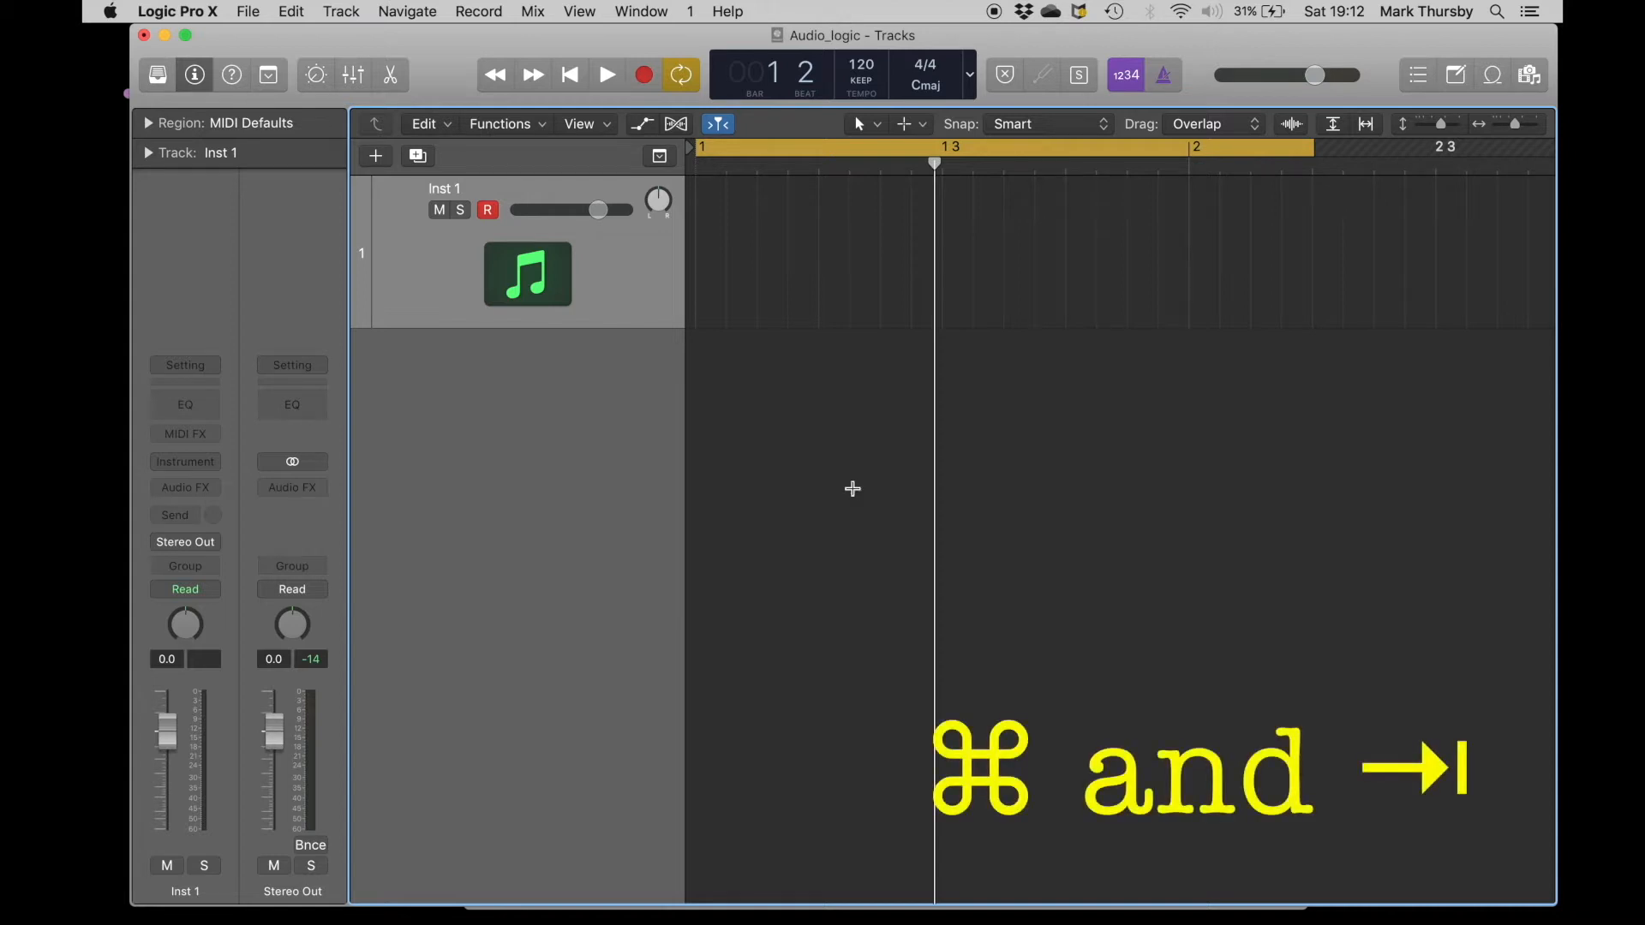
Switch to Finder and import audio_recording.aiff from the Audio_@ folder onto a new track below Inst 1, starting at bar 1.
key("super+Tab")
key("super+Tab")
key("super+Tab")
key("super+Tab")
key("super+Tab")
key("super+Tab")
key("super+Tab")
key("super+Tab")
key("super+Tab")
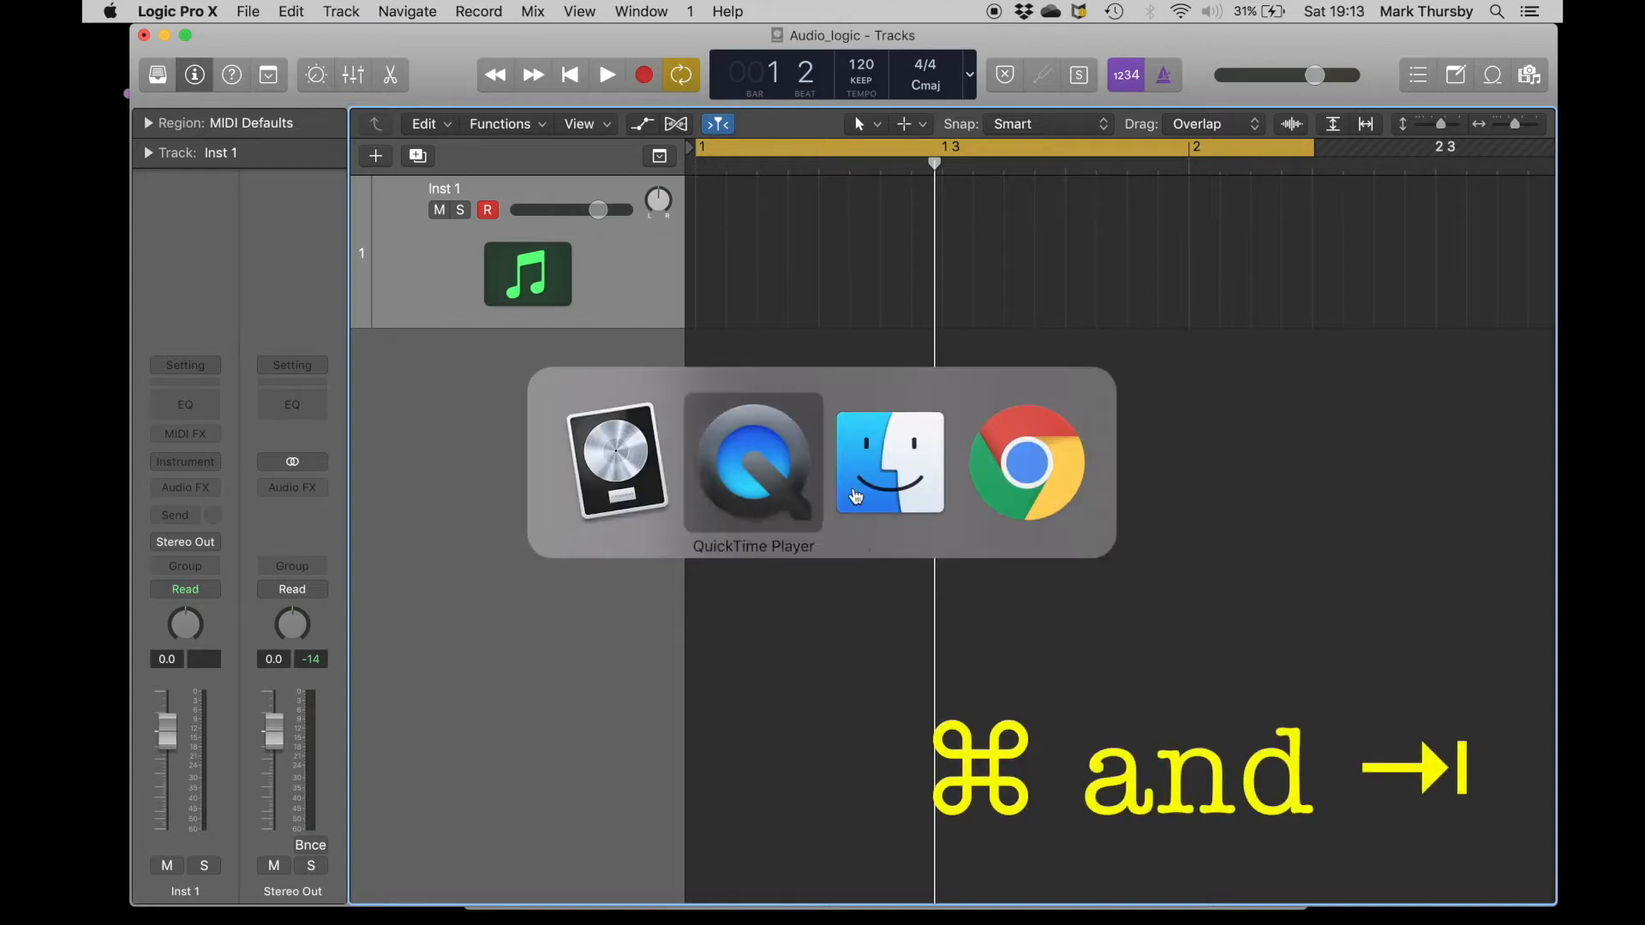
key("super+Tab")
left_click_drag(619, 273, 595, 396)
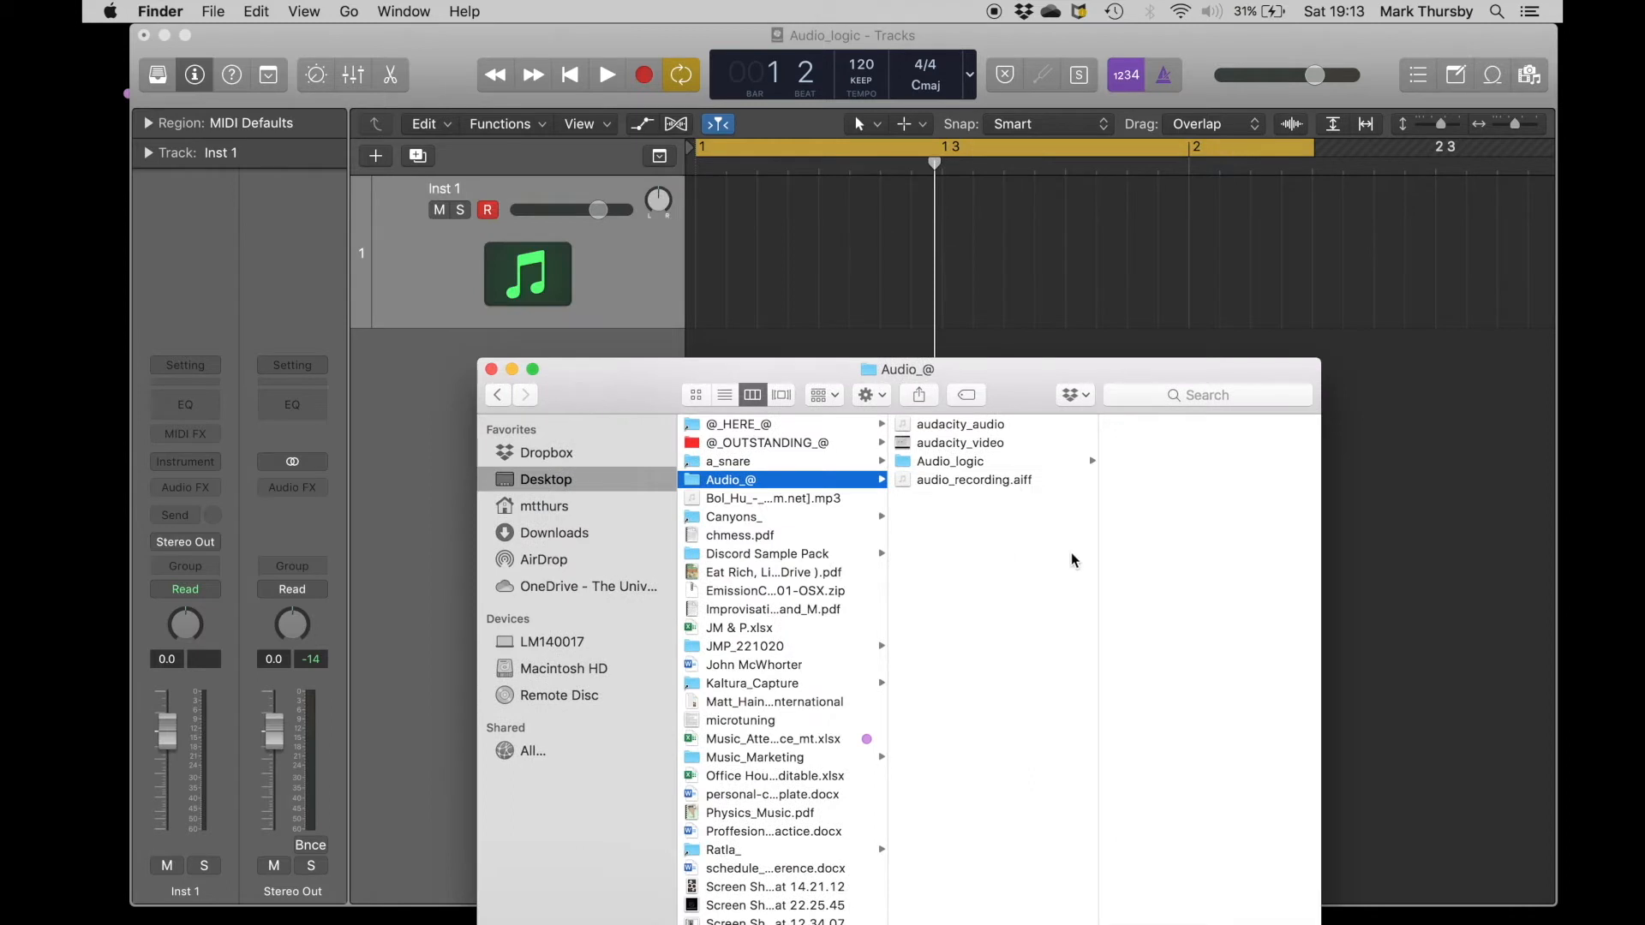
left_click(935, 481)
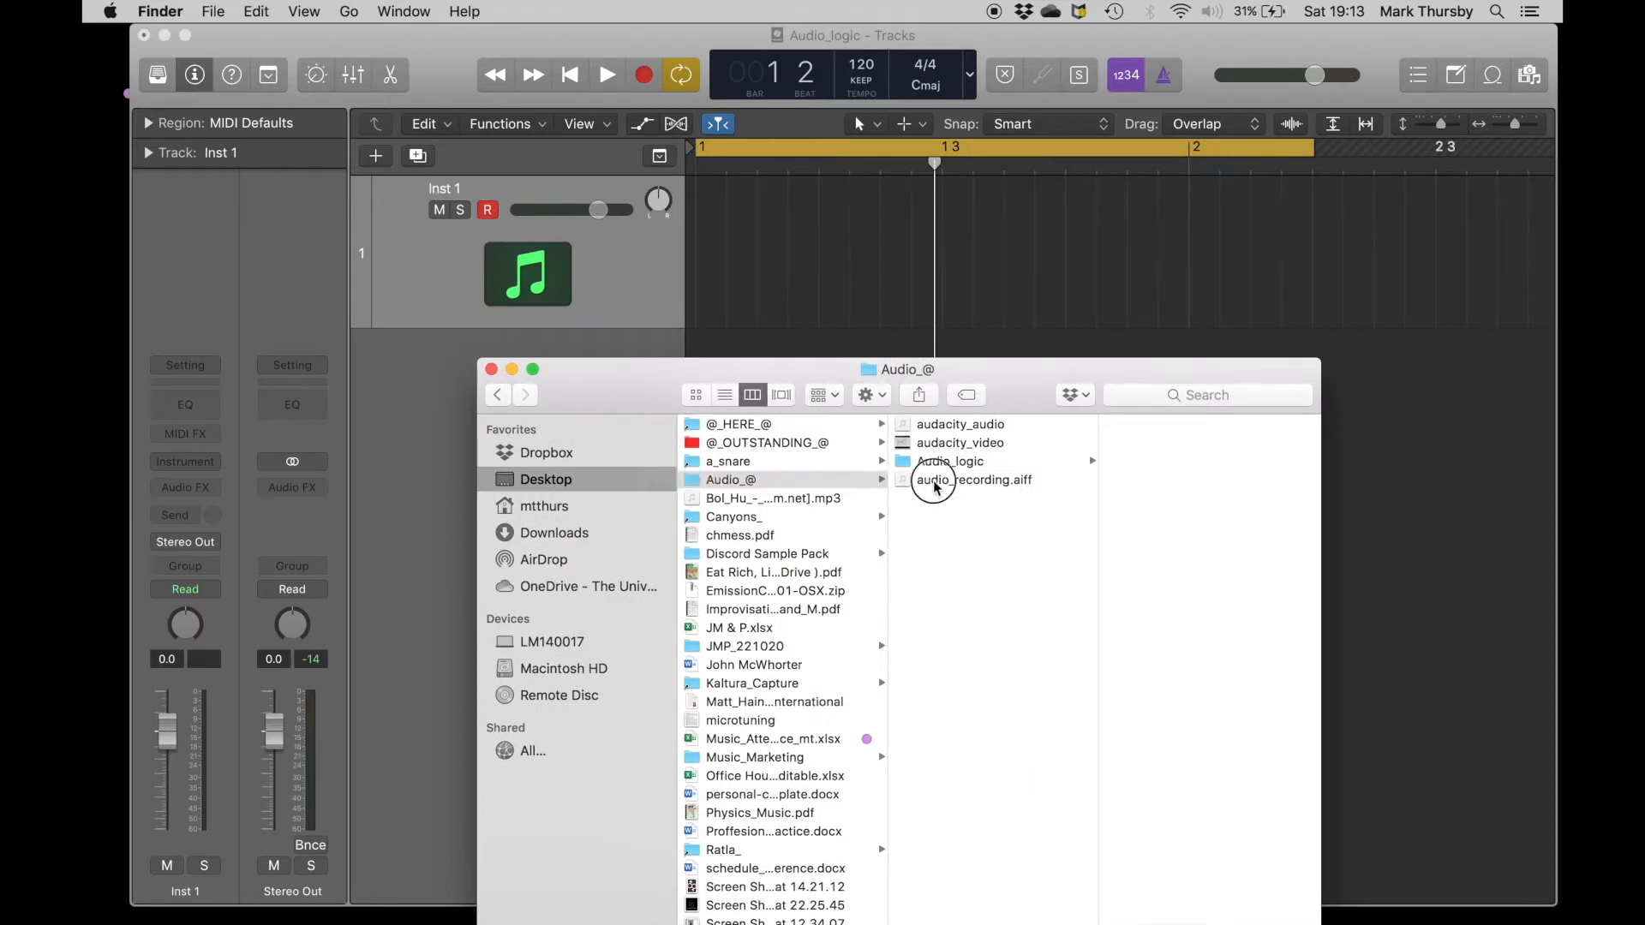
left_click_drag(1033, 390, 1033, 565)
left_click_drag(929, 658, 716, 449)
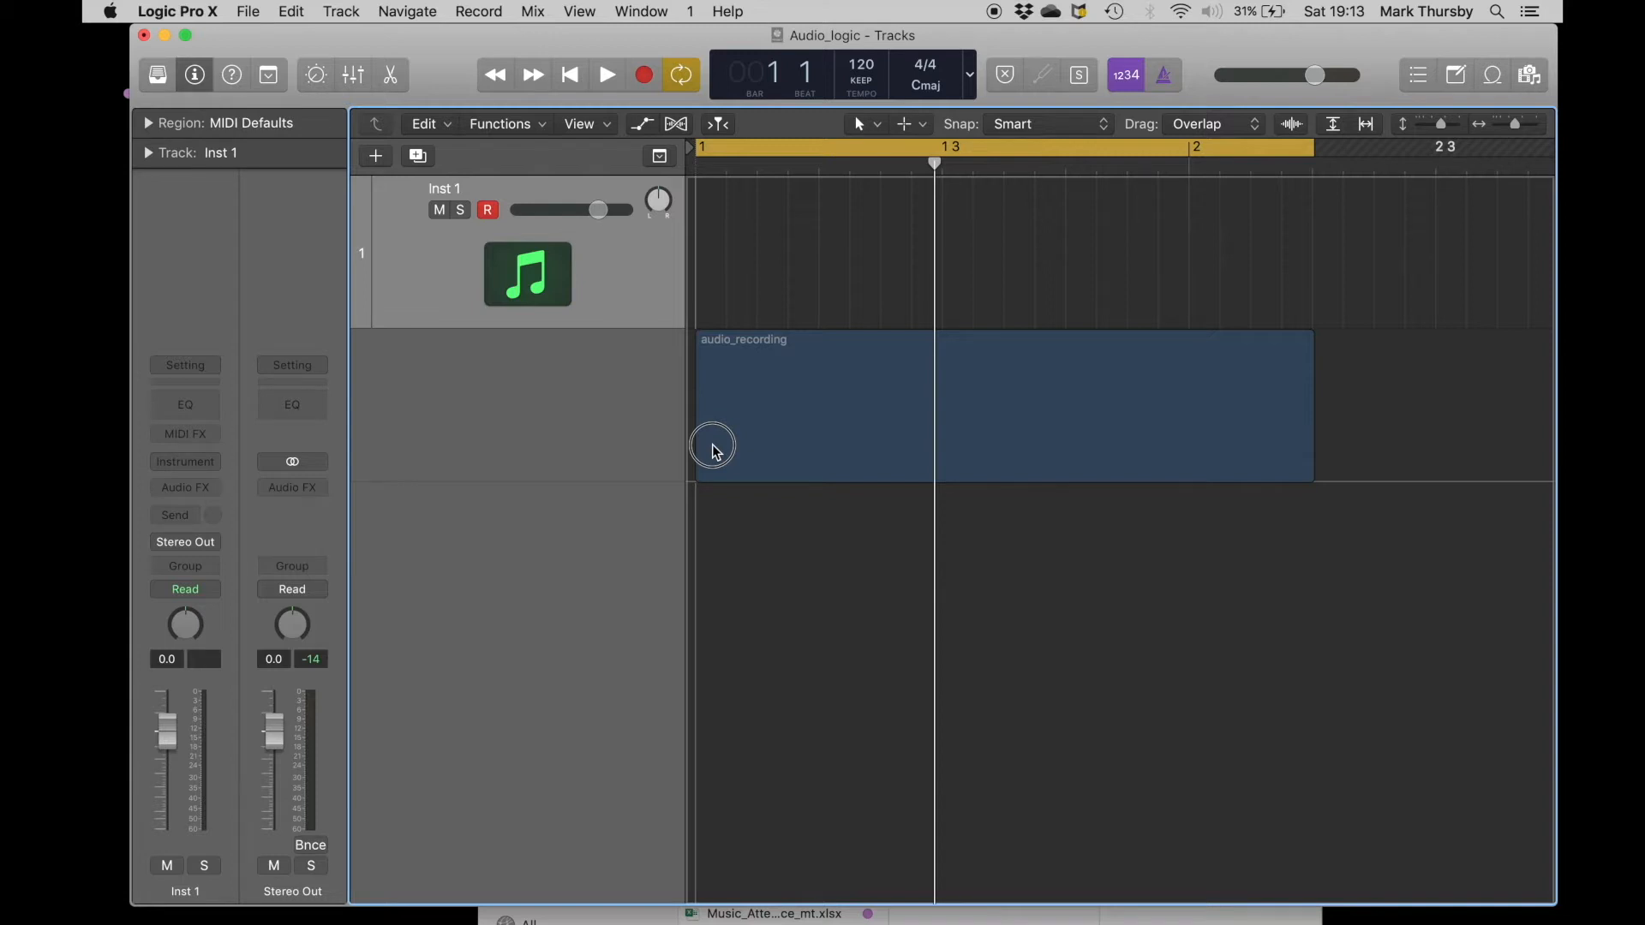
left_click_drag(715, 450, 716, 453)
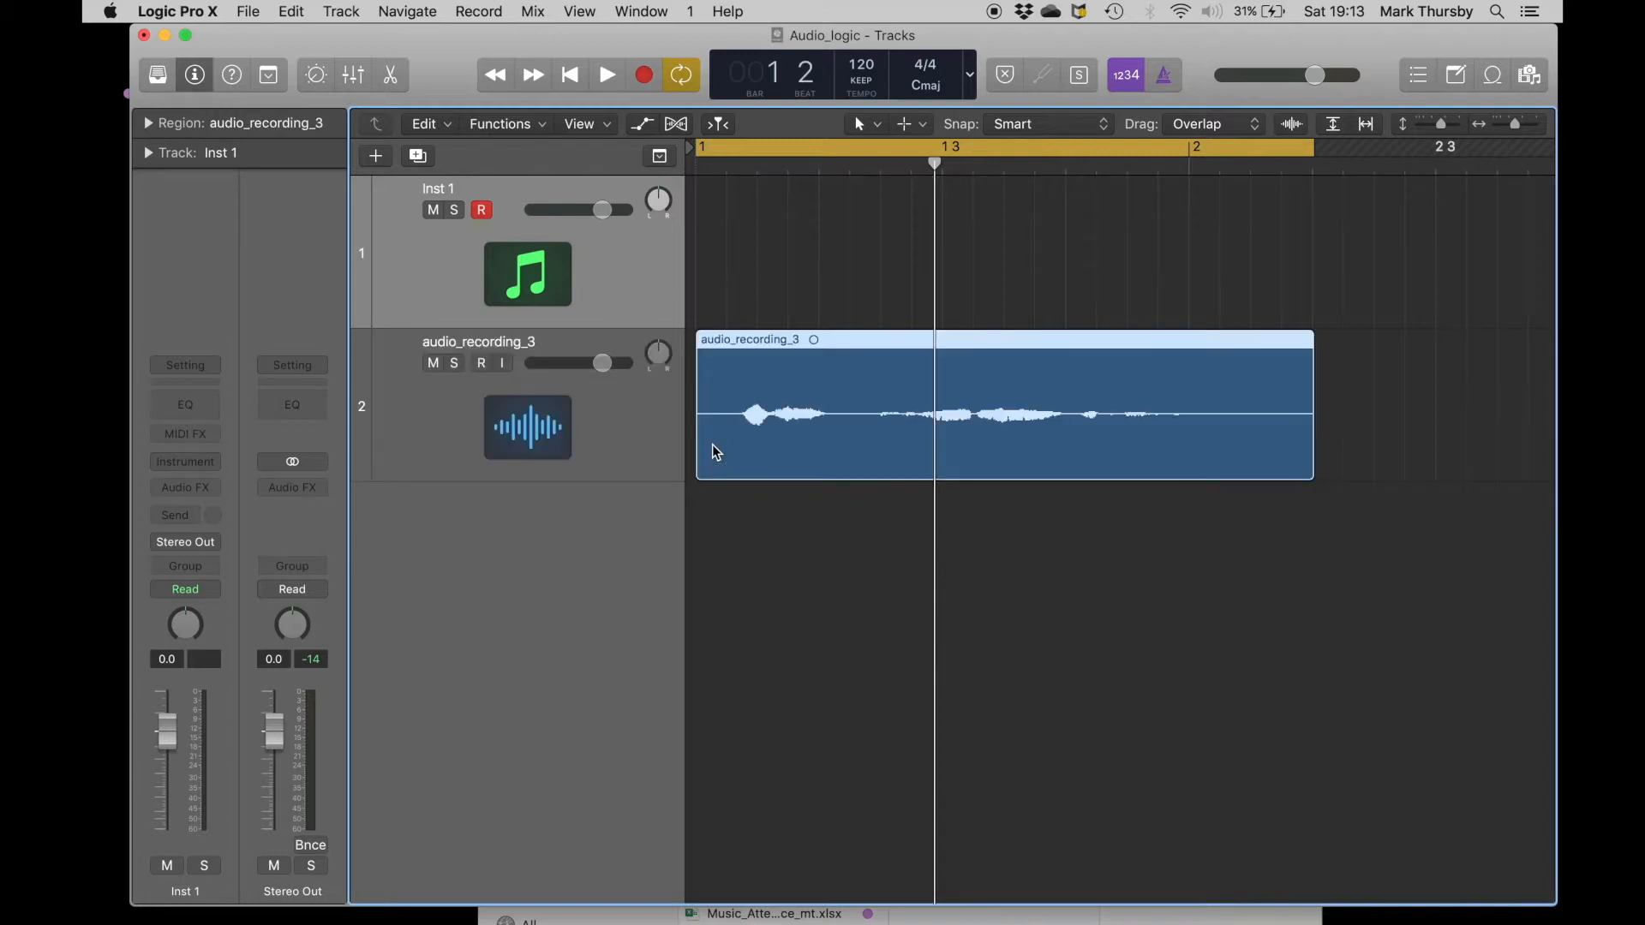
Delete the empty Inst 1 track and expand the project window to full screen.
left_click(801, 591)
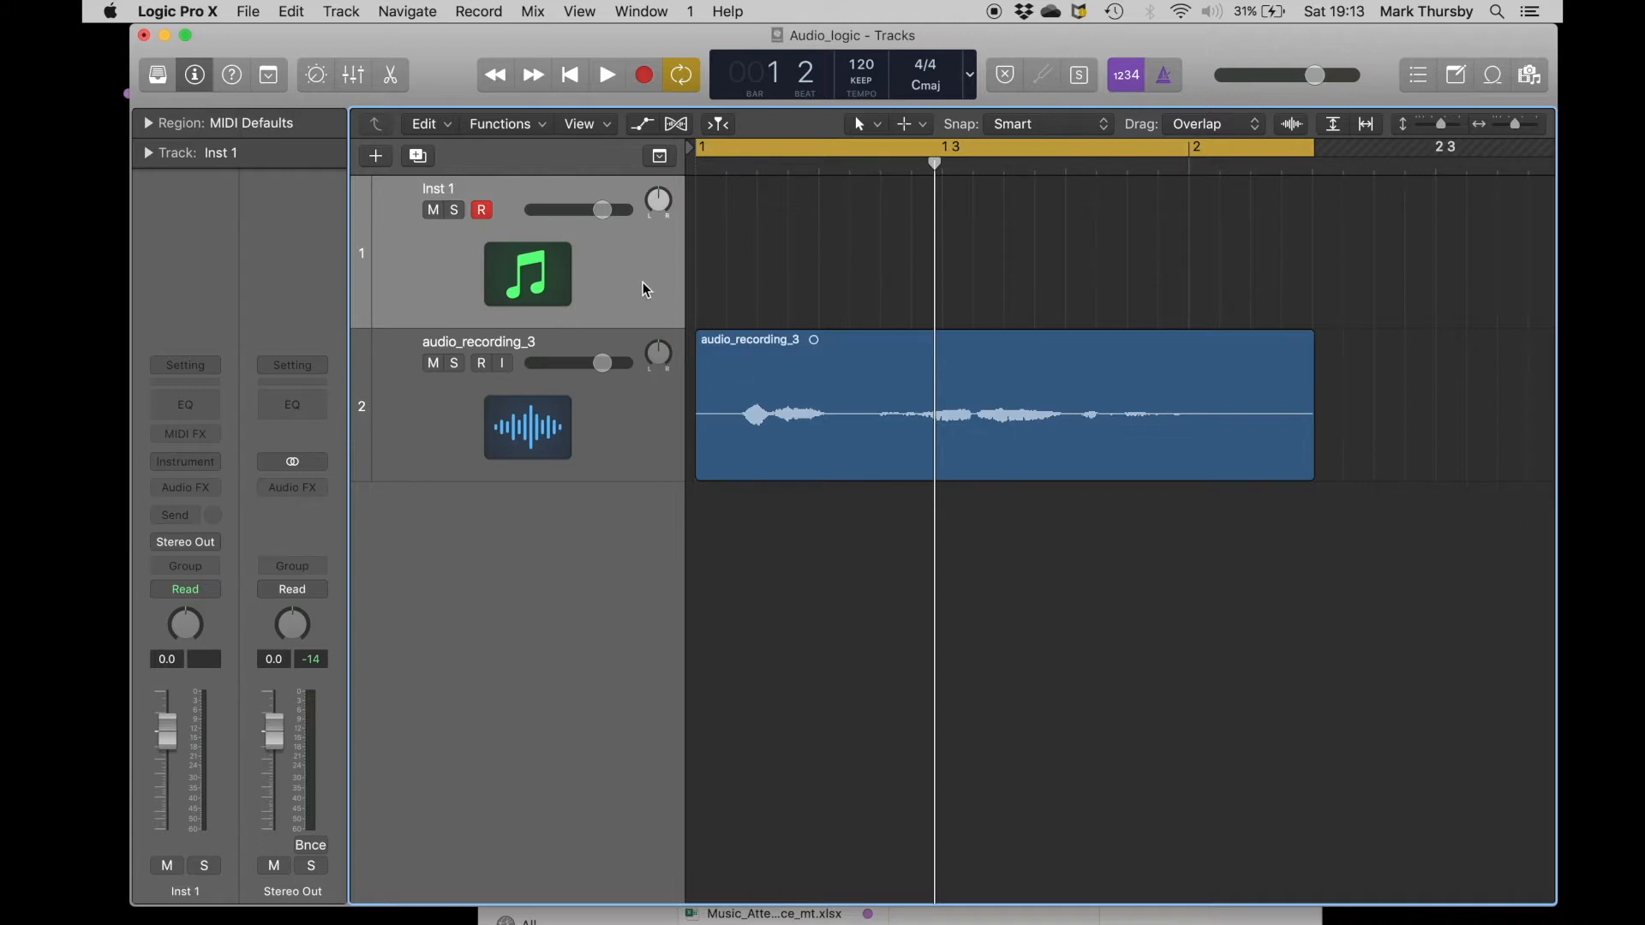
key("super+BackSpace")
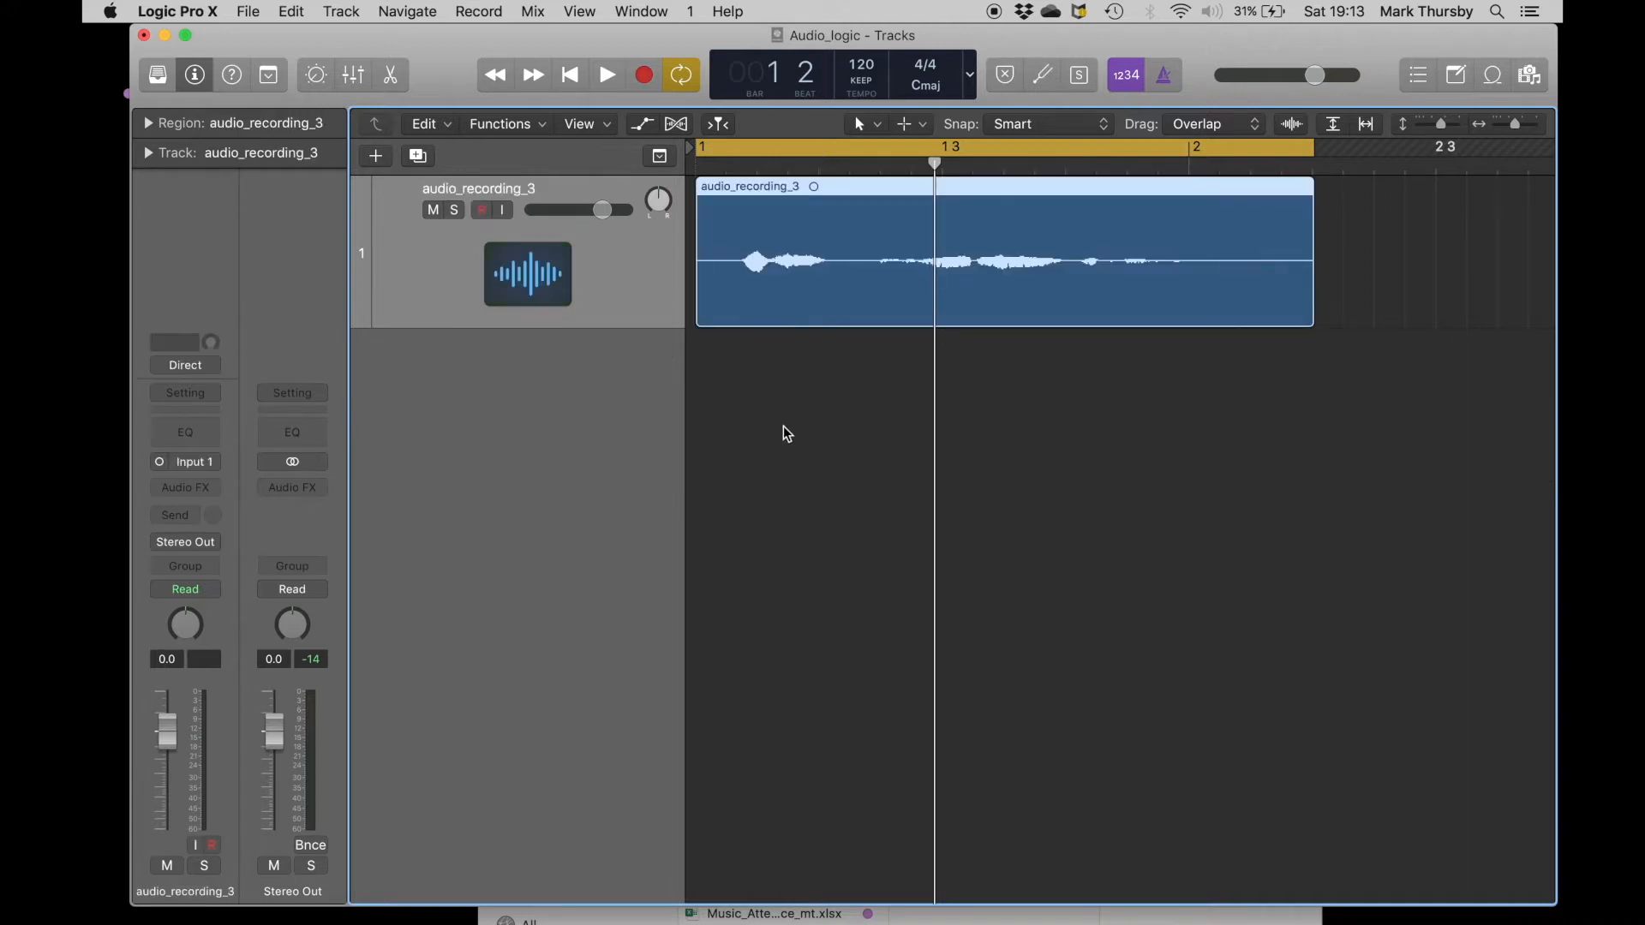
left_click(185, 36)
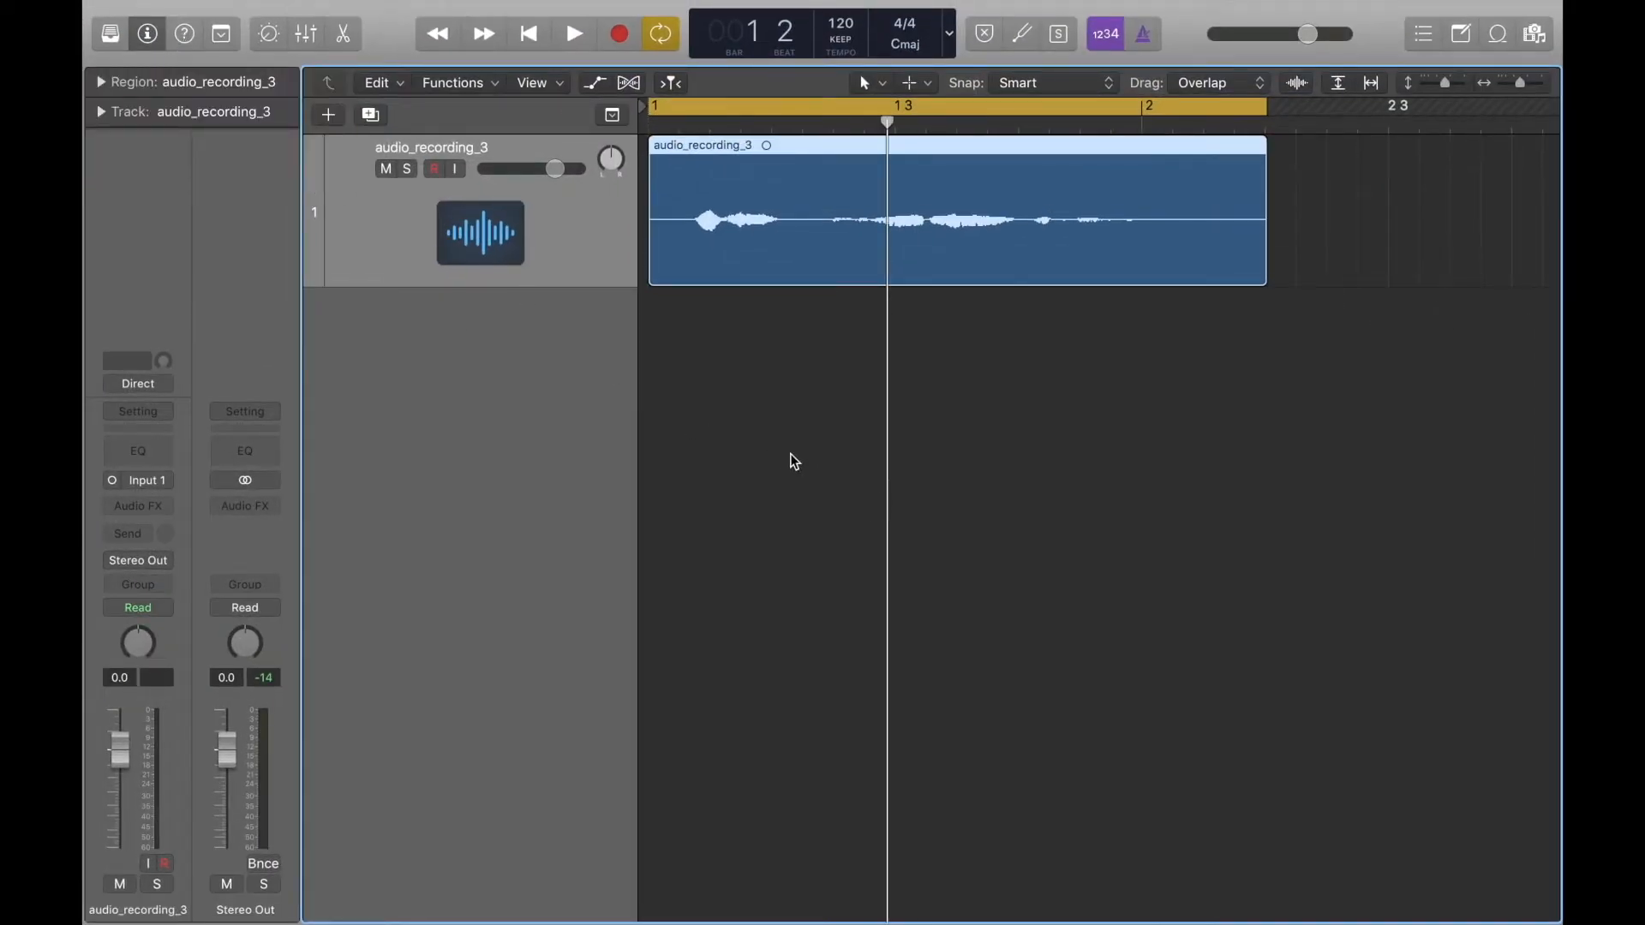
Listen to the imported recording and insert a Channel EQ on its track, keeping the plug-in window clear of the audio region.
key("space")
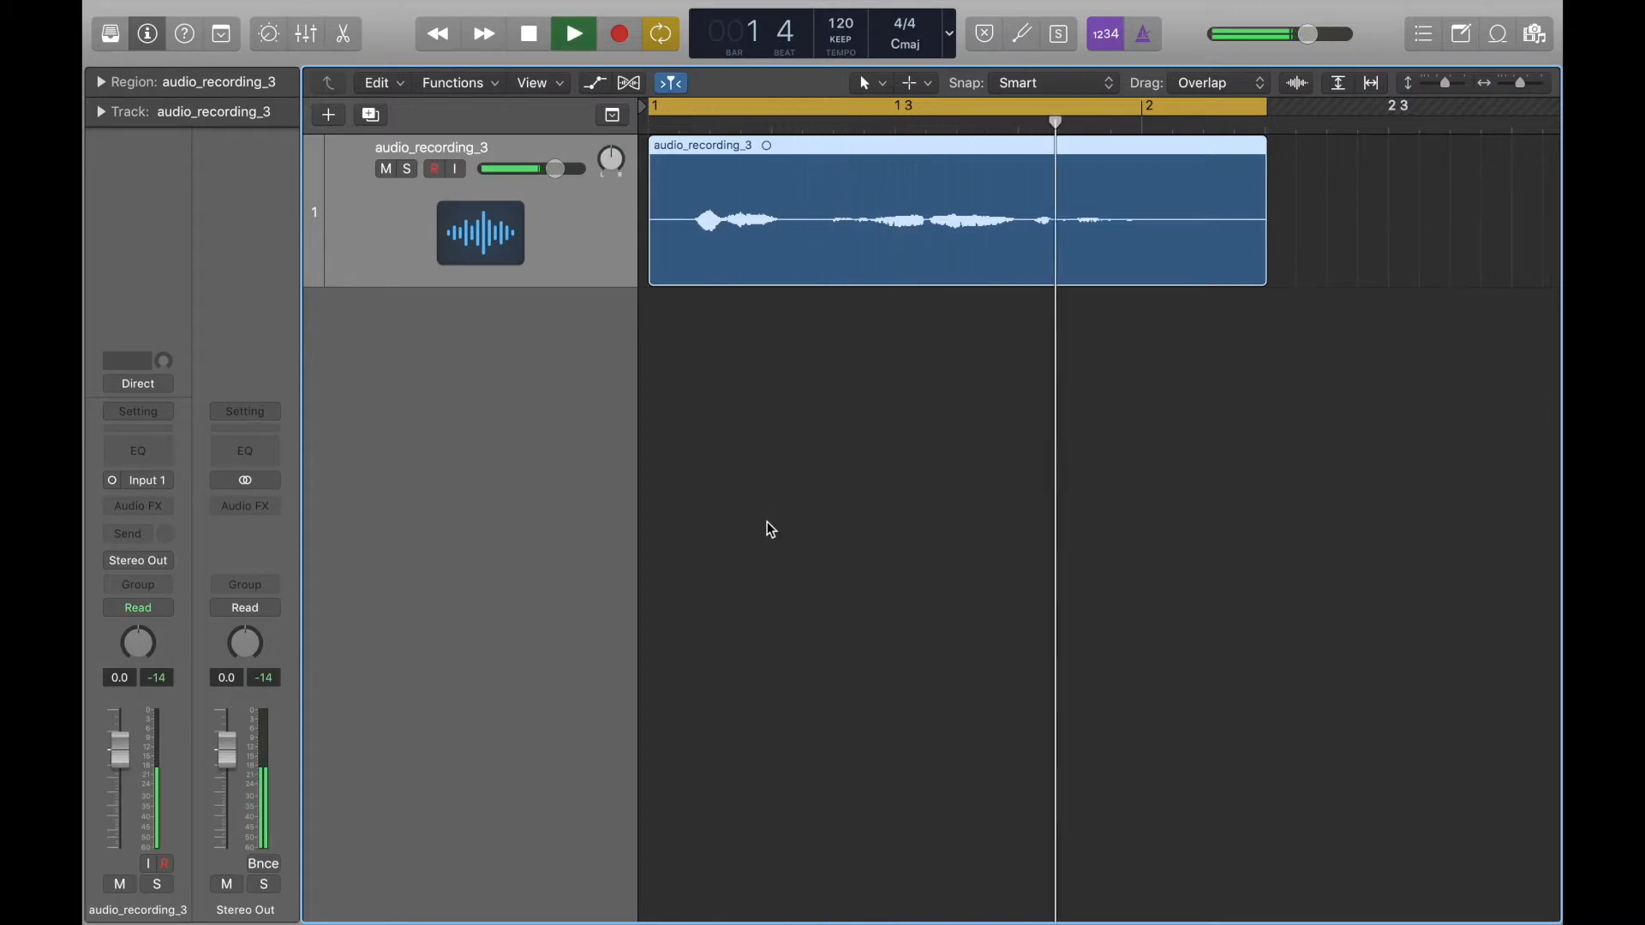
key("space")
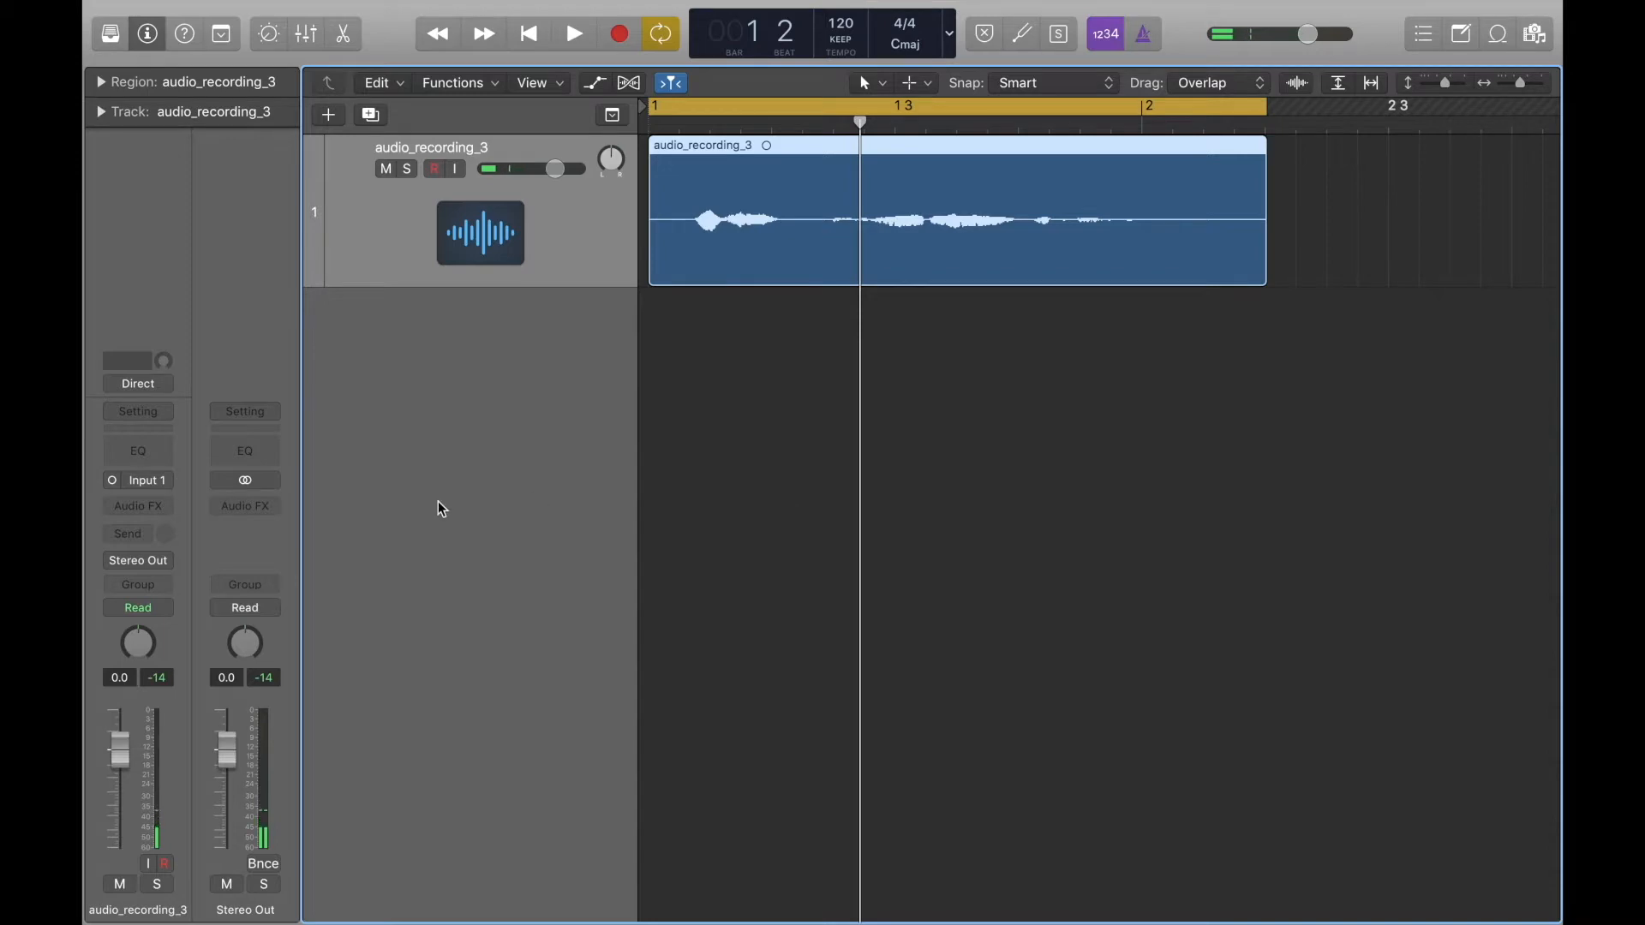
left_click(142, 449)
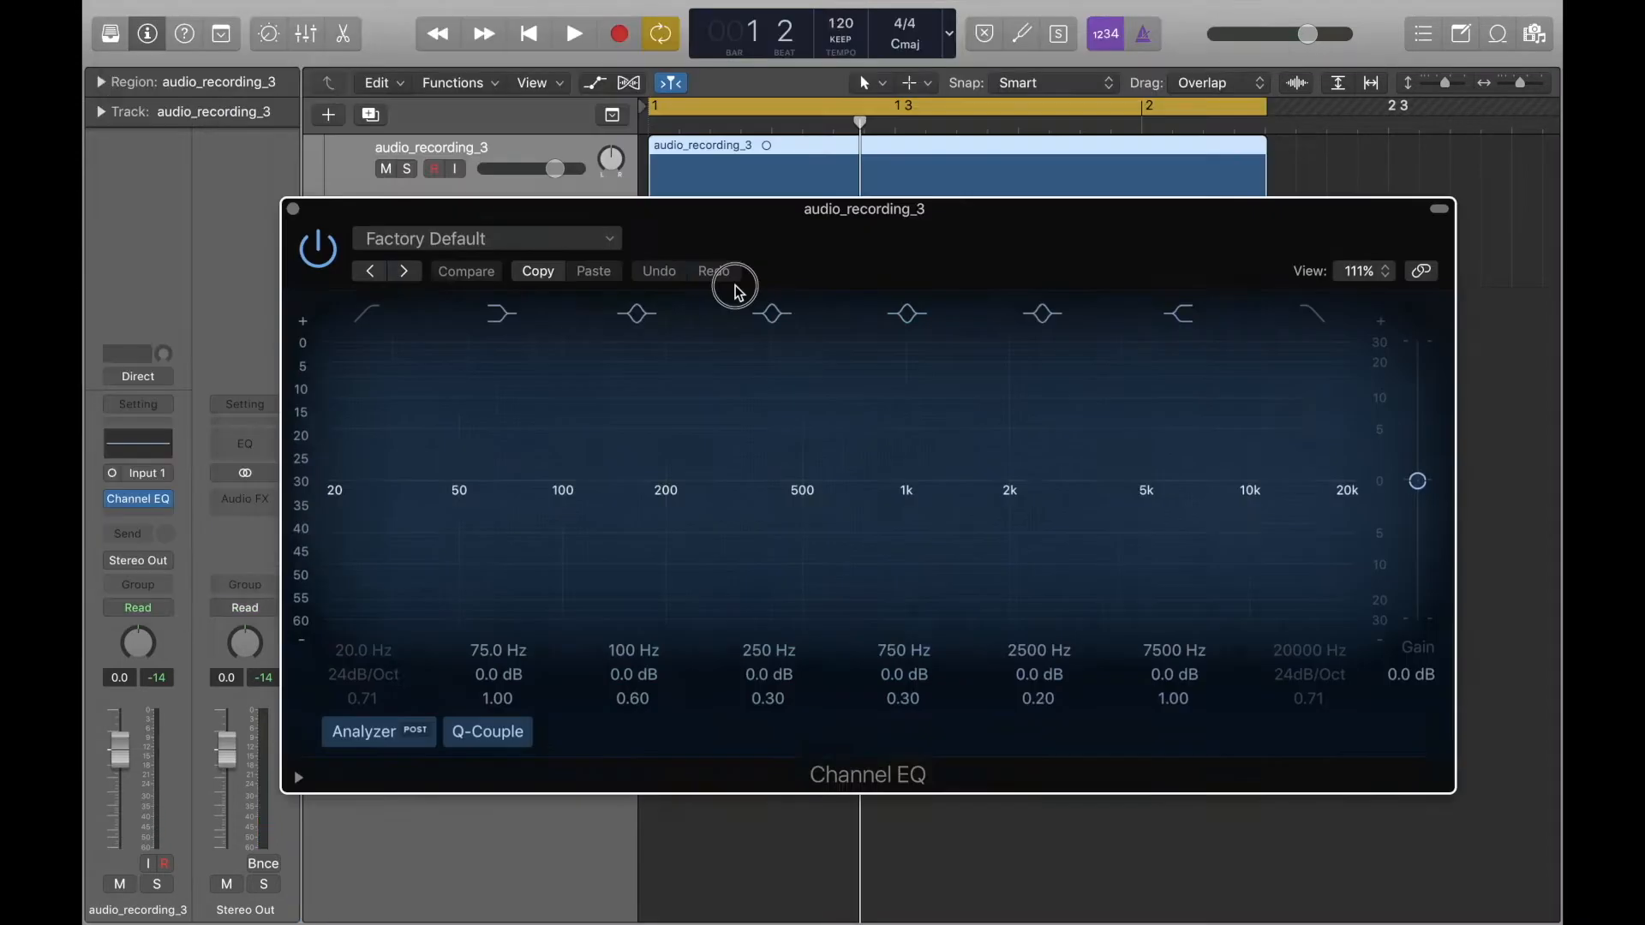
left_click_drag(737, 292, 625, 317)
Play the recording repeatedly to examine its frequency content in the Channel EQ analyzer, and close the plug-in window.
key("space")
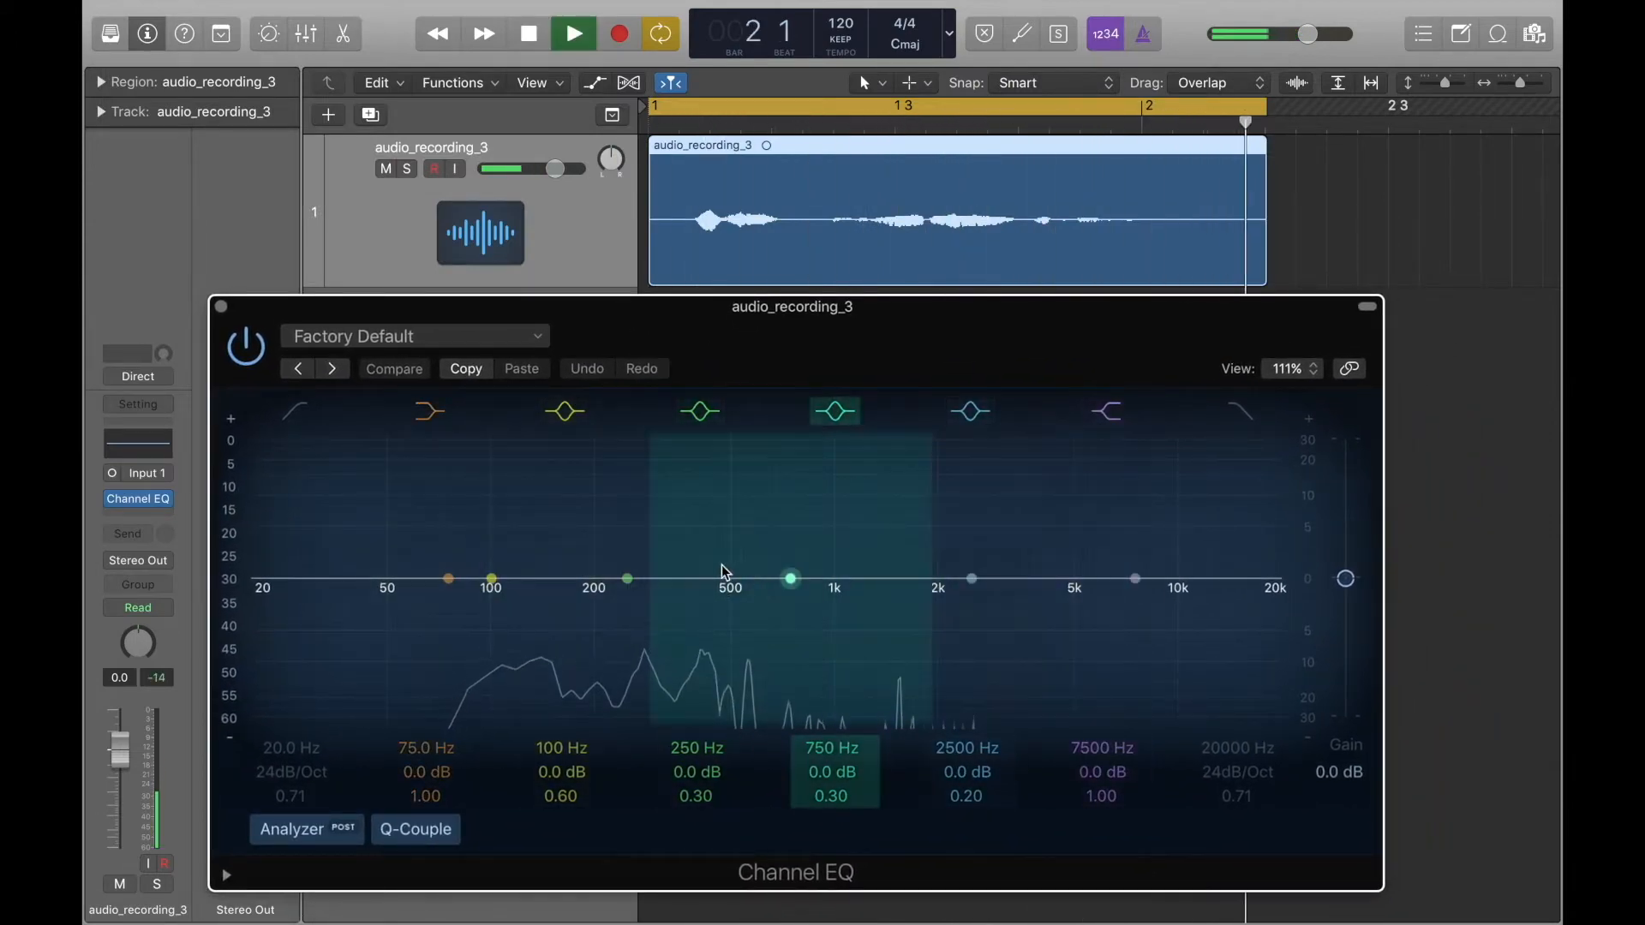
key("space")
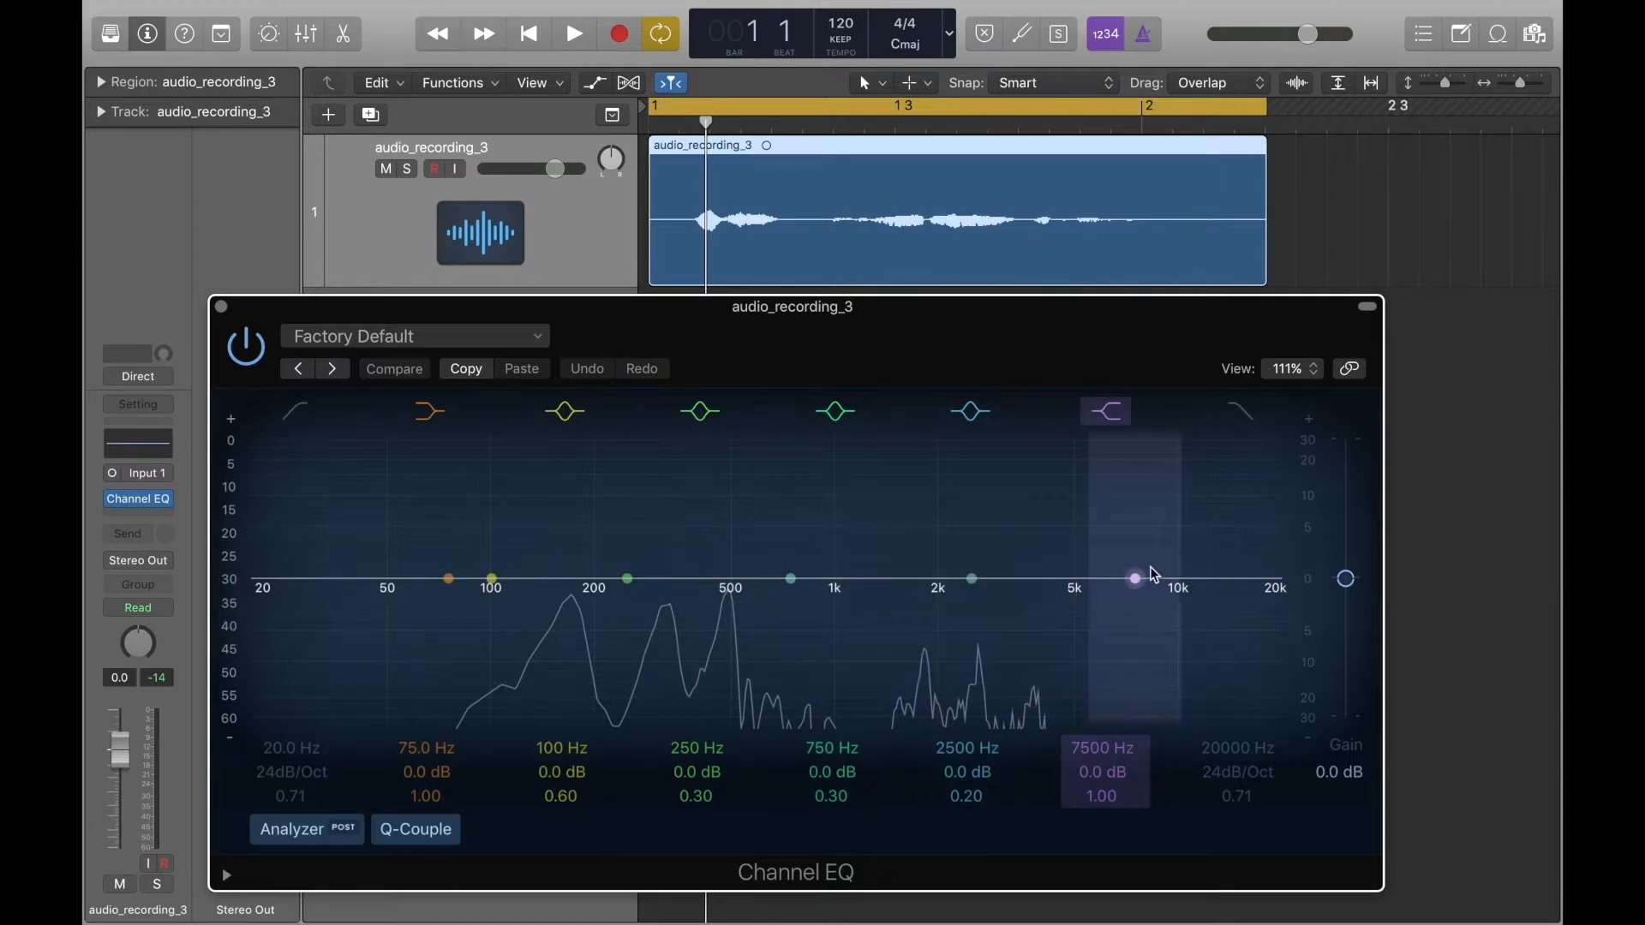
key("space")
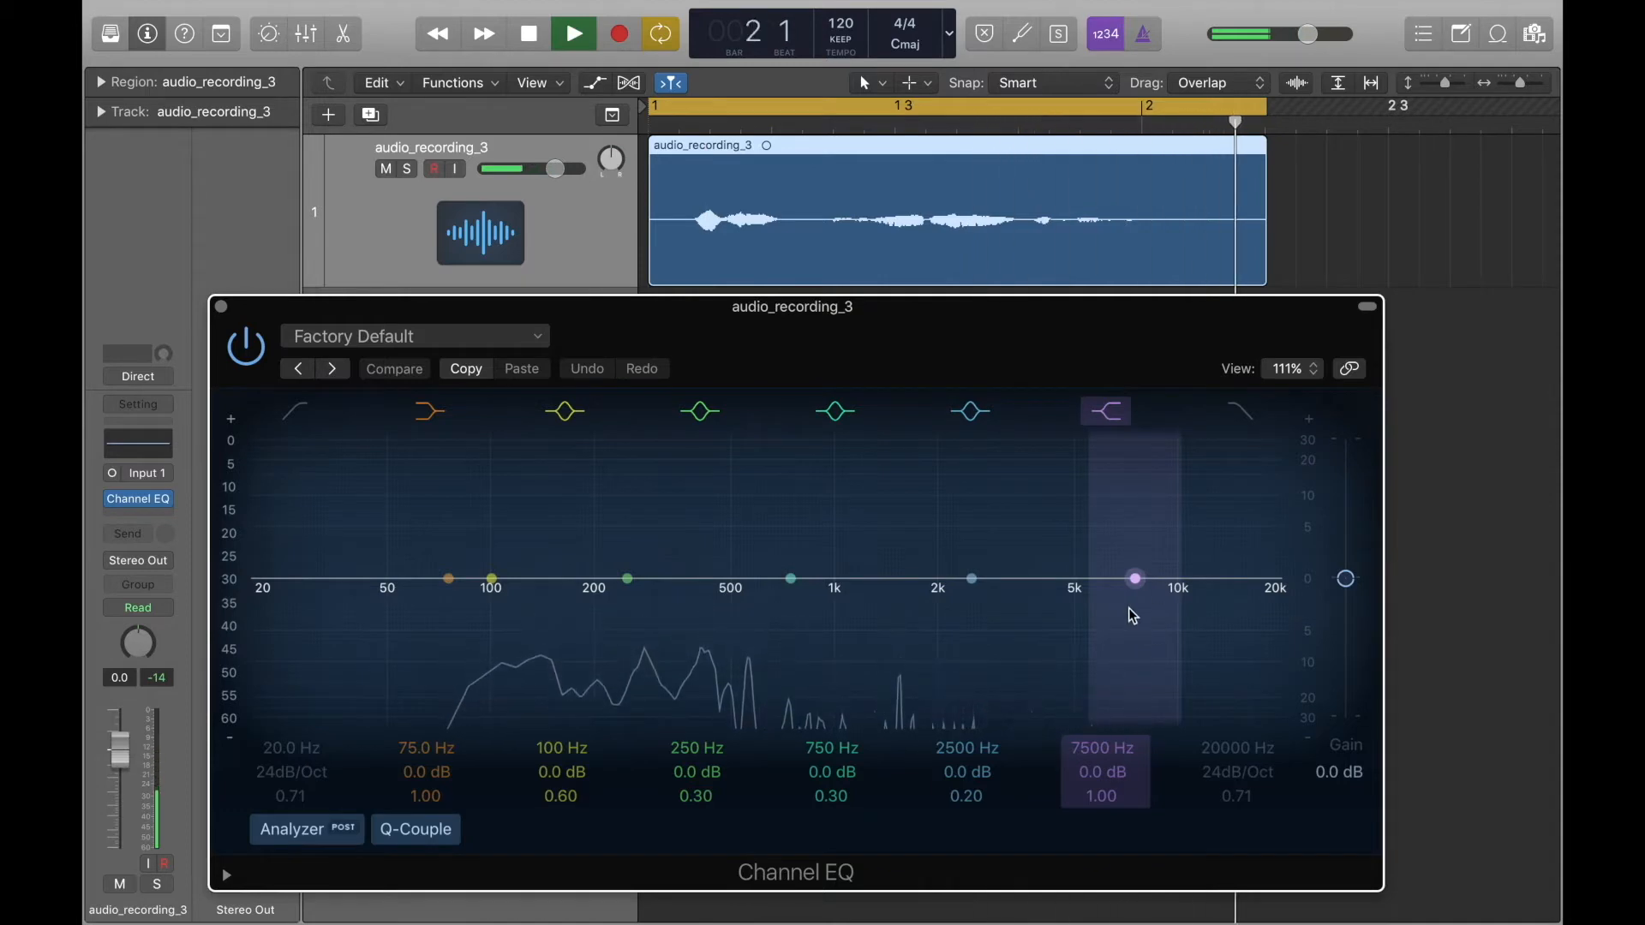
key("space")
key("space")
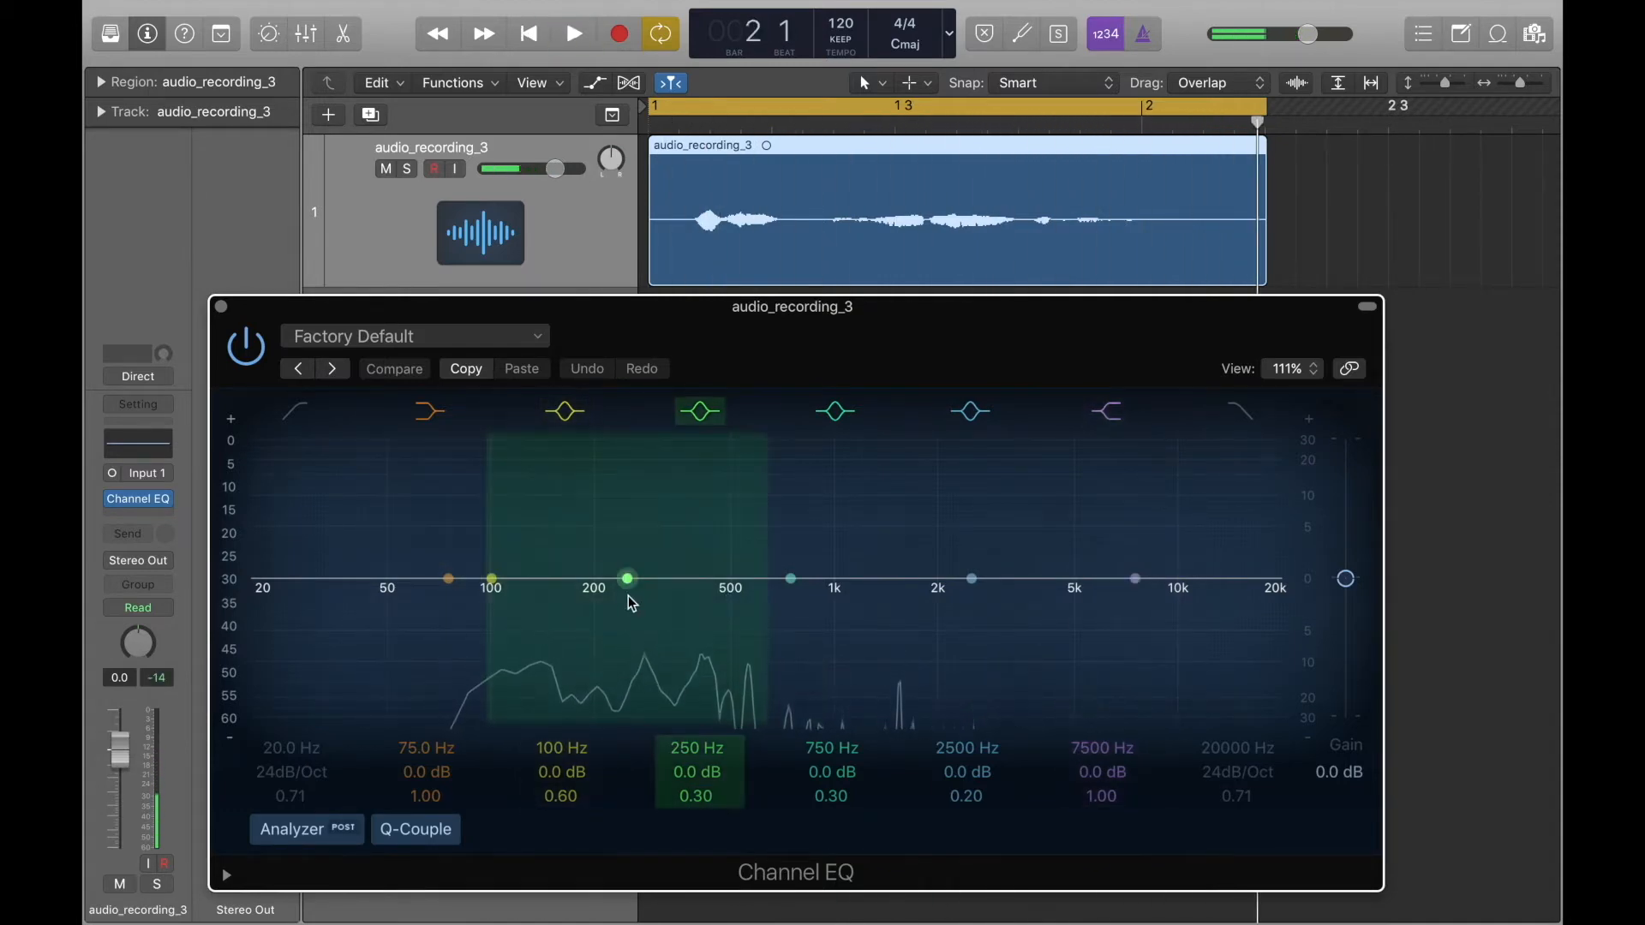
key("space")
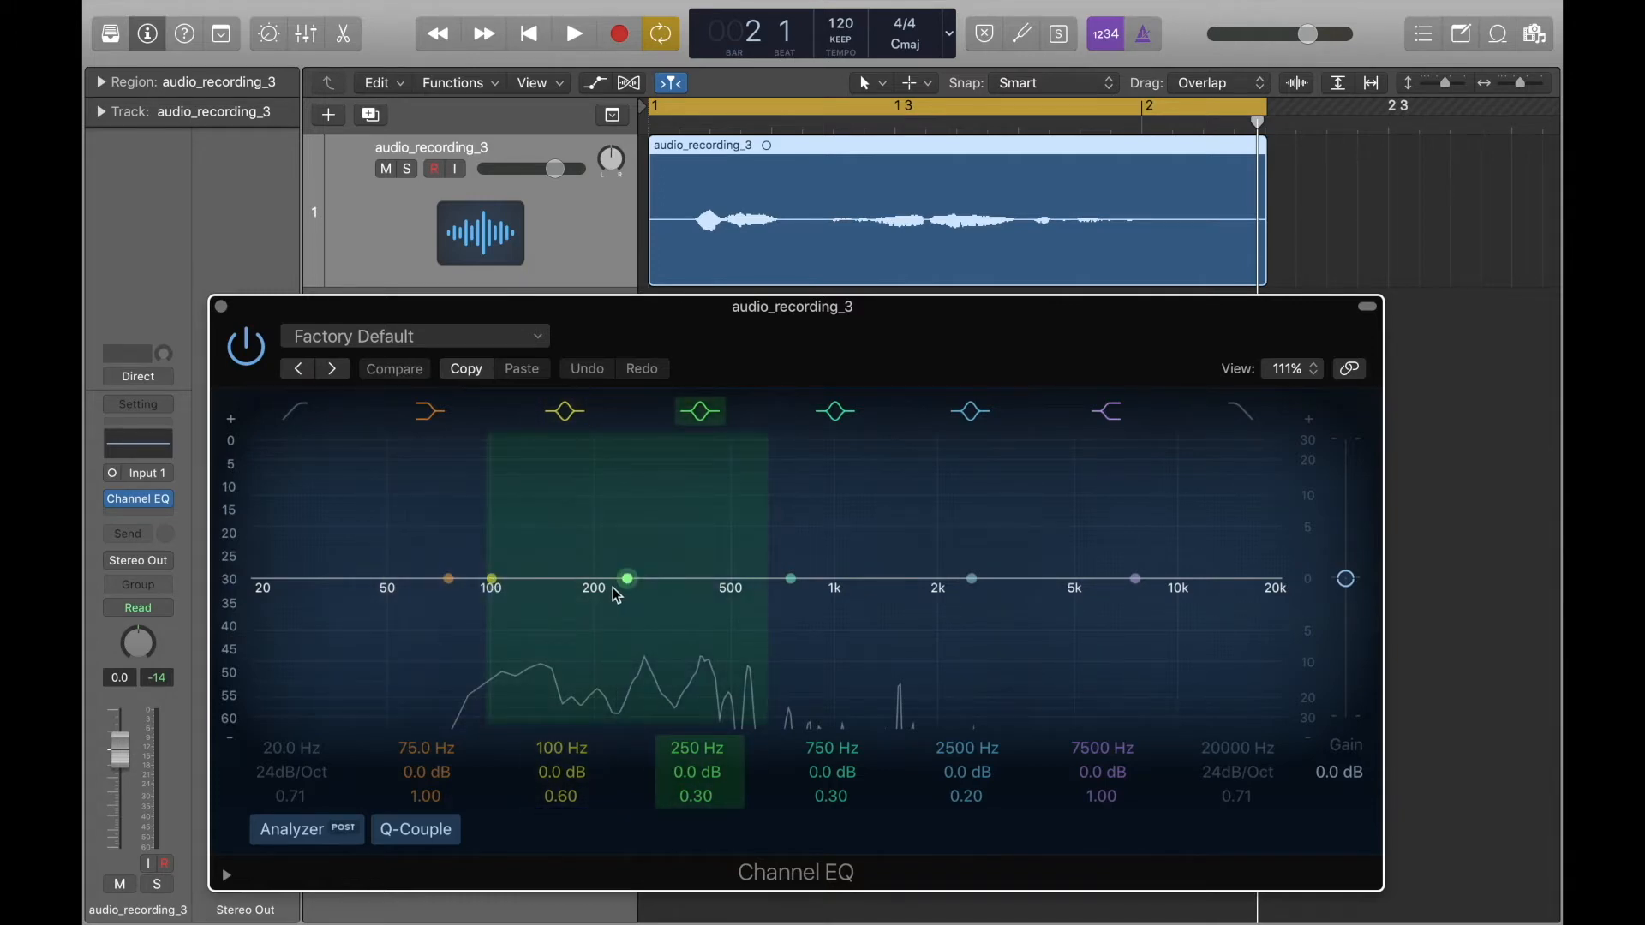
key("space")
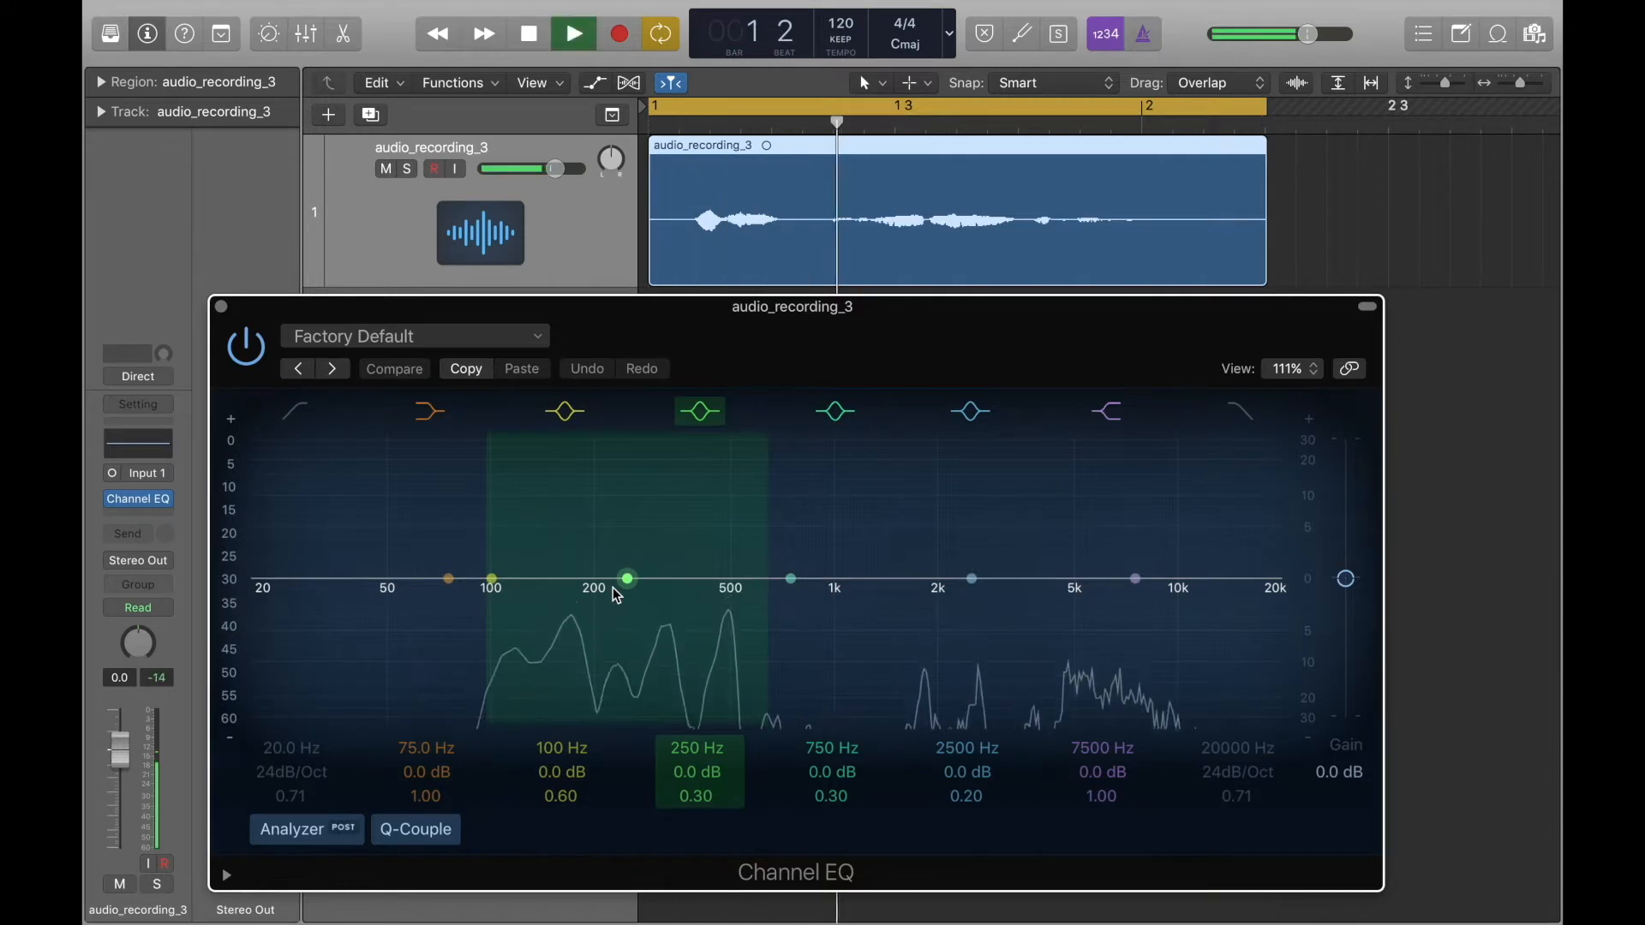
key("space")
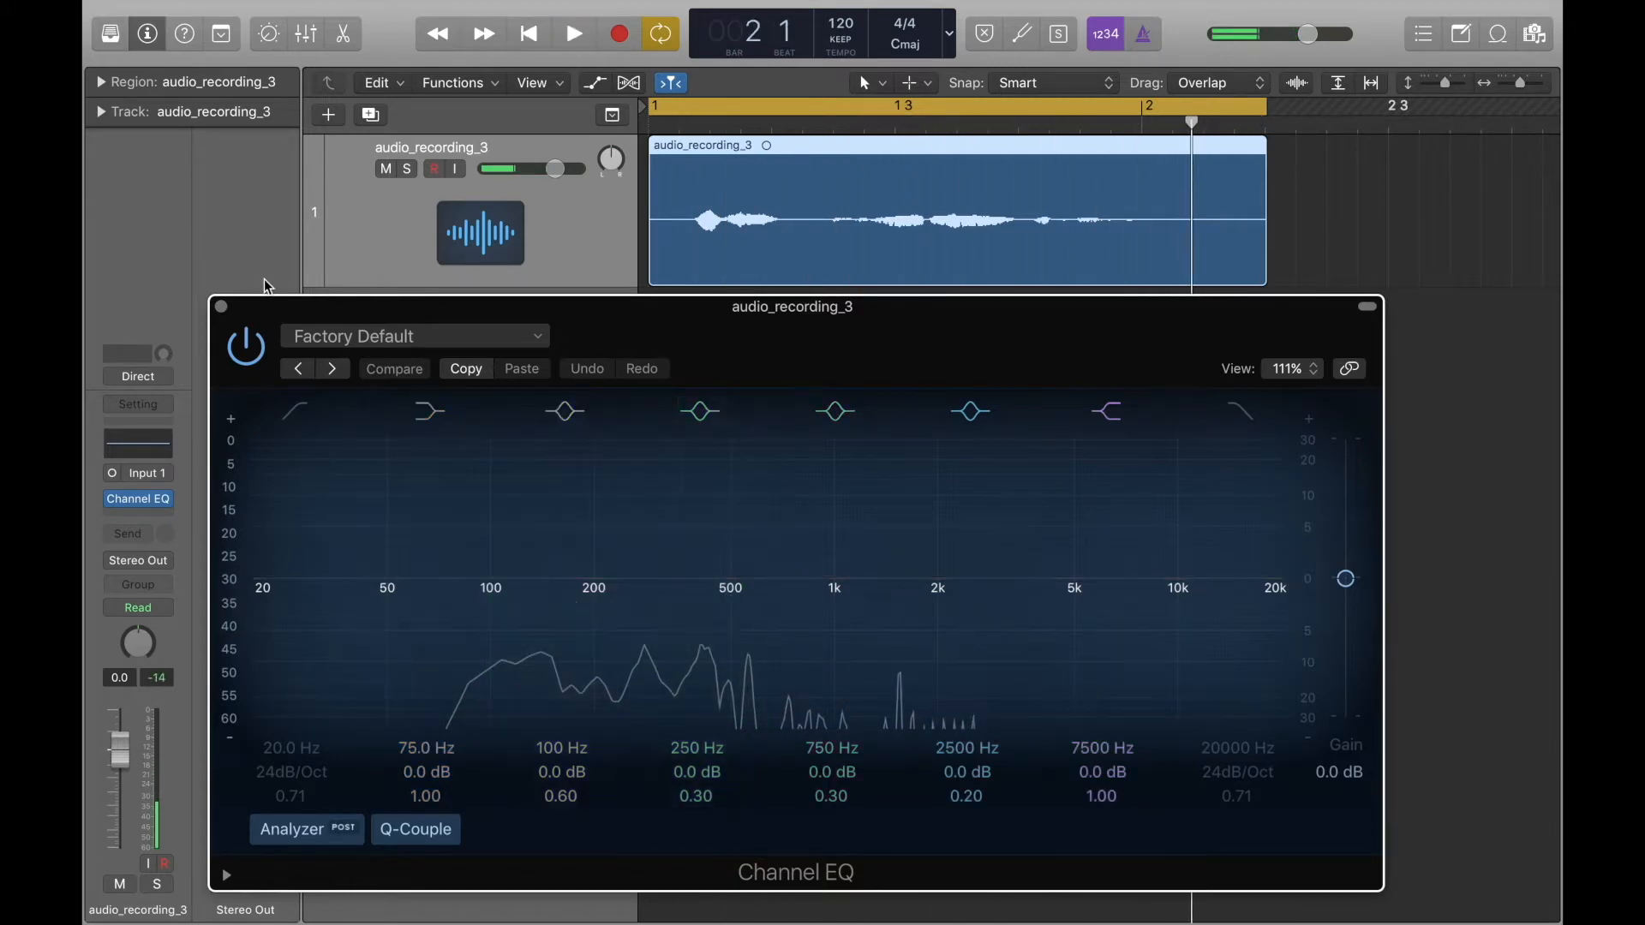
left_click(221, 307)
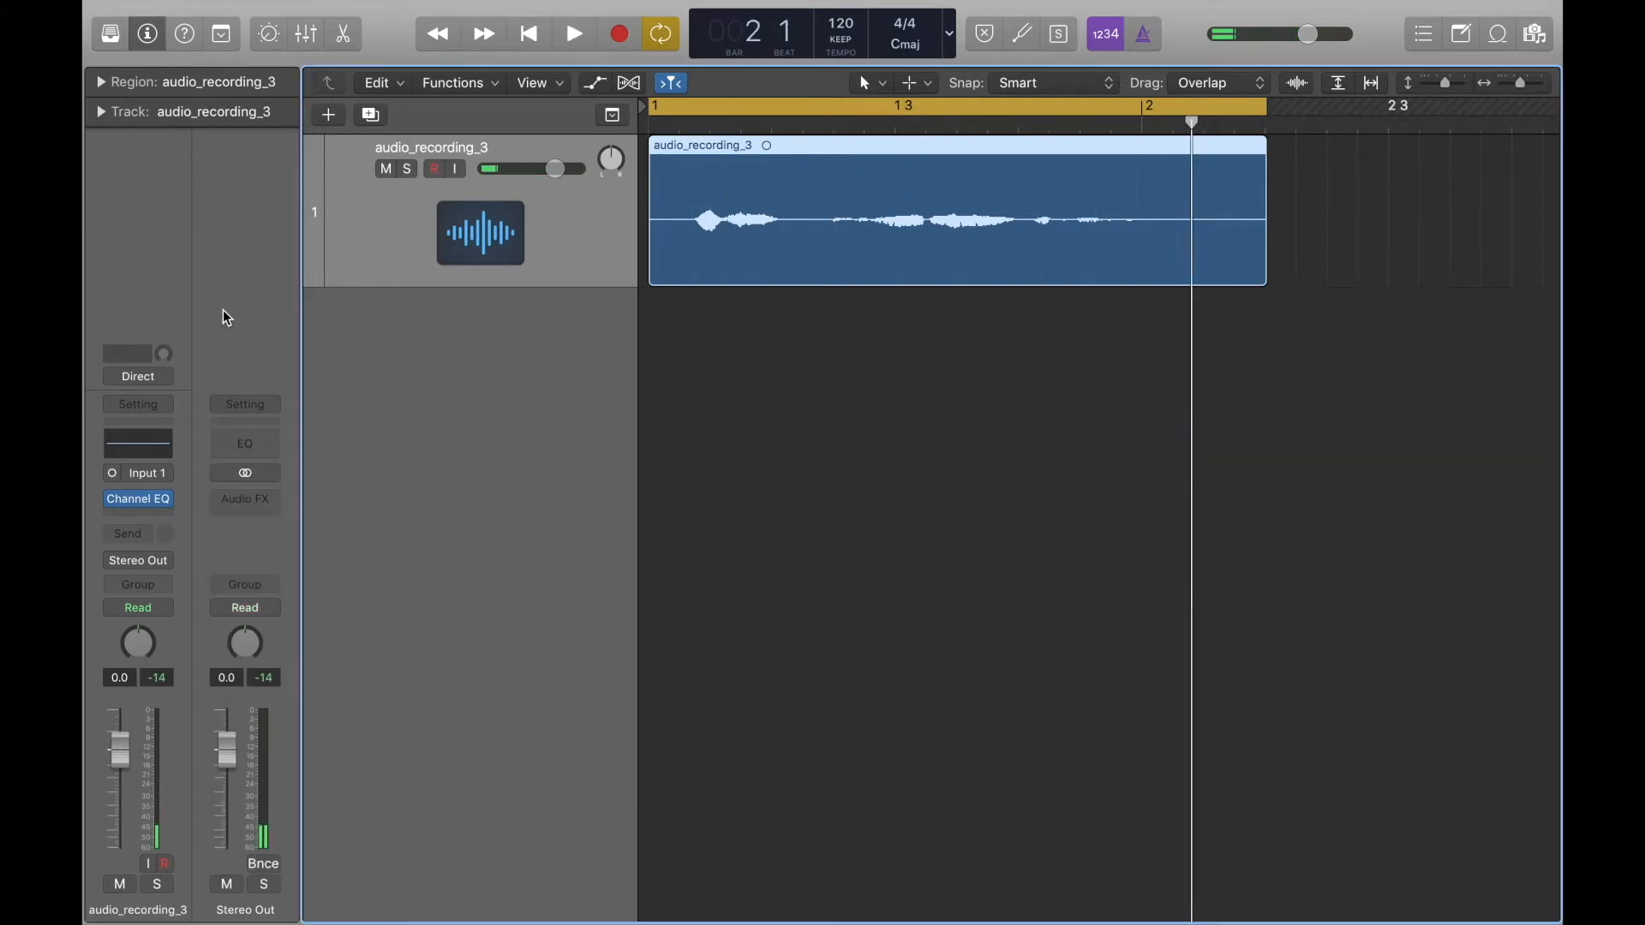
Insert the mono iZotope Insight plug-in after the Channel EQ on the recording's track.
left_click(148, 514)
mouse_move(147, 895)
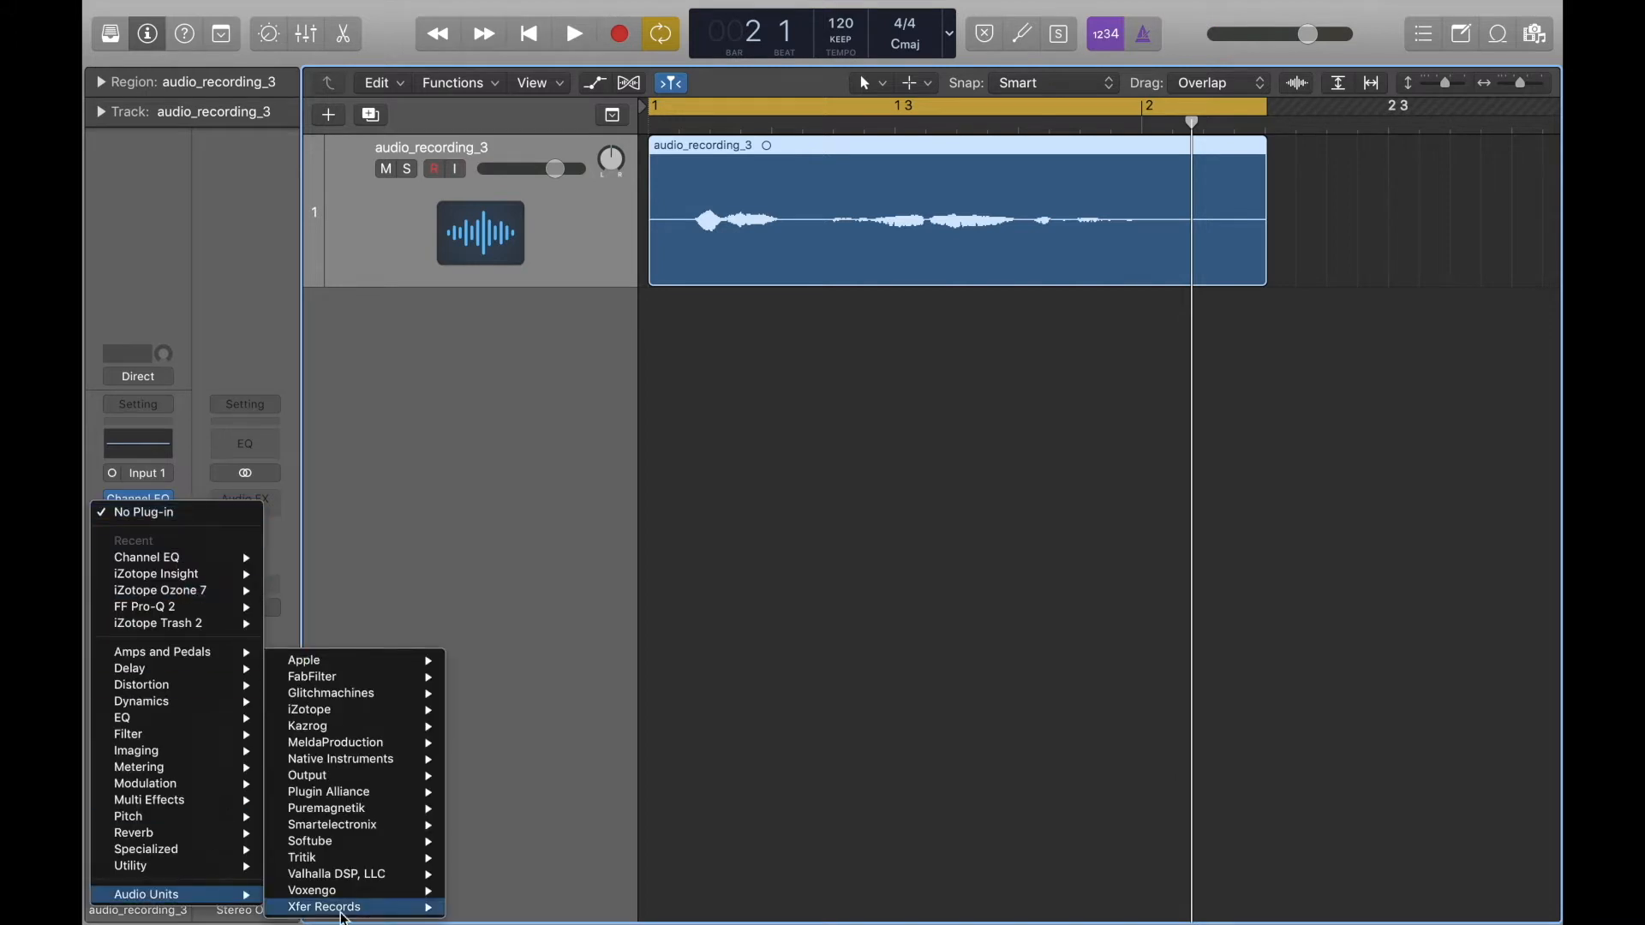
mouse_move(428, 710)
mouse_move(619, 722)
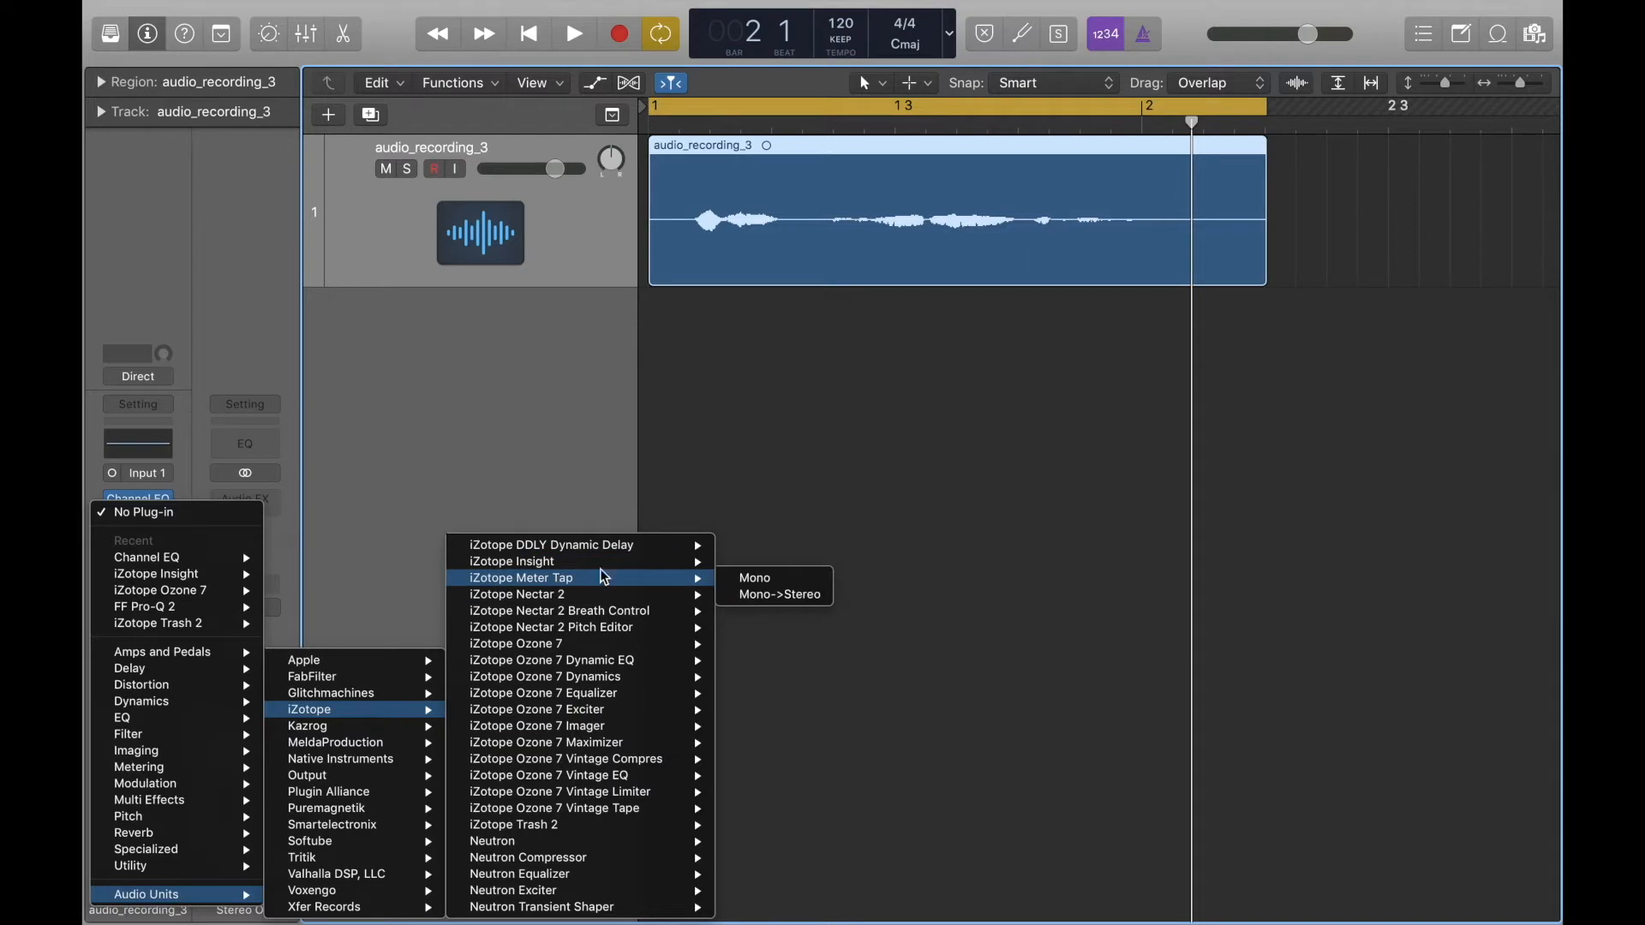
mouse_move(628, 574)
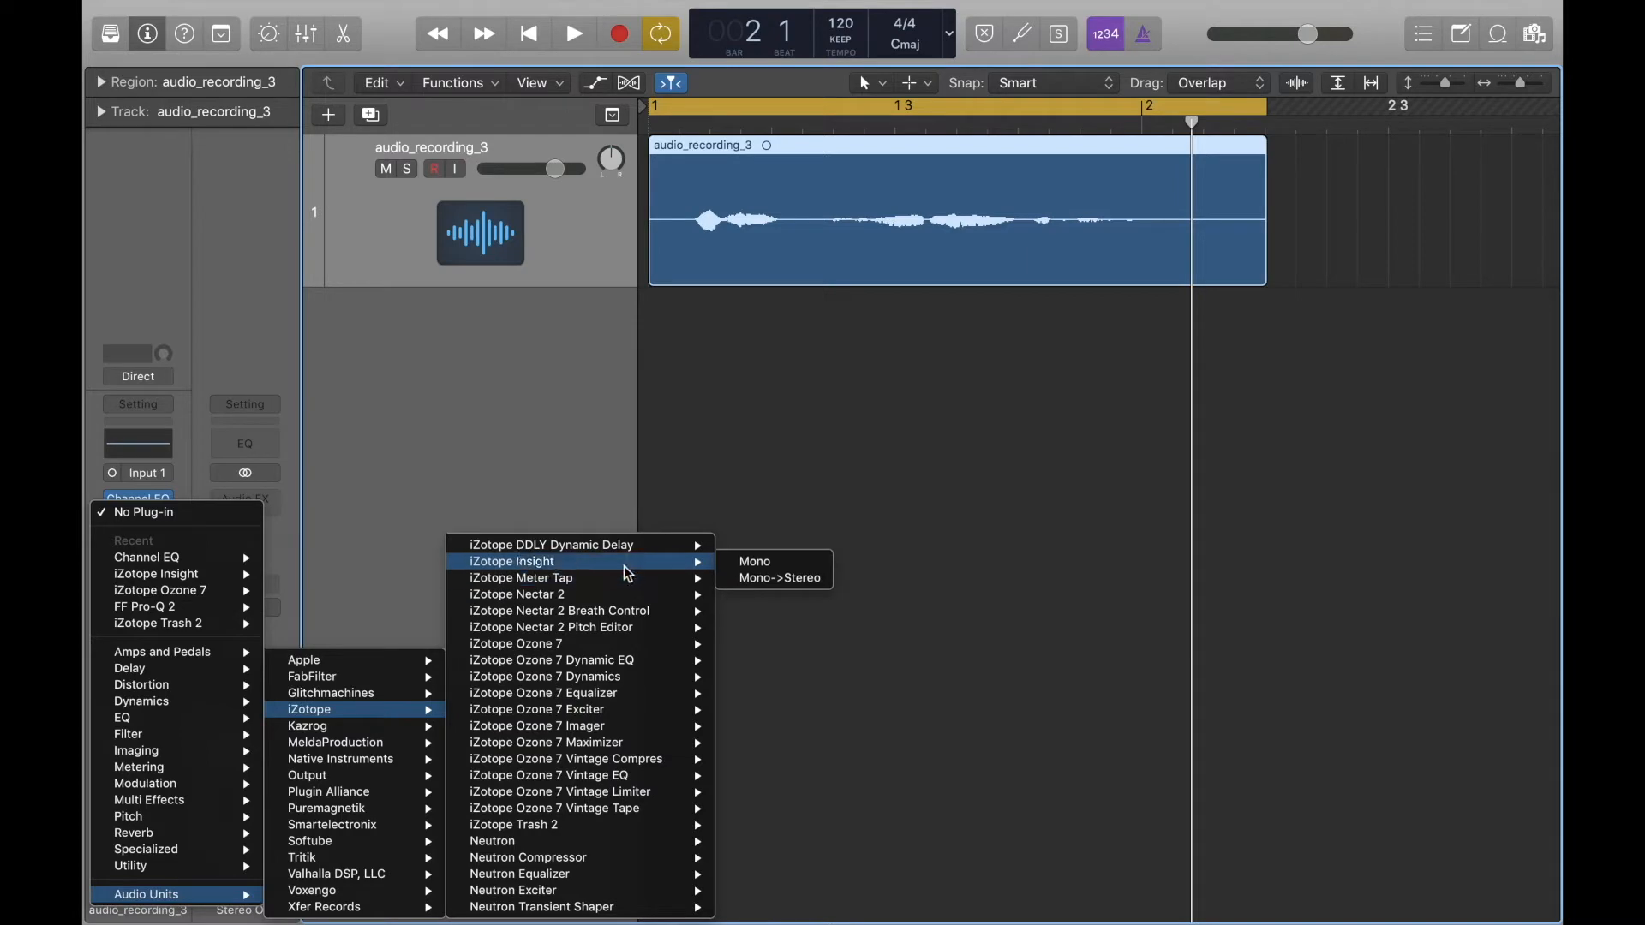
left_click(751, 566)
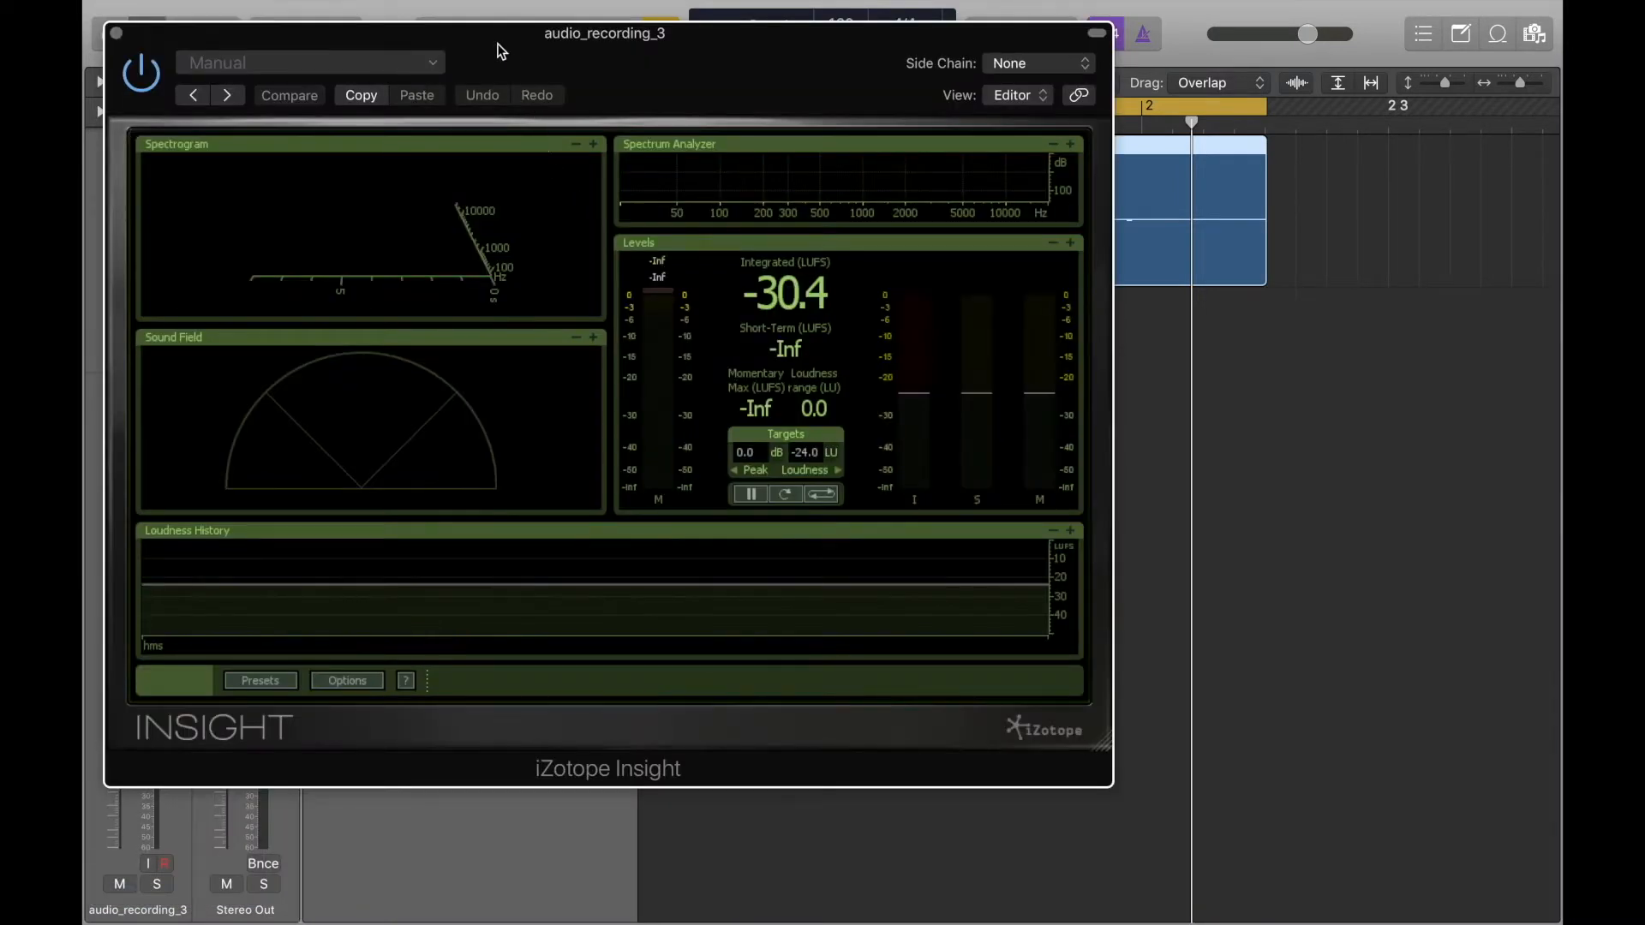
left_click_drag(502, 52, 685, 92)
Expand Insight's Spectrogram, set its 3D view to Side Low during playback, and enlarge the plug-in window.
left_click(778, 186)
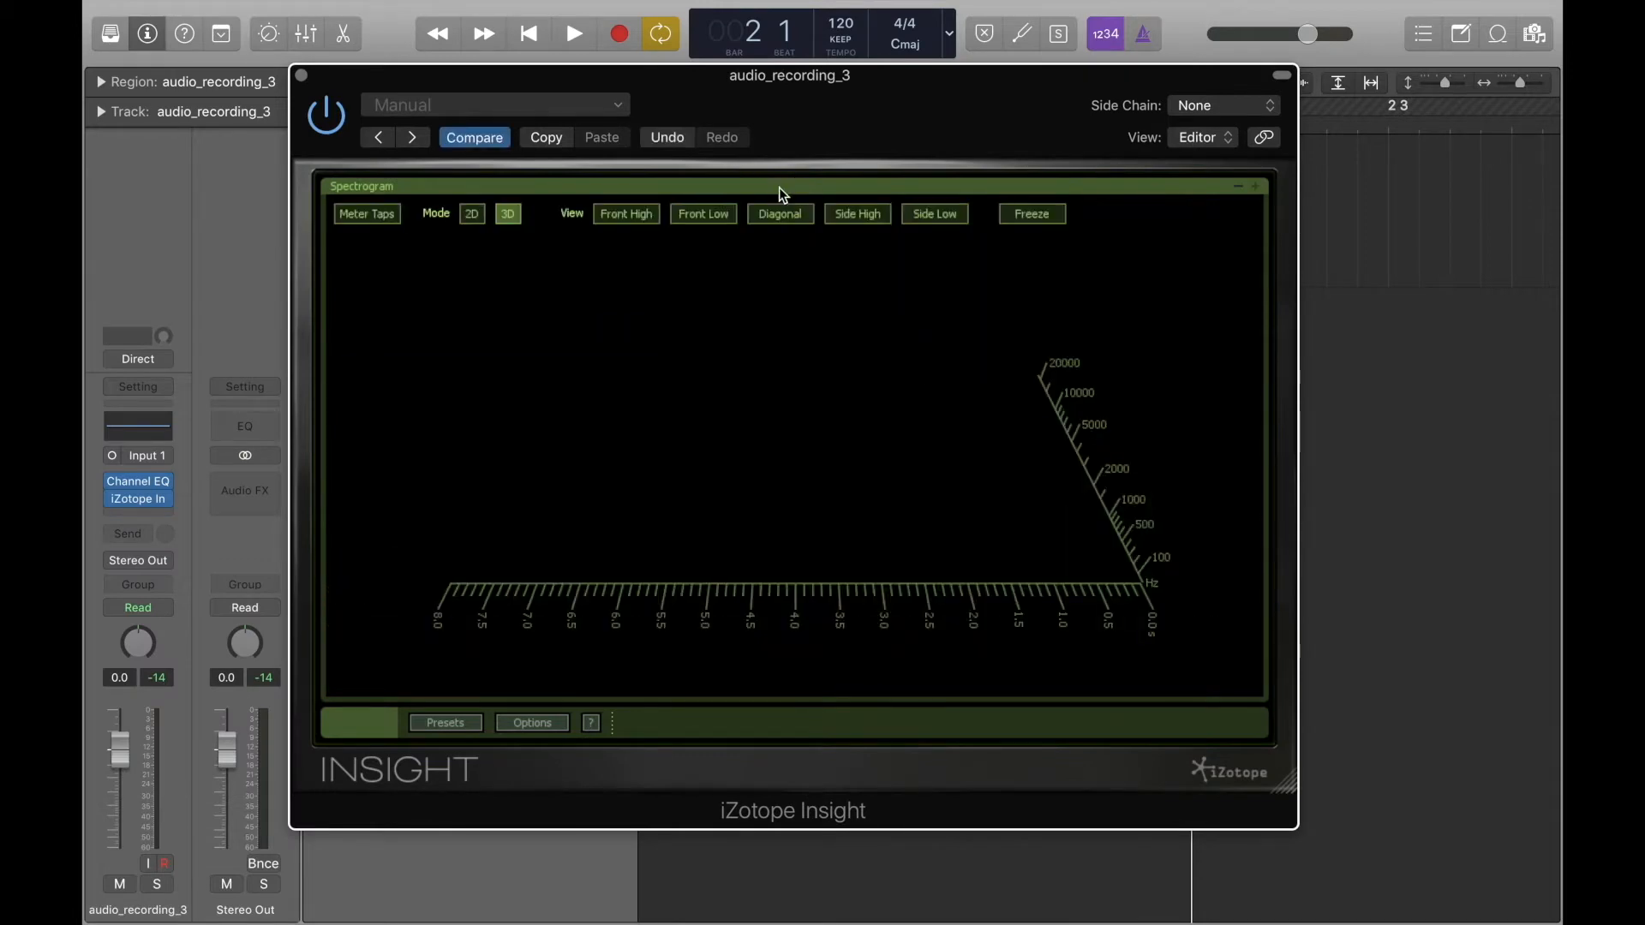
key("space")
left_click(932, 214)
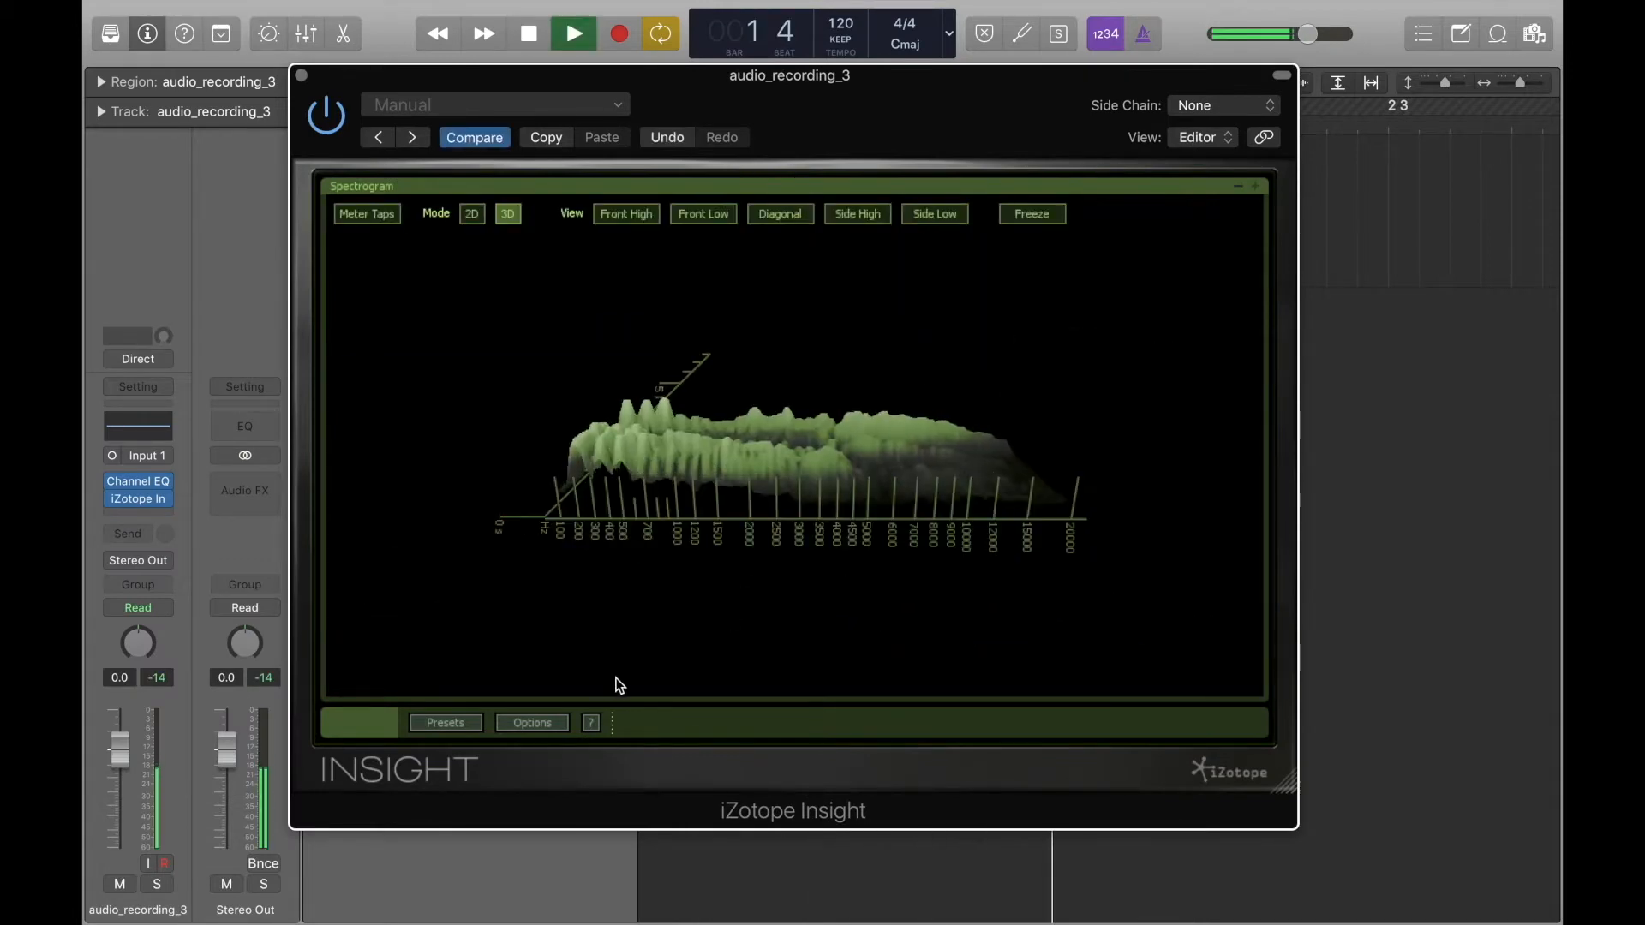
key("space")
left_click_drag(1289, 793, 1566, 903)
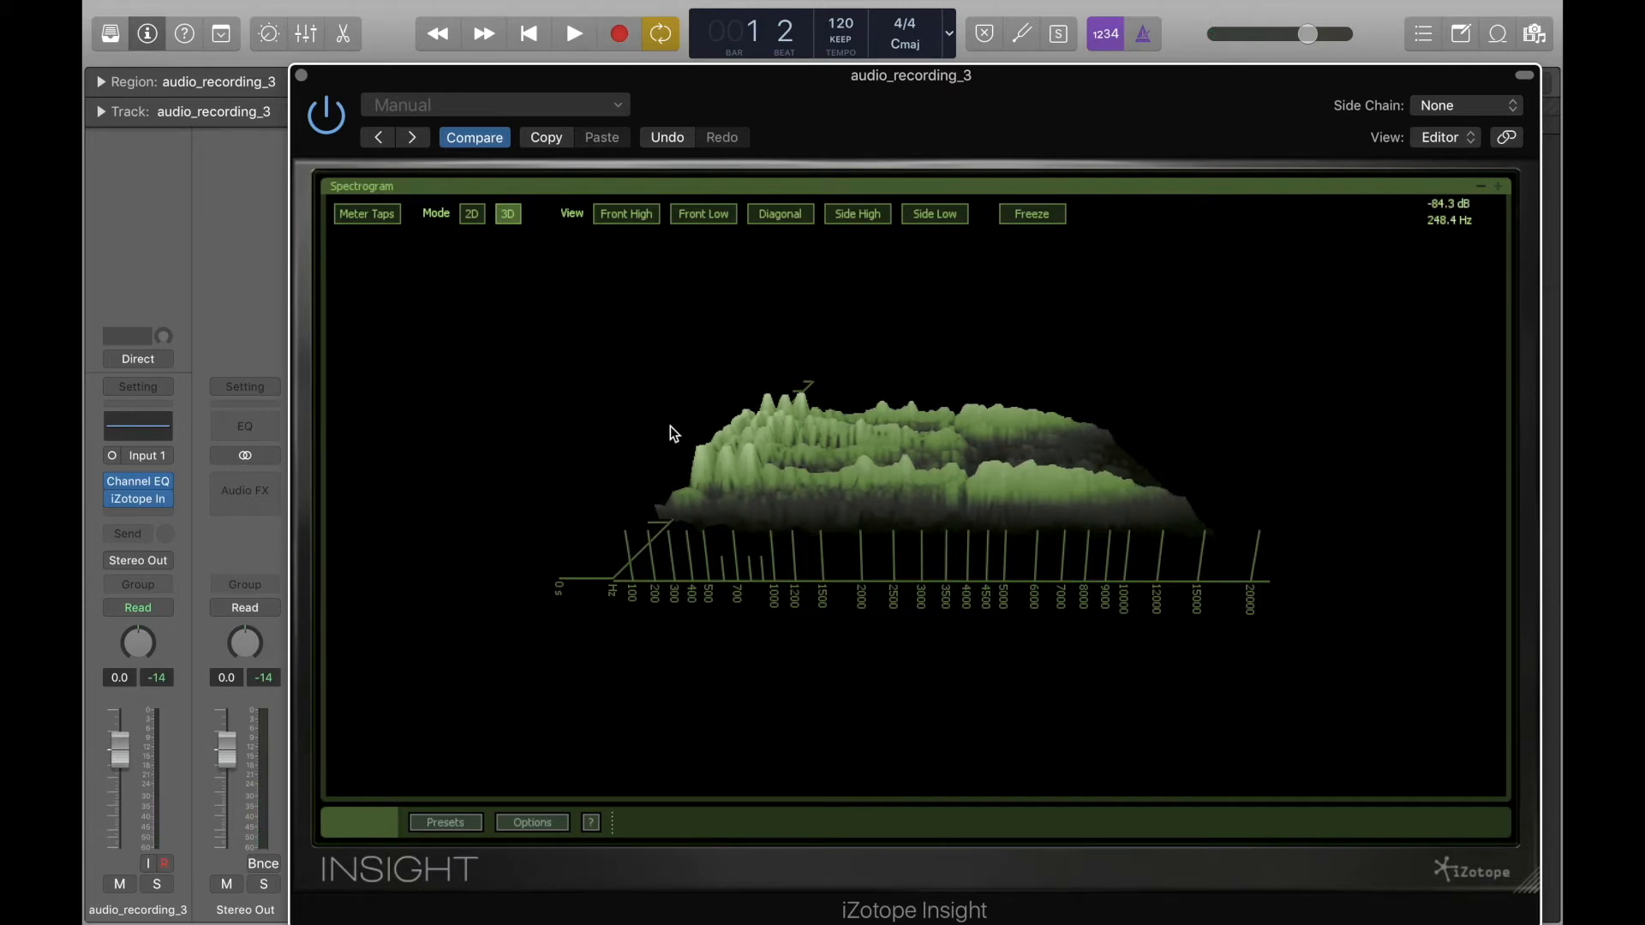
Play the recording and examine its frequencies over time in the 3D spectrogram, and close the Insight window.
key("space")
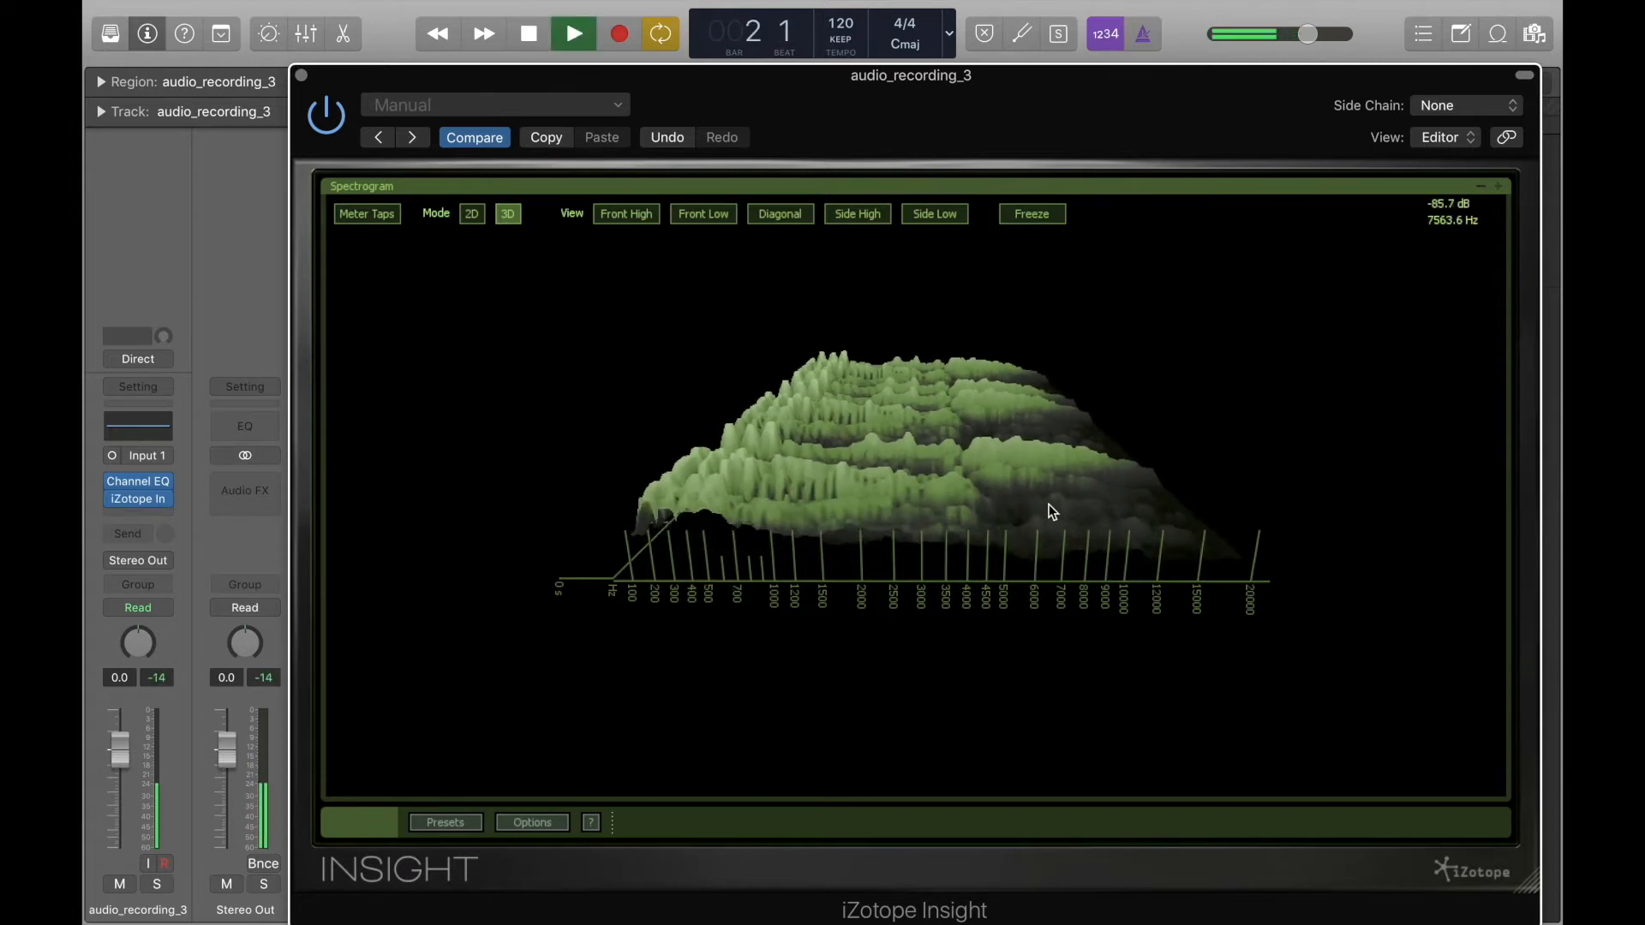
key("space")
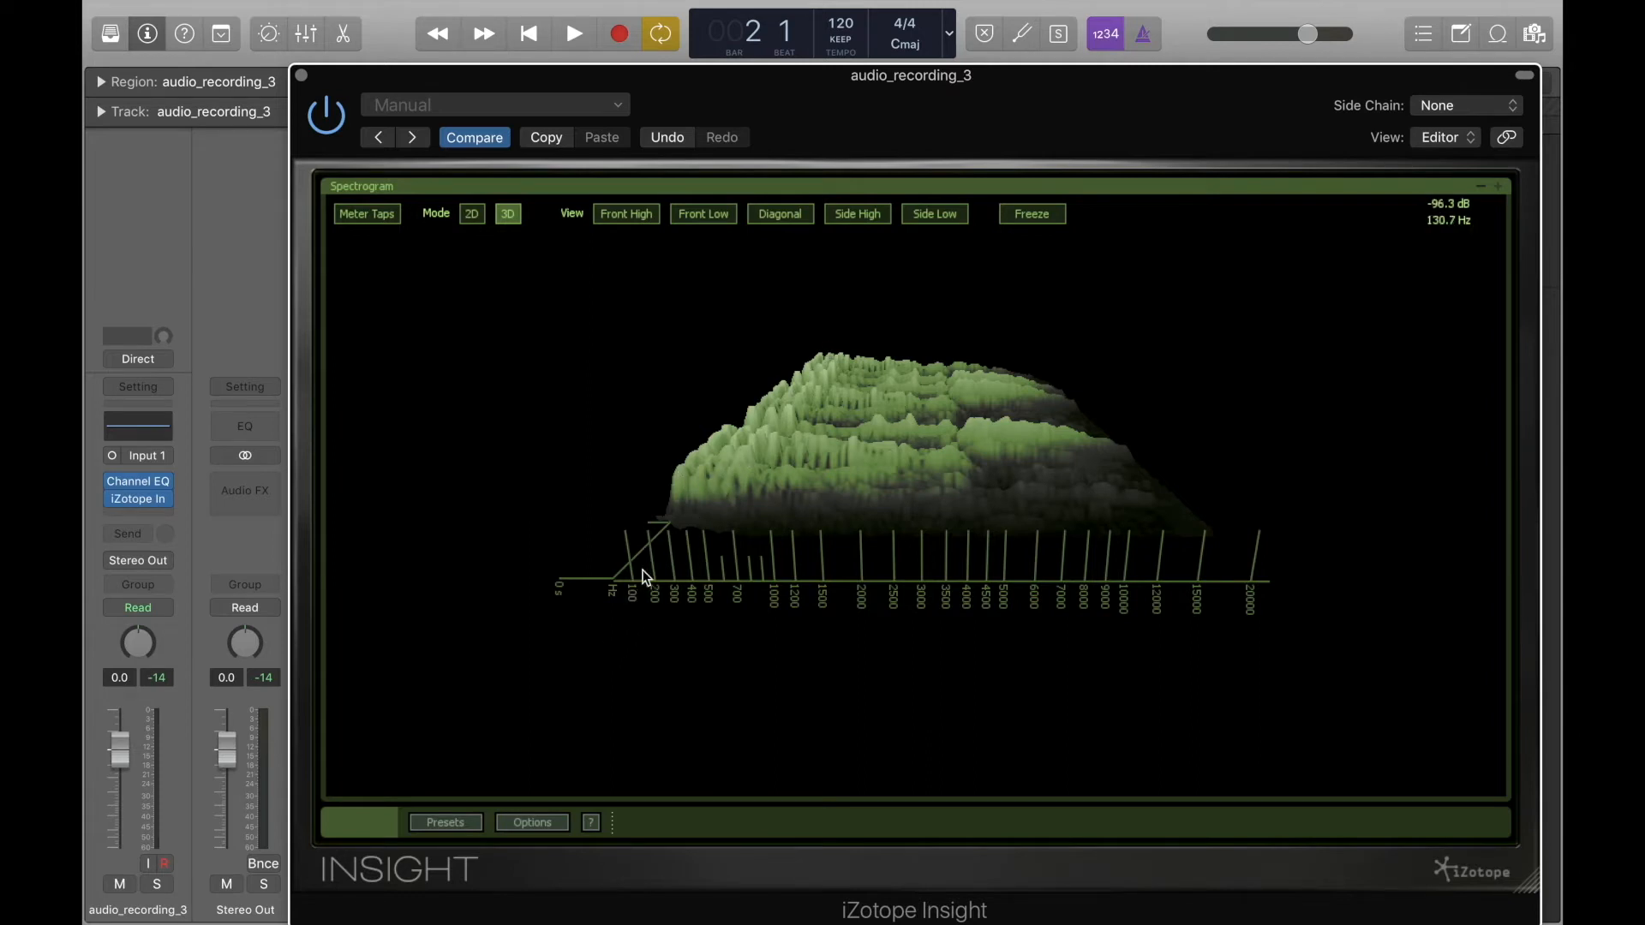
key("space")
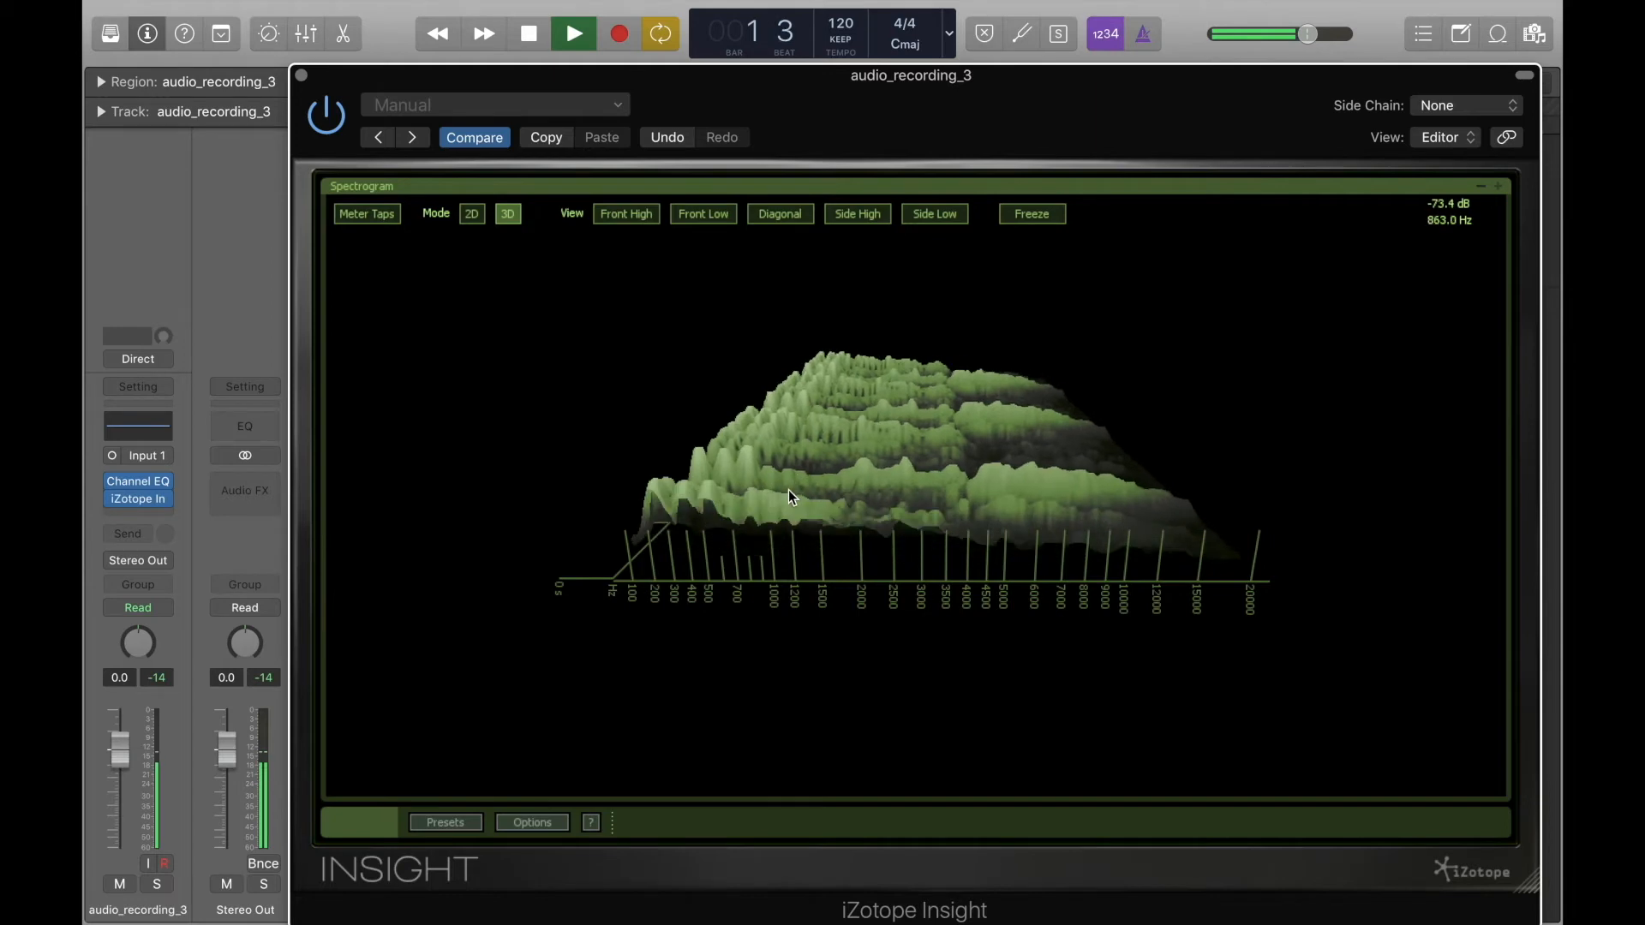
key("space")
left_click(303, 73)
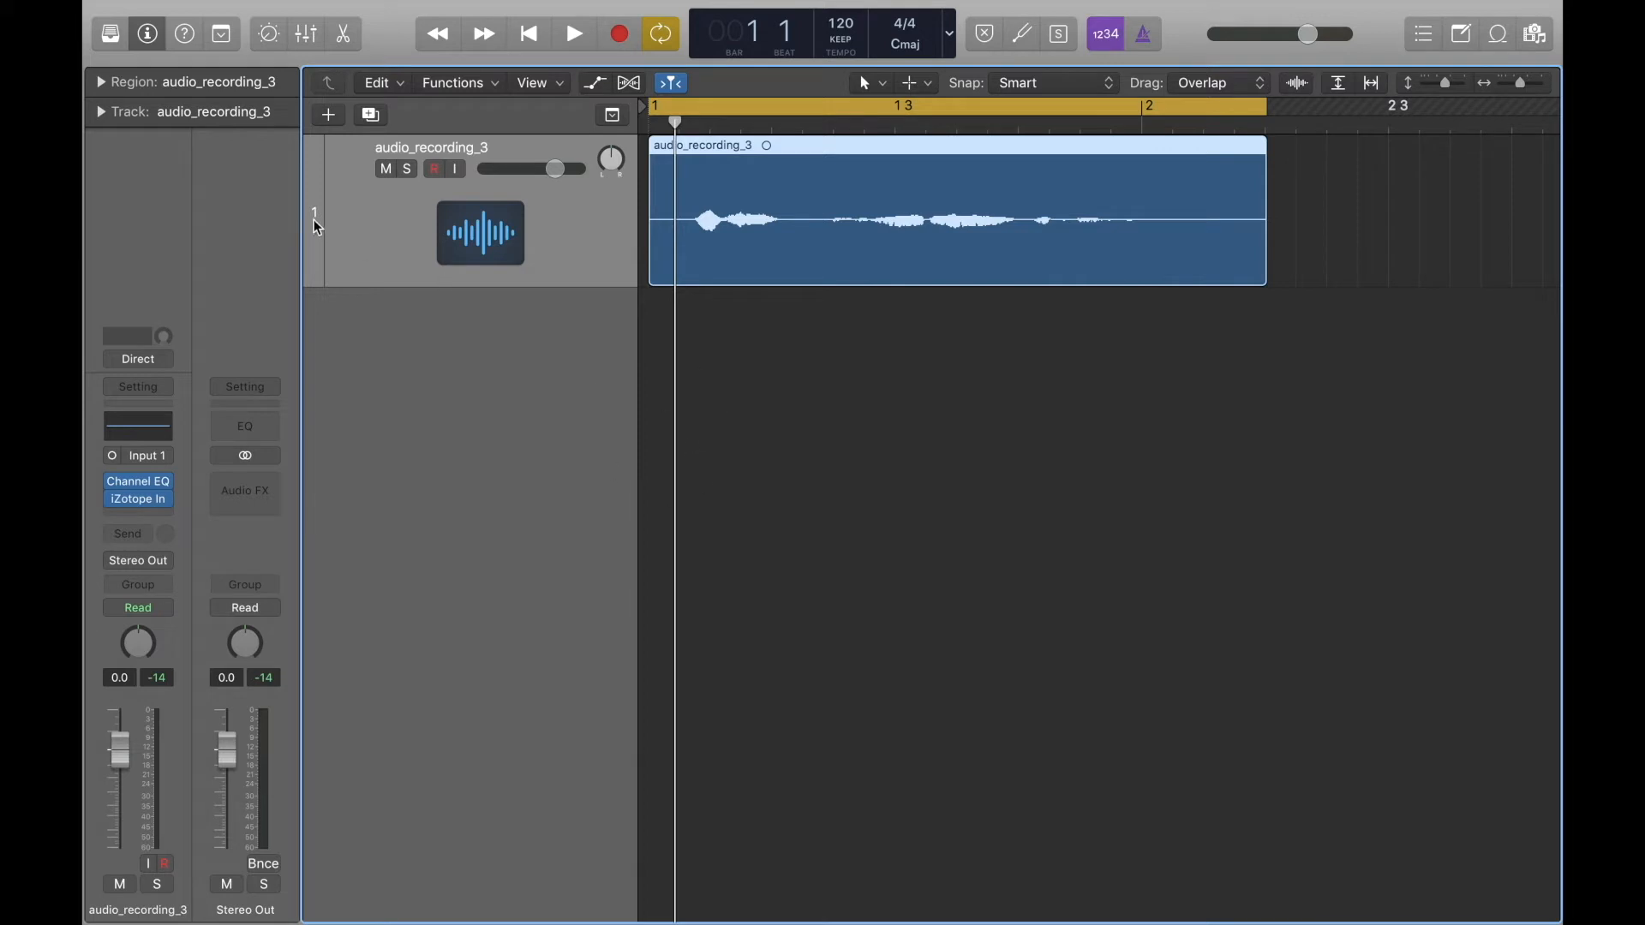
Create one software instrument track with an empty channel strip and draw a MIDI region on it with the Pencil Tool from bar 1 to just past bar 2.
left_click(329, 117)
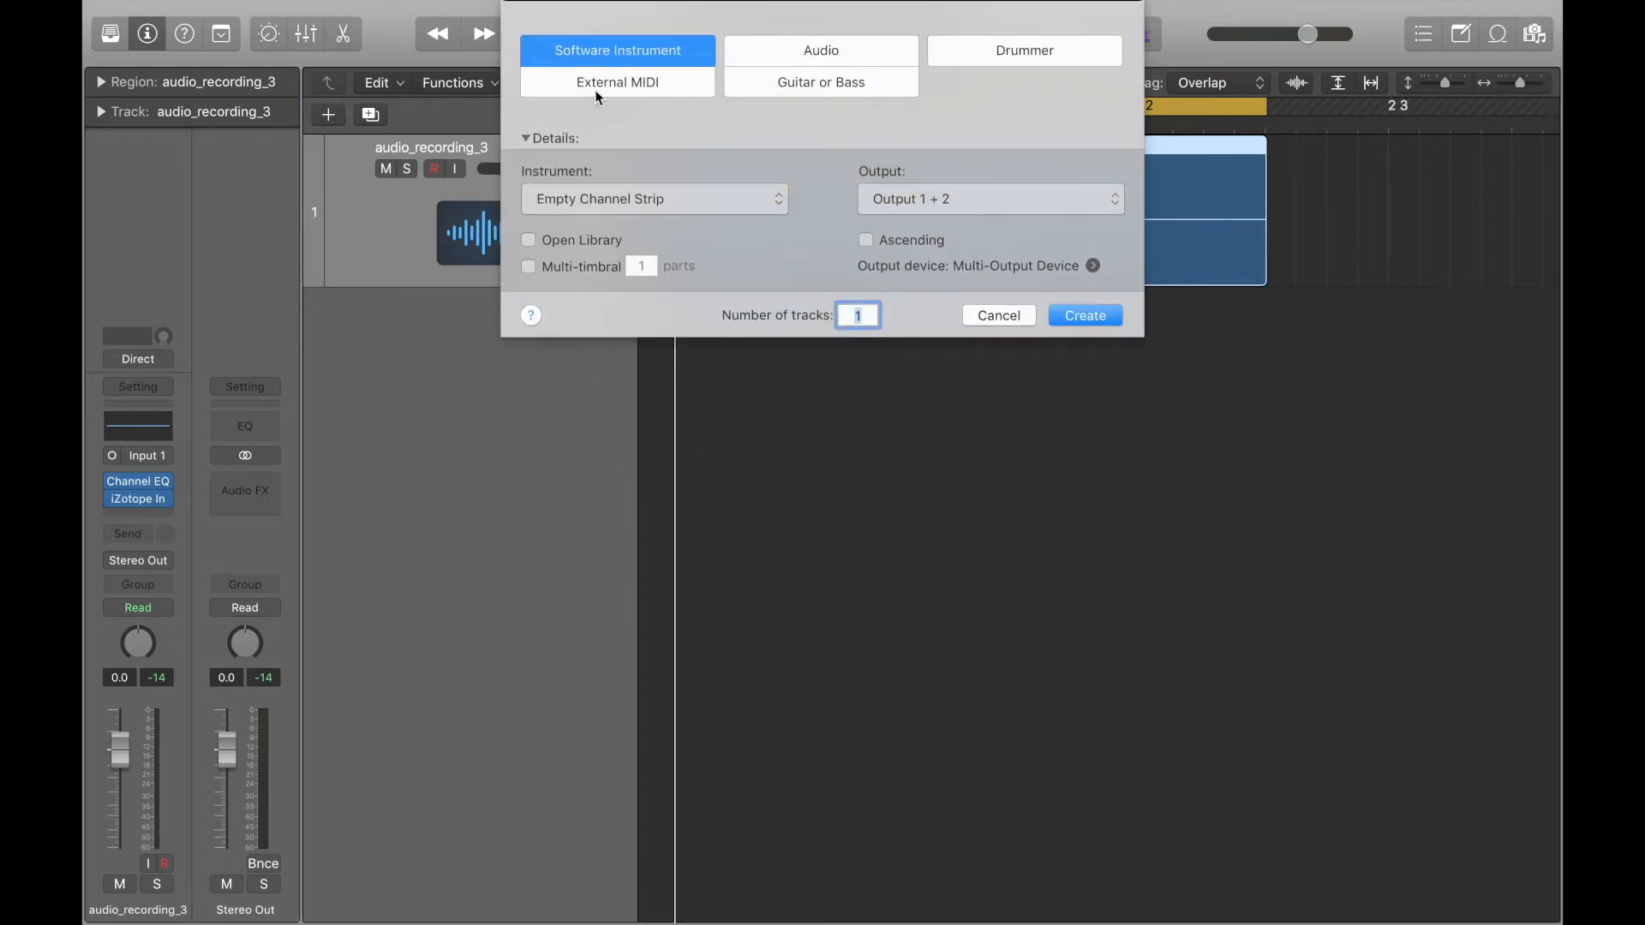
left_click(1066, 317)
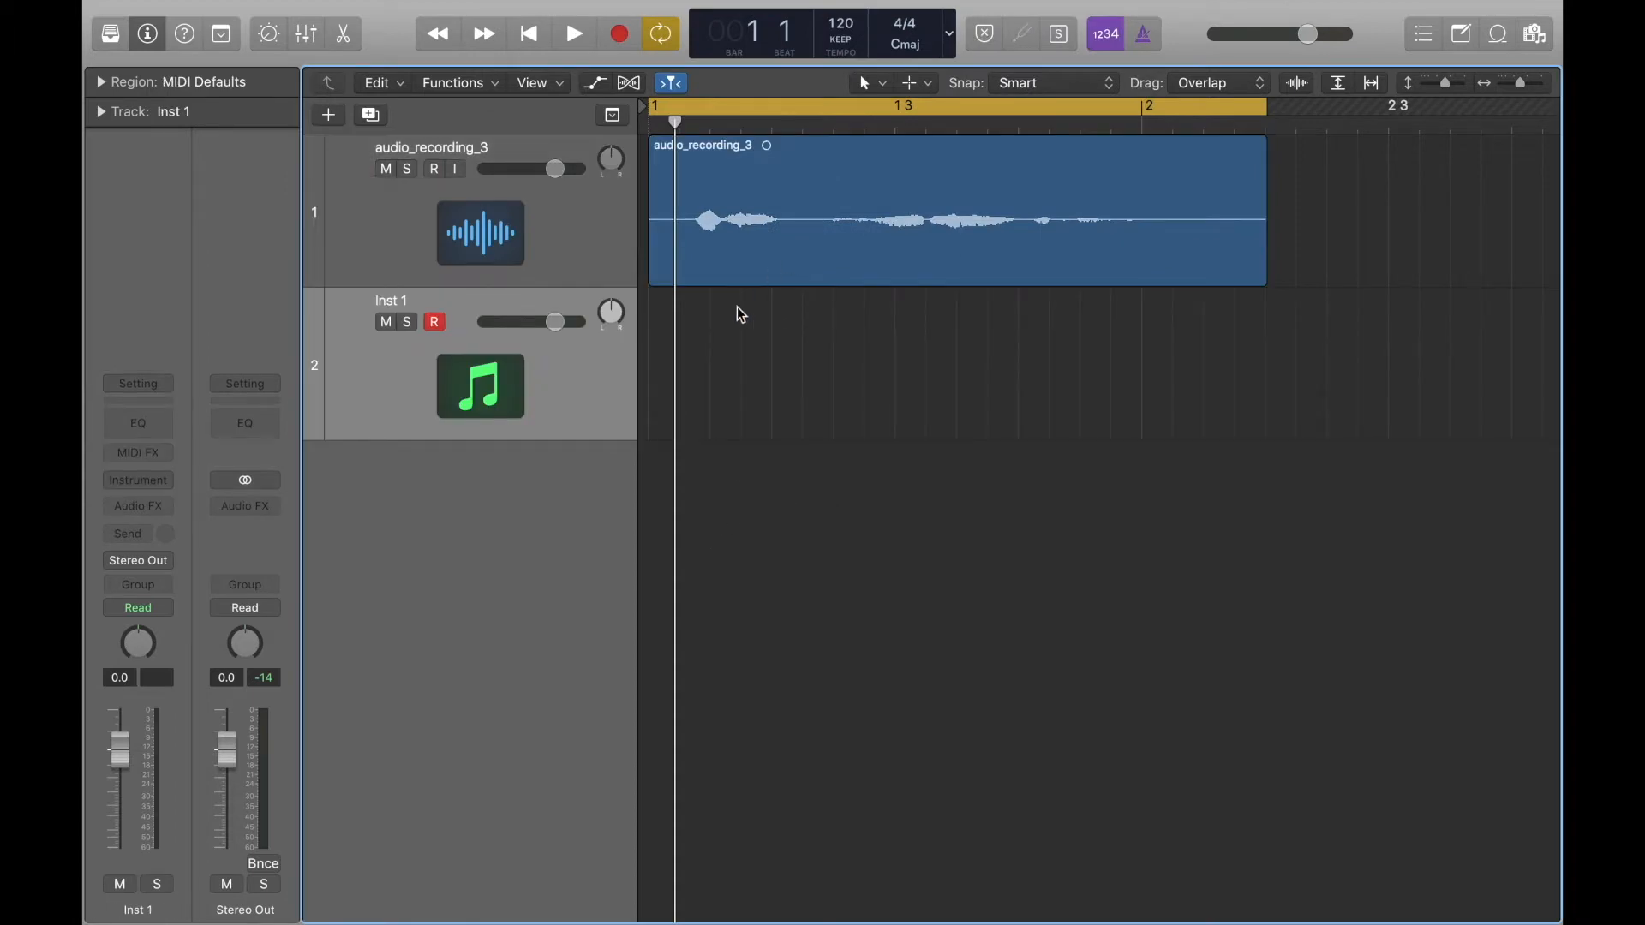
left_click(927, 91)
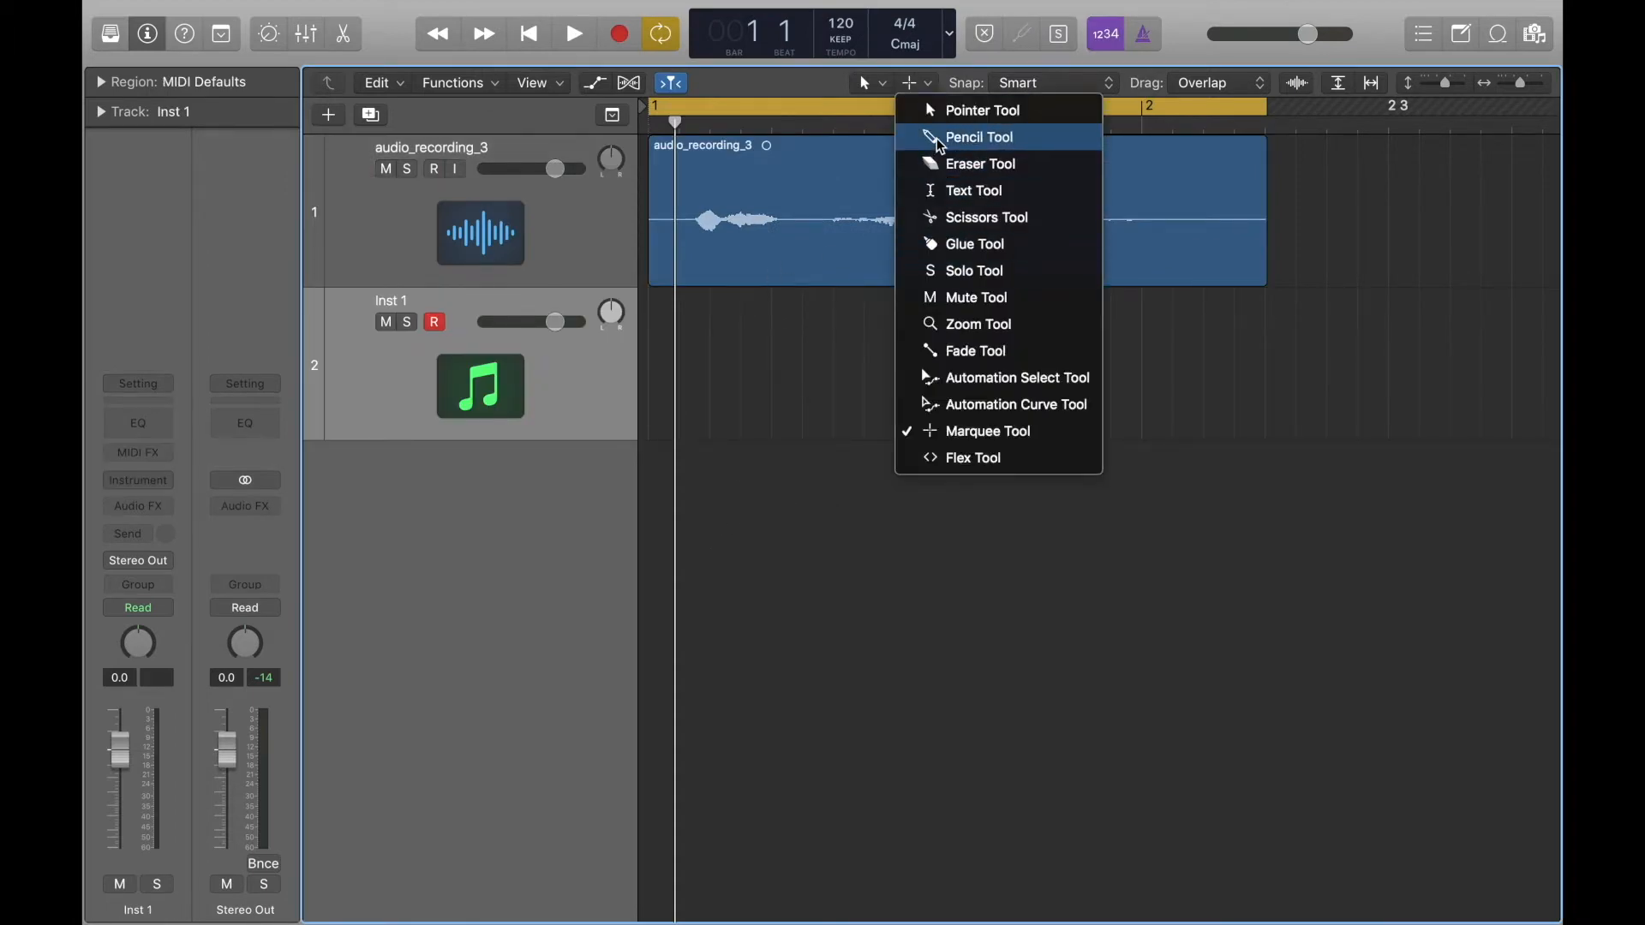
left_click(937, 136)
left_click(667, 347)
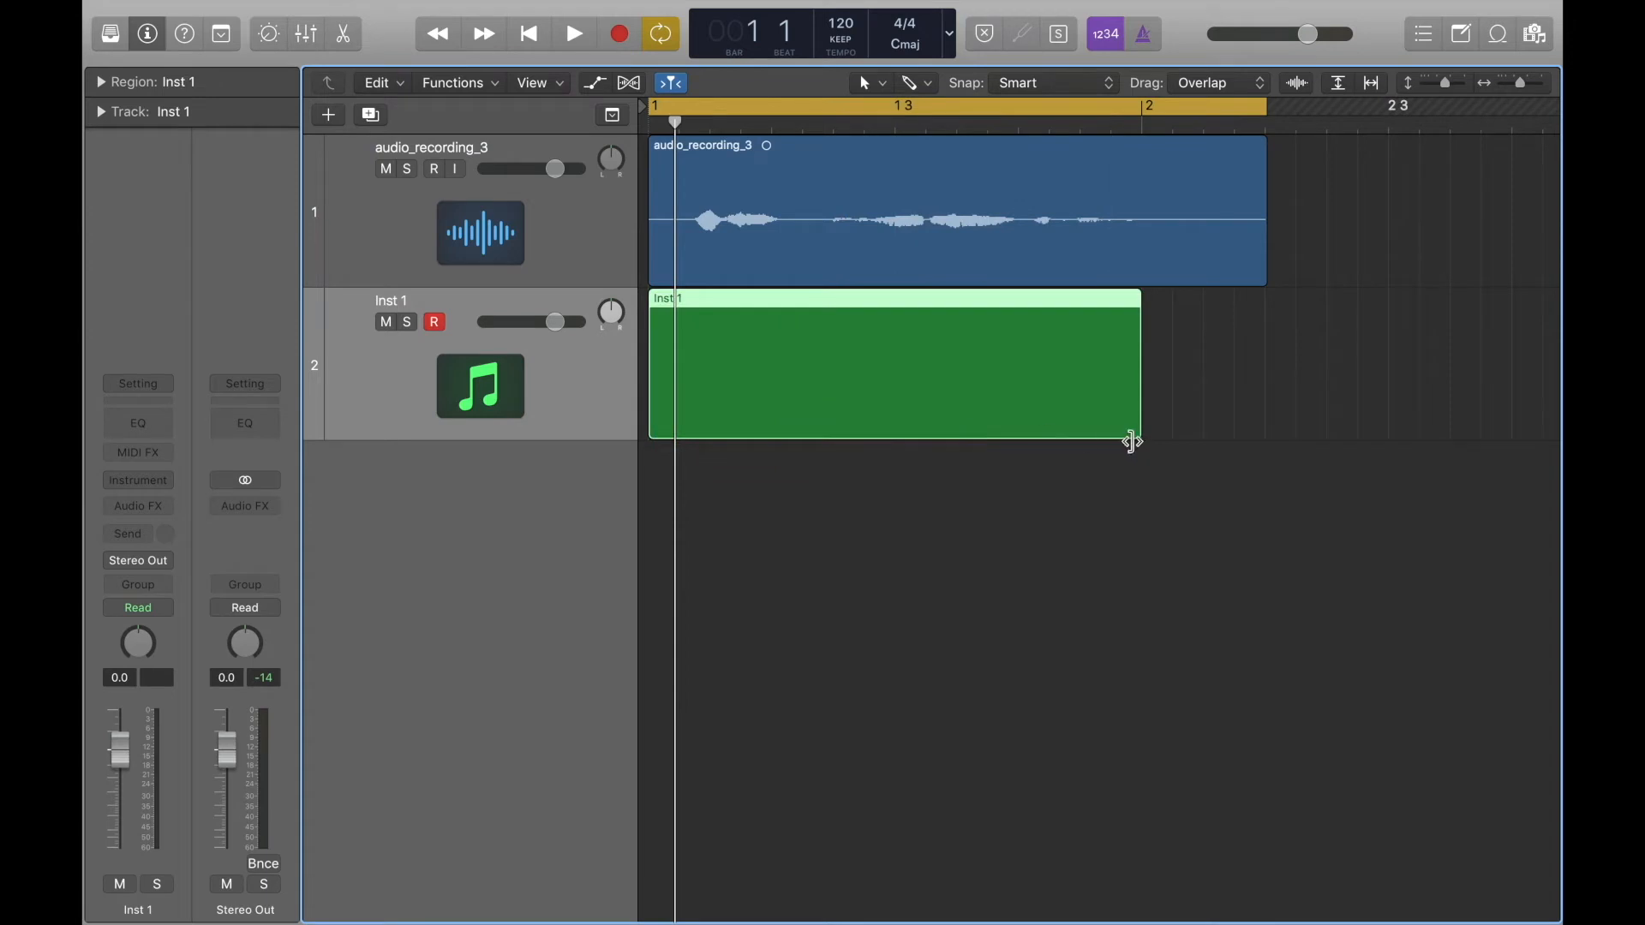
left_click_drag(1139, 437, 1223, 438)
Open the new Inst 1 region in the Piano Roll editor.
key("p")
key("p")
key("p")
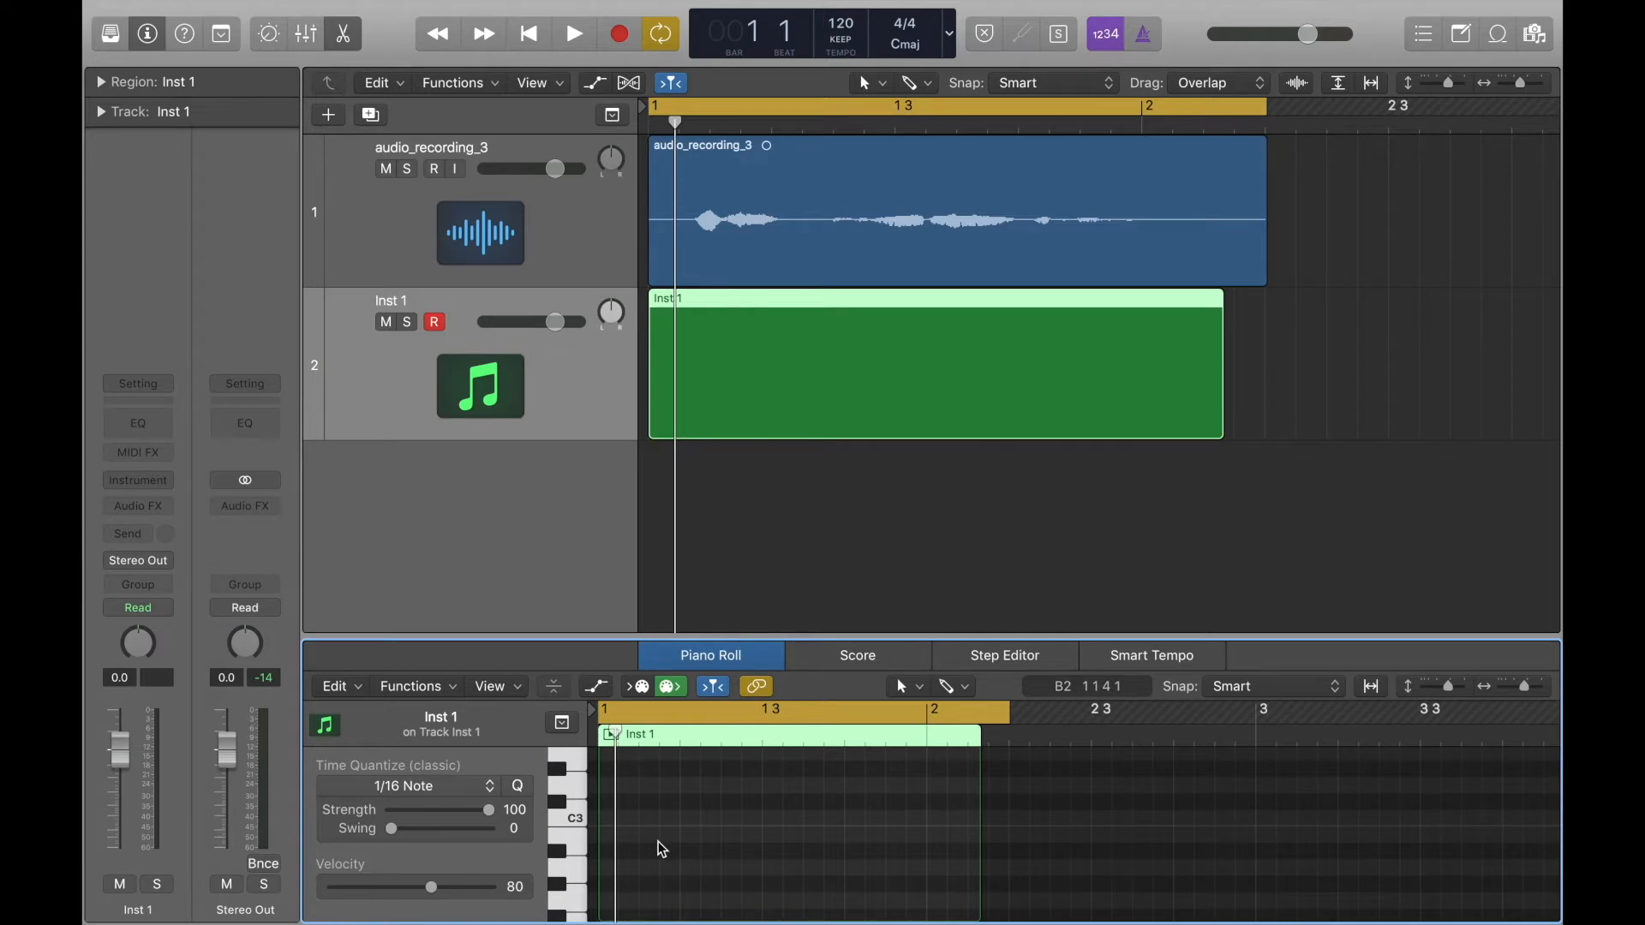
Close the Piano Roll editor and delete the Inst 1 region together with its software instrument track.
key("p")
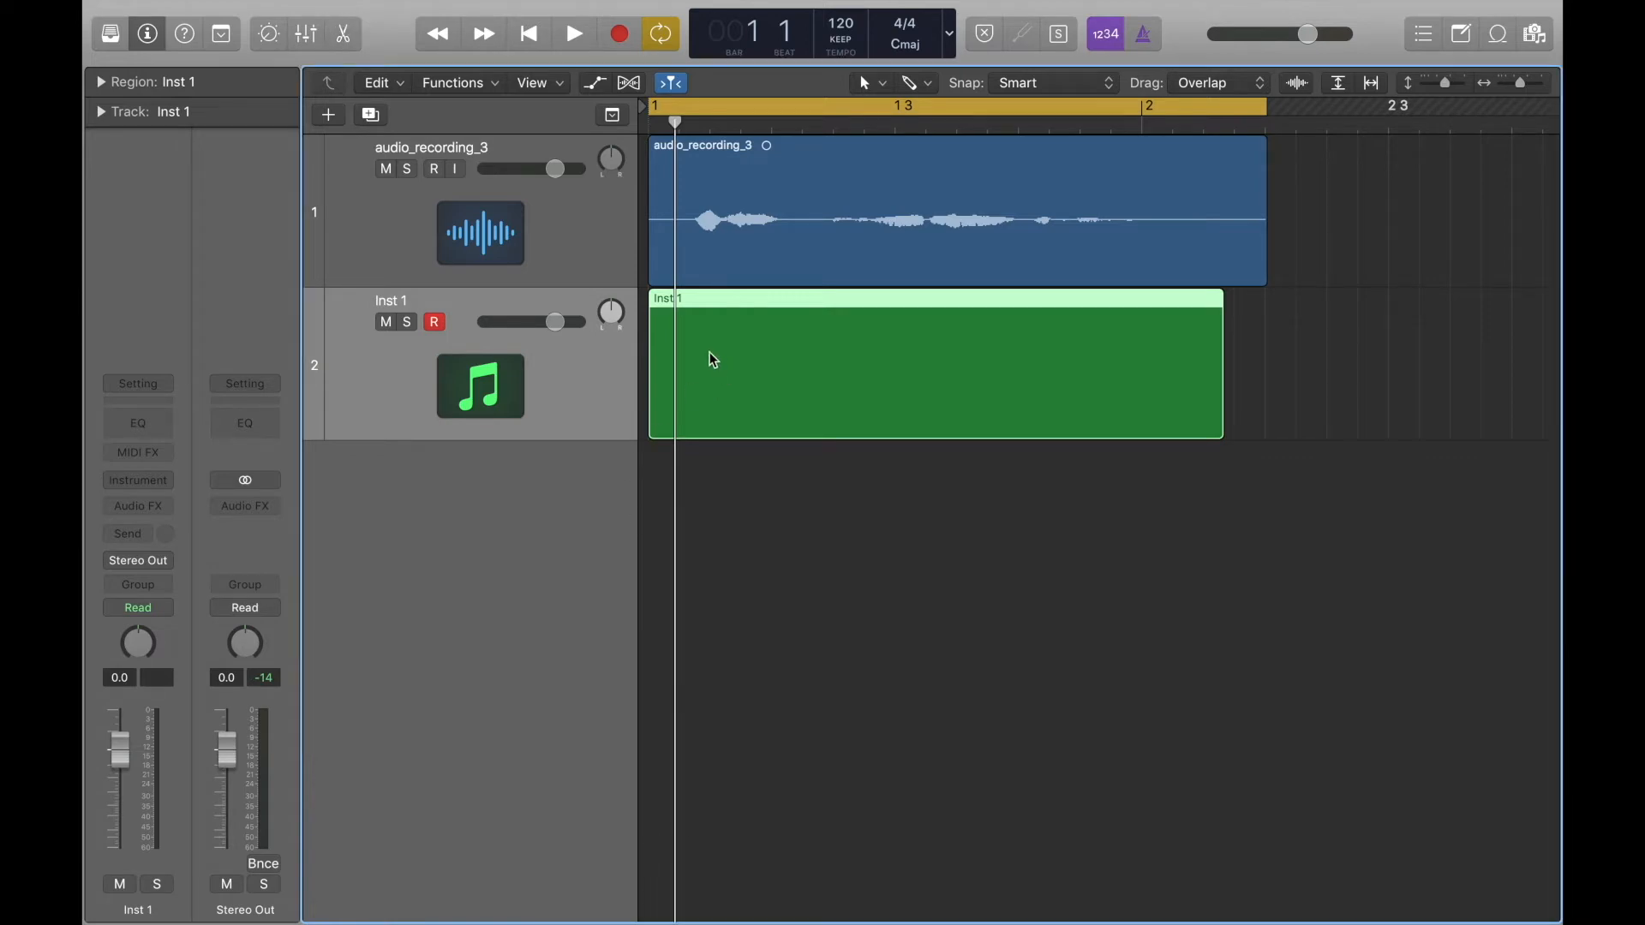
key("Delete")
key("super+BackSpace")
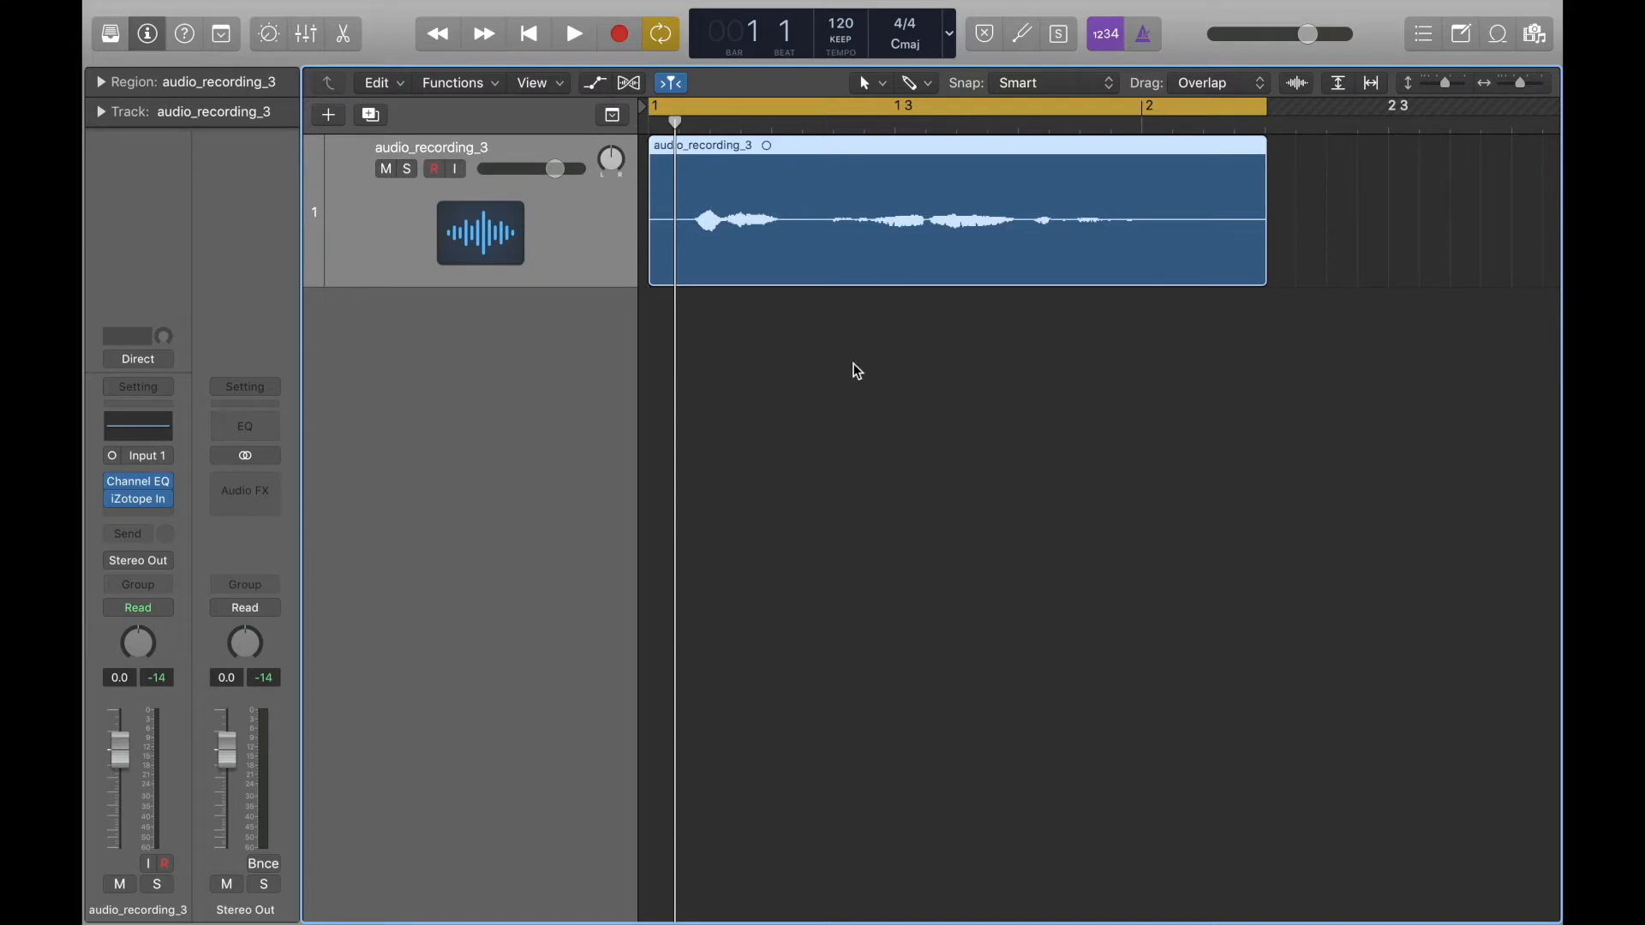
Play the recording with the metronome enabled and shorten the cycle area to end at bar 2.
key("super+Down")
key("super+Down")
key("super+Down")
key("super+Down")
key("super+Down")
key("super+Down")
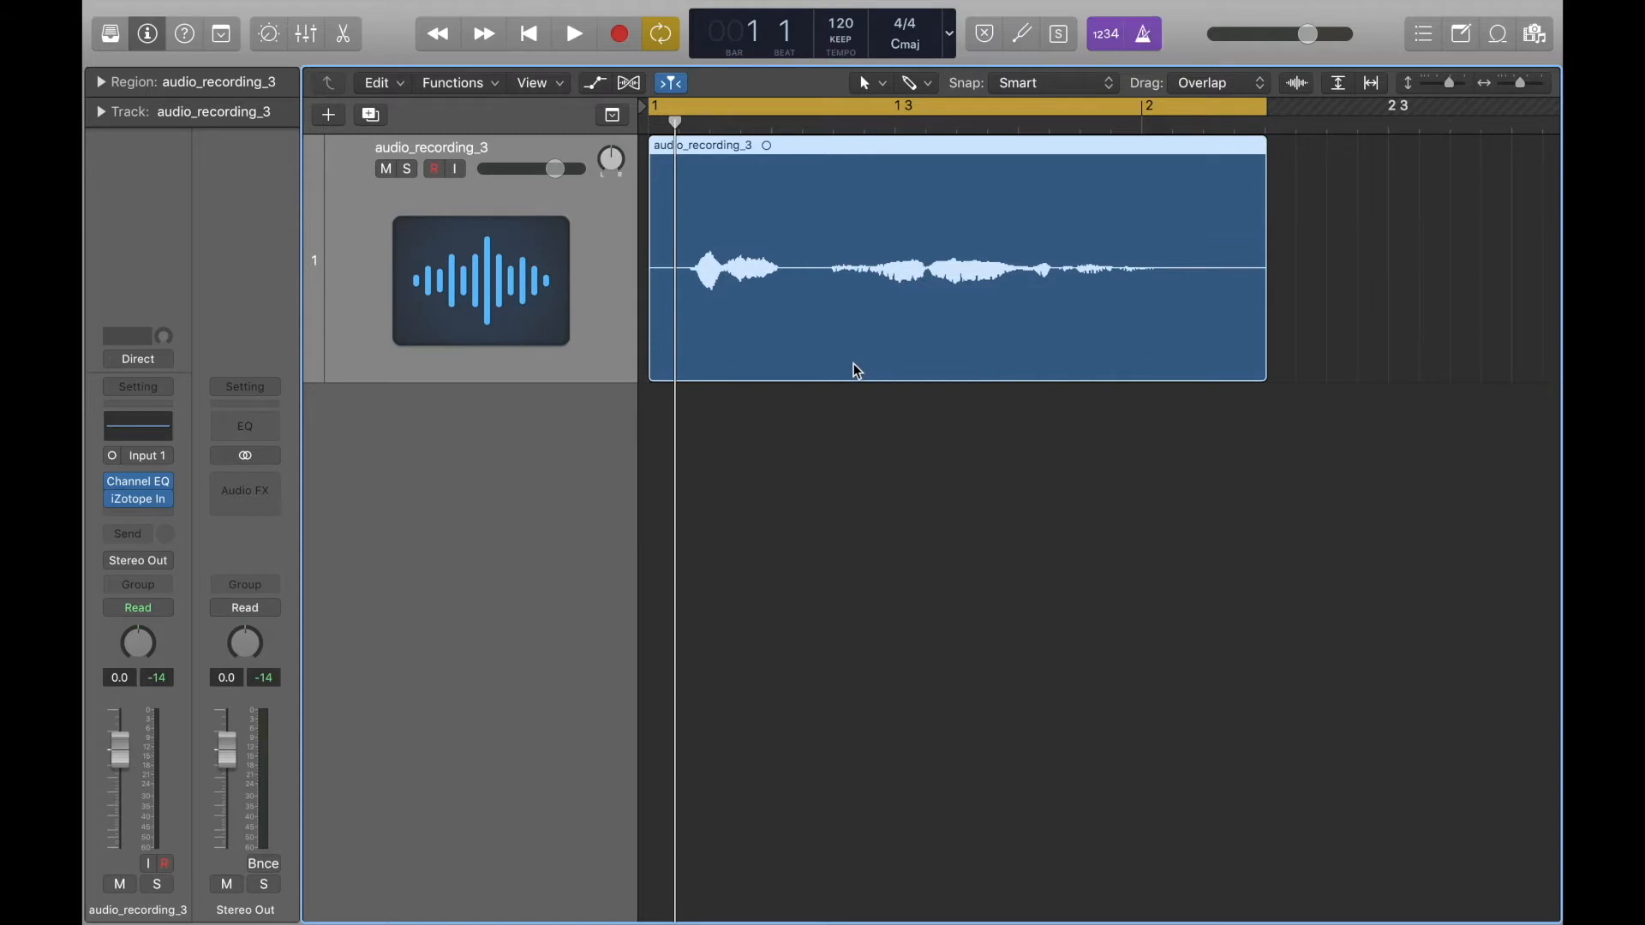
key("space")
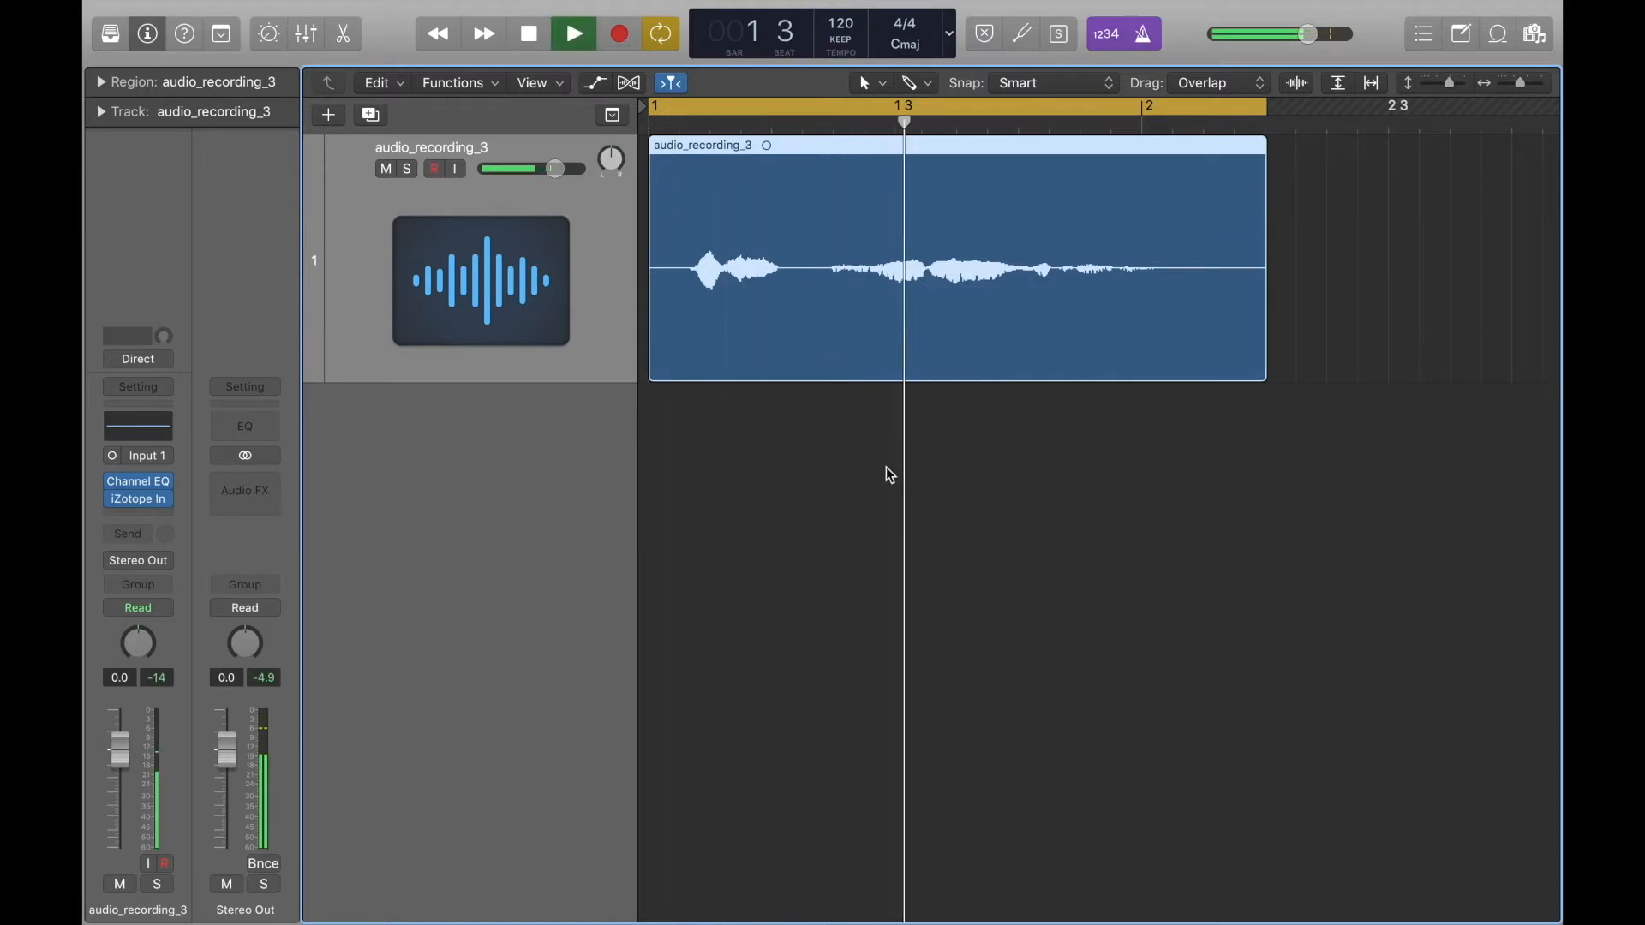
key("space")
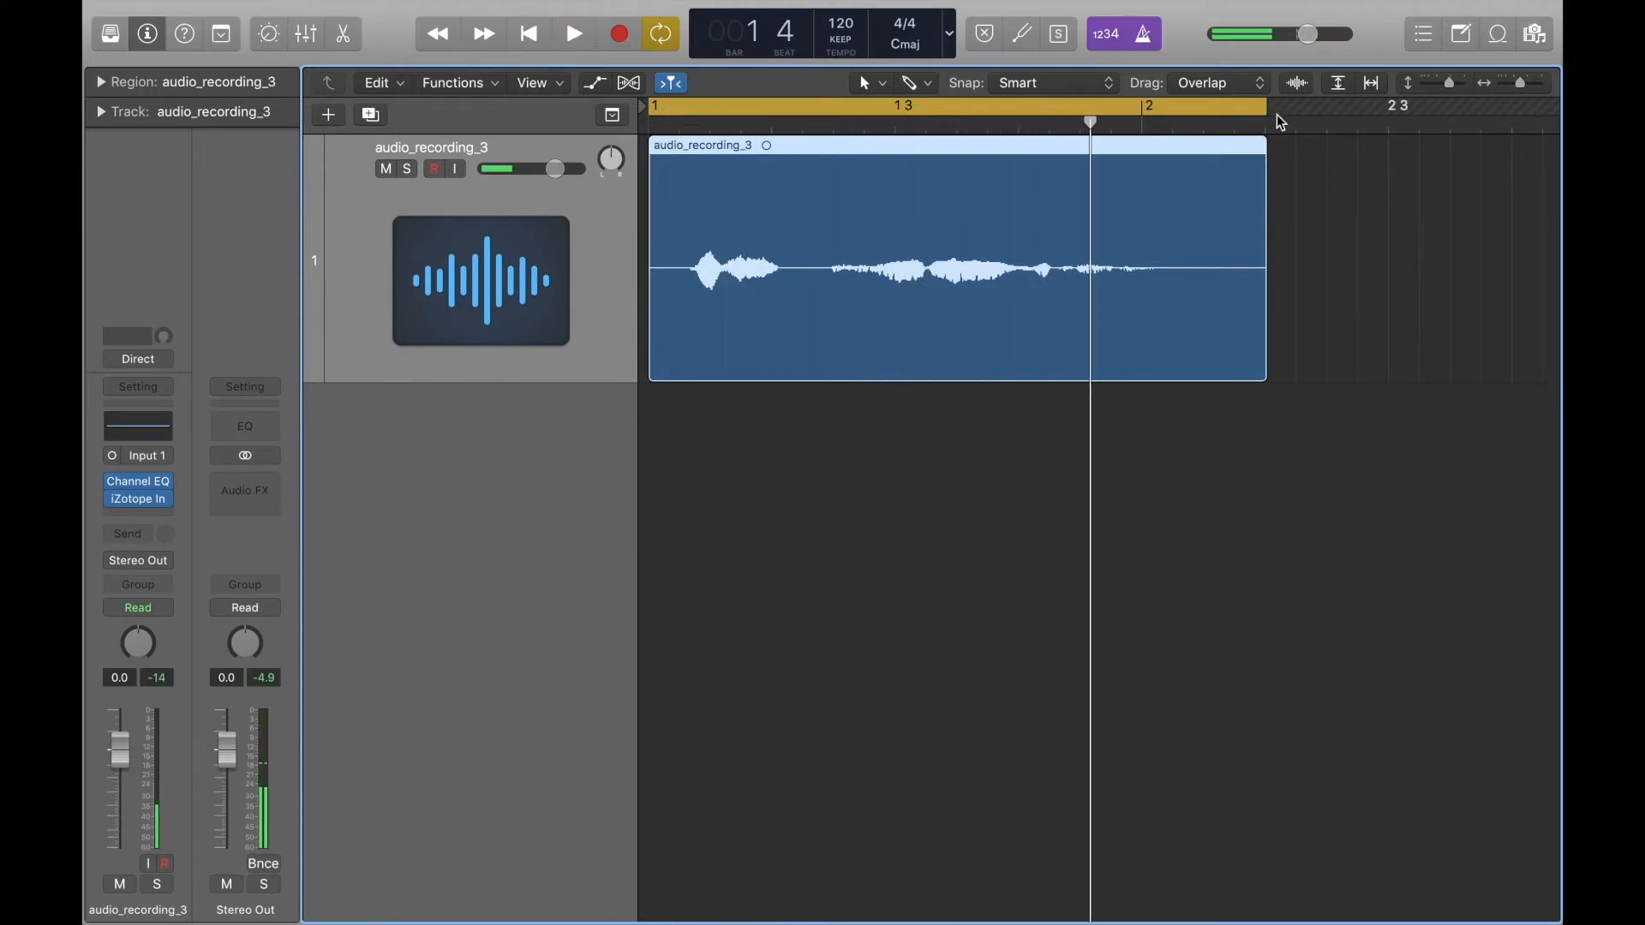
left_click_drag(1267, 106, 1146, 154)
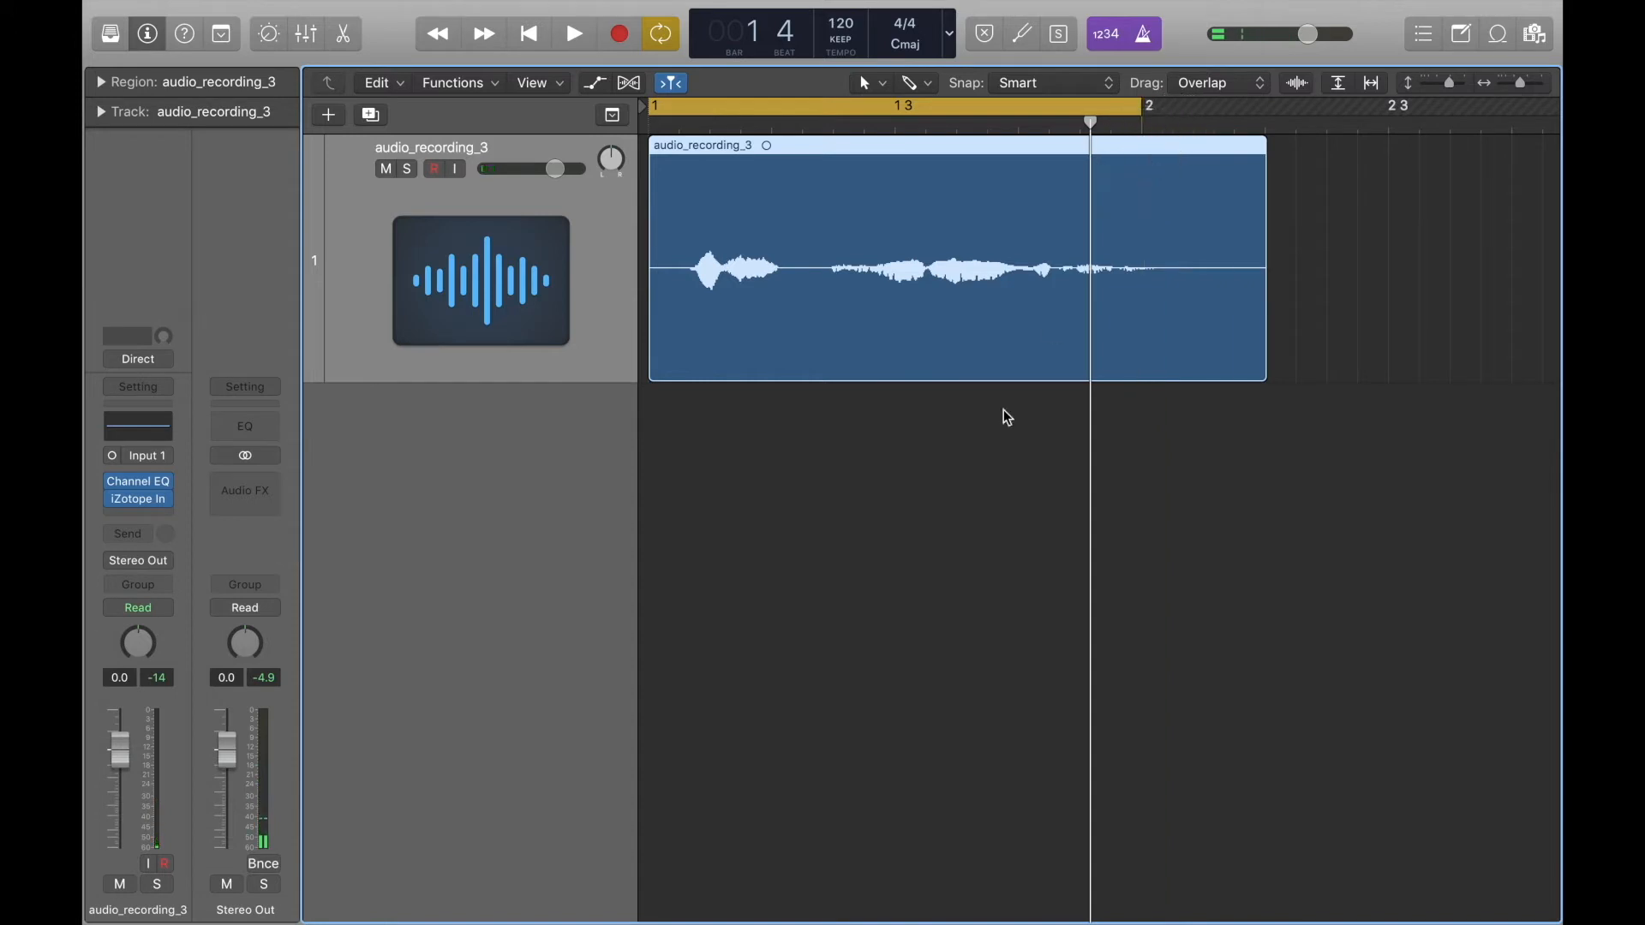
Play the recording in the one-bar cycle and compare its timing with the metronome beats.
key("super+Down")
key("super+Down")
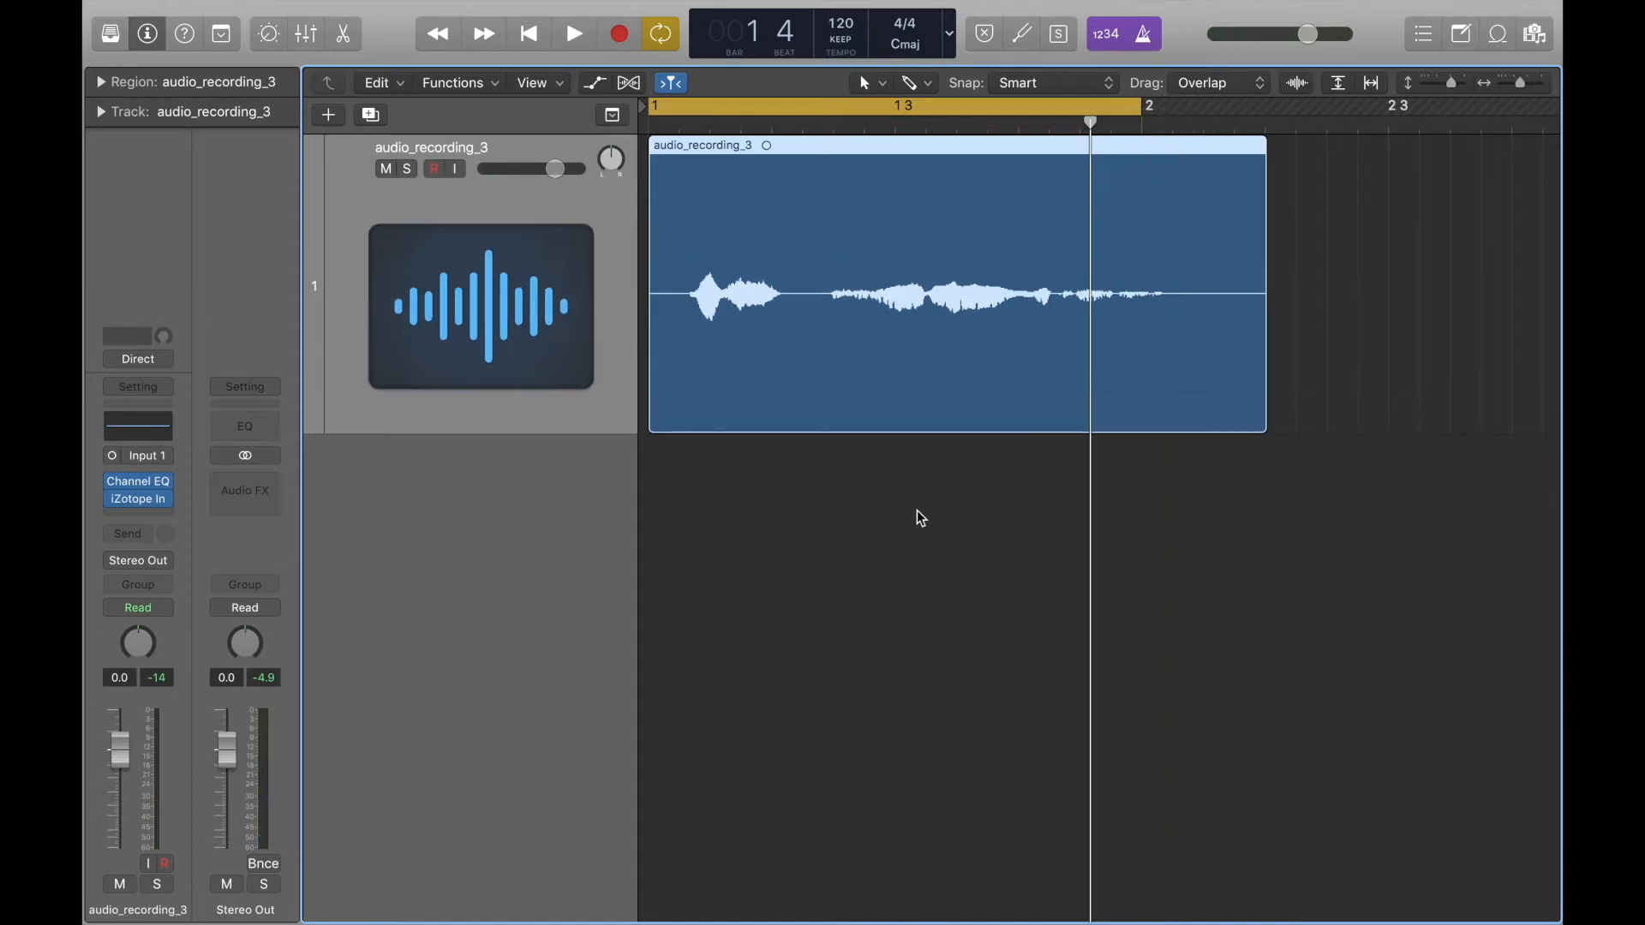
key("super+Right")
scroll(917, 511, "left", 1)
scroll(916, 511, "left", 2)
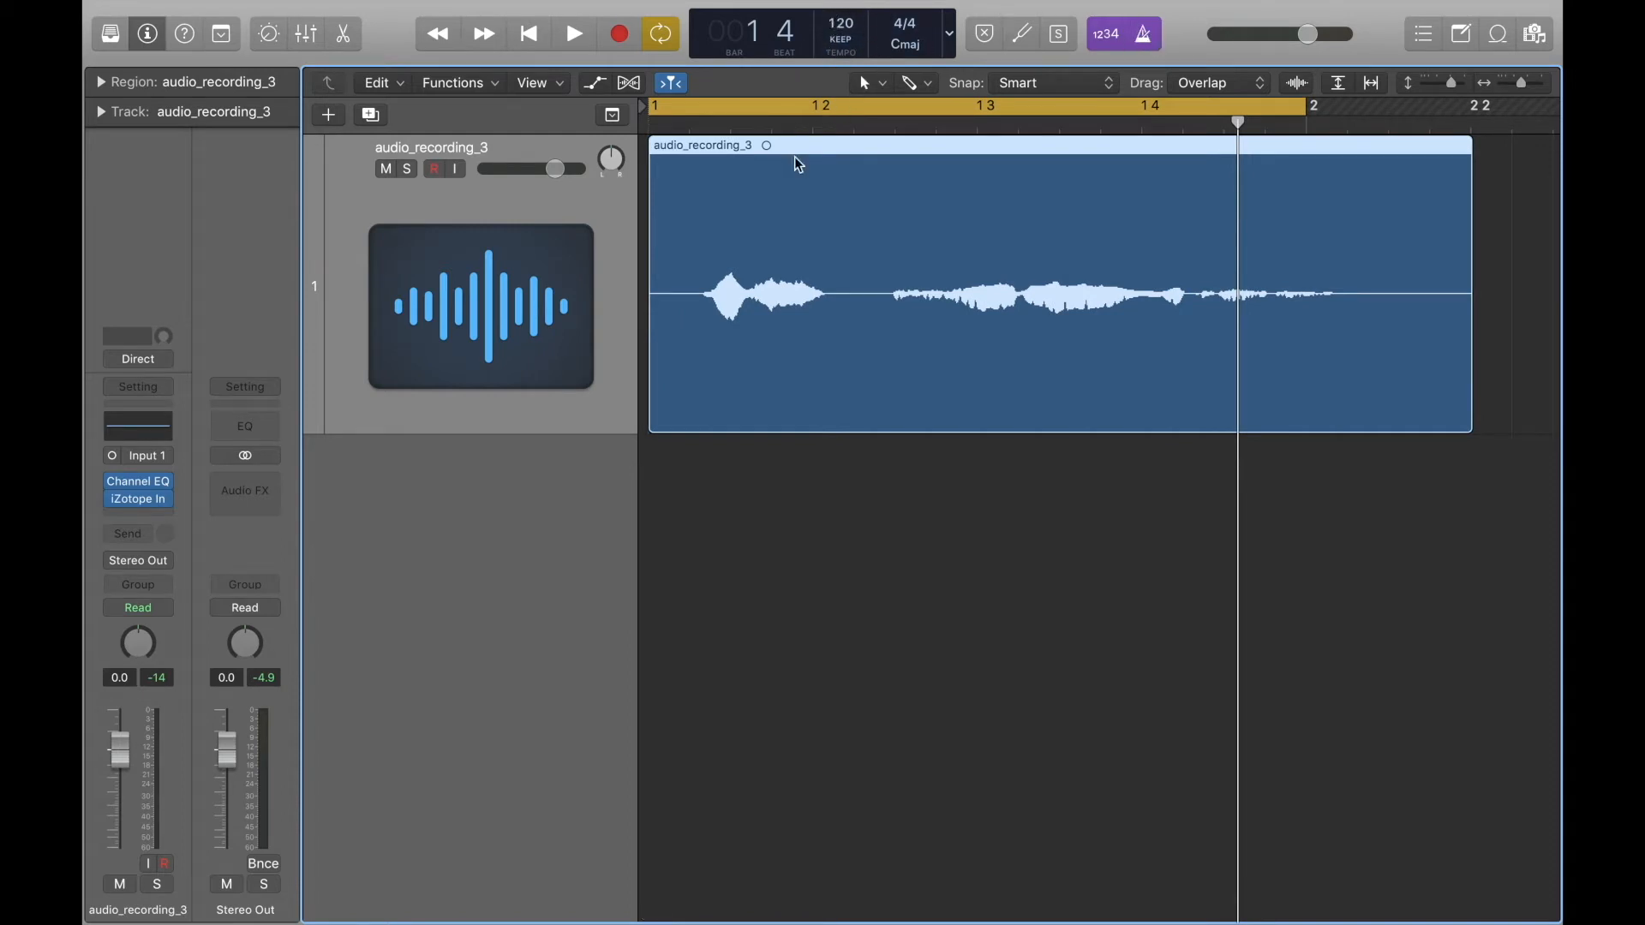
key("space")
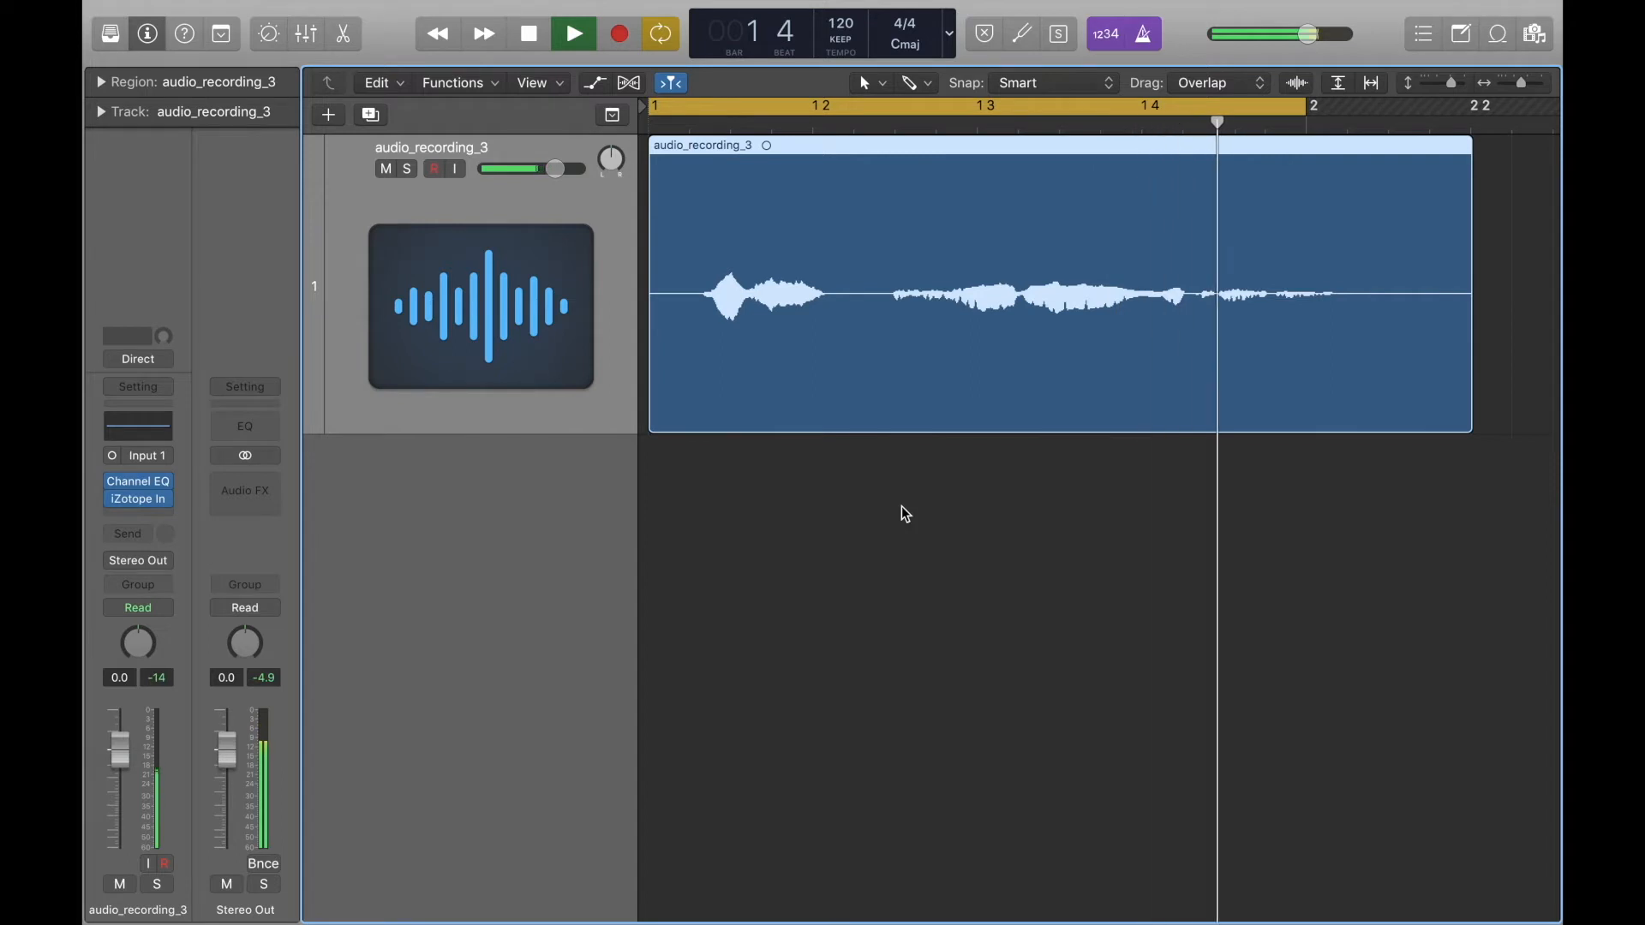
key("space")
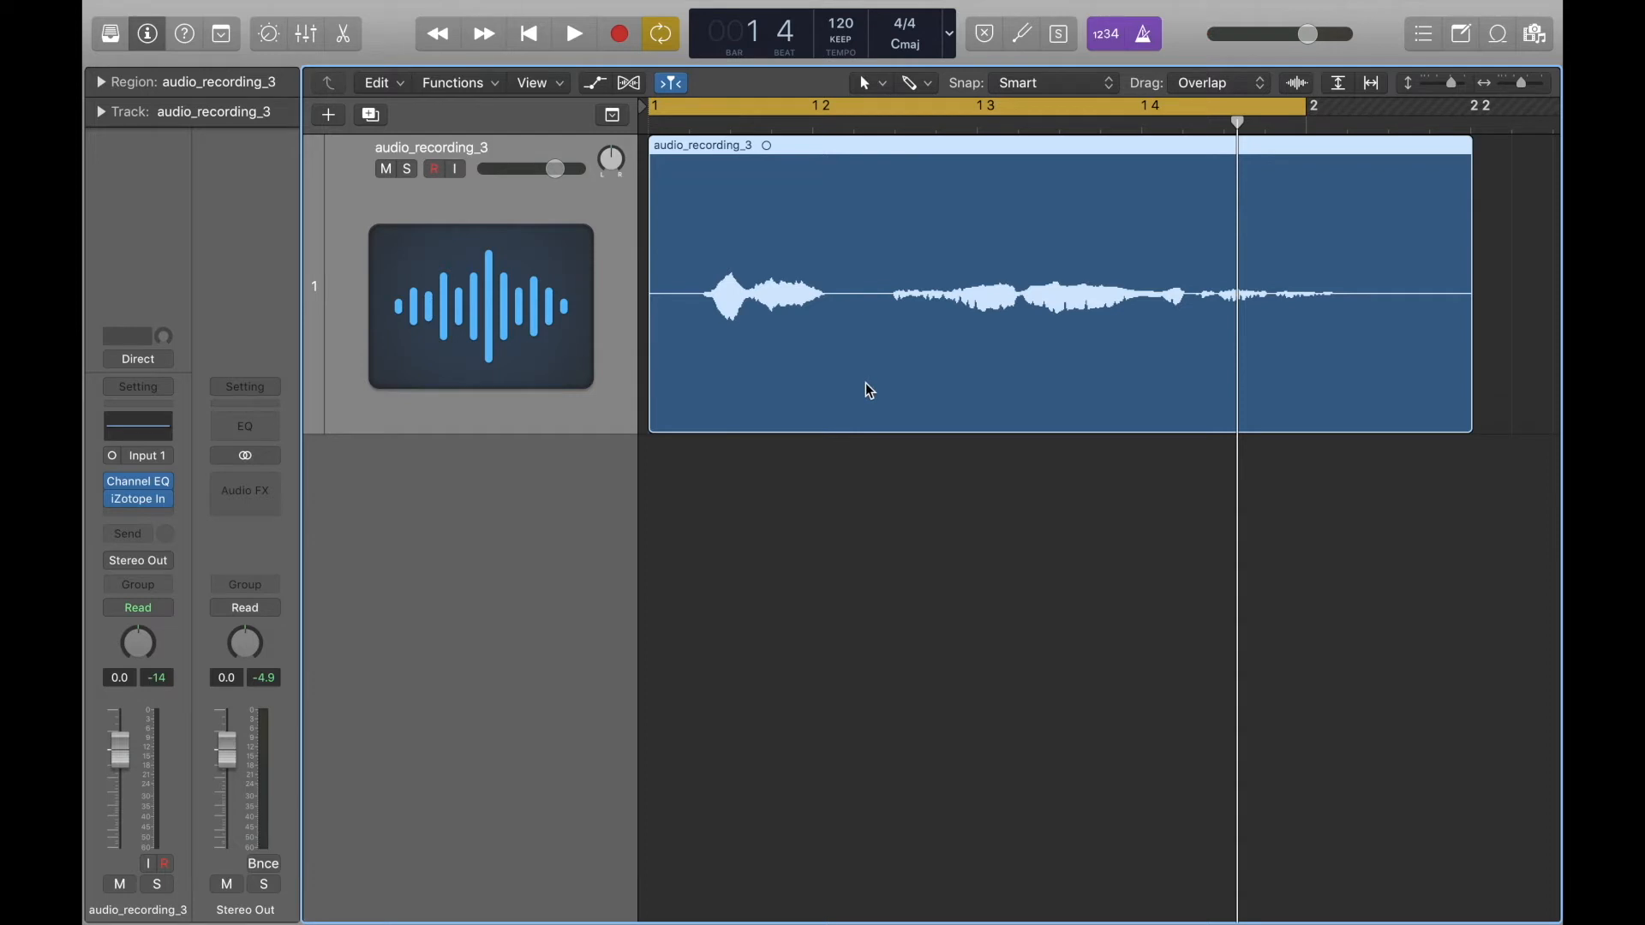
Set the project tempo to 170 and play the recording against the metronome.
double_click(840, 24)
type("170")
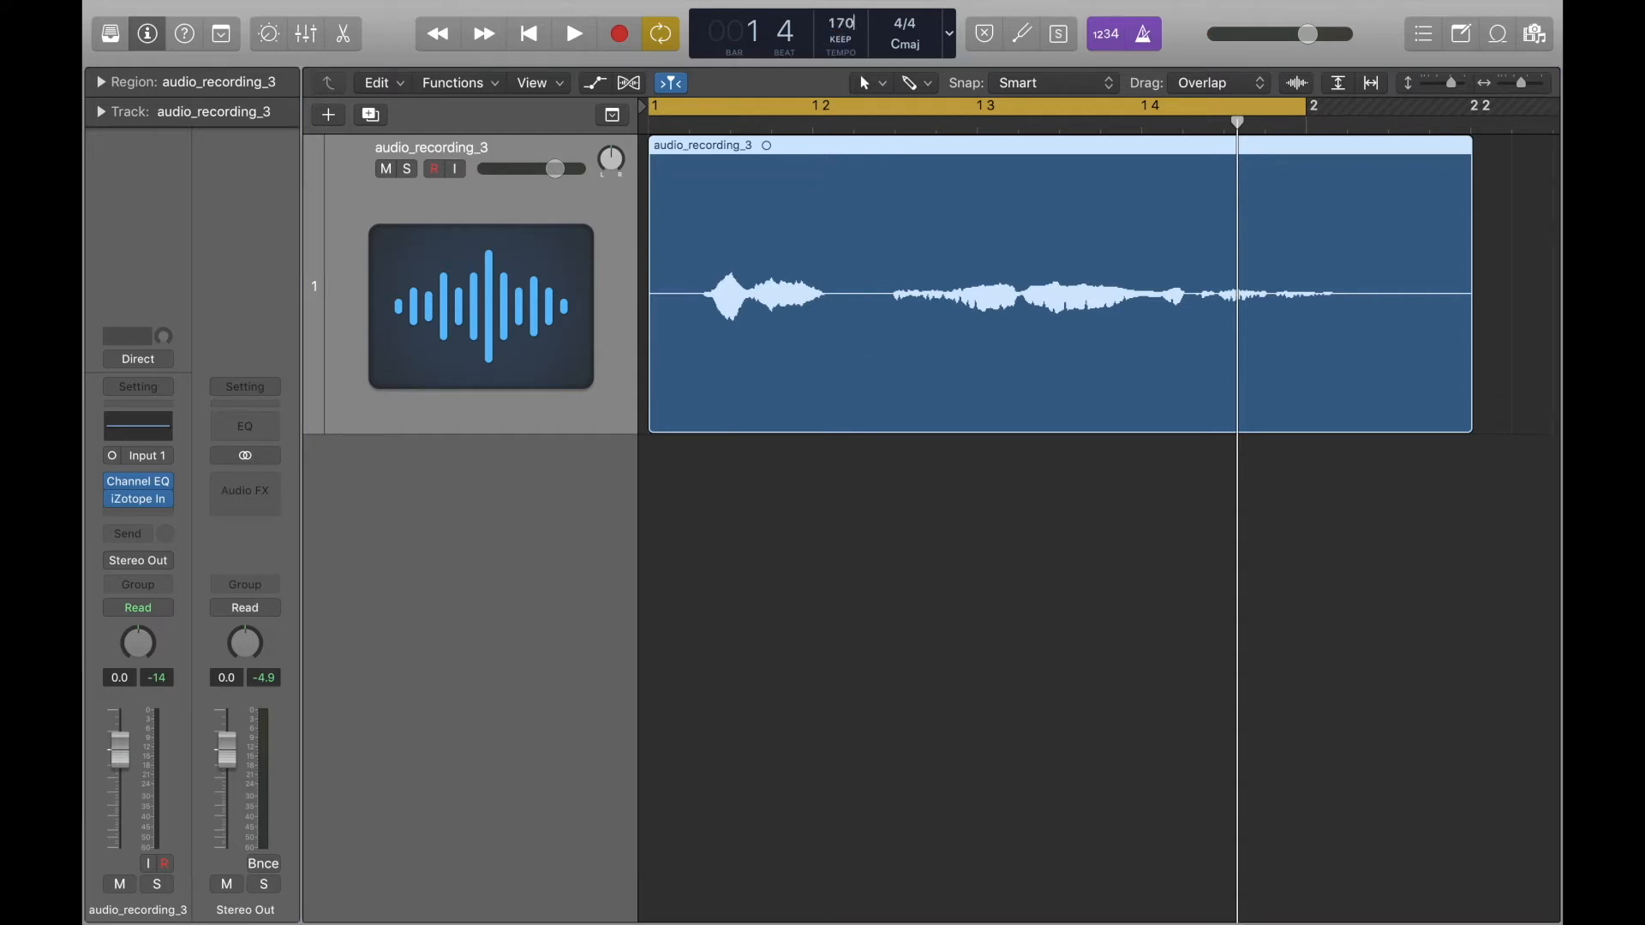
key("Return")
key("space")
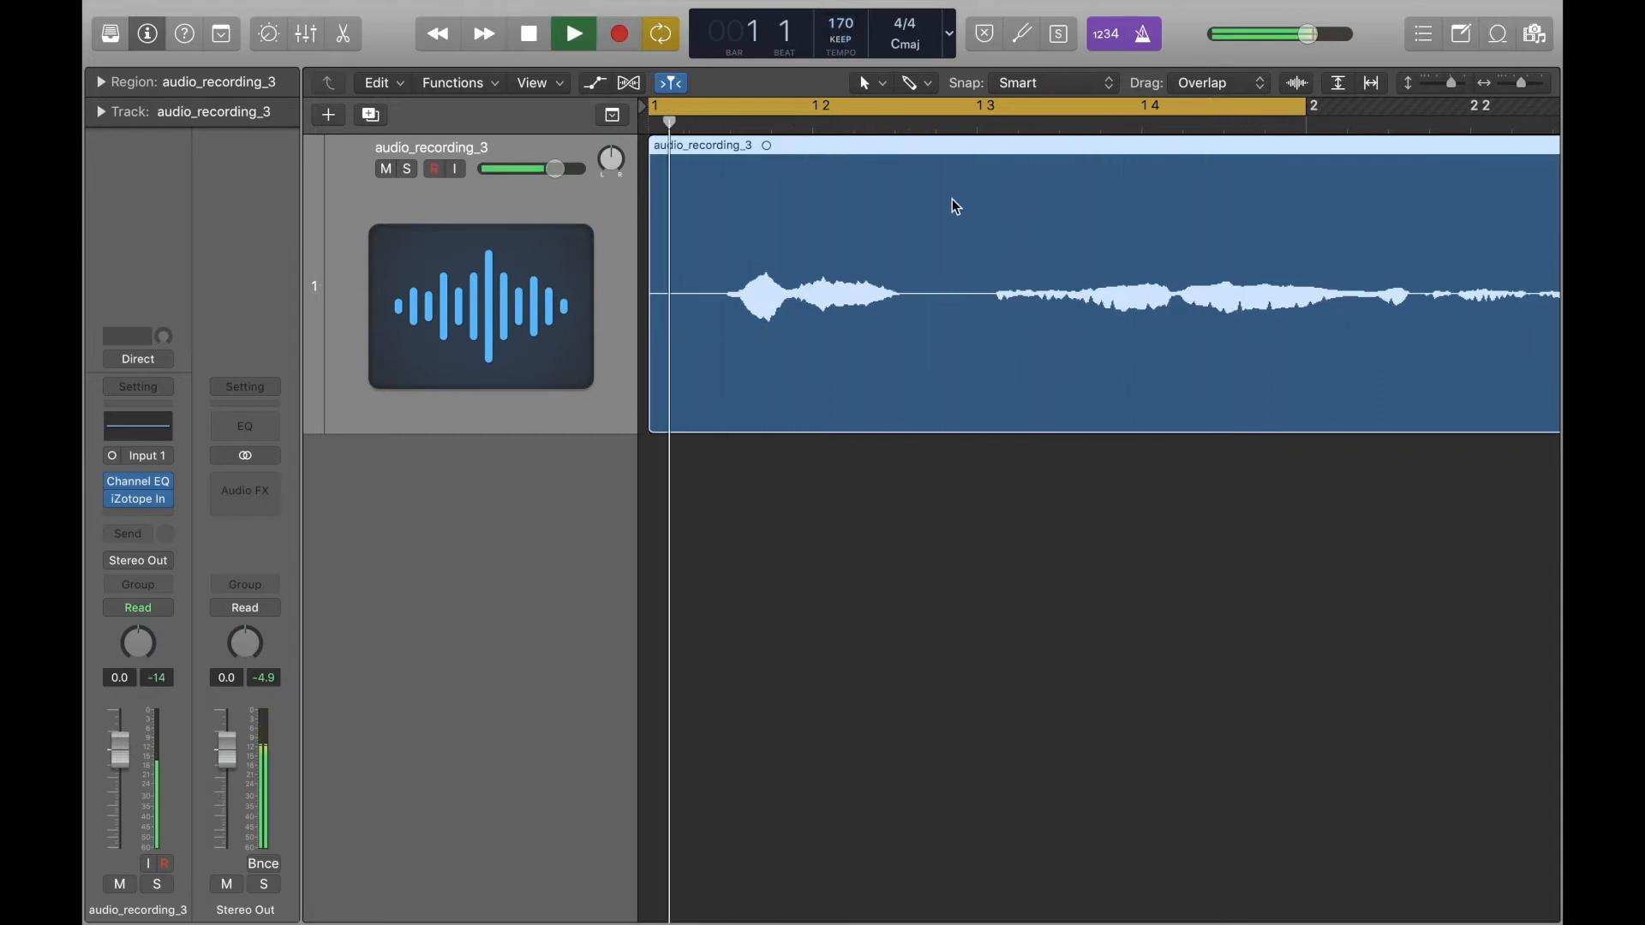
left_click(965, 506)
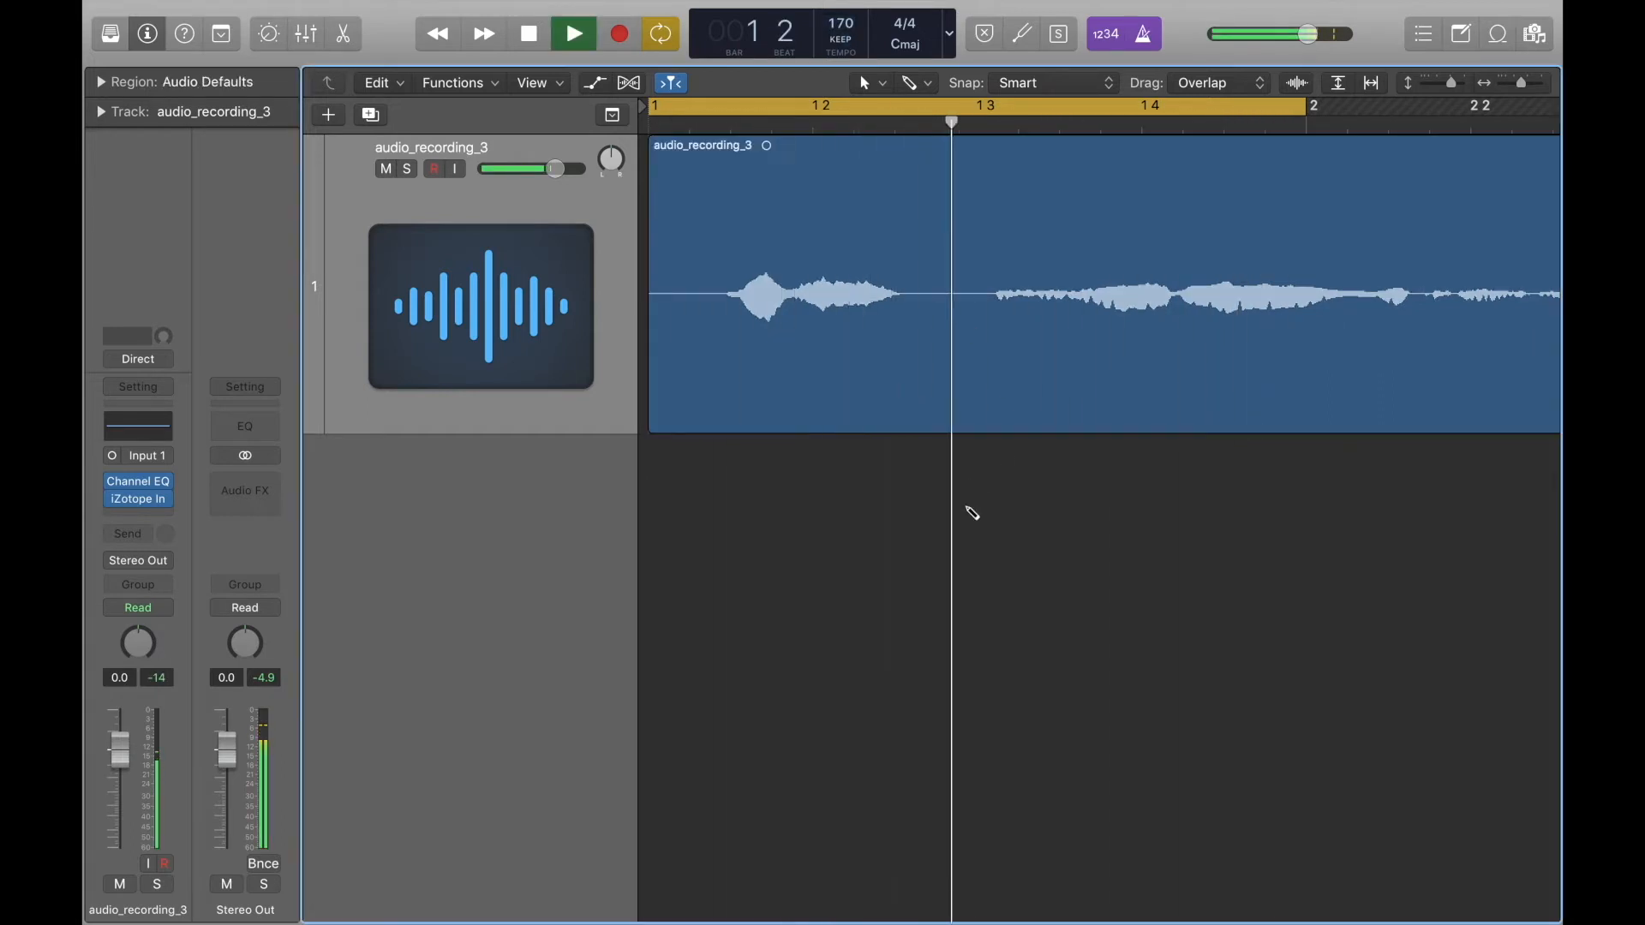
Extend the cycle area to end at bar 3 and stop playback.
key("z")
left_click_drag(810, 104, 978, 159)
key("space")
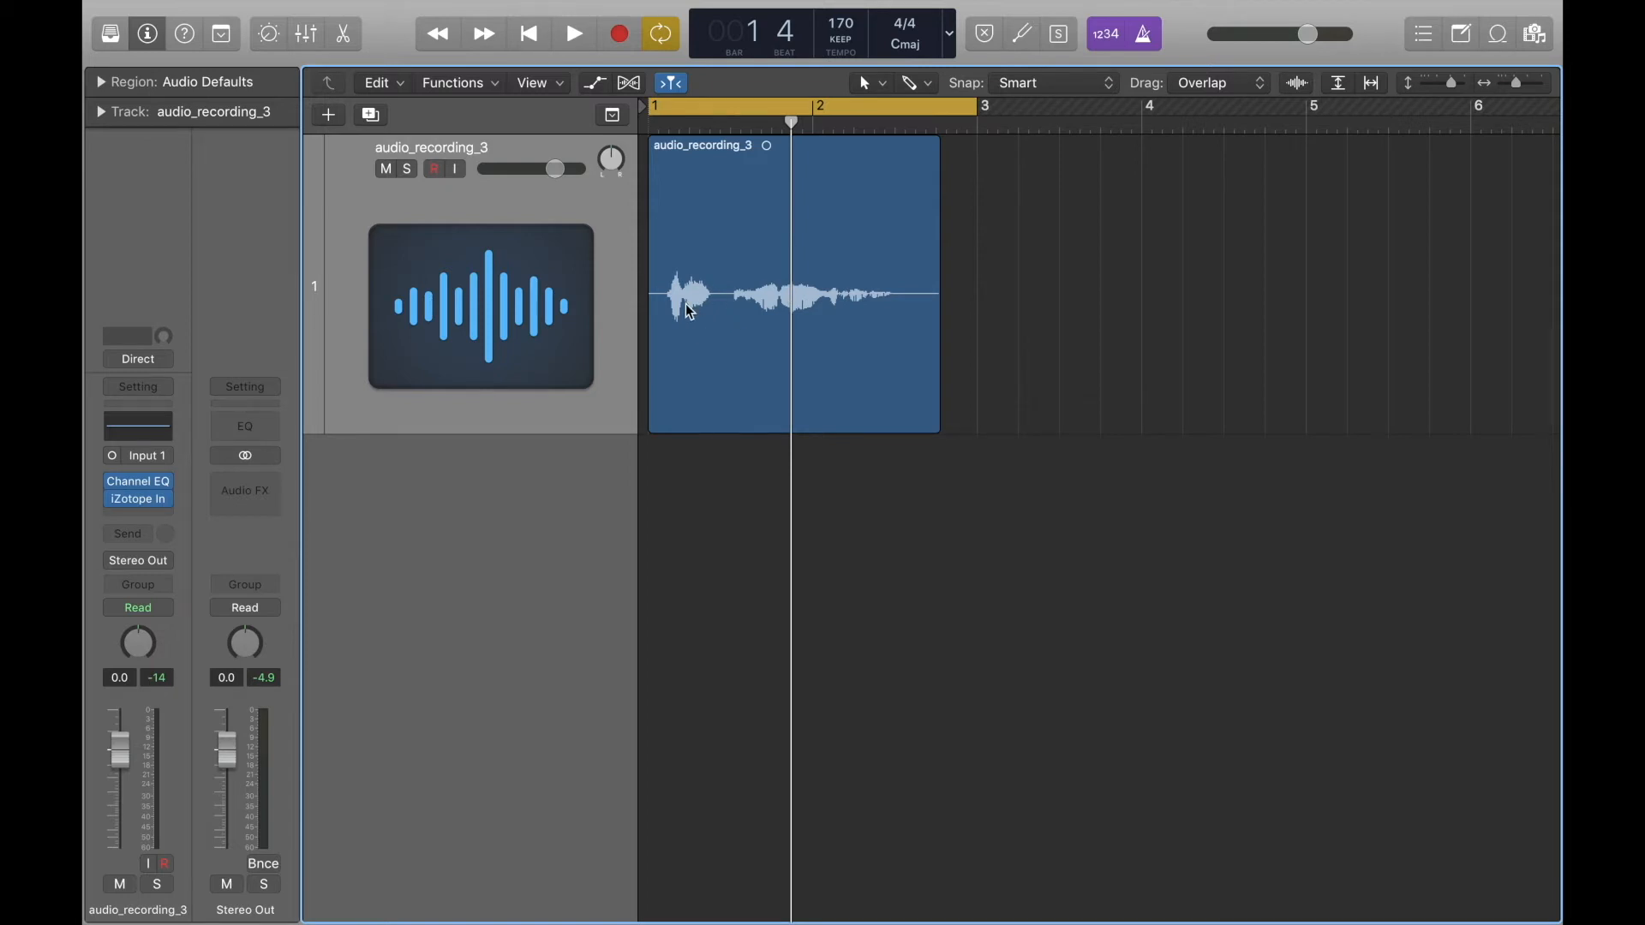
Set the Scissors Tool as the secondary tool and split the audio region just before the first sound.
scroll(754, 363, "up", 5)
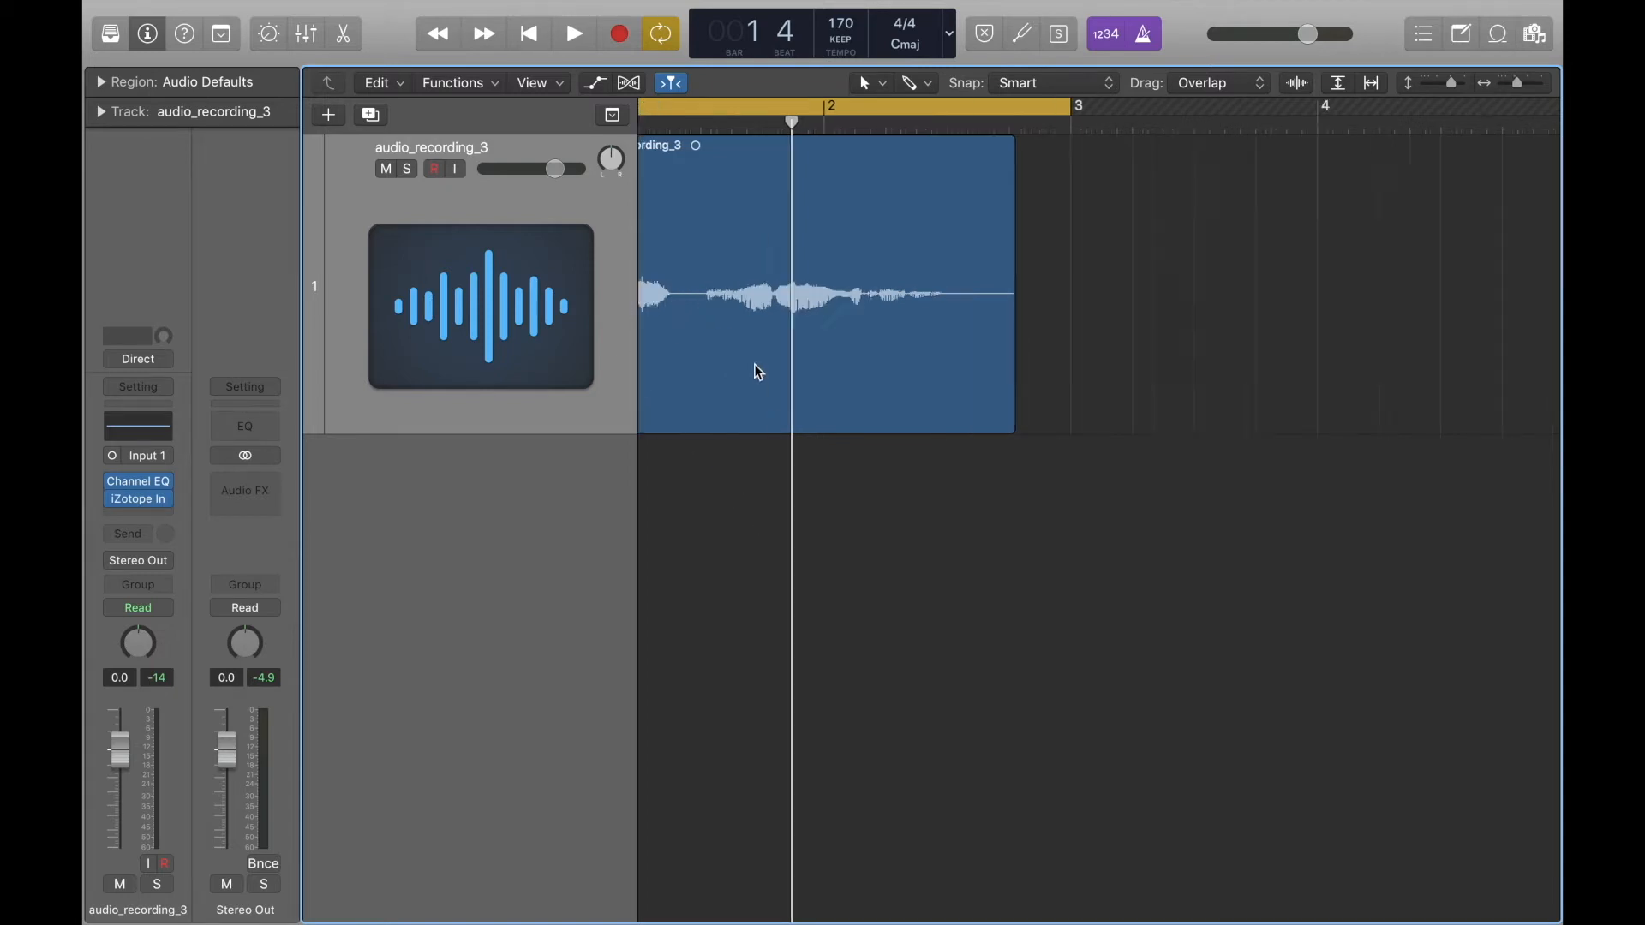
scroll(754, 363, "left", 5)
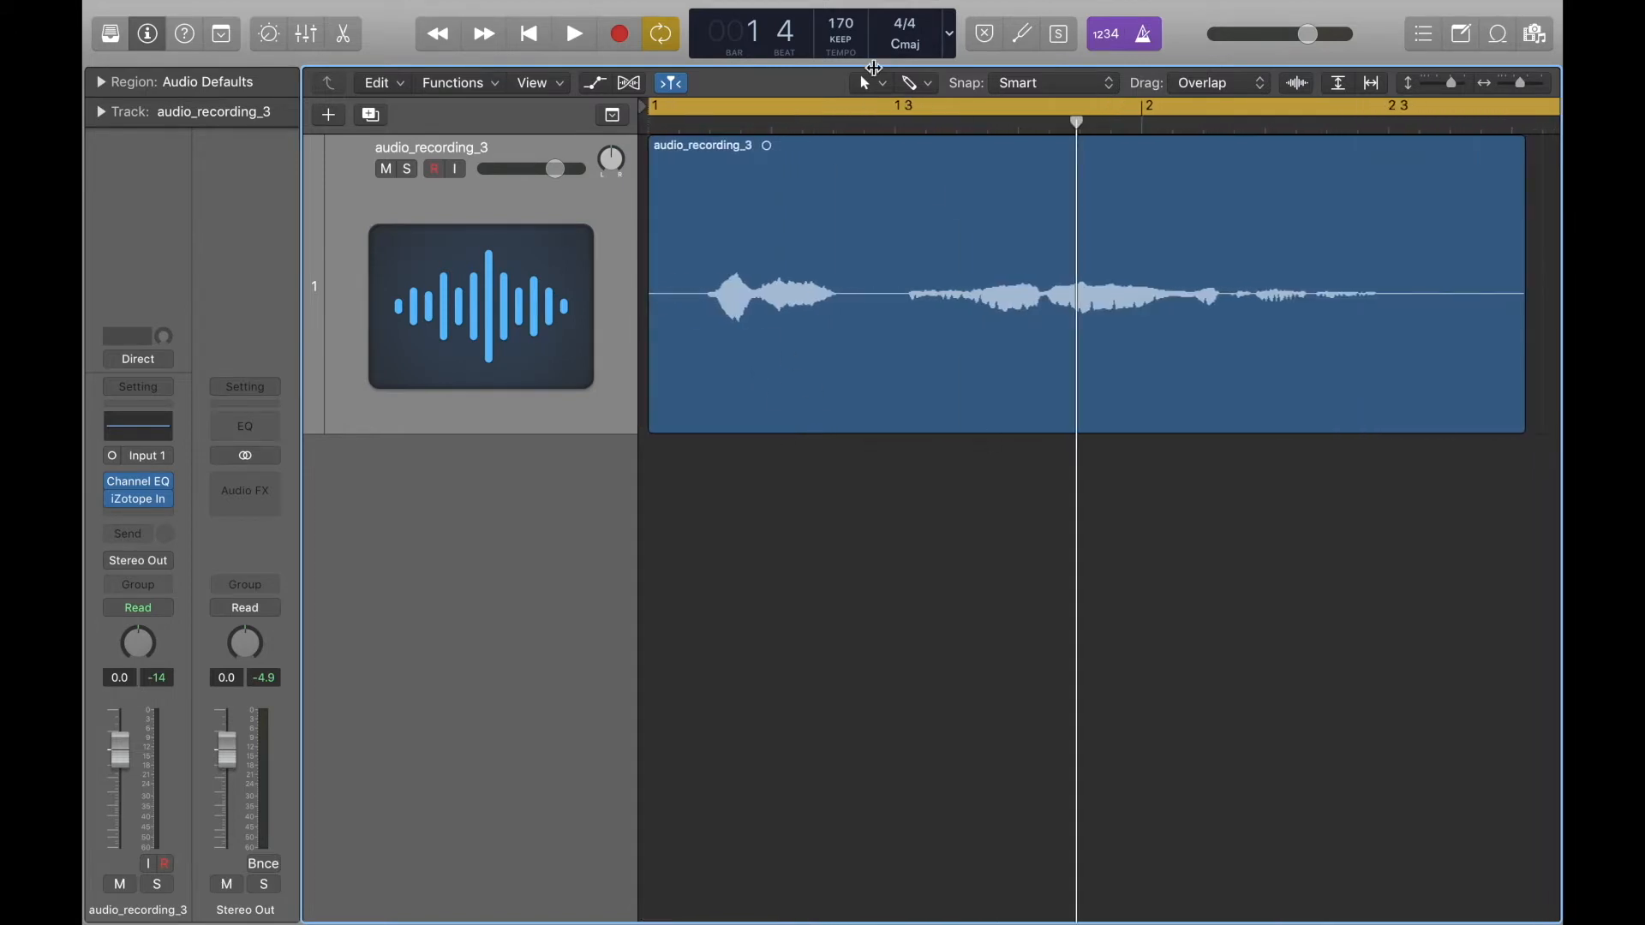
mouse_move(764, 5)
left_click(915, 82)
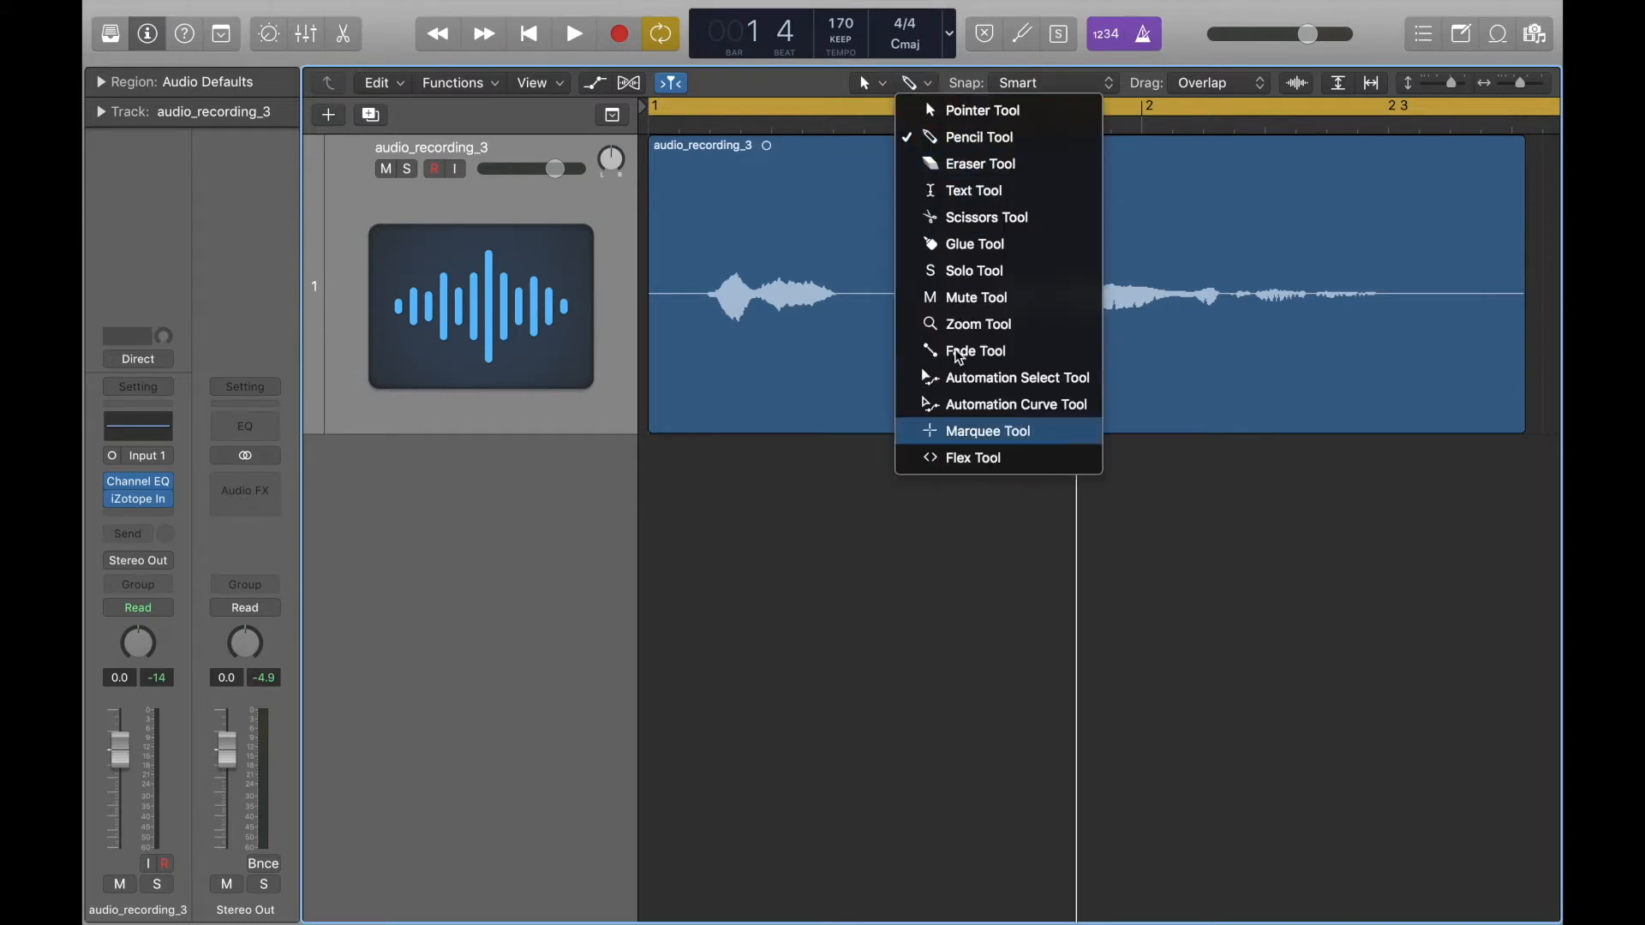
left_click(960, 219)
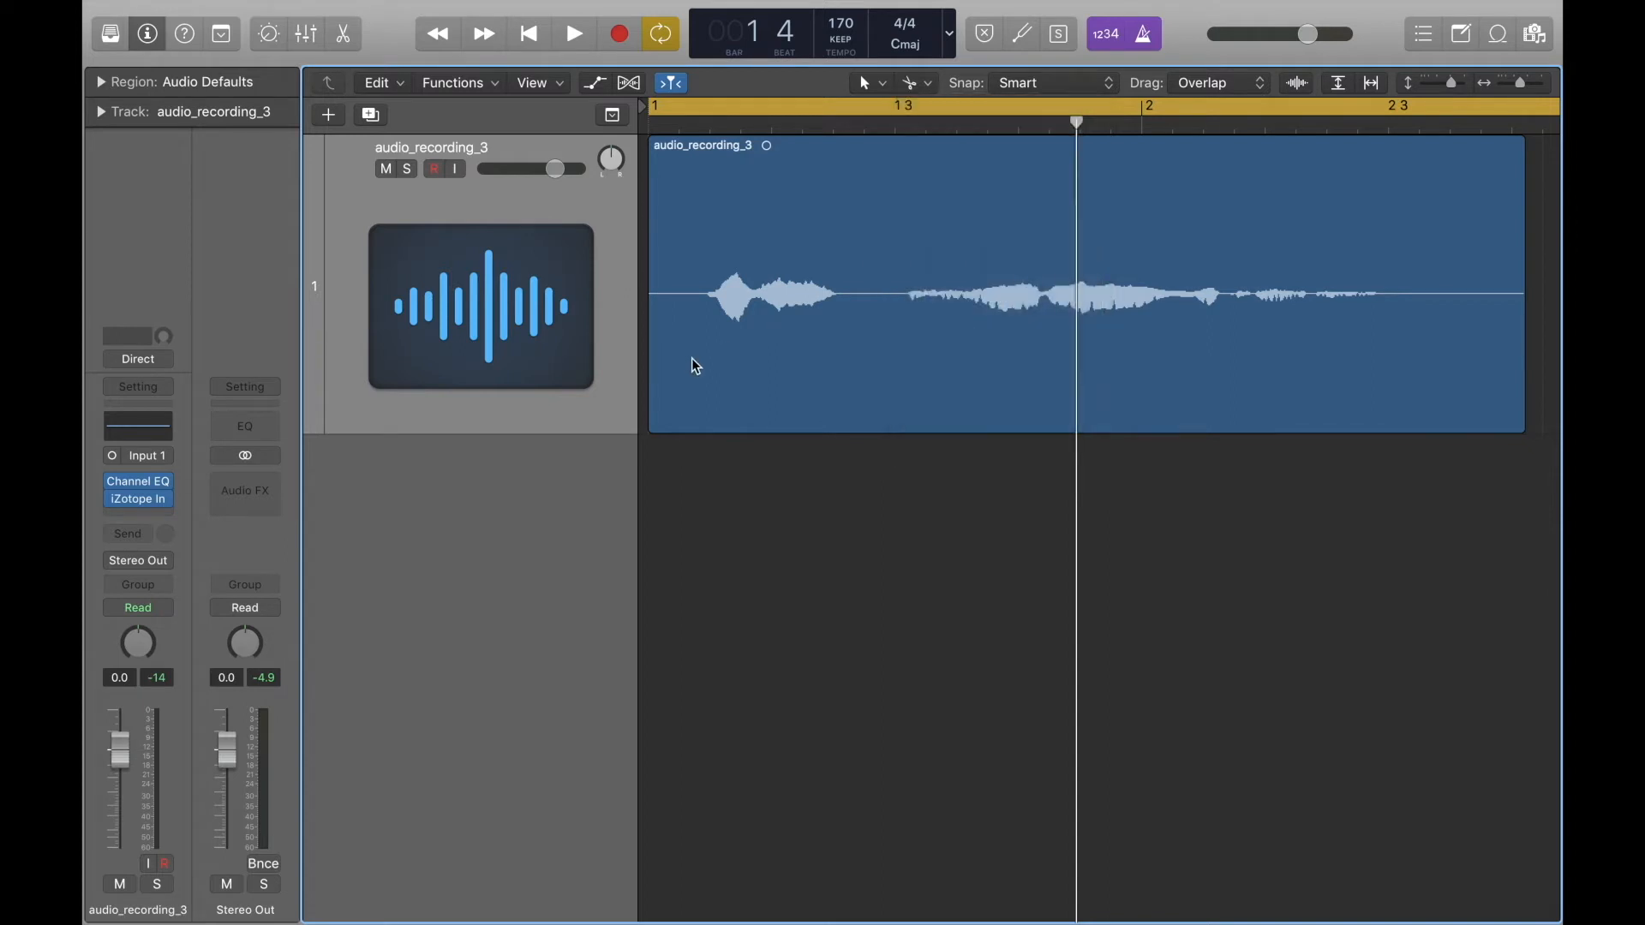
left_click(703, 296)
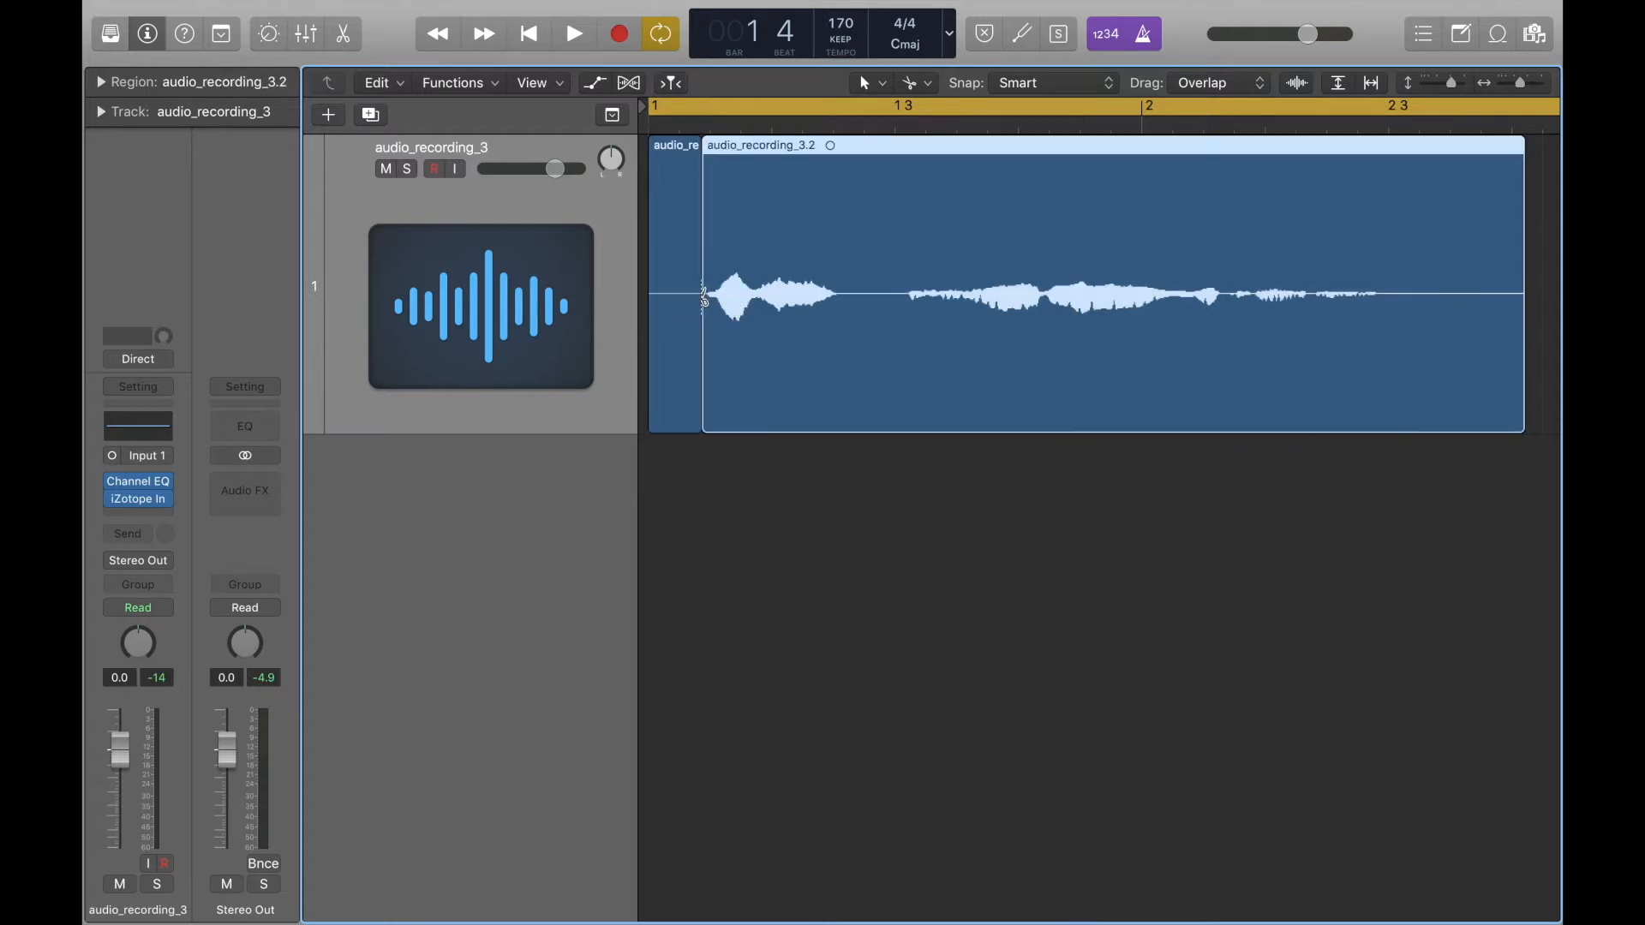
Delete the silent leading piece, move the remaining region to start at bar 1, and play it back.
left_click(675, 190)
key("Delete")
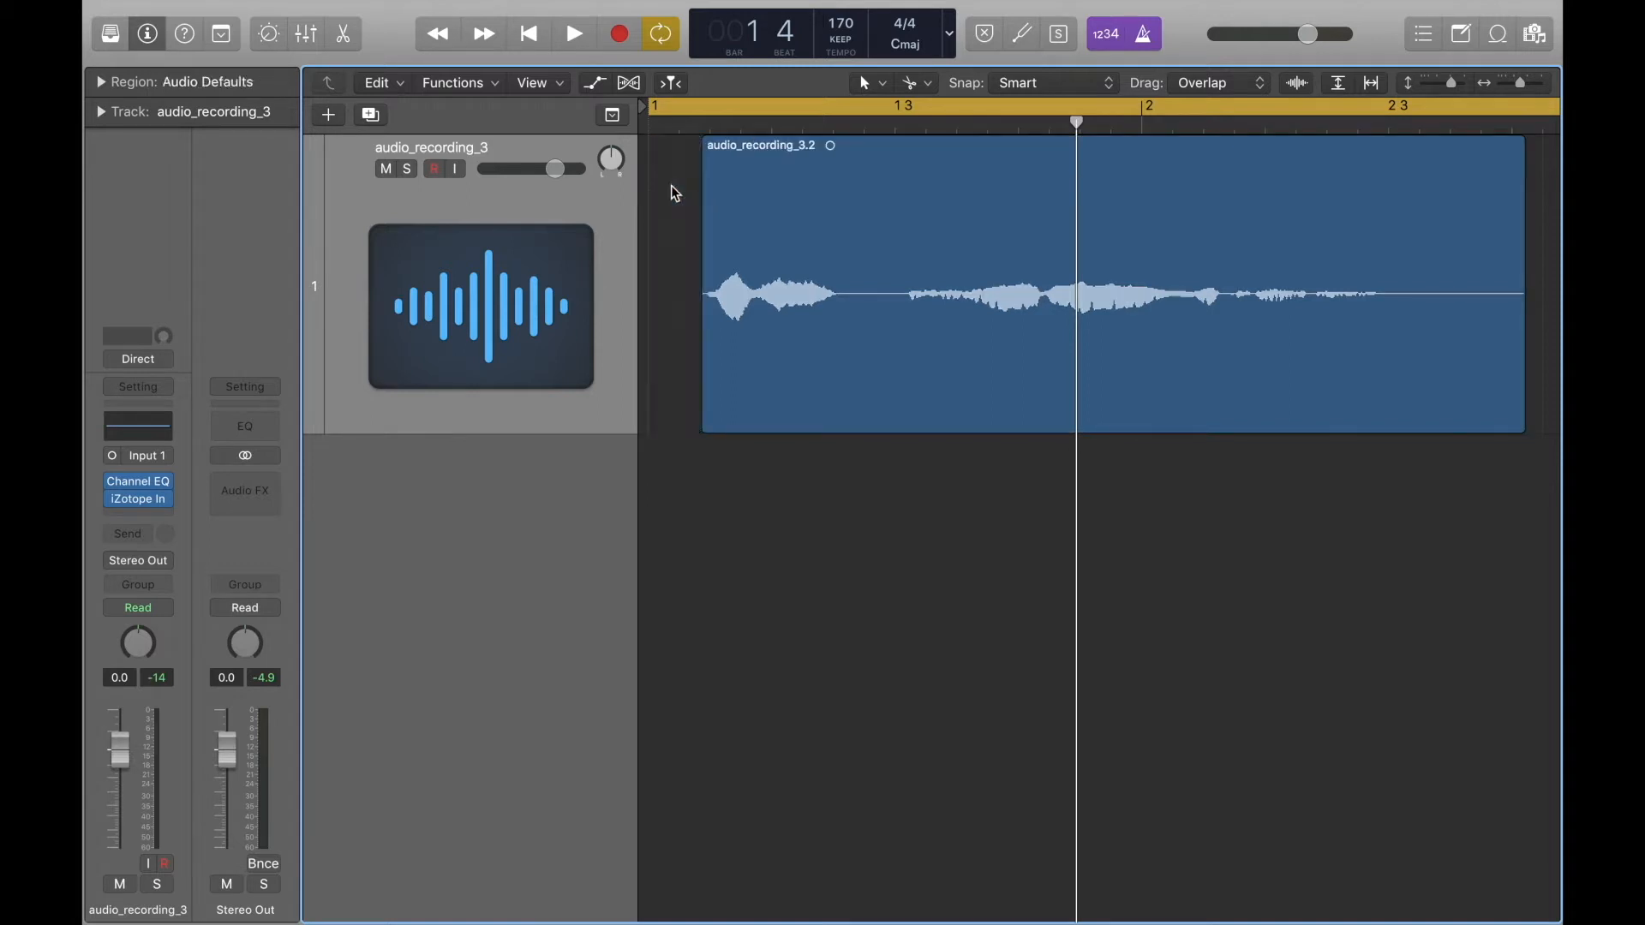
left_click_drag(842, 218, 783, 223)
key("space")
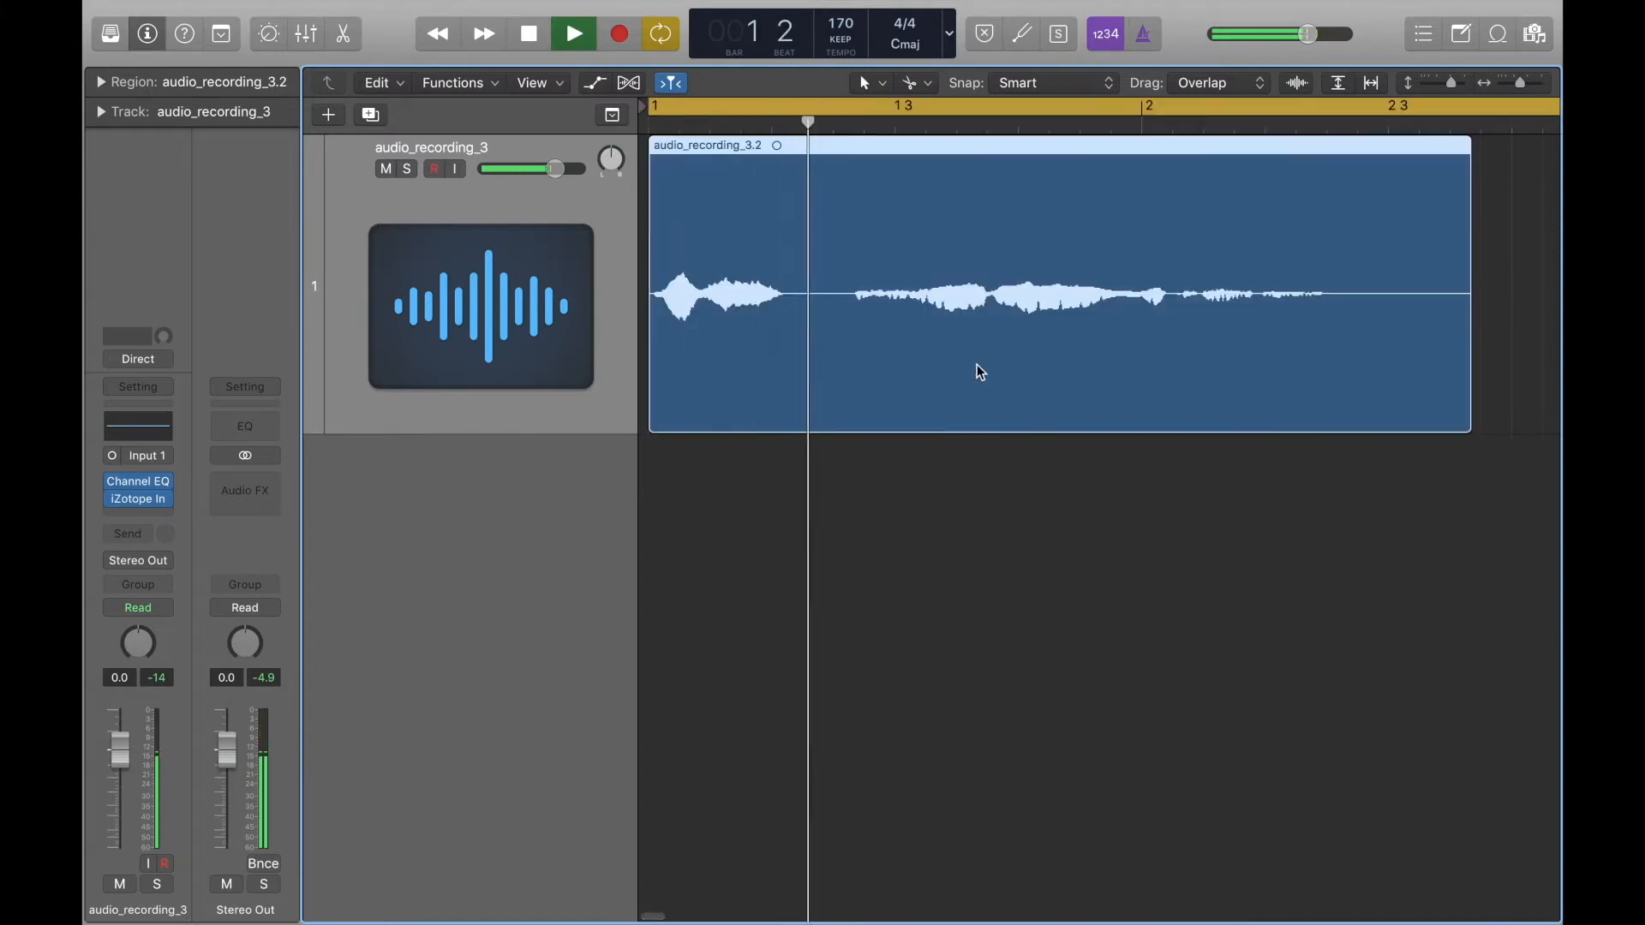
key("space")
key("super+Left")
key("super+Left")
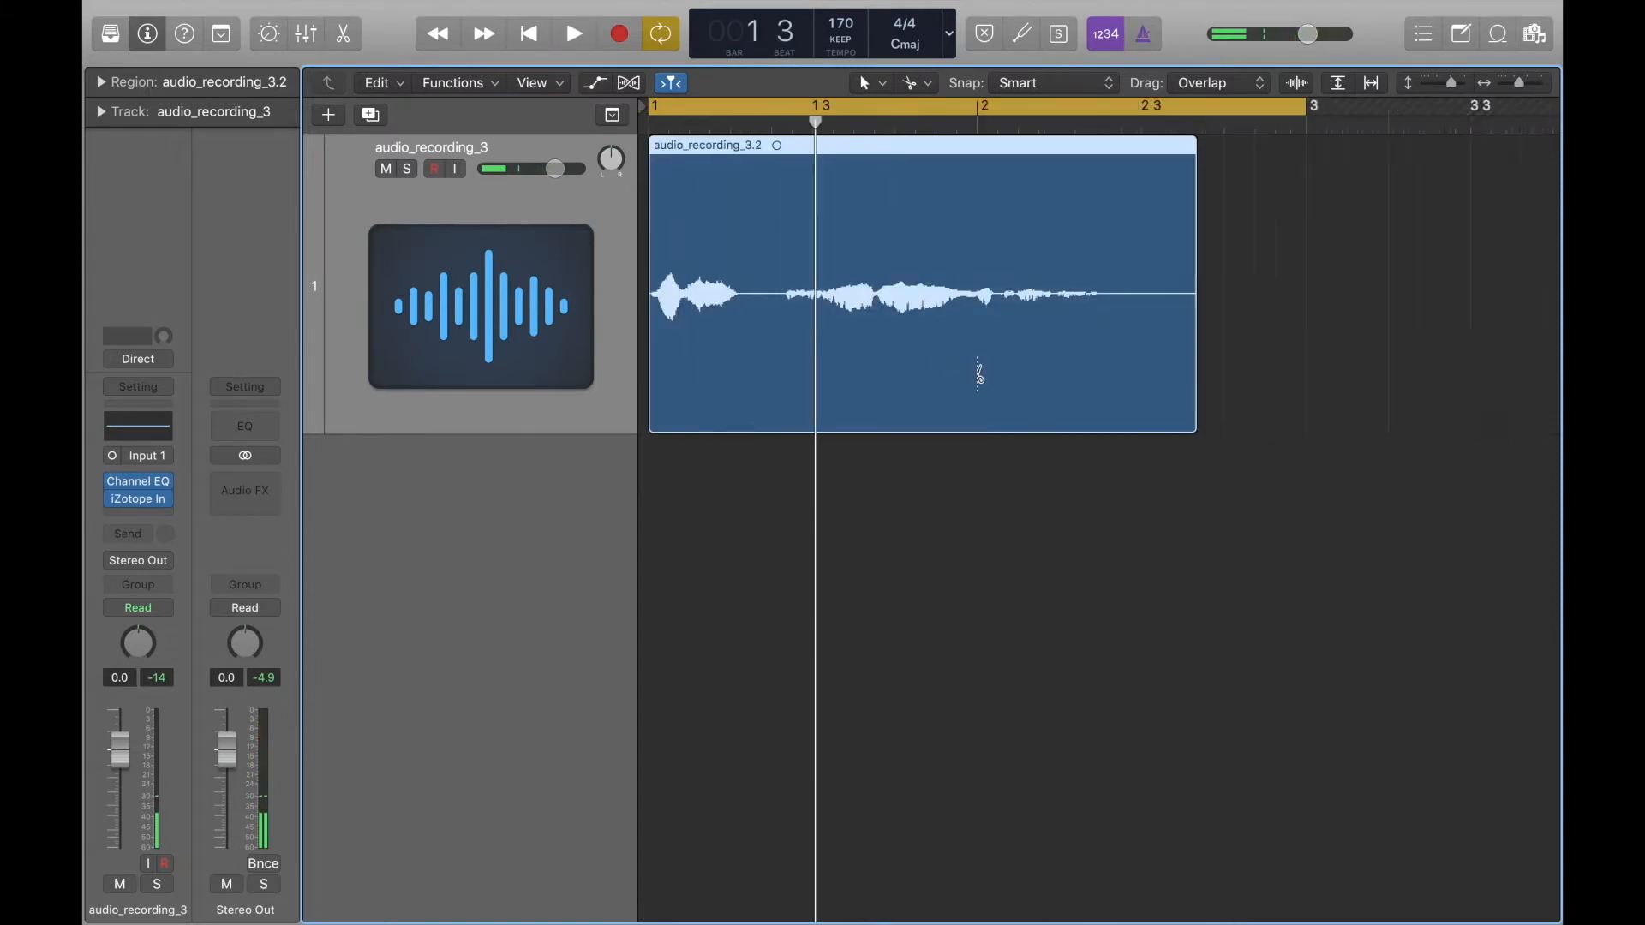
key("super+Up")
key("super+Up")
key("super+Up")
key("super+Up")
key("super+Up")
key("super+Up")
key("super+Up")
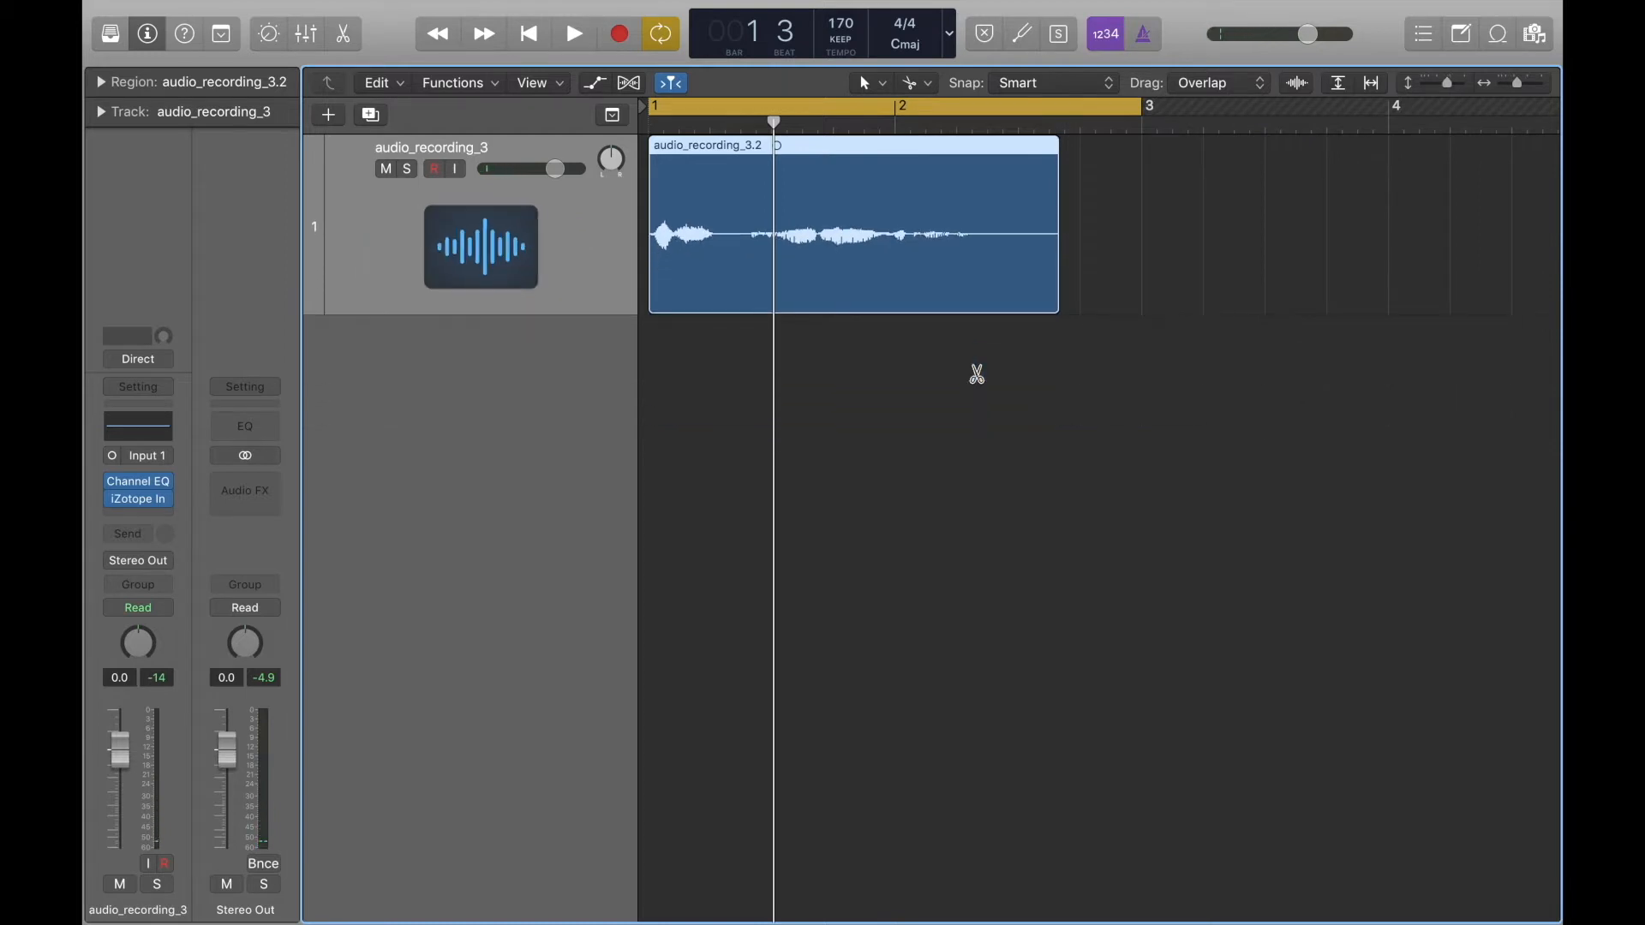
key("super+Left")
key("super+Up")
key("super+Up")
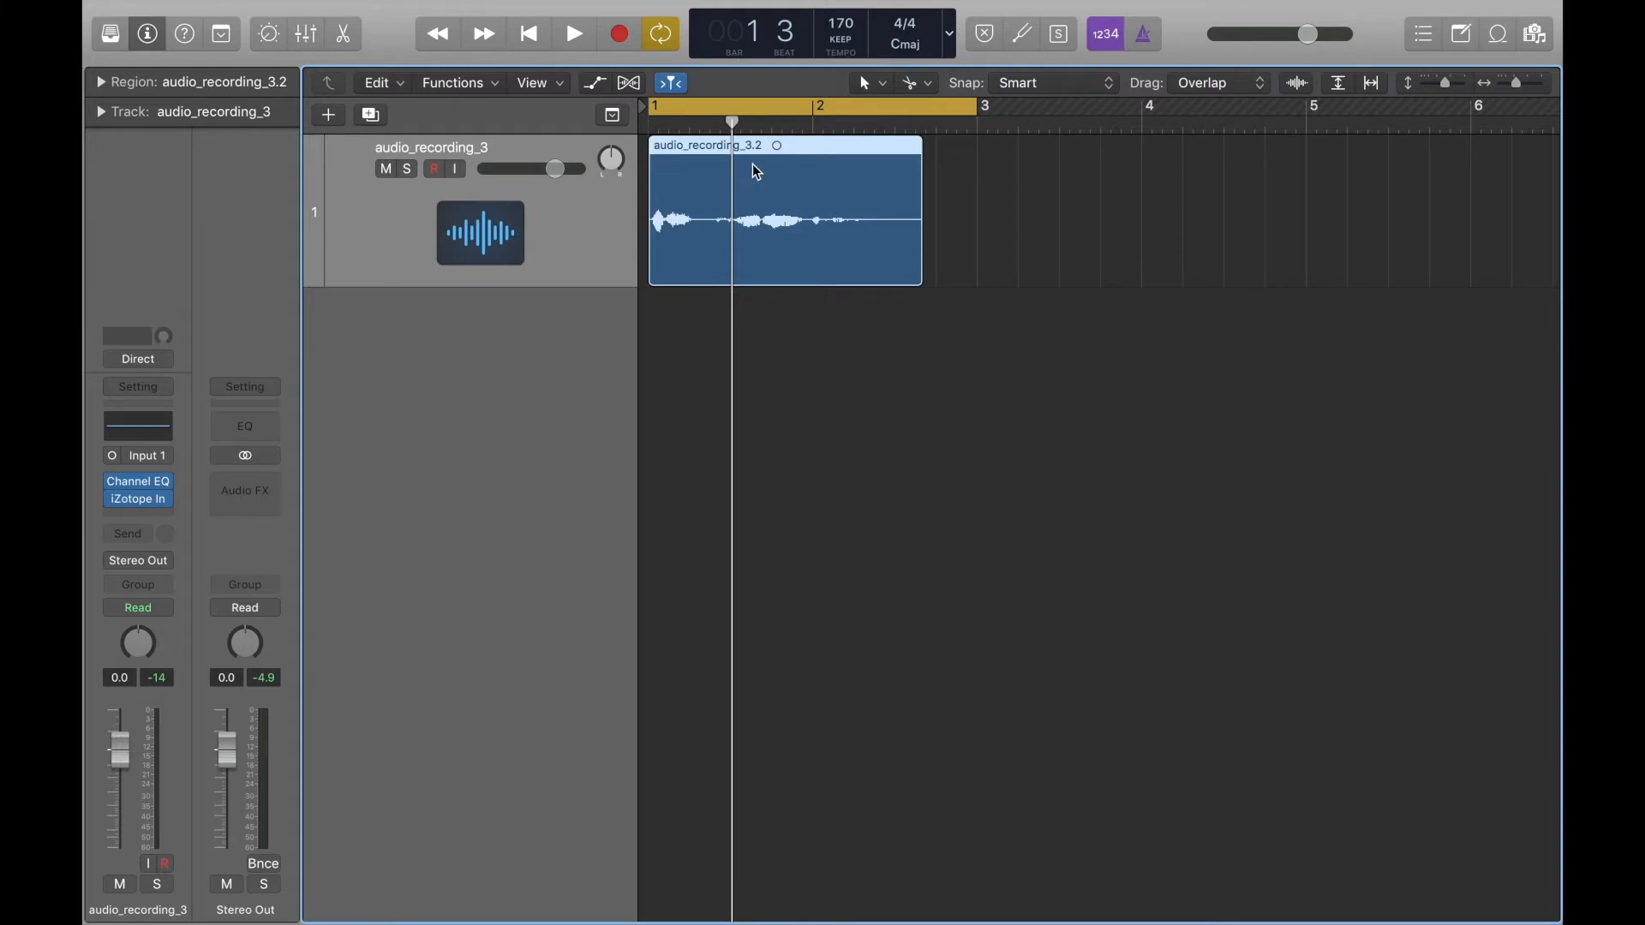
Try a fade-in from the region's start to just past beat 3 of bar 1, listen to it, and undo it.
key("super+Right")
scroll(859, 514, "left", 3)
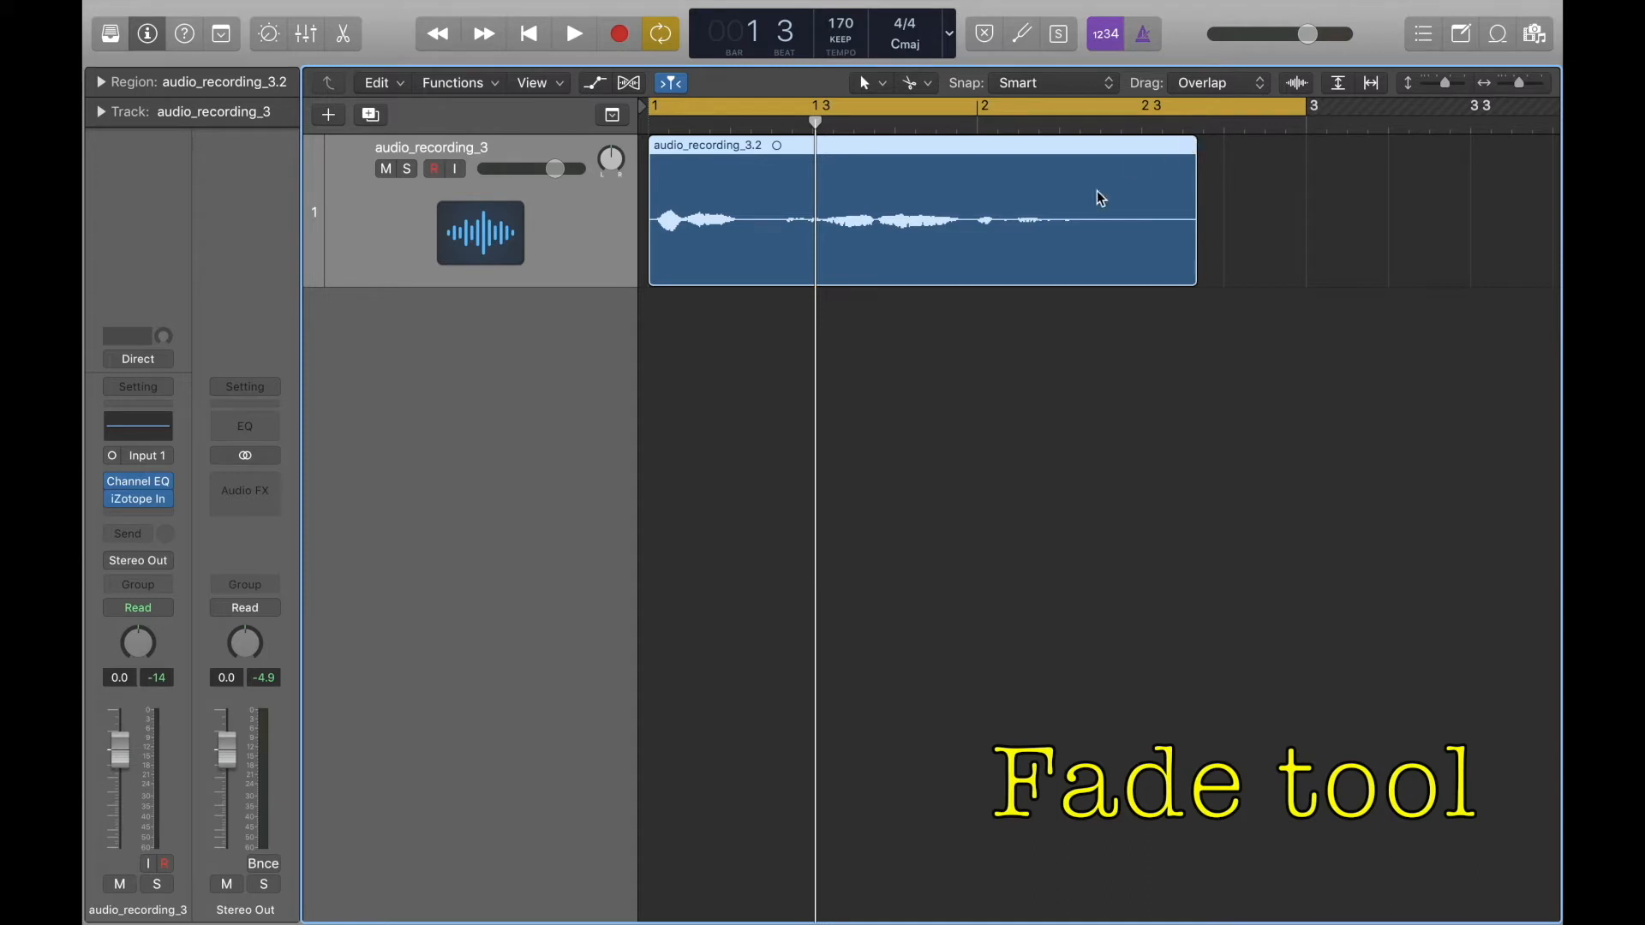
left_click_drag(659, 154, 861, 260)
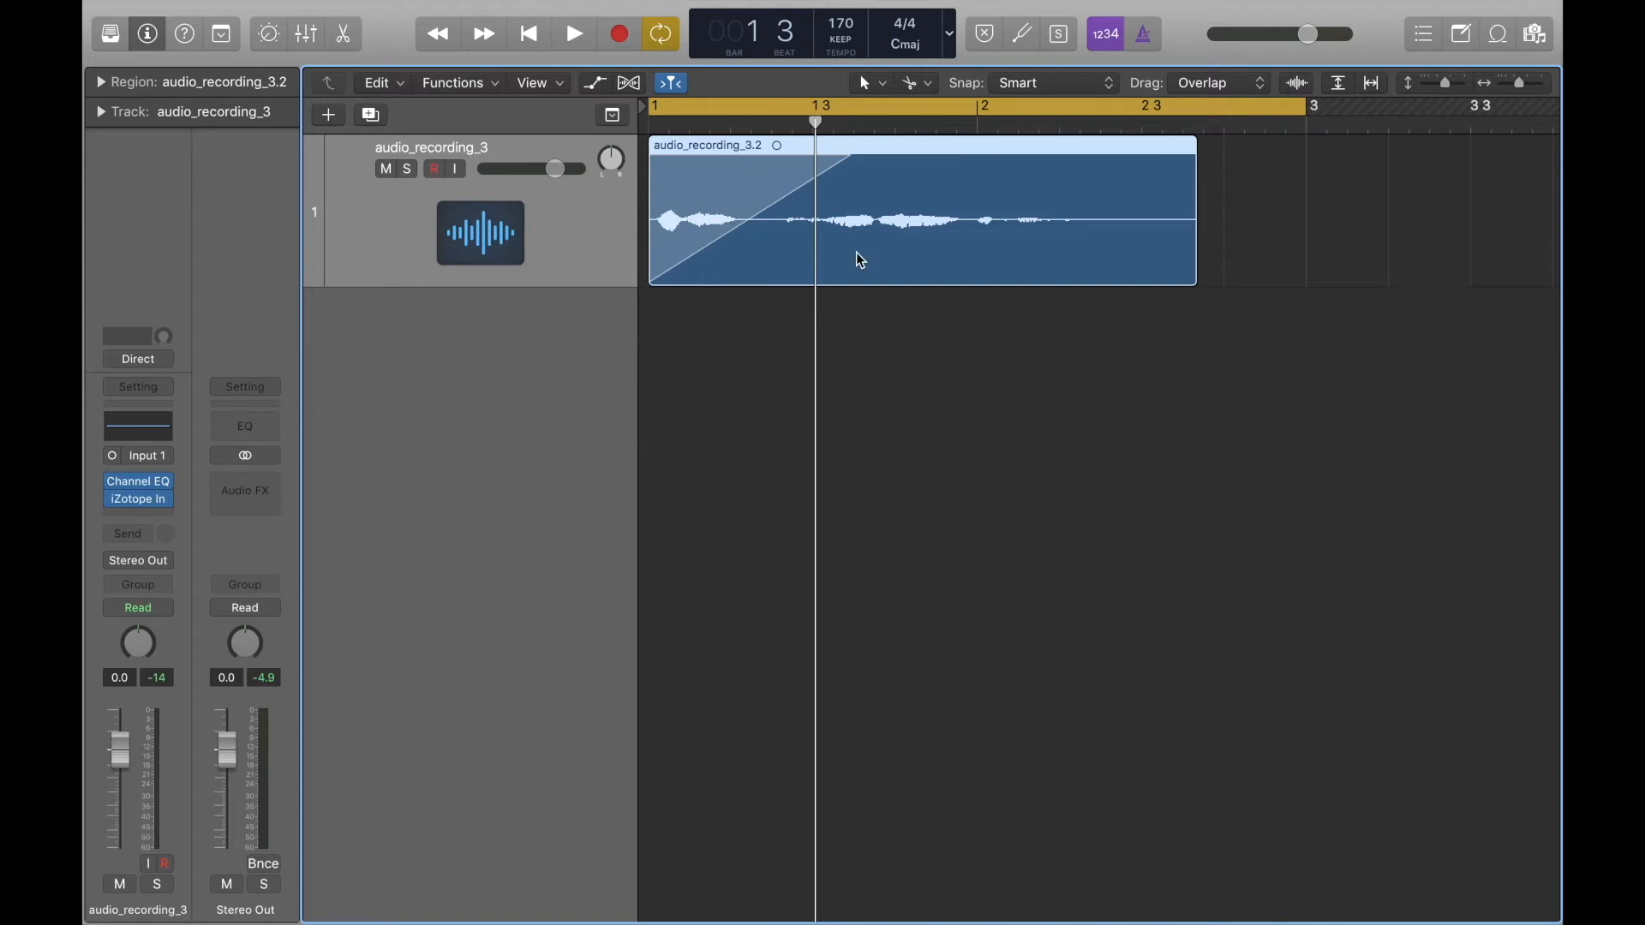
key("space")
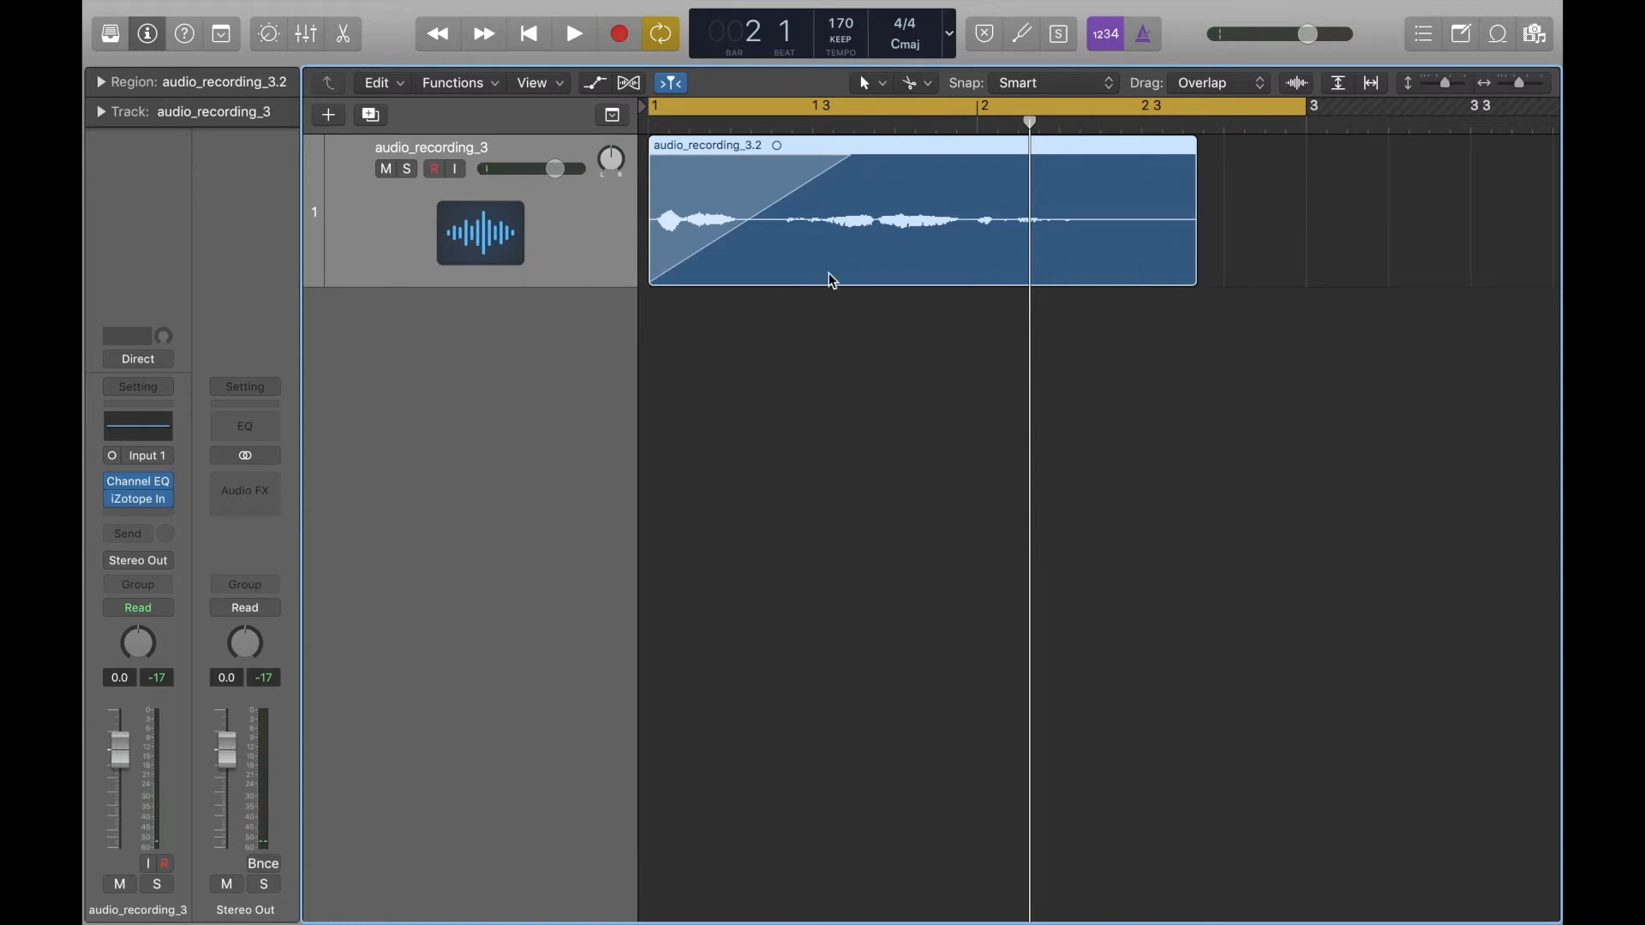
key("super+z")
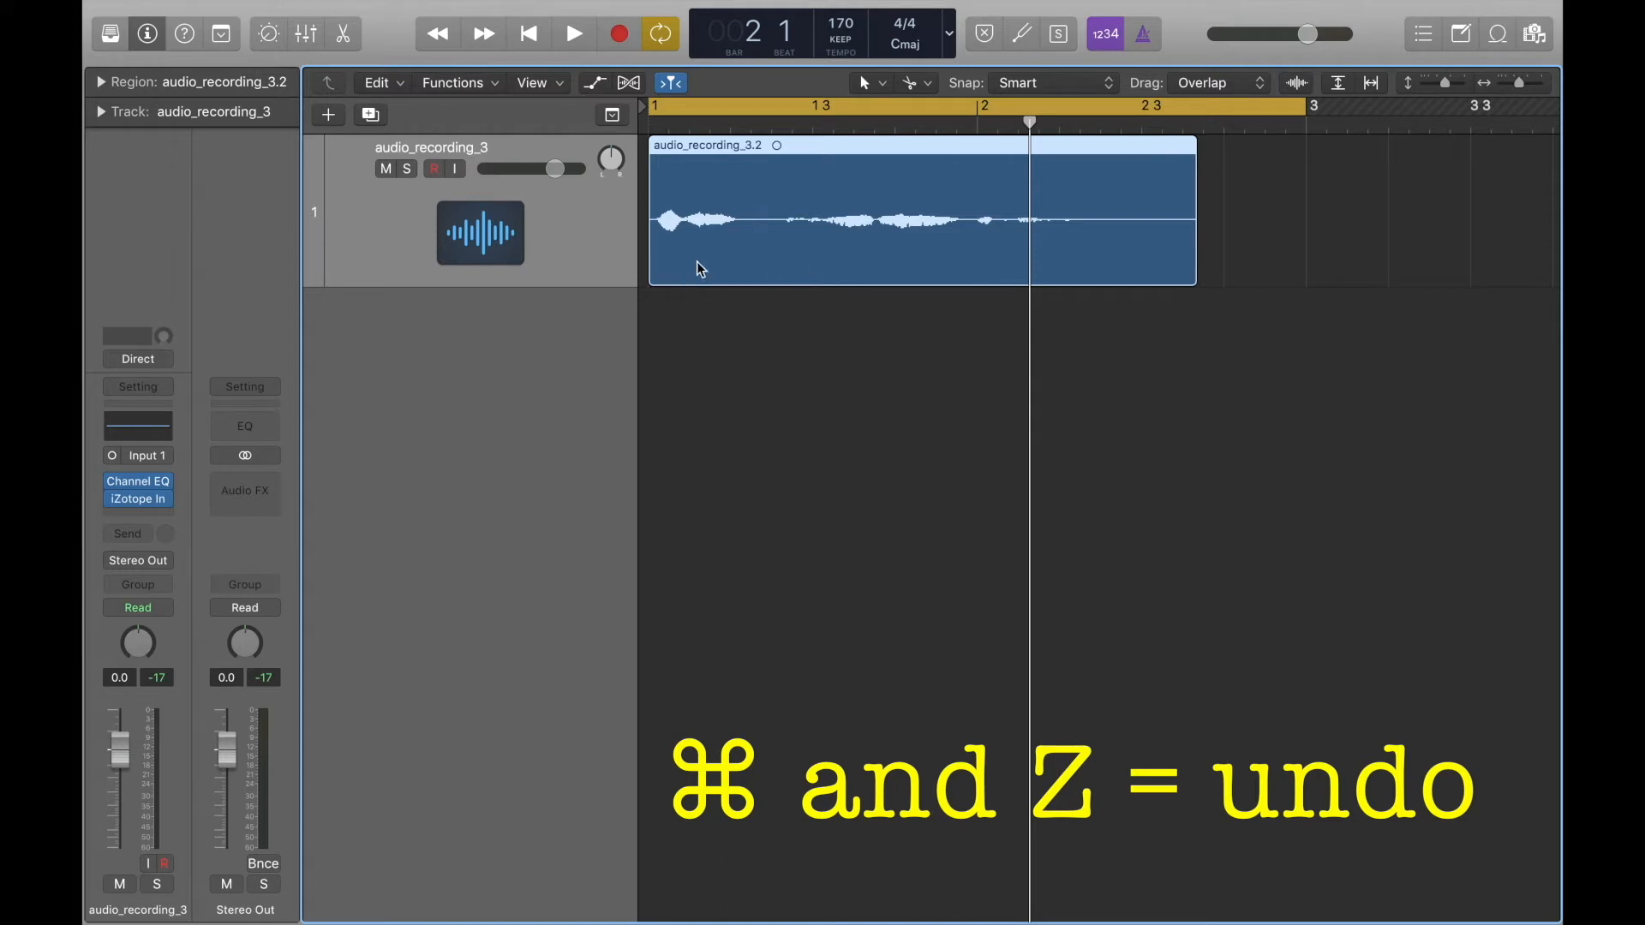
Return the playhead to bar 1 and examine the waveform of the first sound up close.
key("super+Right")
key("super+Right")
key("super+Right")
scroll(698, 254, "left", 10)
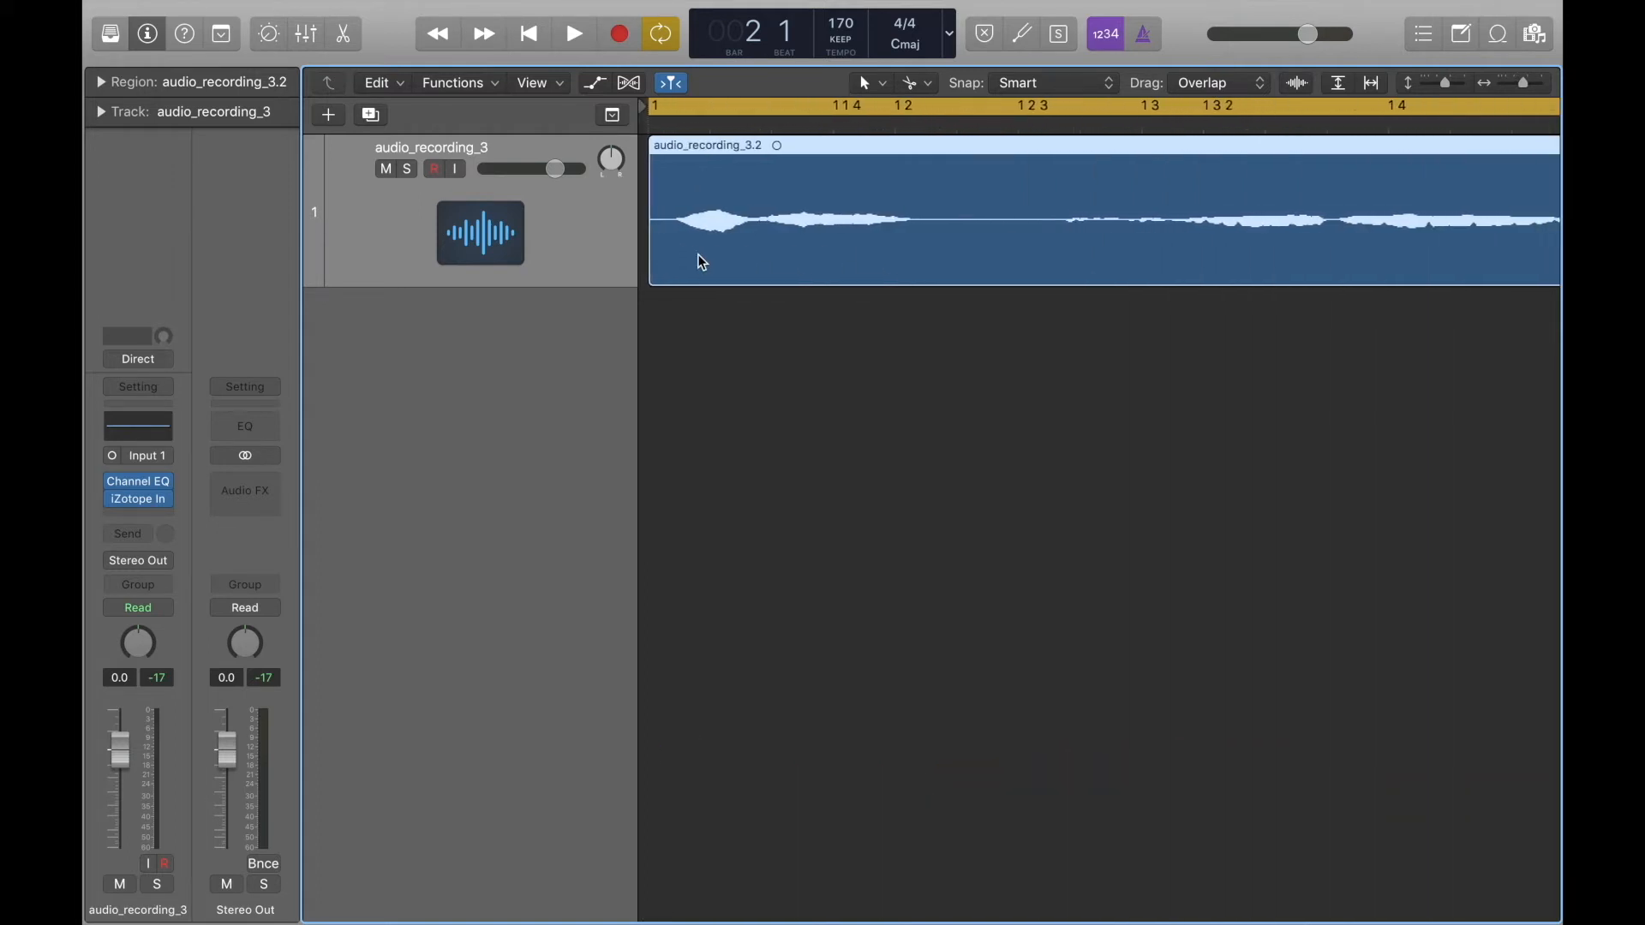
key("super+Down")
key("super+Down")
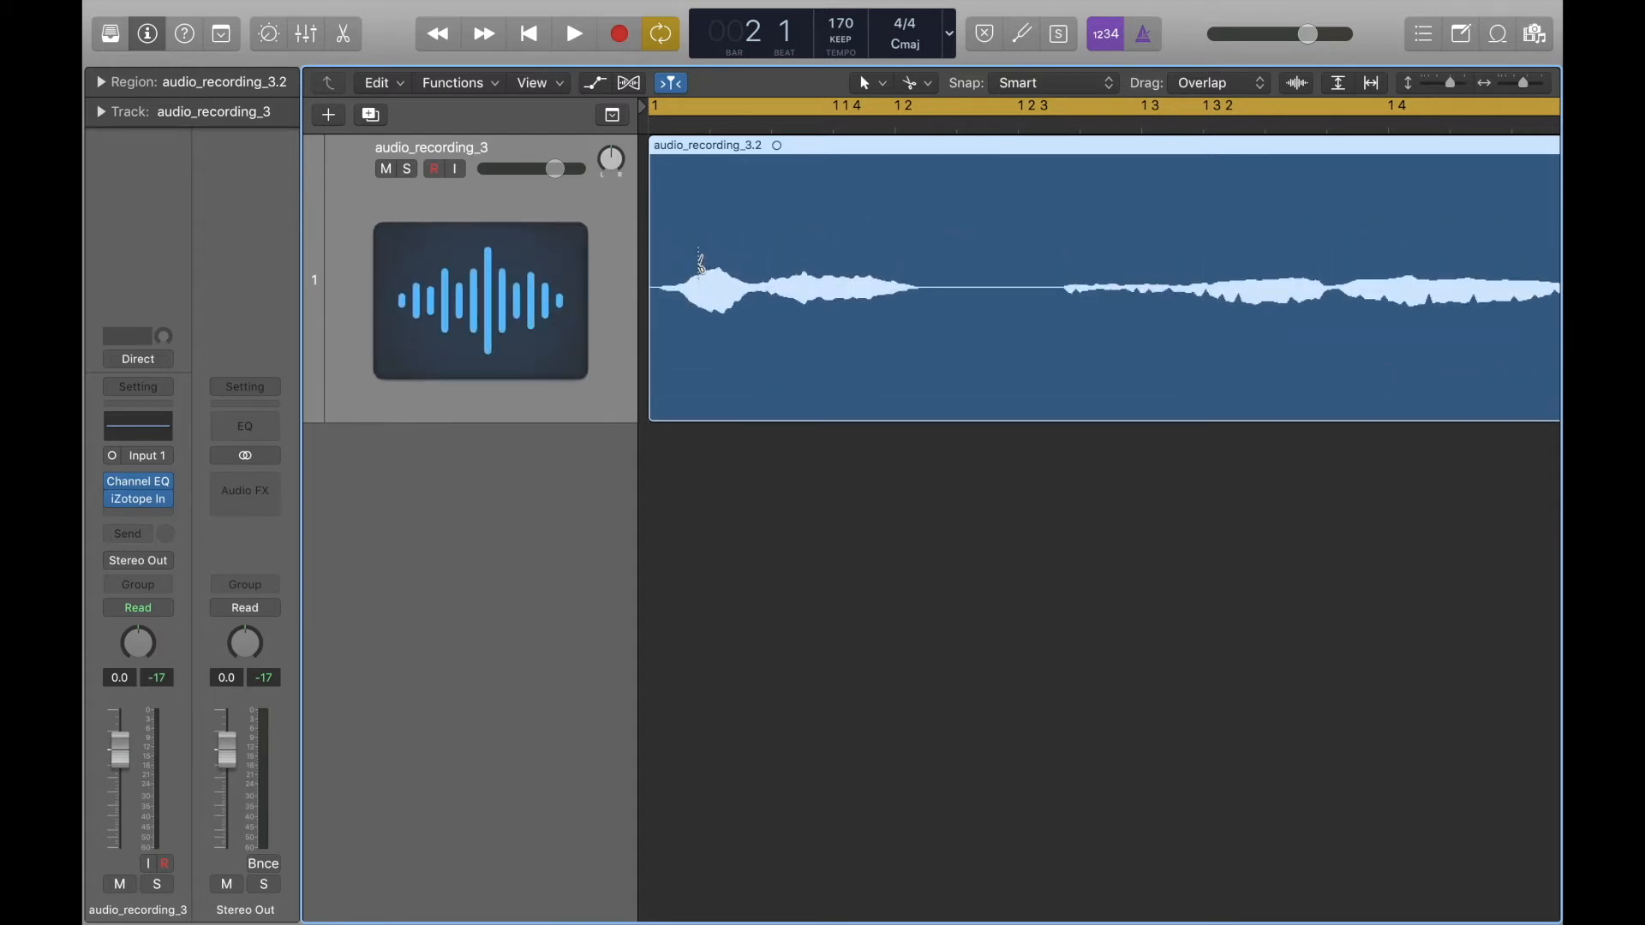
key("Return")
key("super+Right")
key("super+Right")
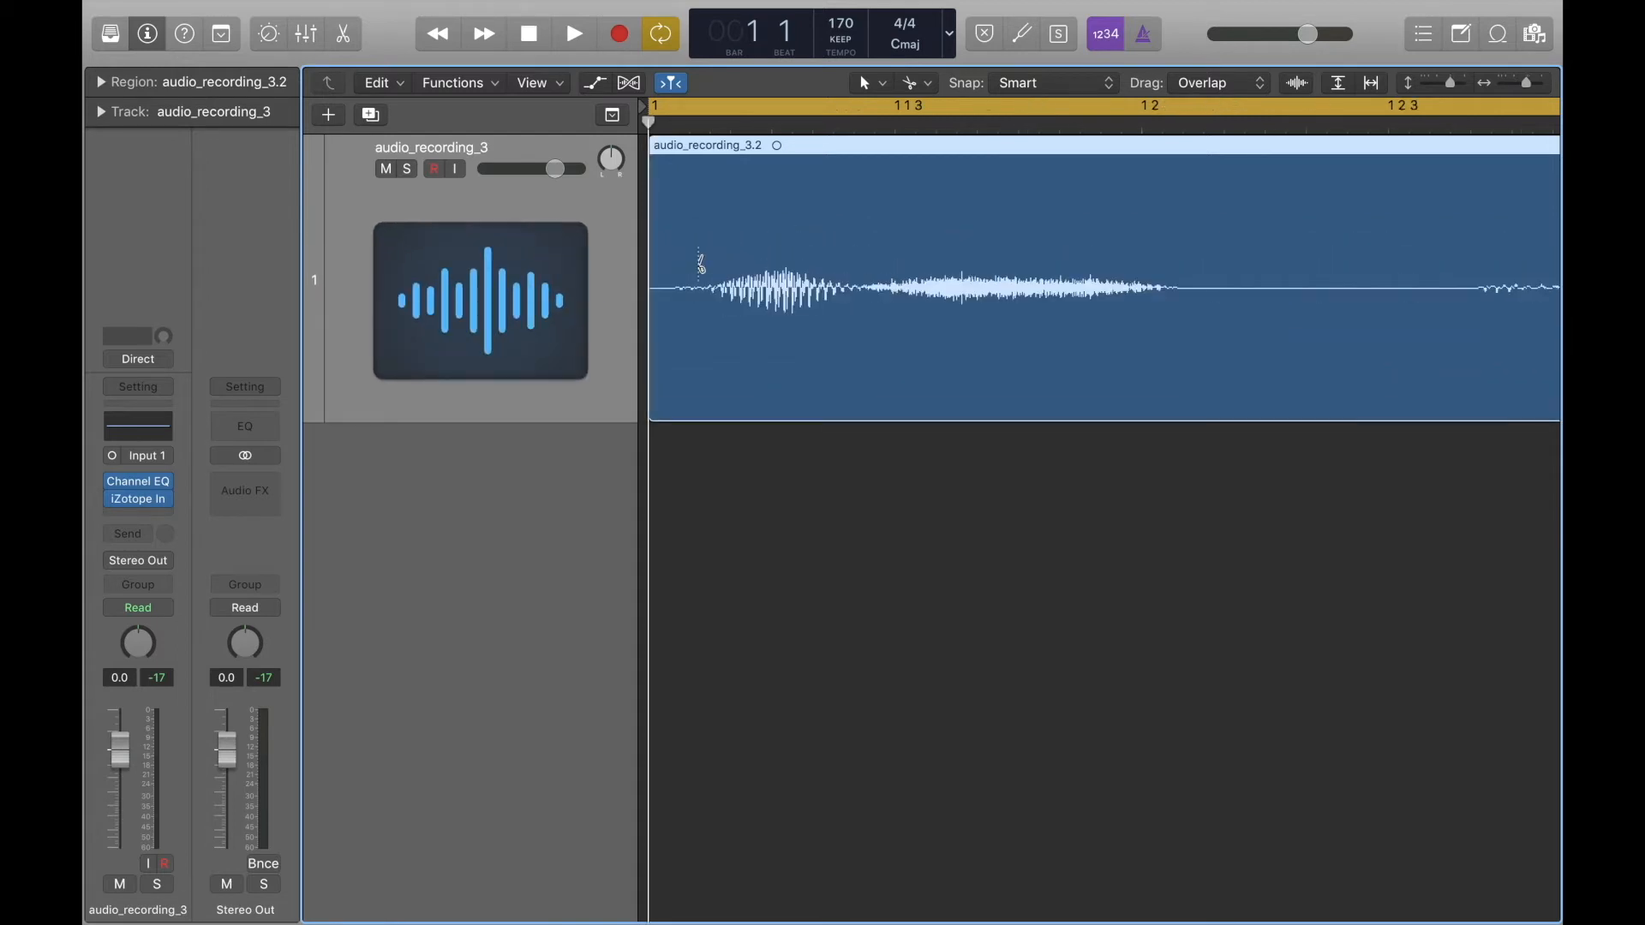
key("super+Right")
key("super+Down")
key("super+Down")
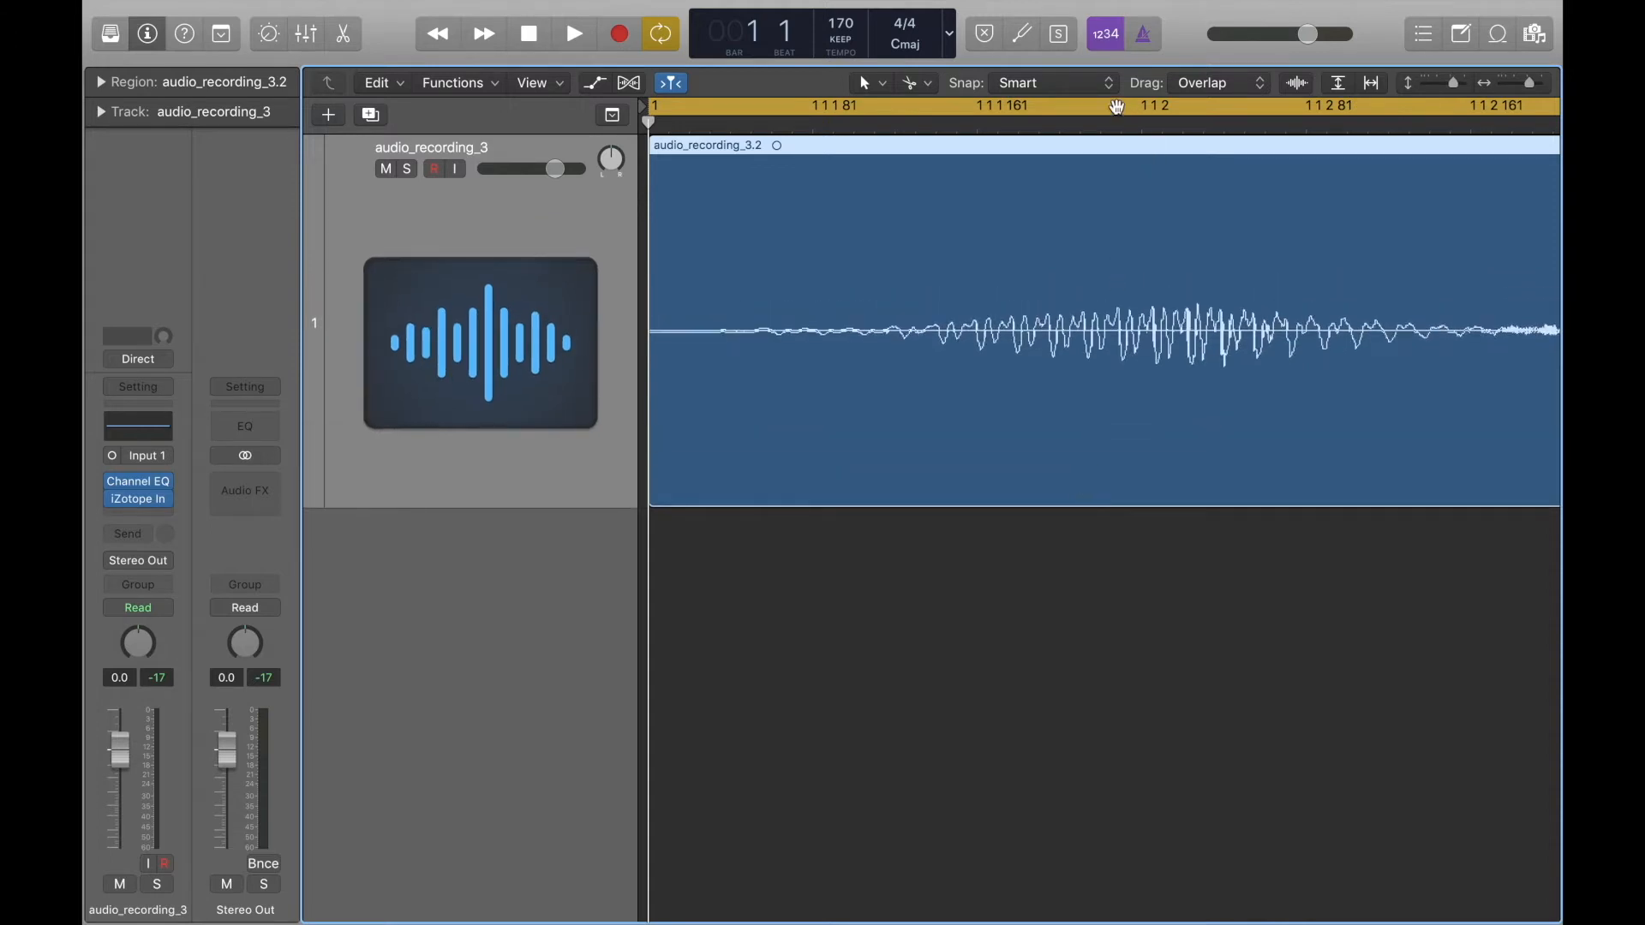
Place the playhead within the first sound, at about 1 1 1 218, and examine the waveform there at sample level.
left_click(1094, 124)
key("super+Right")
key("super+Right")
key("super+Right")
key("super+Right")
key("super+Right")
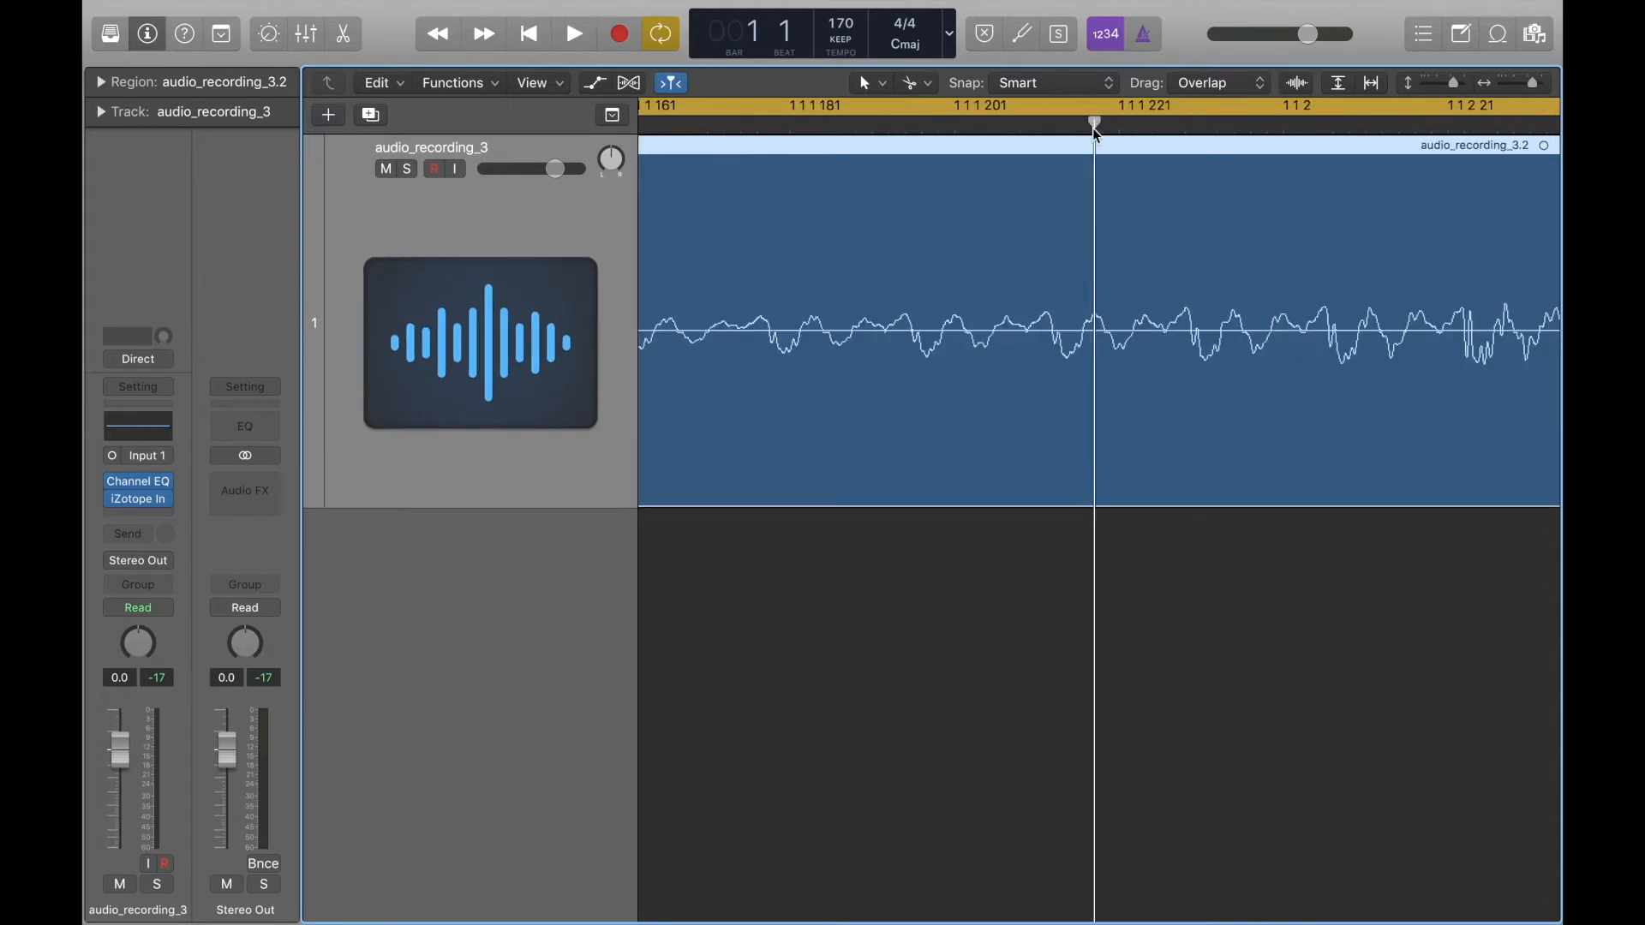
key("super+Right")
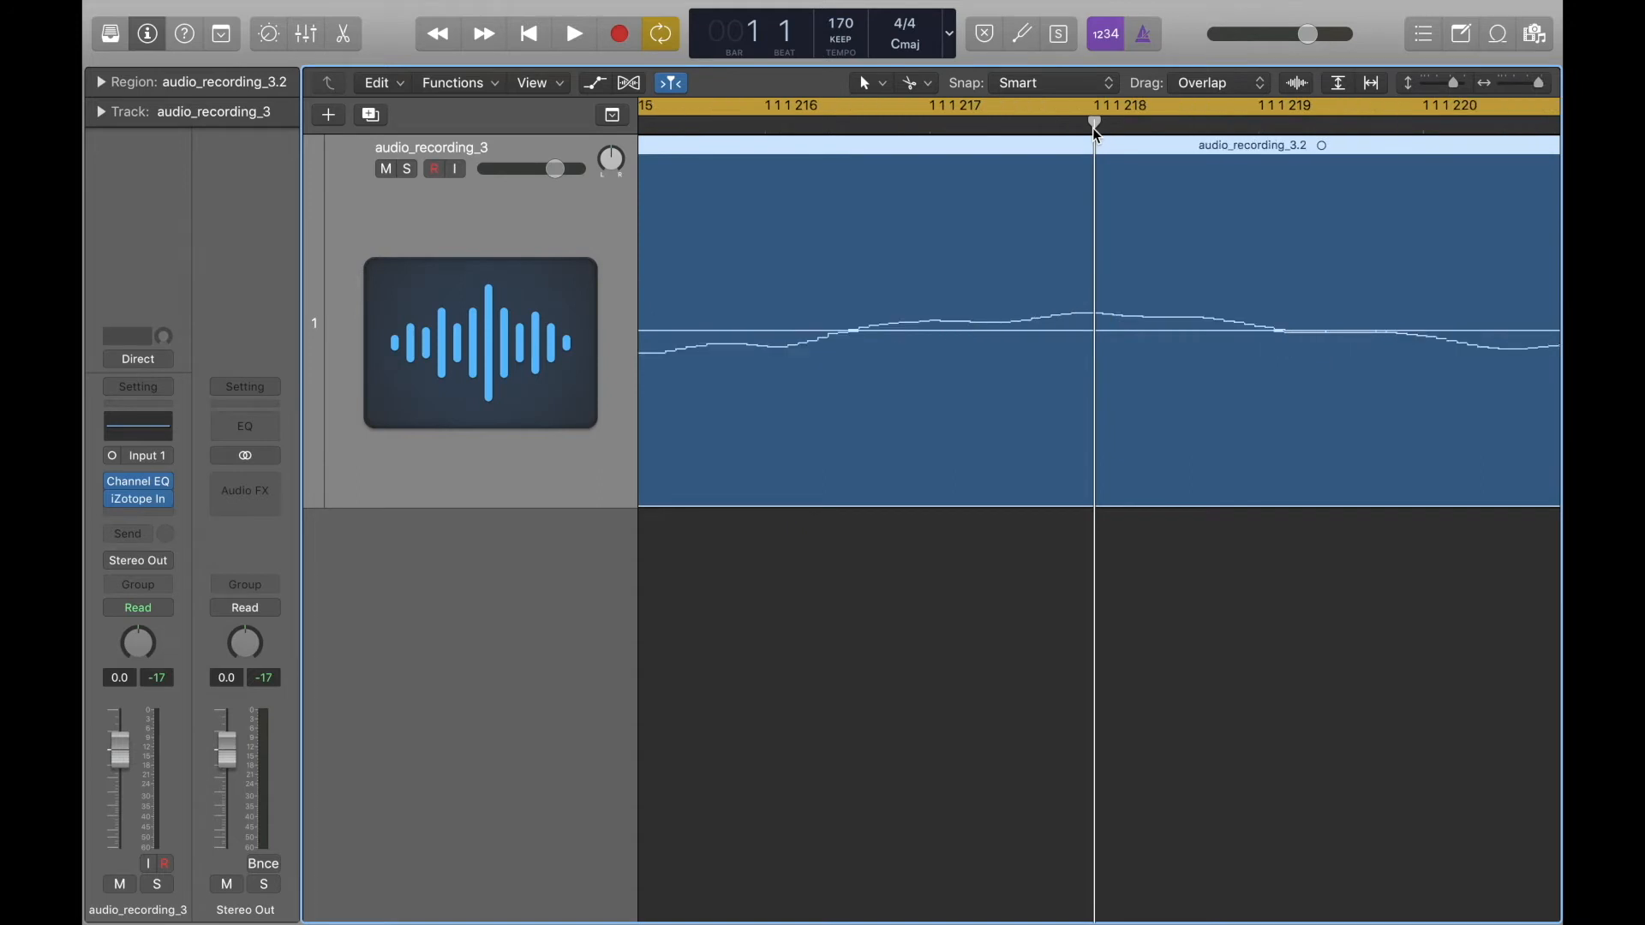
key("super+Down")
key("super+Down")
key("super+Down")
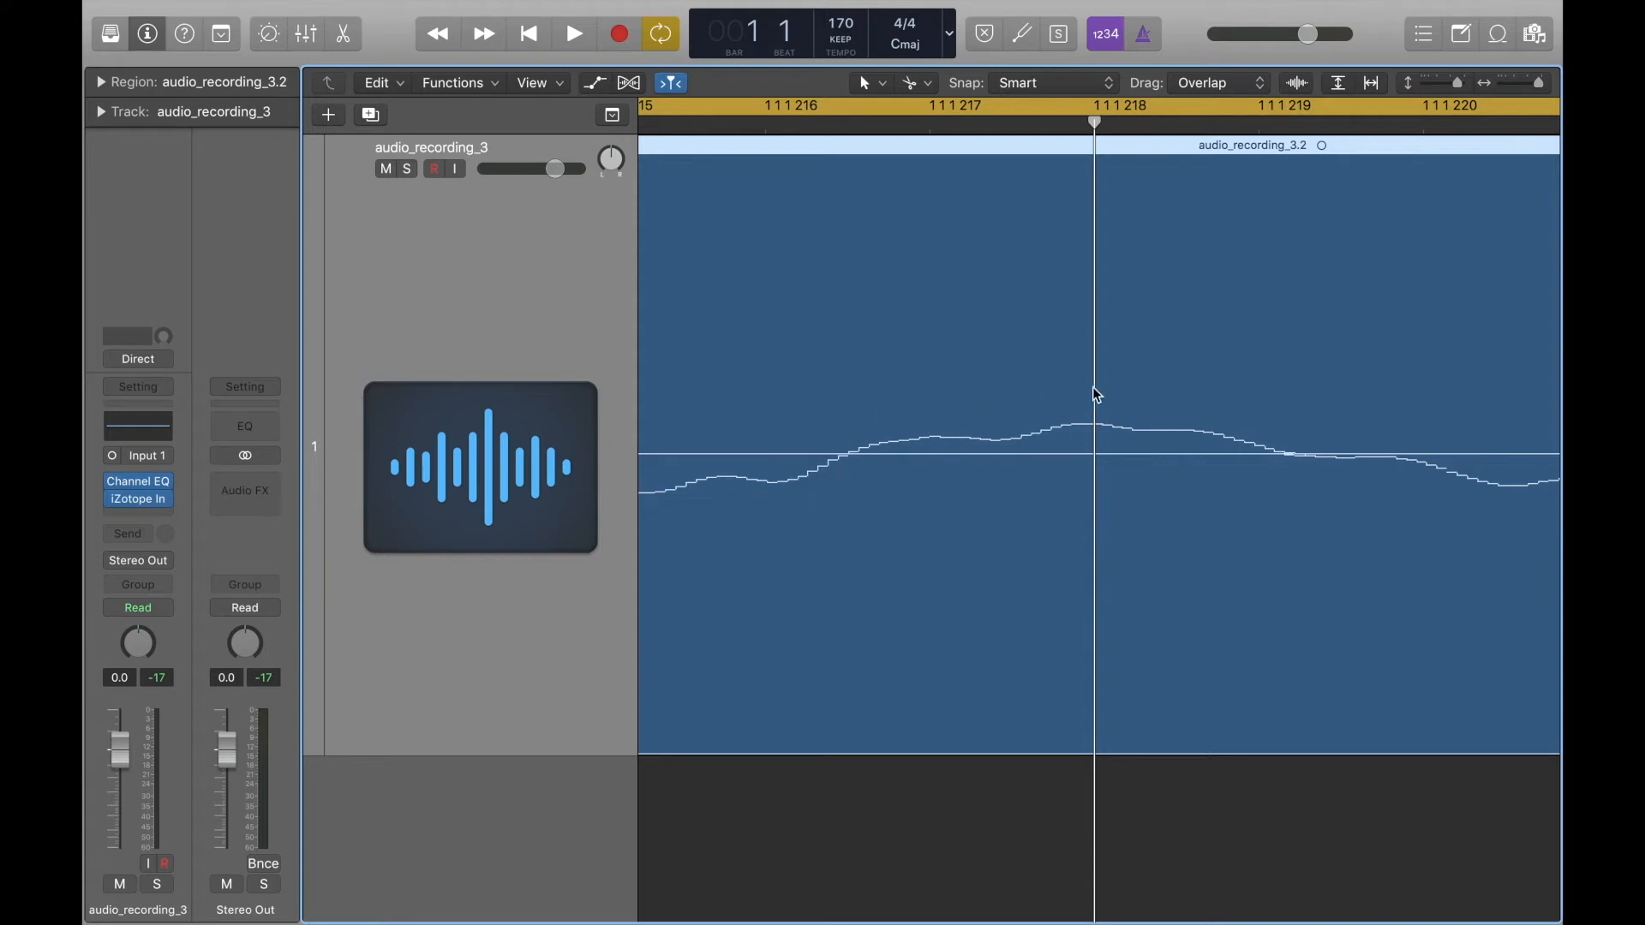
Try splitting the region just after 1 1 2 and moving its second piece to start at 1 1 3.
key("super+Left")
key("super+Left")
key("super+Left")
key("super+Left")
key("super+Left")
key("super+Left")
key("super+Left")
key("super+Left")
key("super+Left")
key("super+Left")
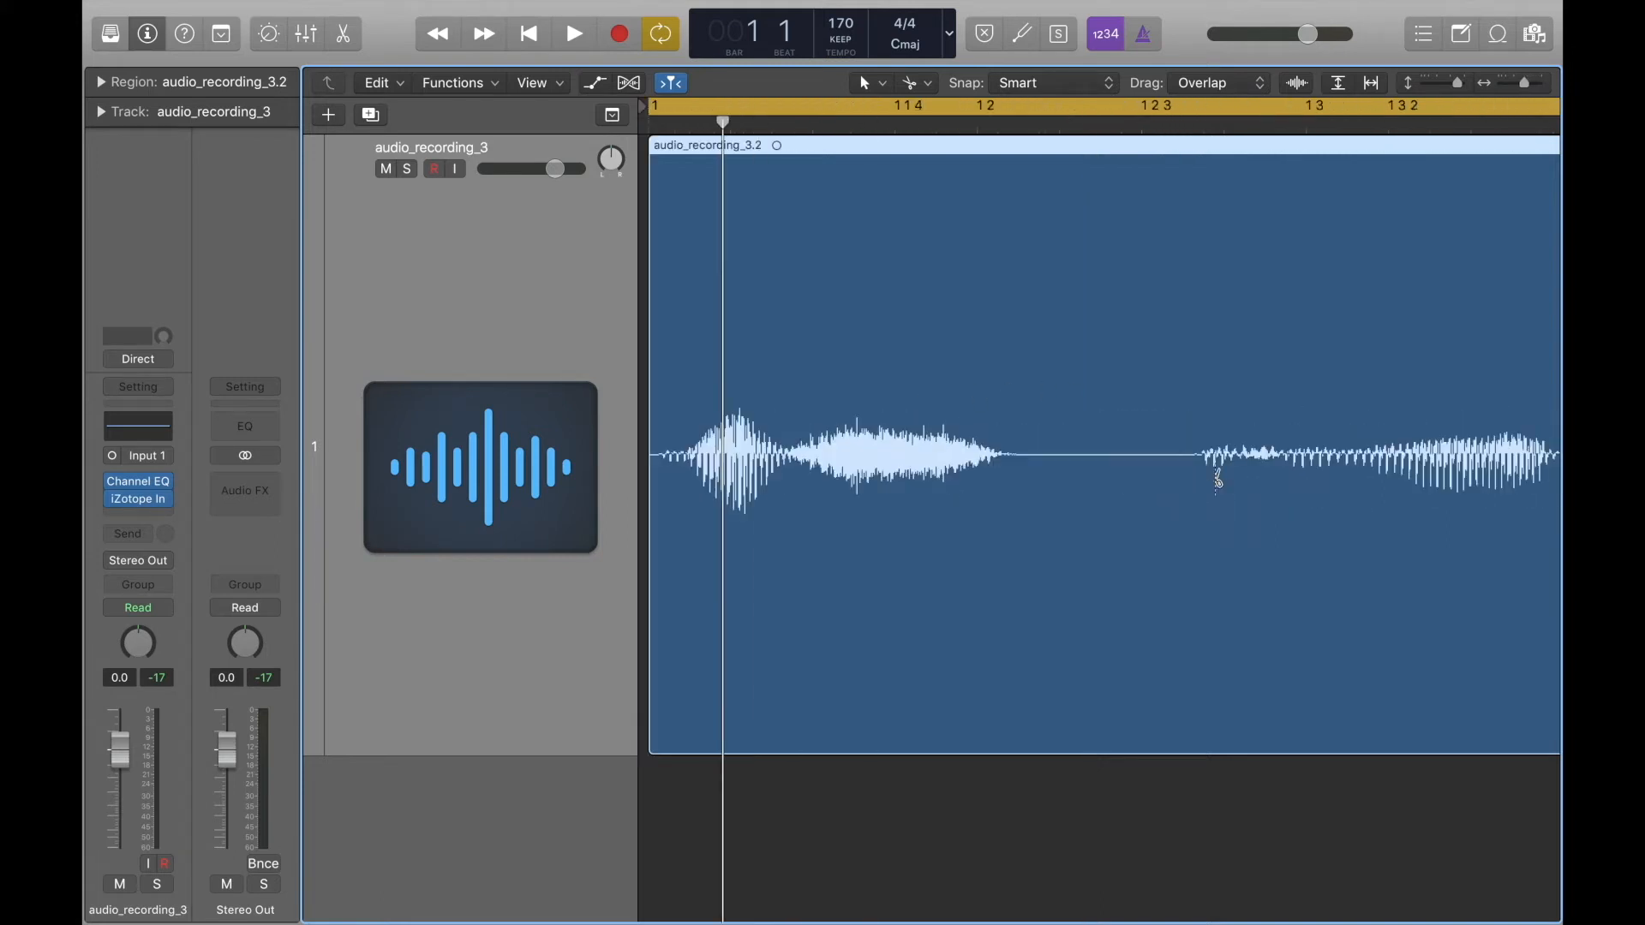
key("super+Right")
key("super+Right")
key("super+Right")
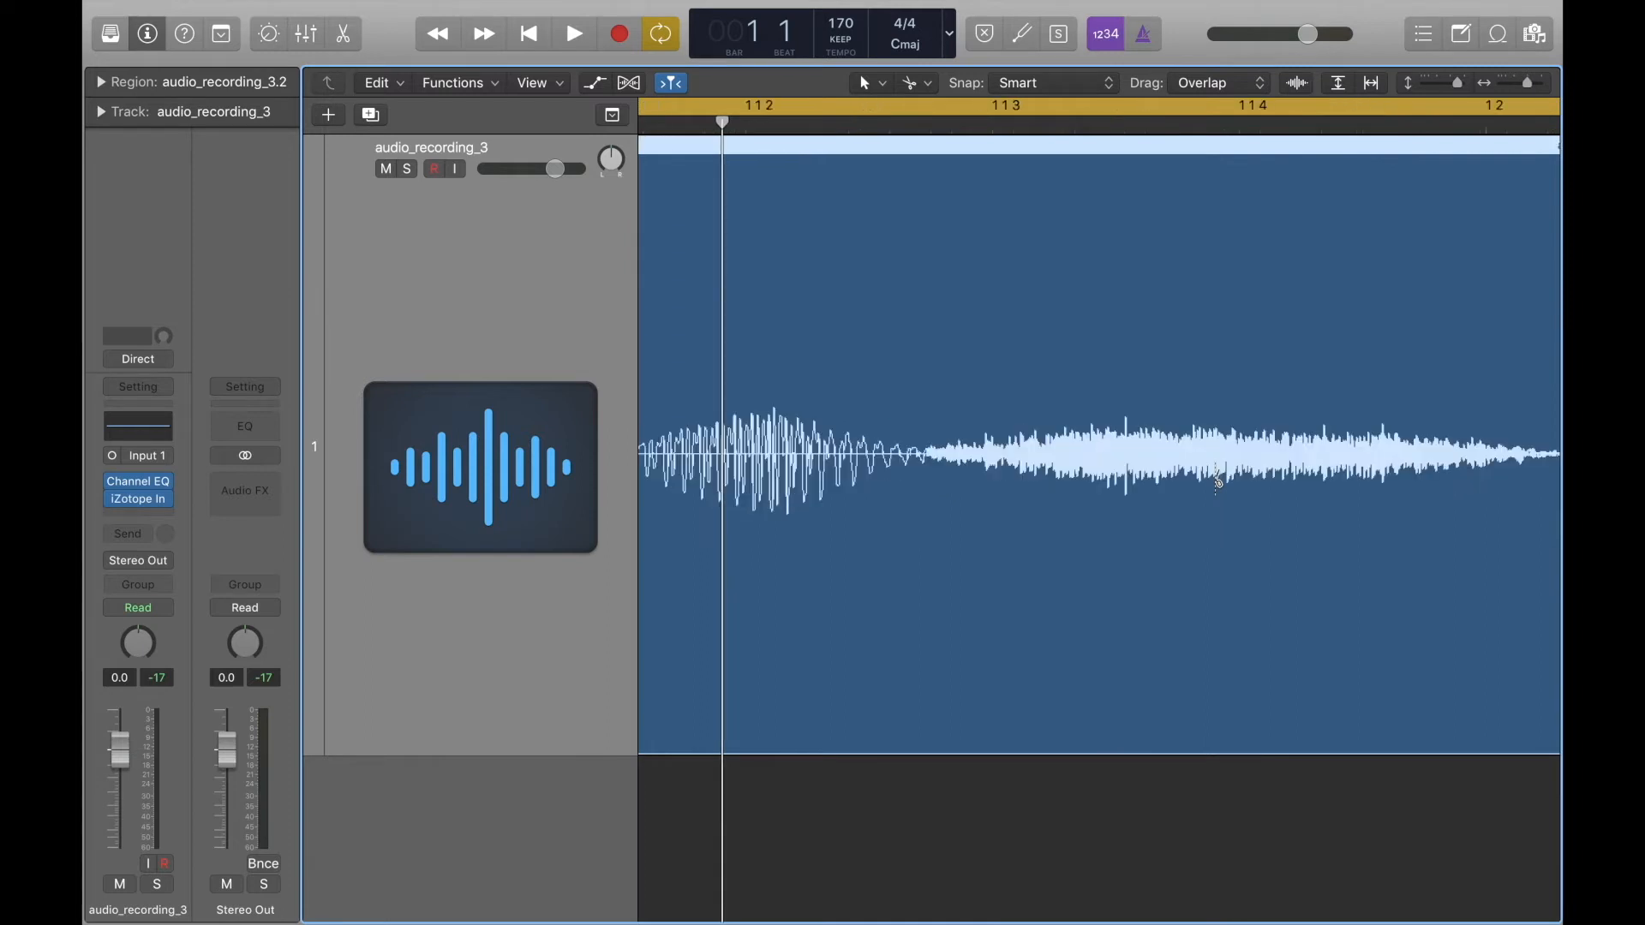
left_click(775, 435, "super")
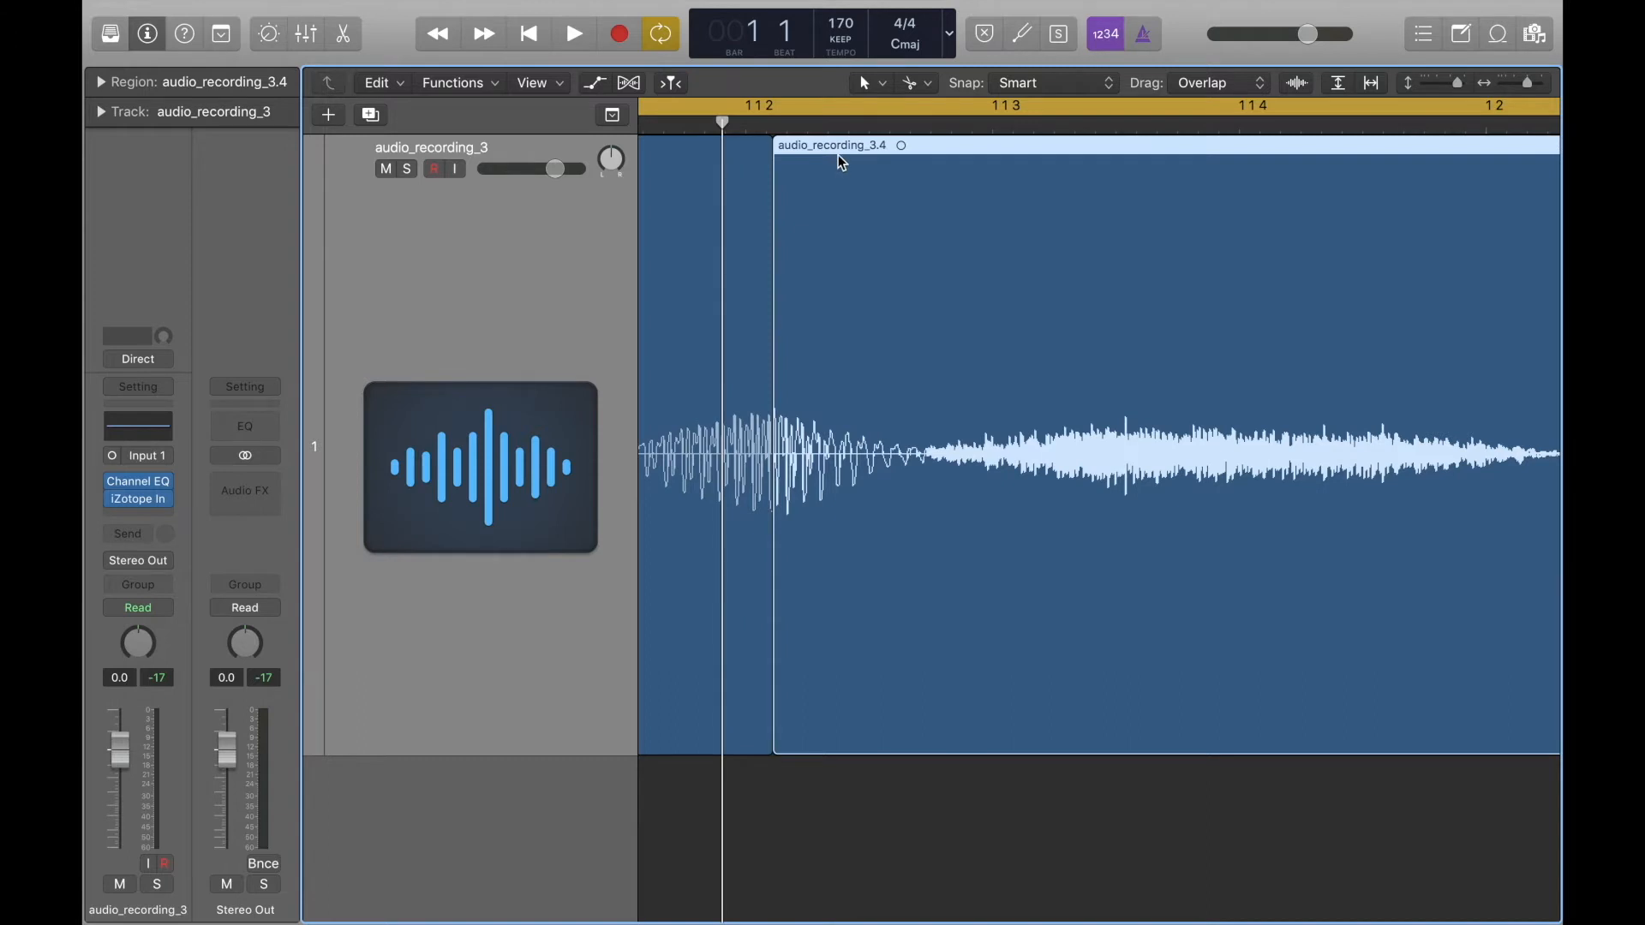
left_click_drag(877, 155, 1066, 178)
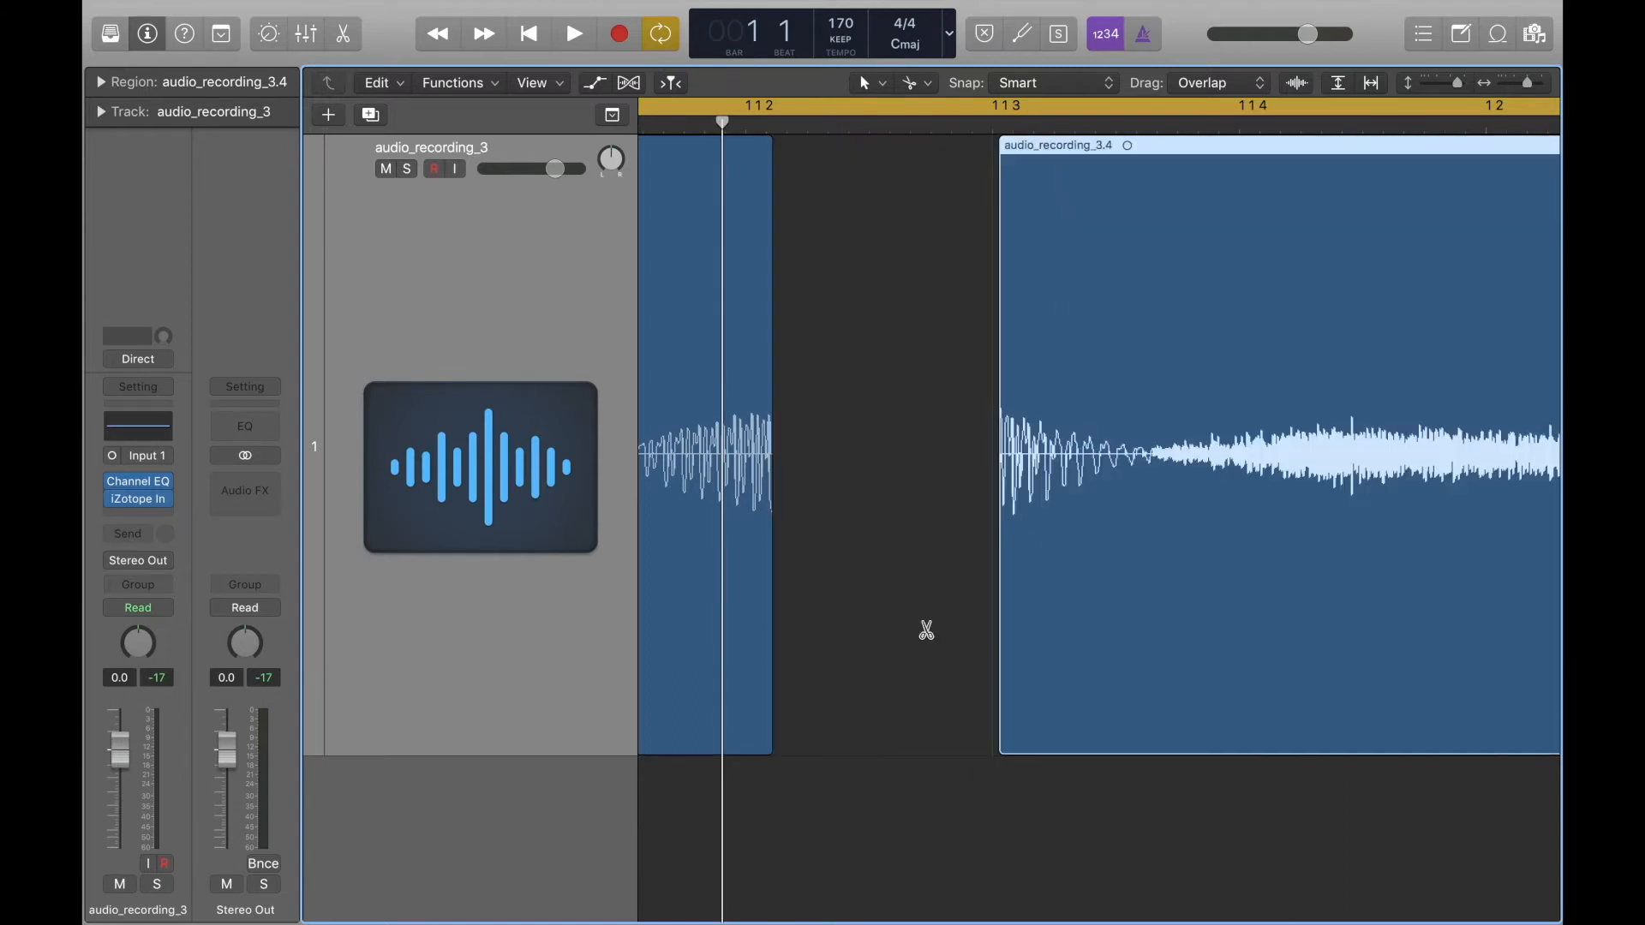
Play the two pieces from bar 1 and listen to how the cut and the gap in the first sound come across.
key("super+Up")
key("super+Up")
key("super+Up")
key("super+Up")
key("super+Up")
key("super+Left")
key("super+Left")
key("super+Left")
key("super+Left")
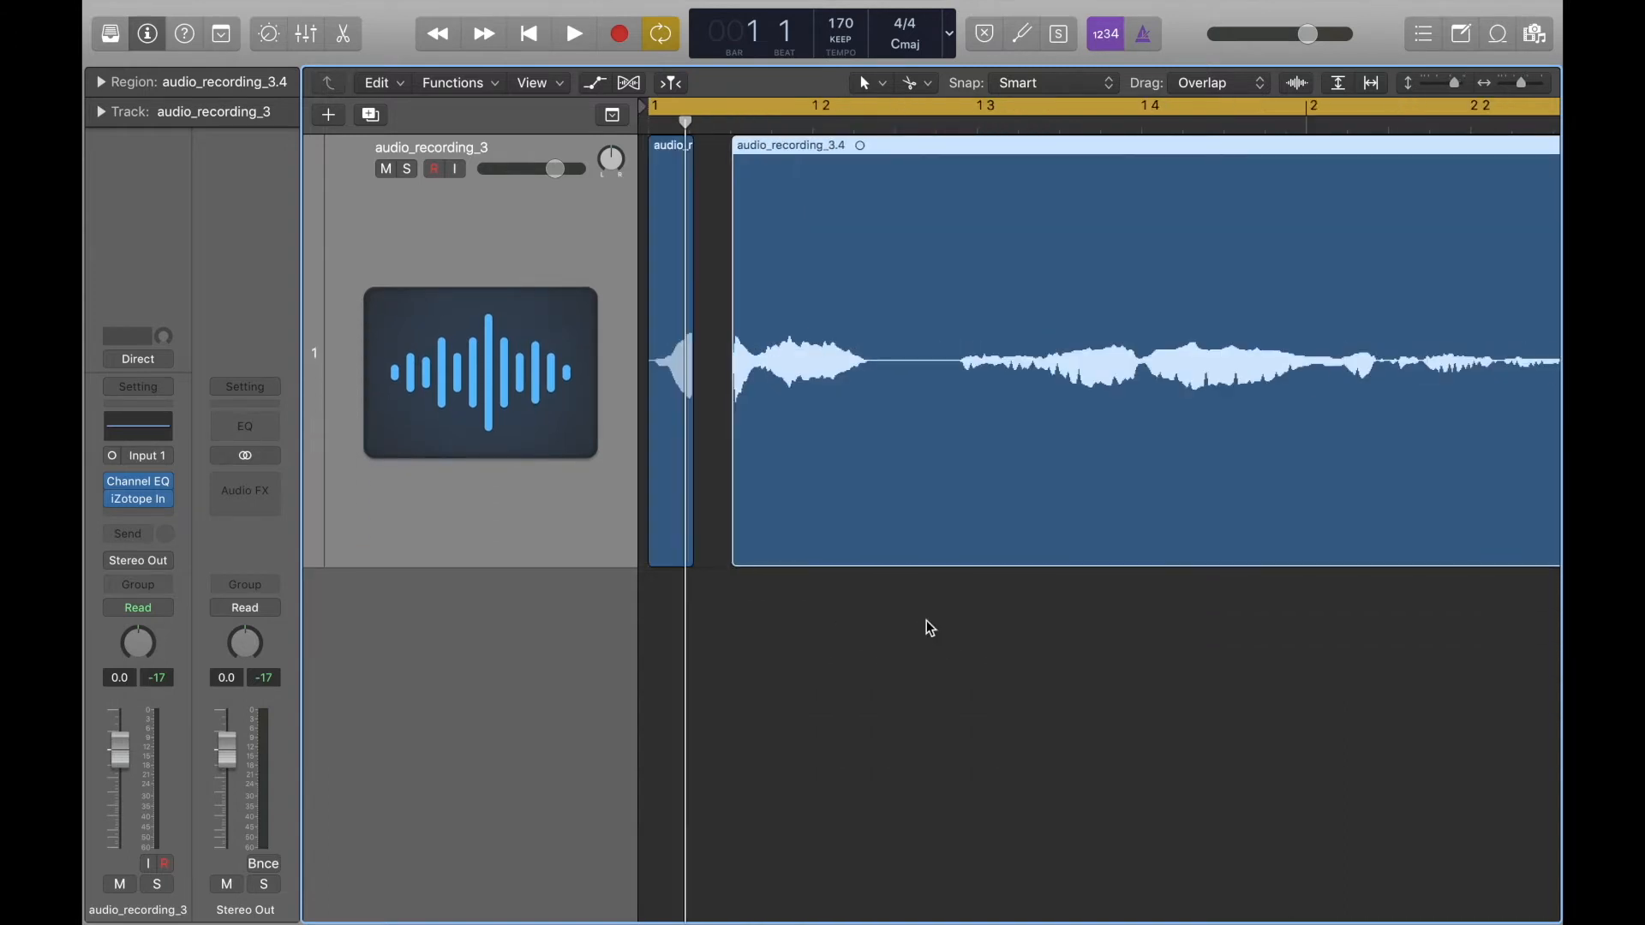
key("space")
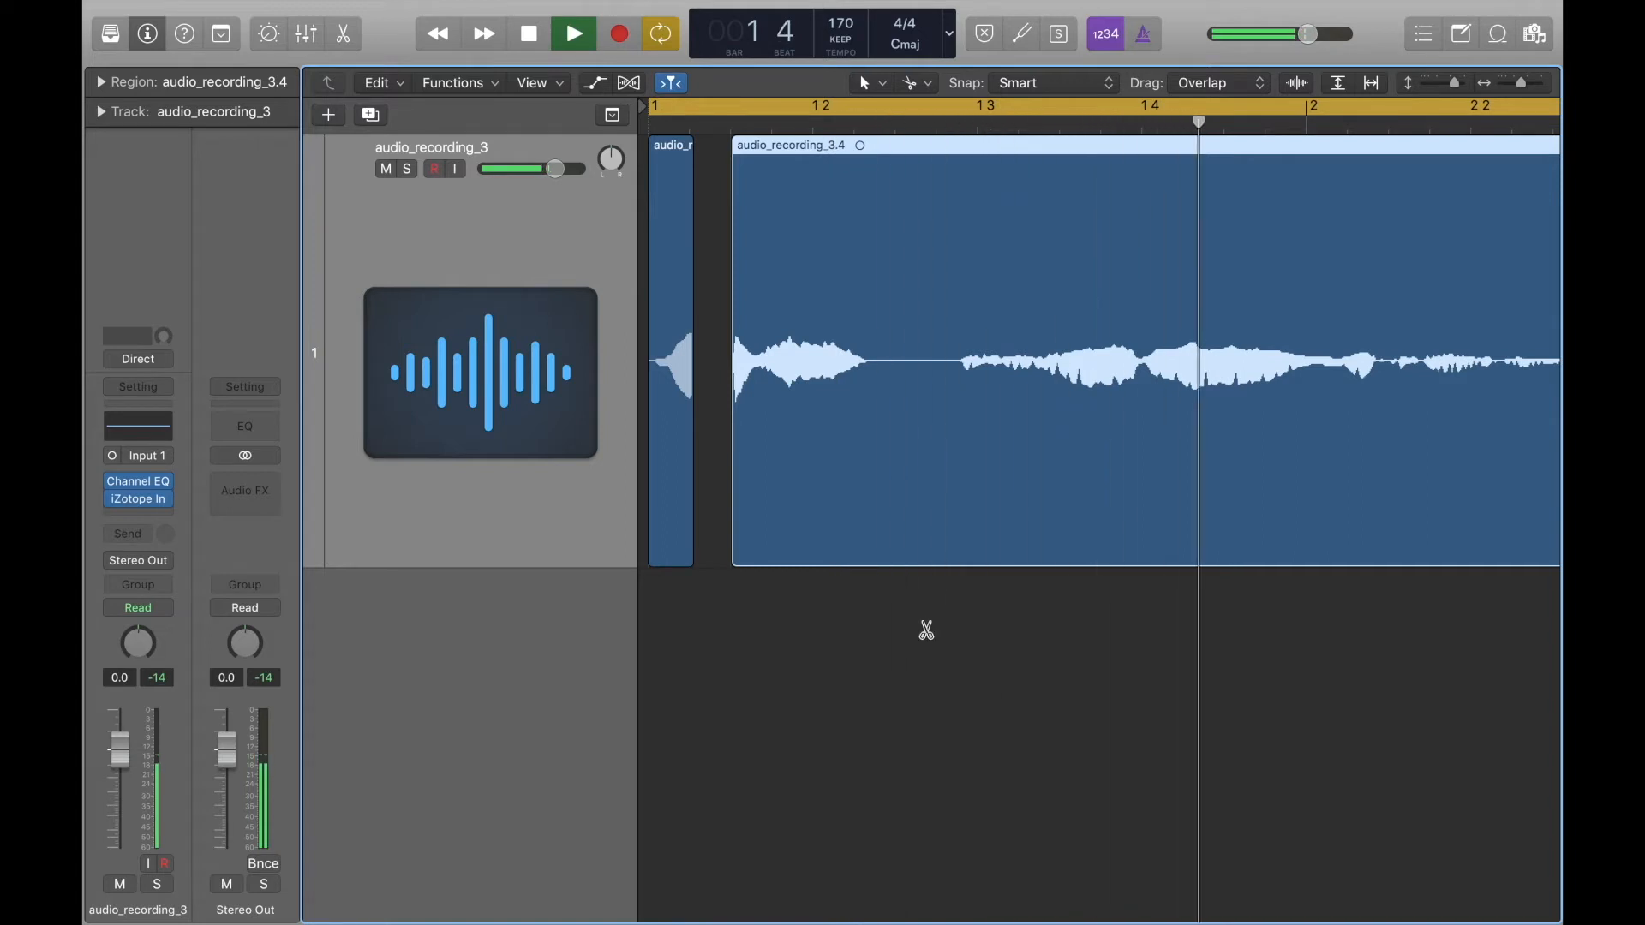
key("super+Left")
key("super+Left")
key("space")
key("space")
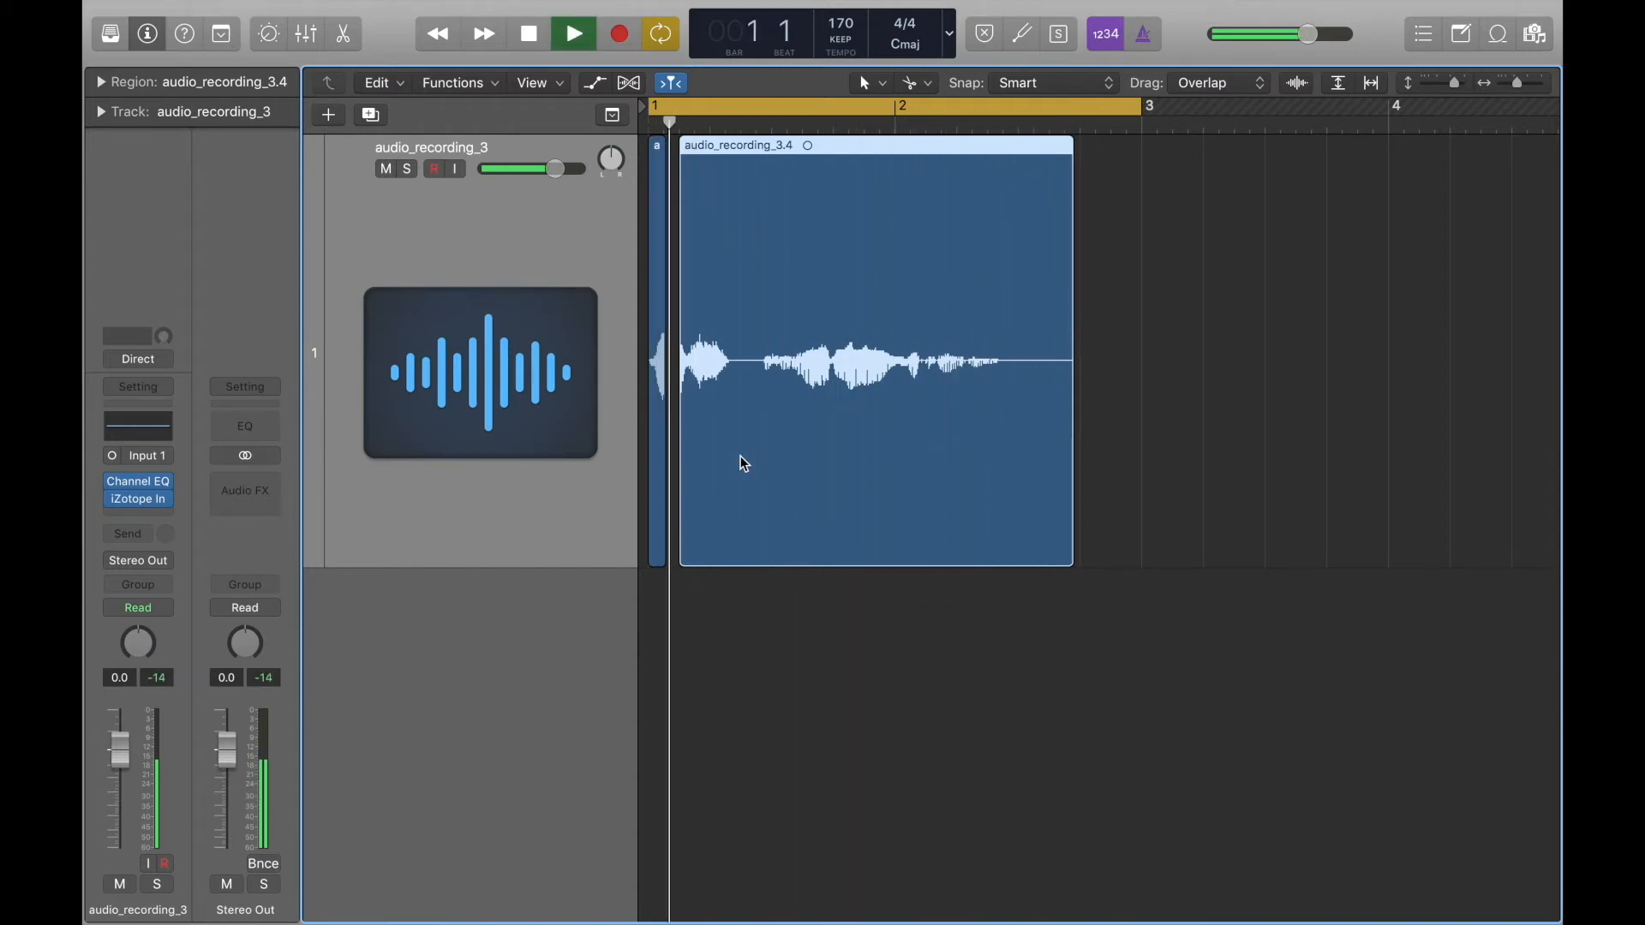
key("space")
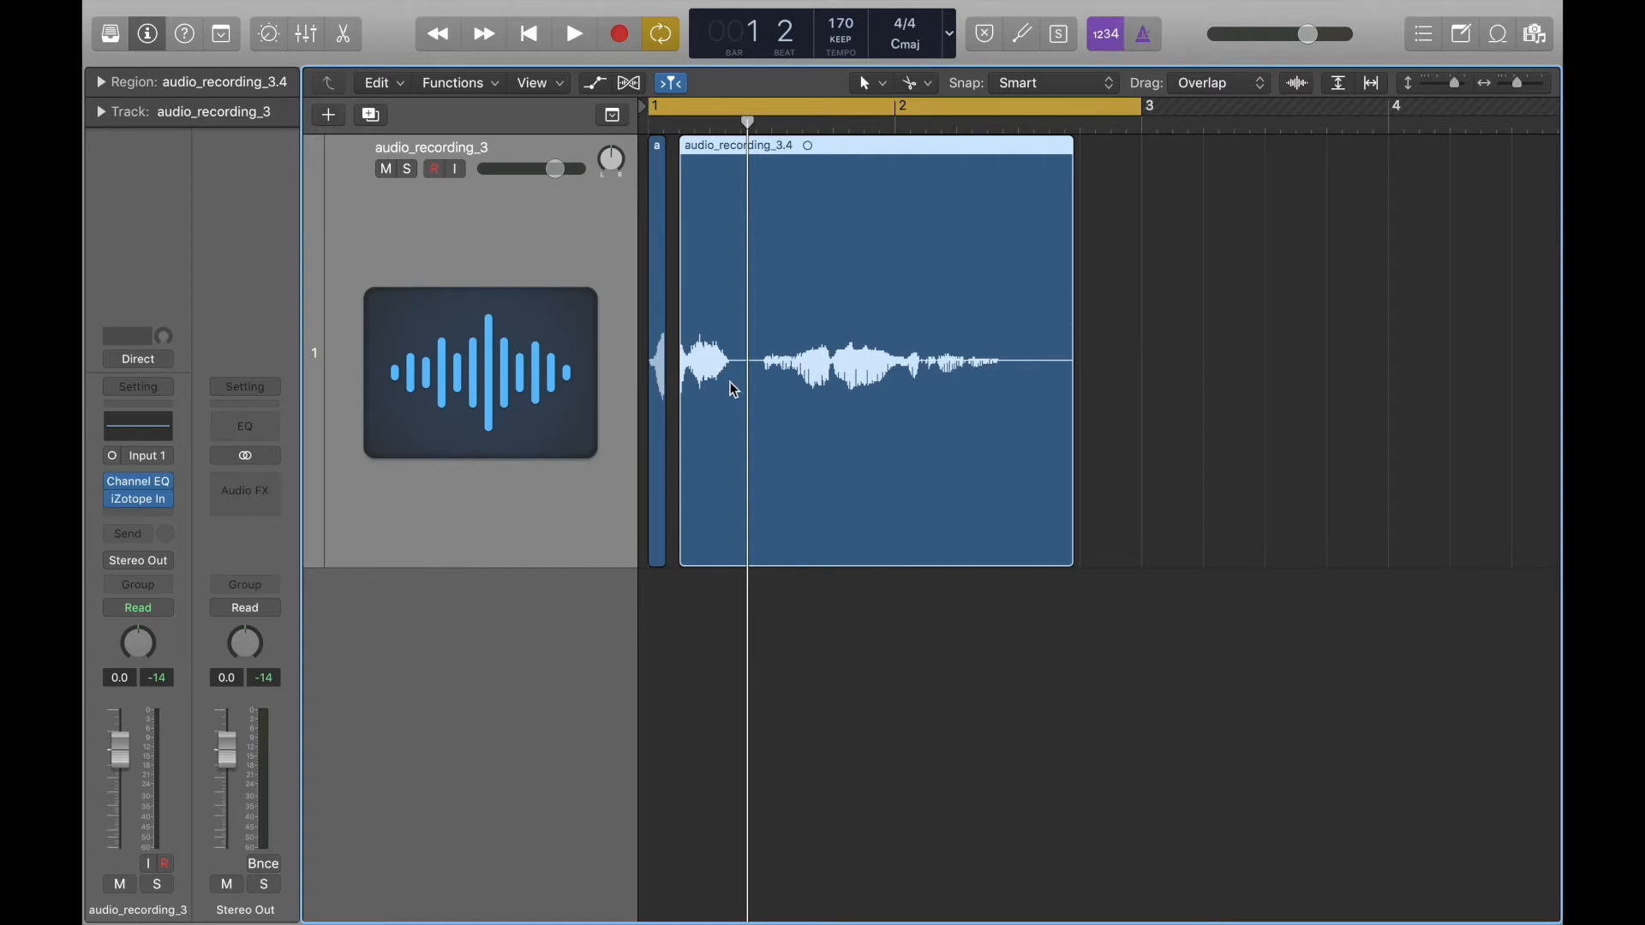
key("space")
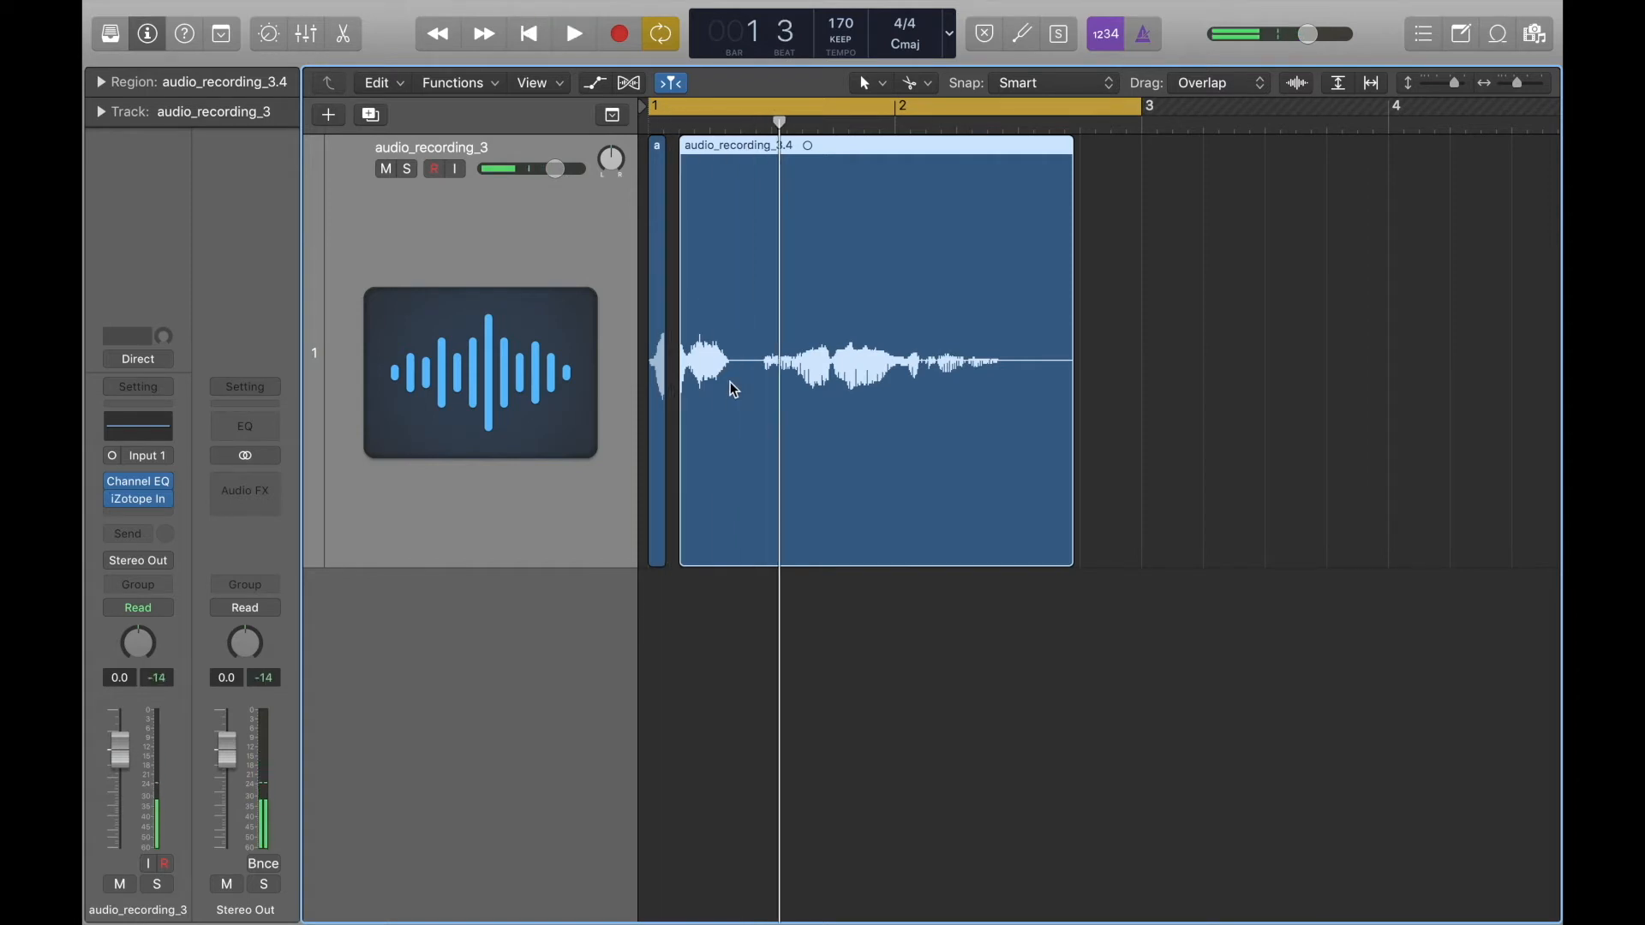
Undo the move and the split, and play the restored region.
key("super+z")
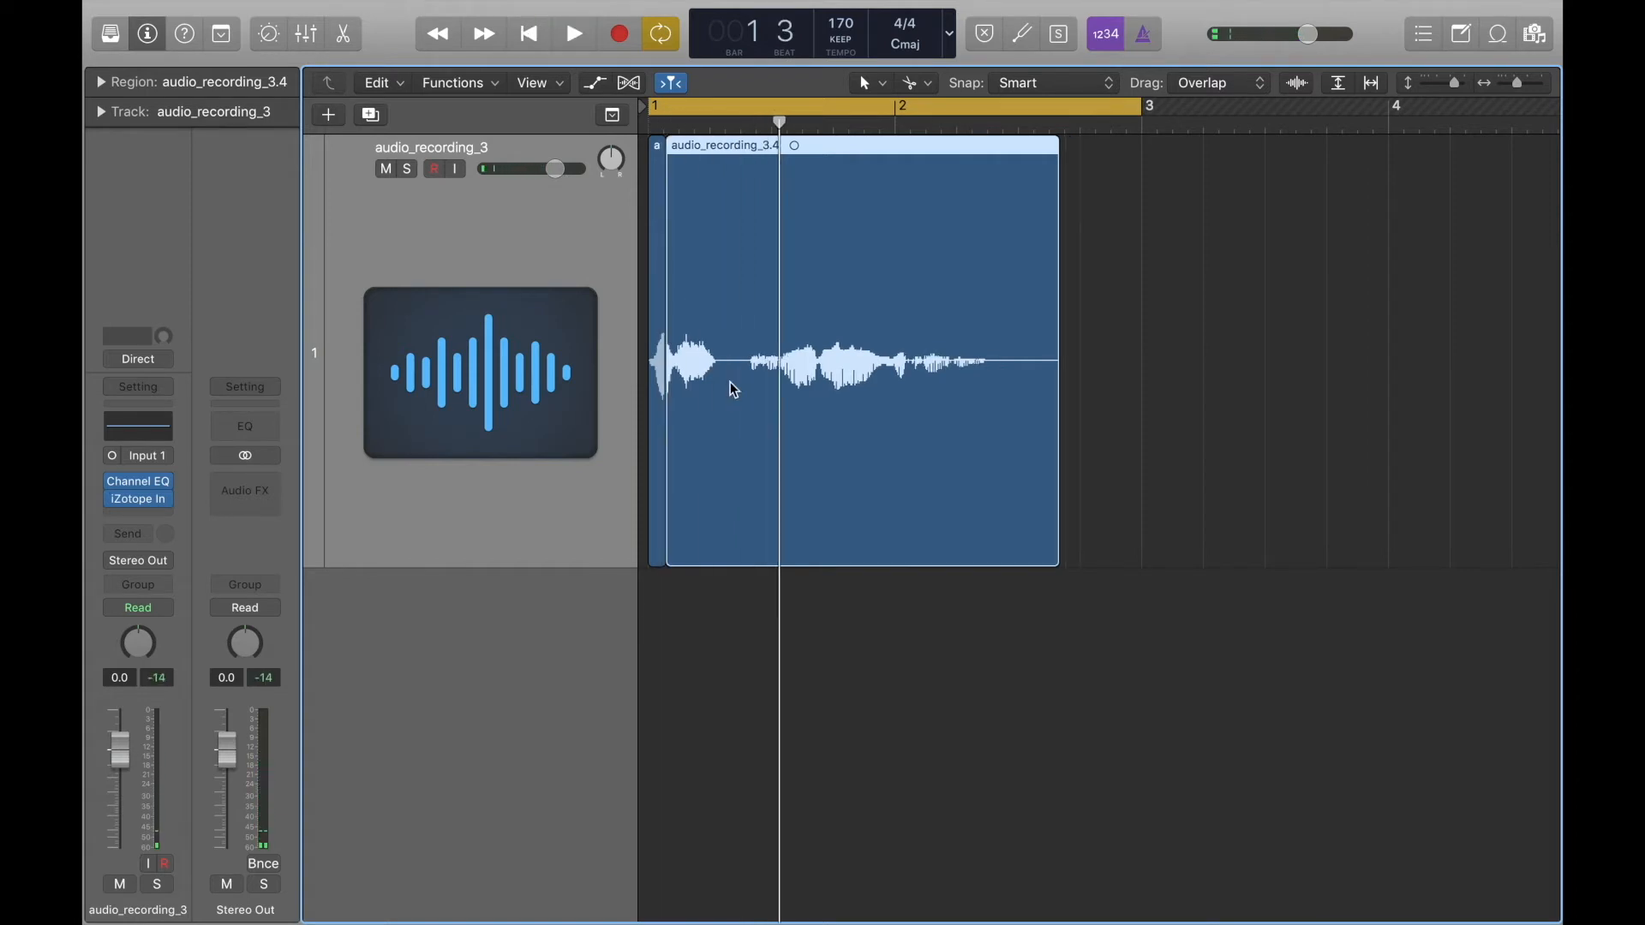
key("super+z")
key("space")
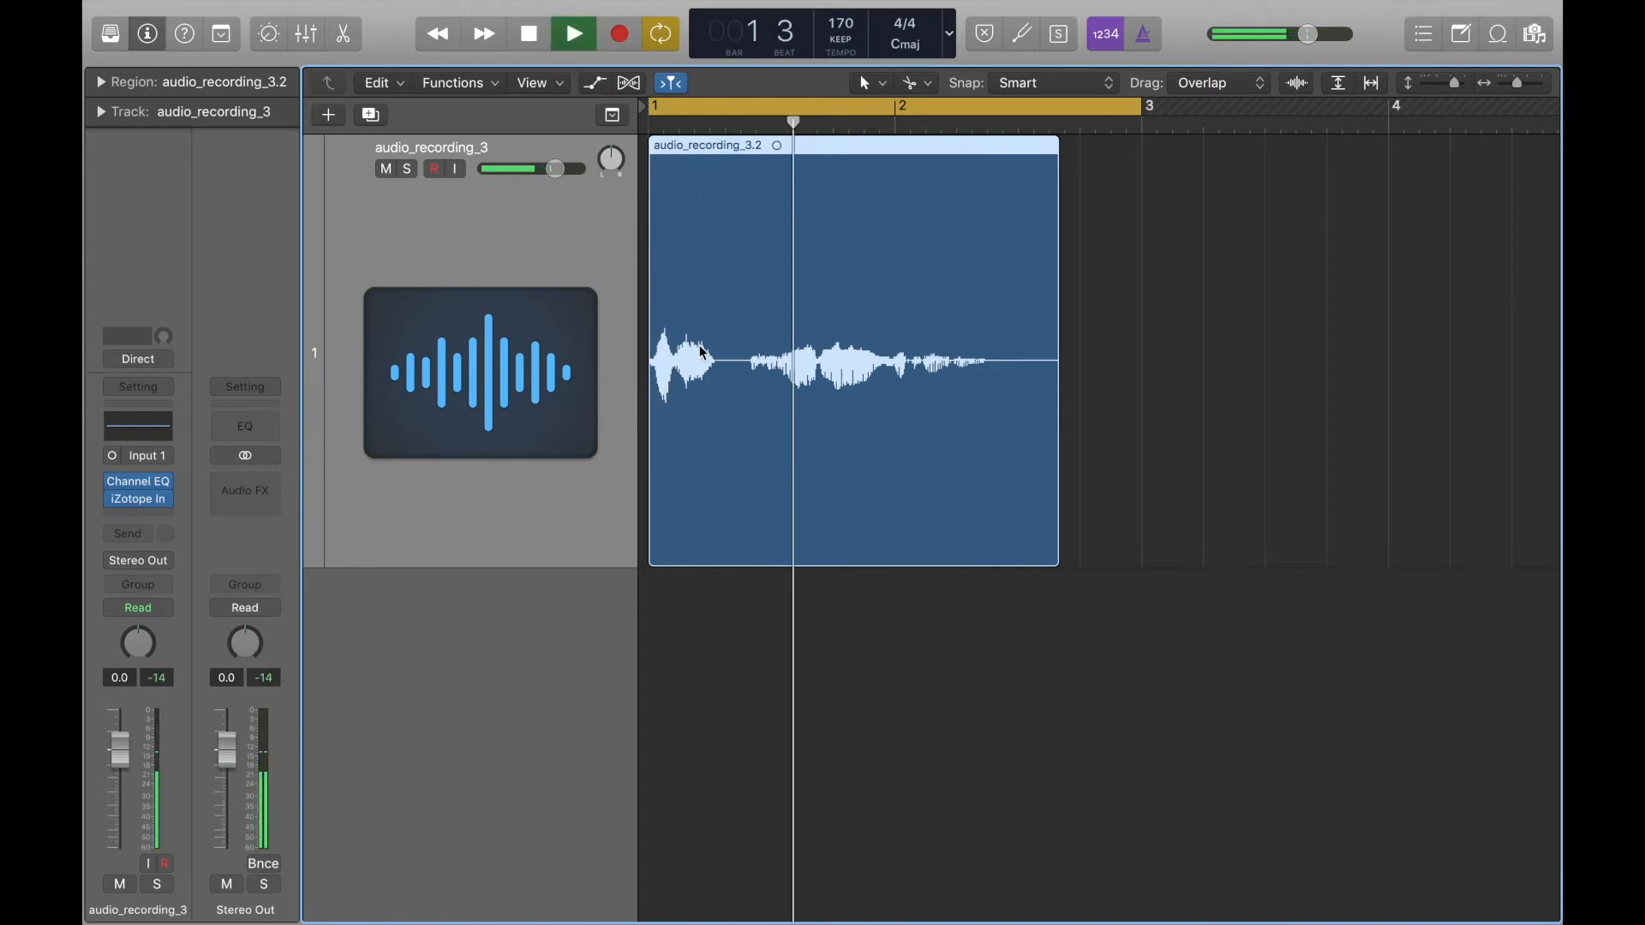
key("space")
Shorten the region's end to just after the first sound, within beat 2 of bar 1, and listen to it.
left_click_drag(1059, 567, 728, 440)
key("space")
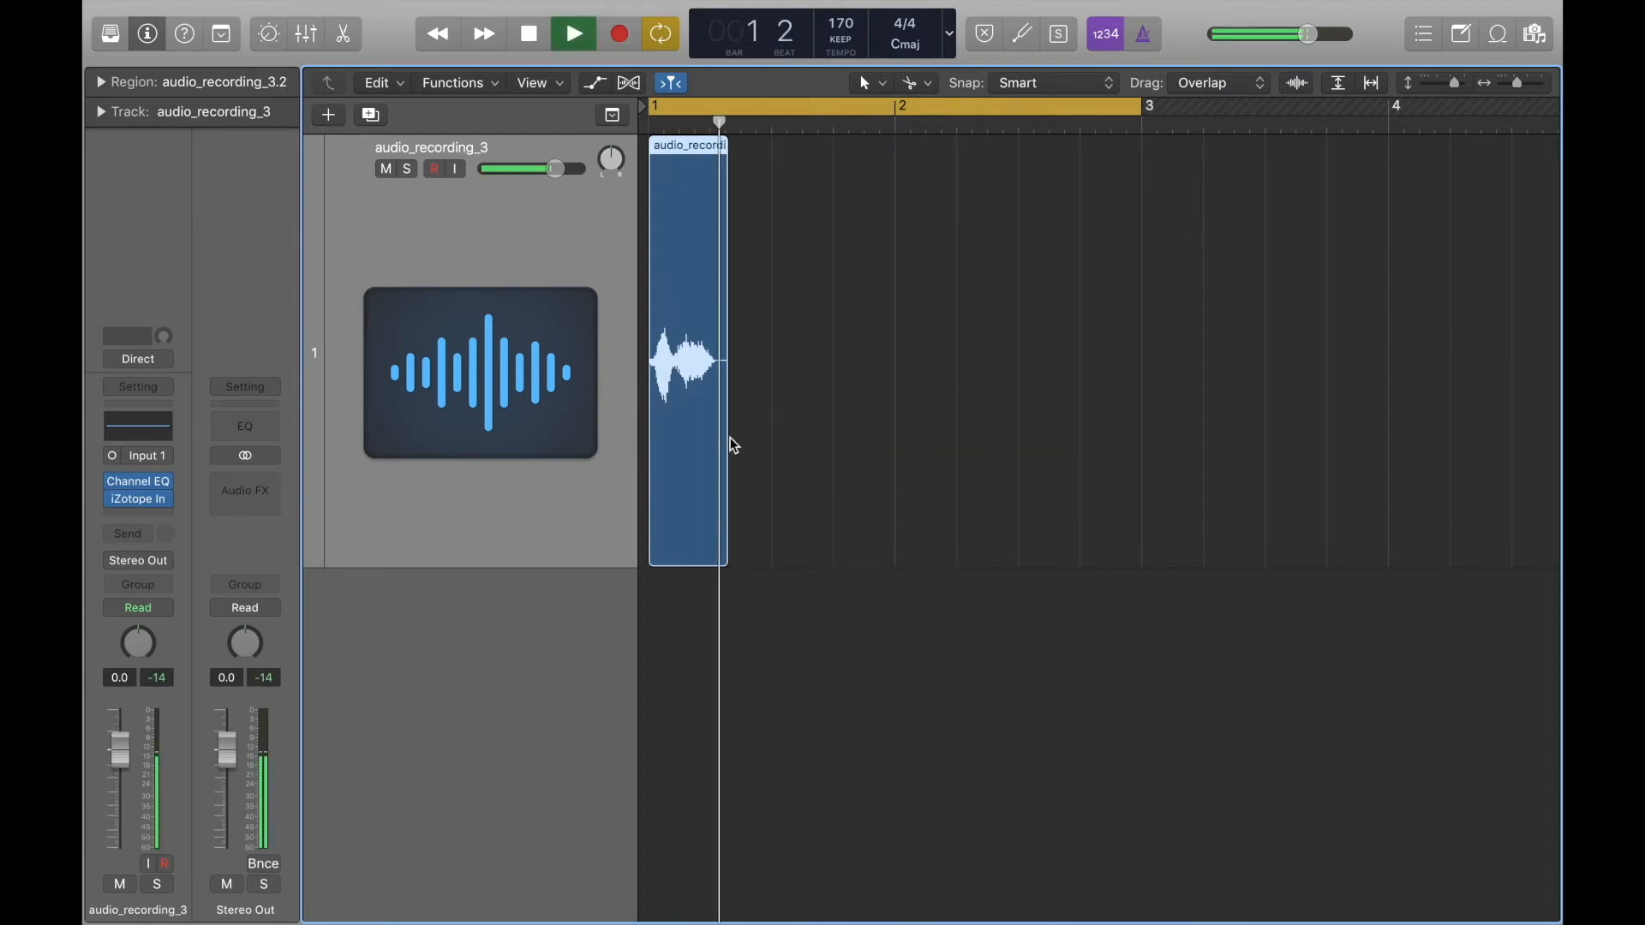
key("space")
left_click_drag(724, 561, 710, 460)
left_click_drag(731, 470, 731, 473)
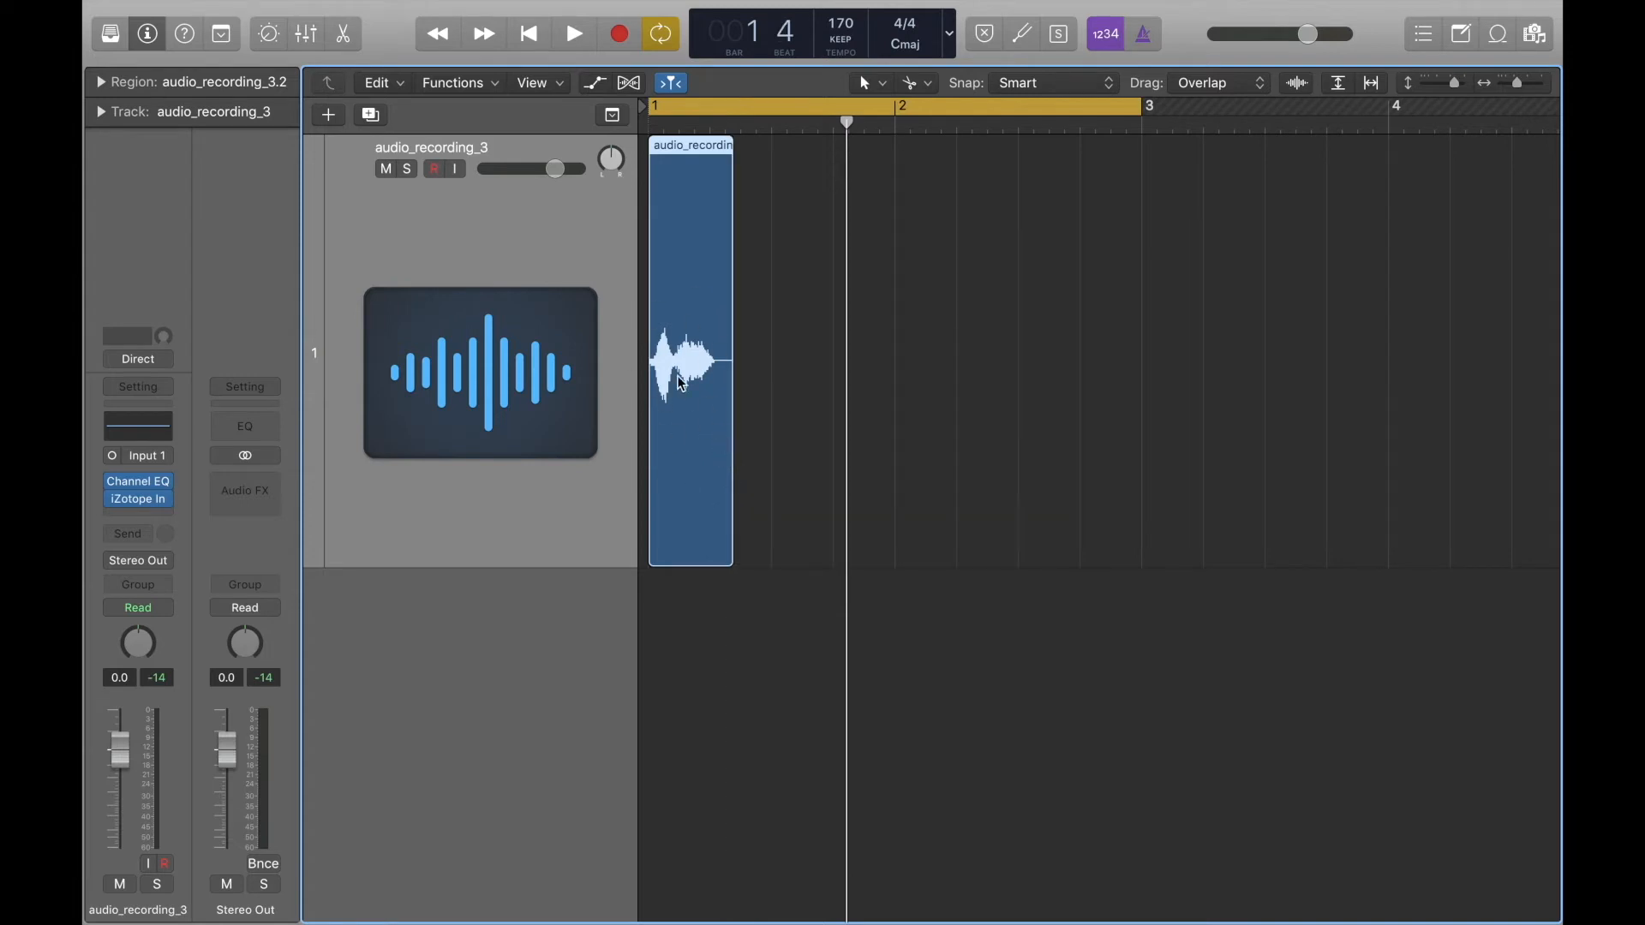
Play the shortened region from bar 1 and listen for a clean ending after the first sound.
key("space")
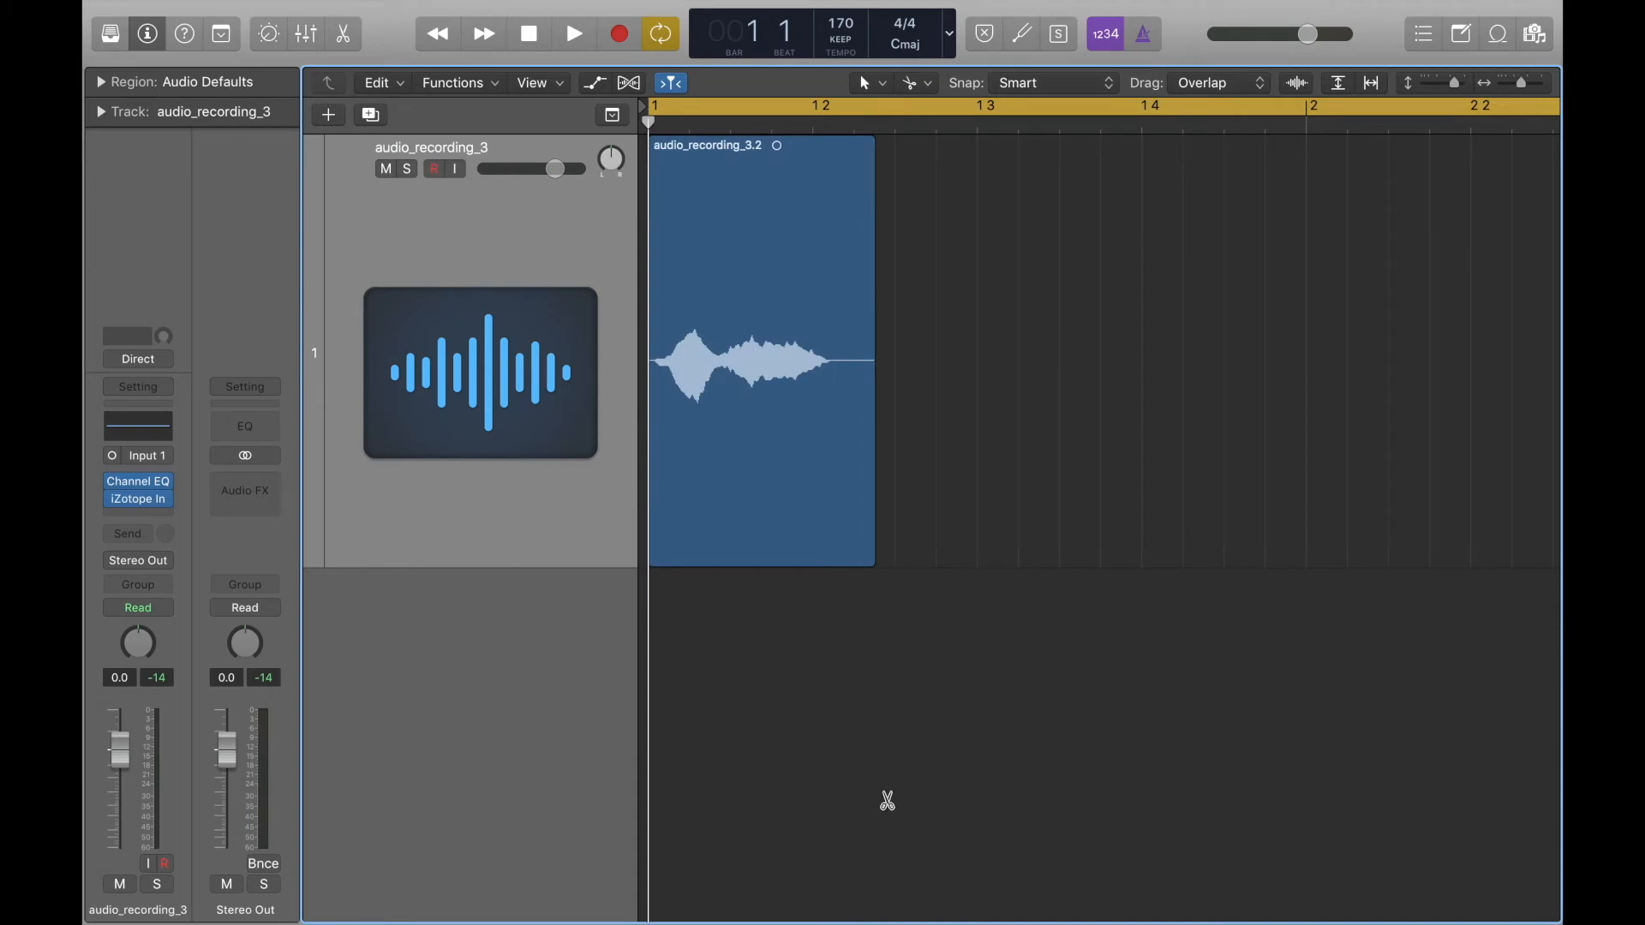
key("super+Up")
key("super+Left")
key("super+Left")
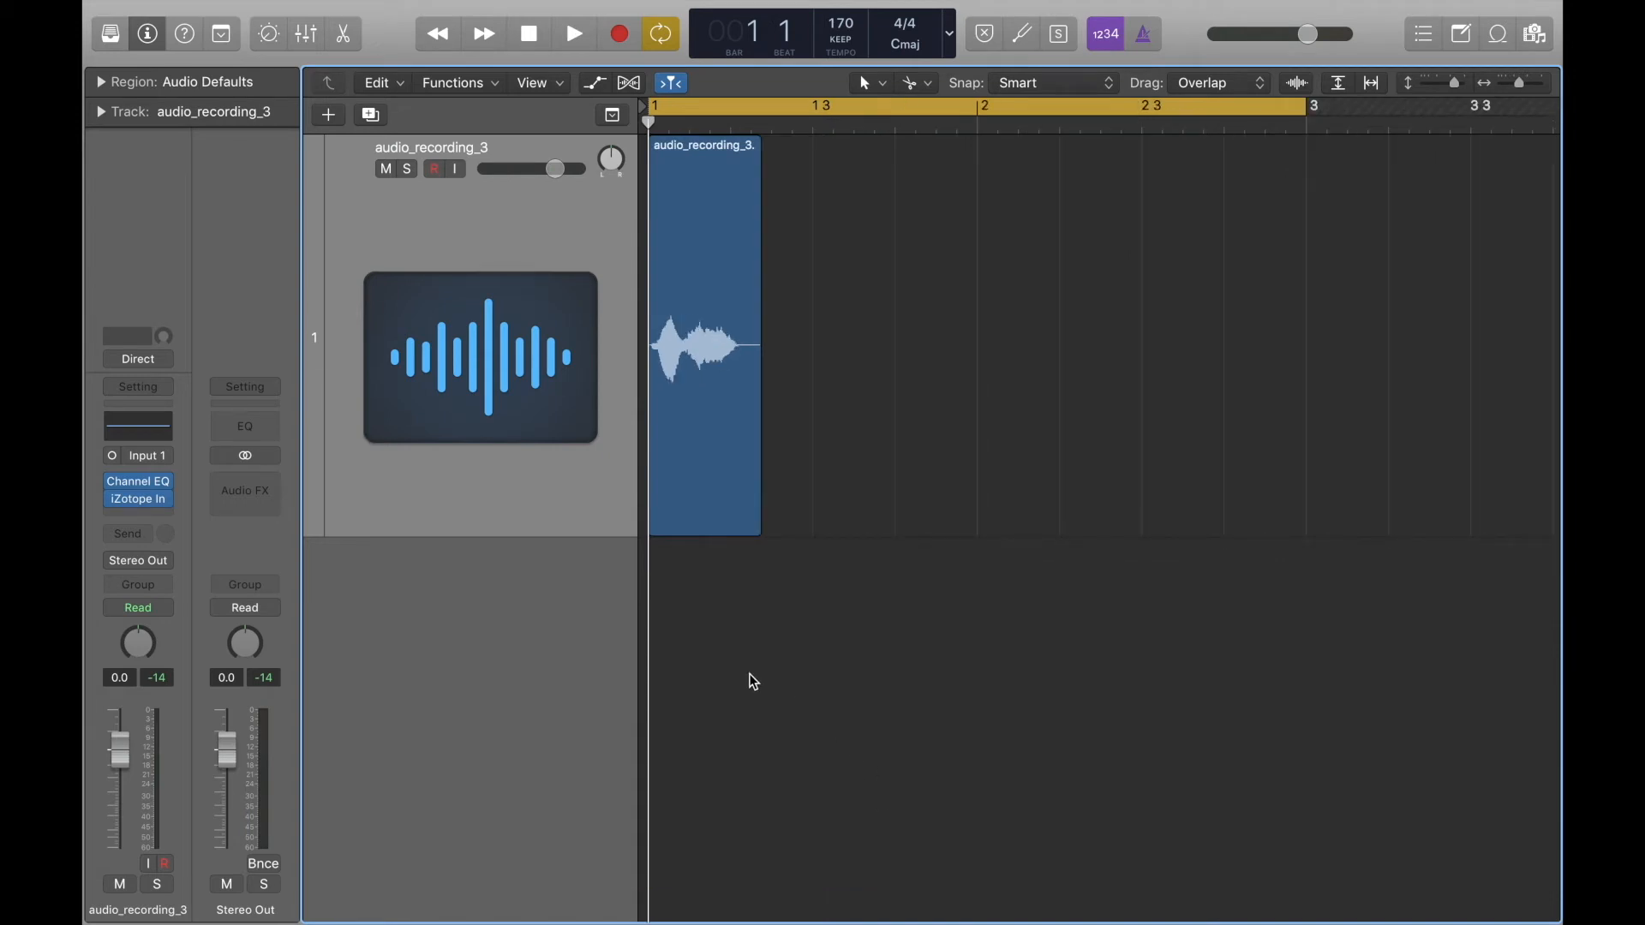
key("space")
key("space")
Extend the region's end back over the remaining recording, to between beats 3 and 4 of bar 2, and play it.
key("space")
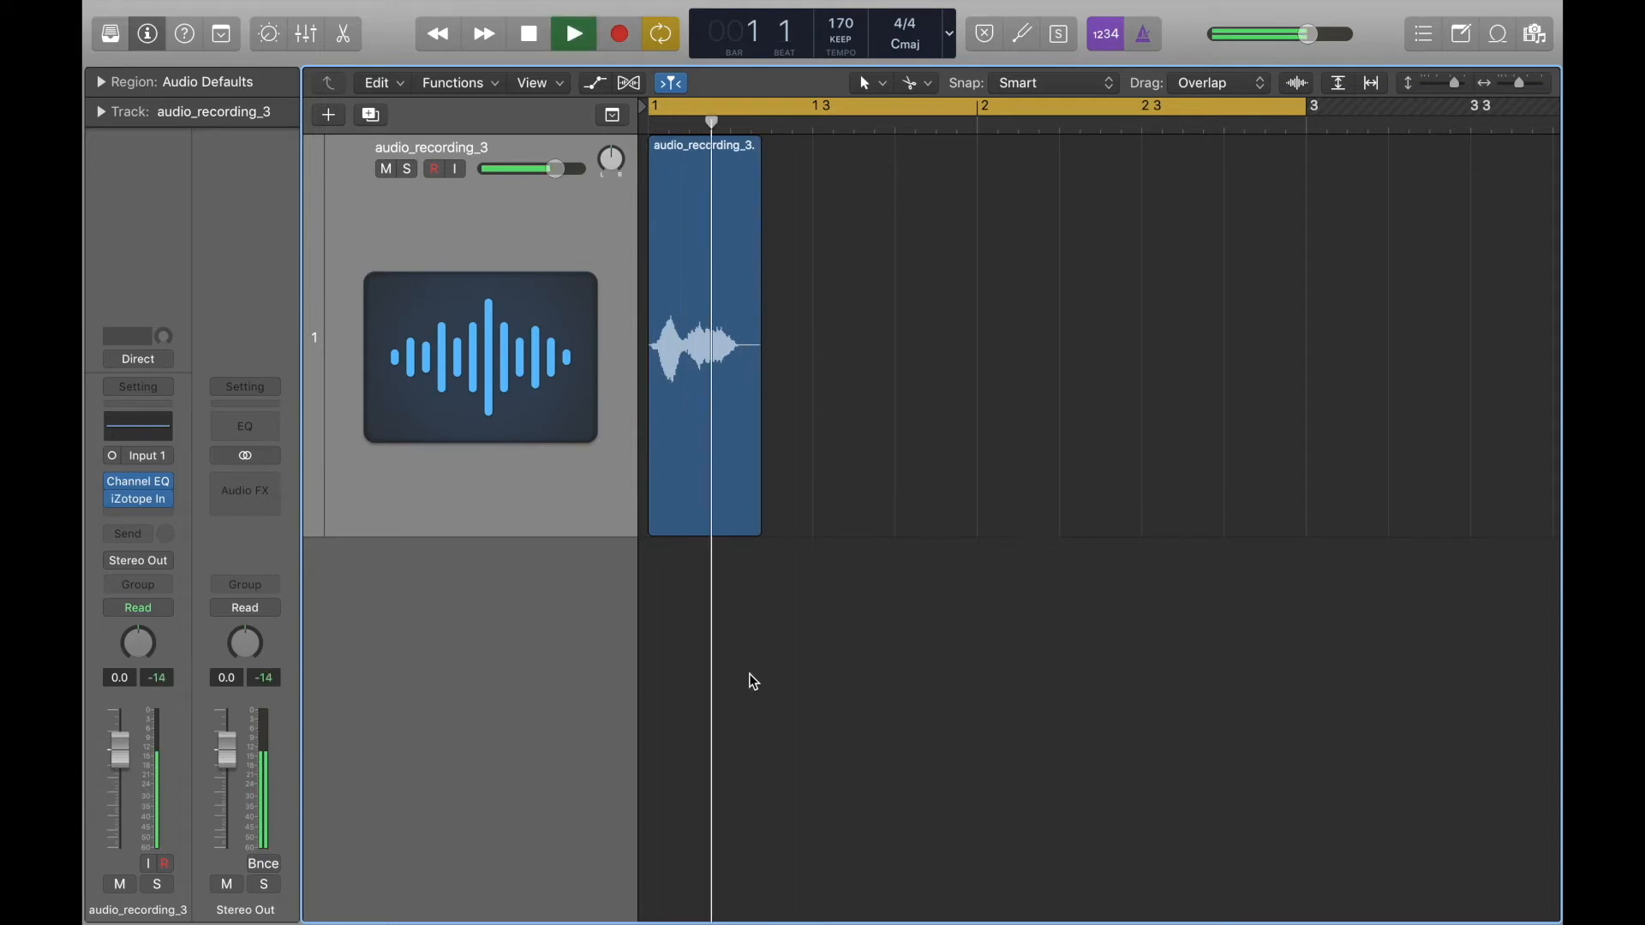
key("space")
left_click_drag(756, 526, 1263, 622)
key("space")
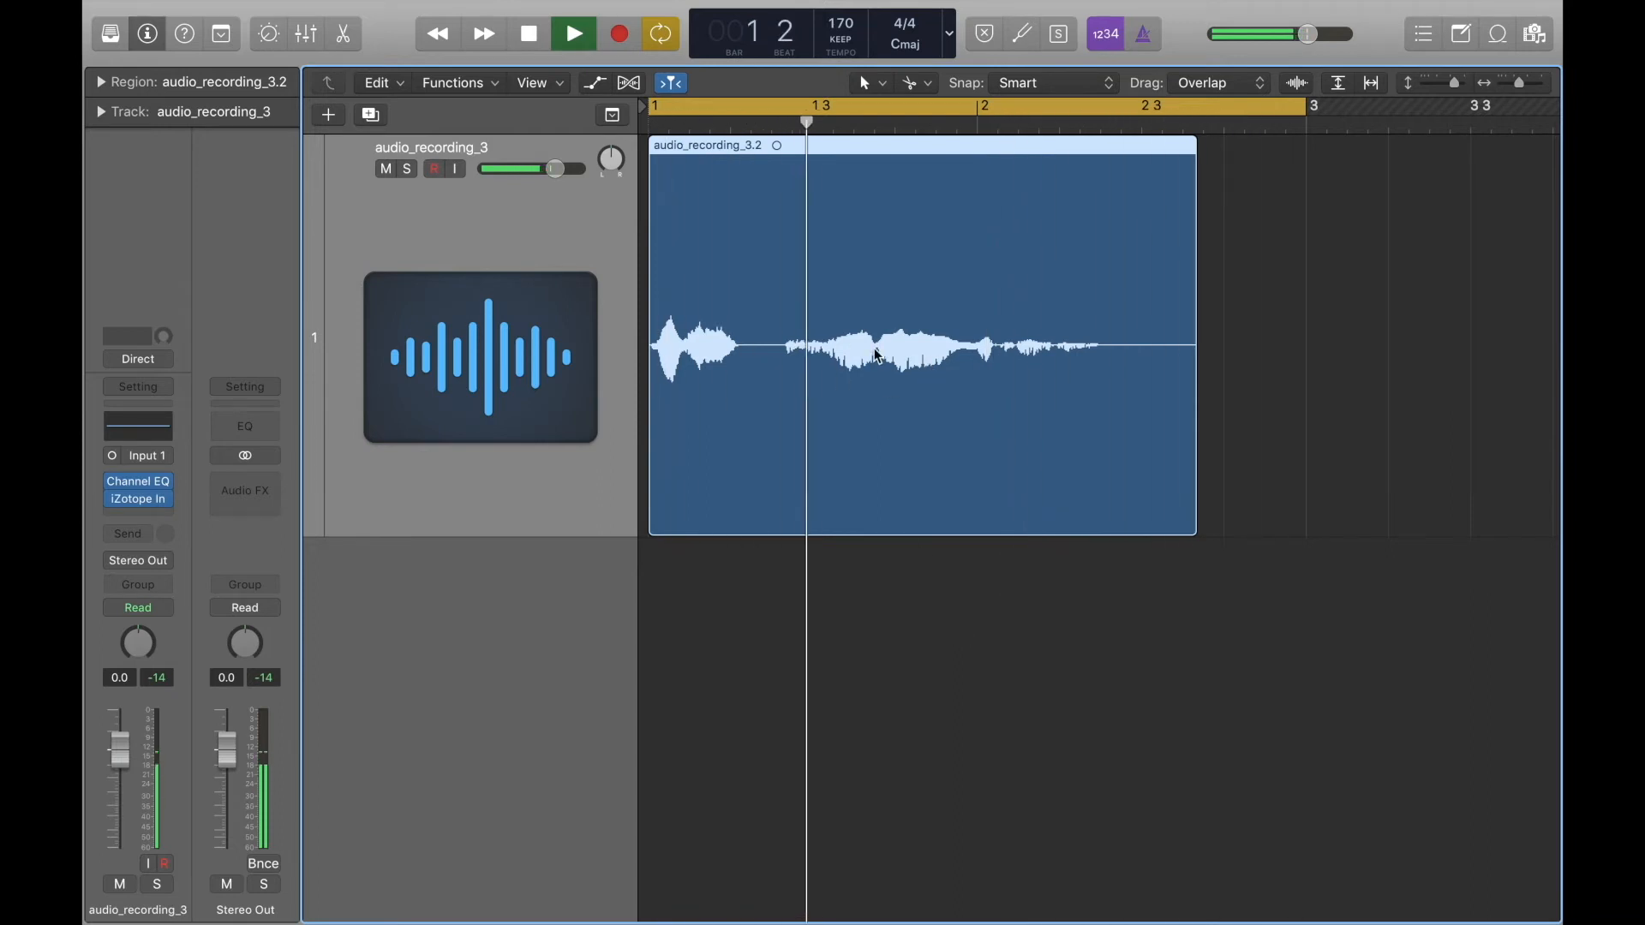
key("space")
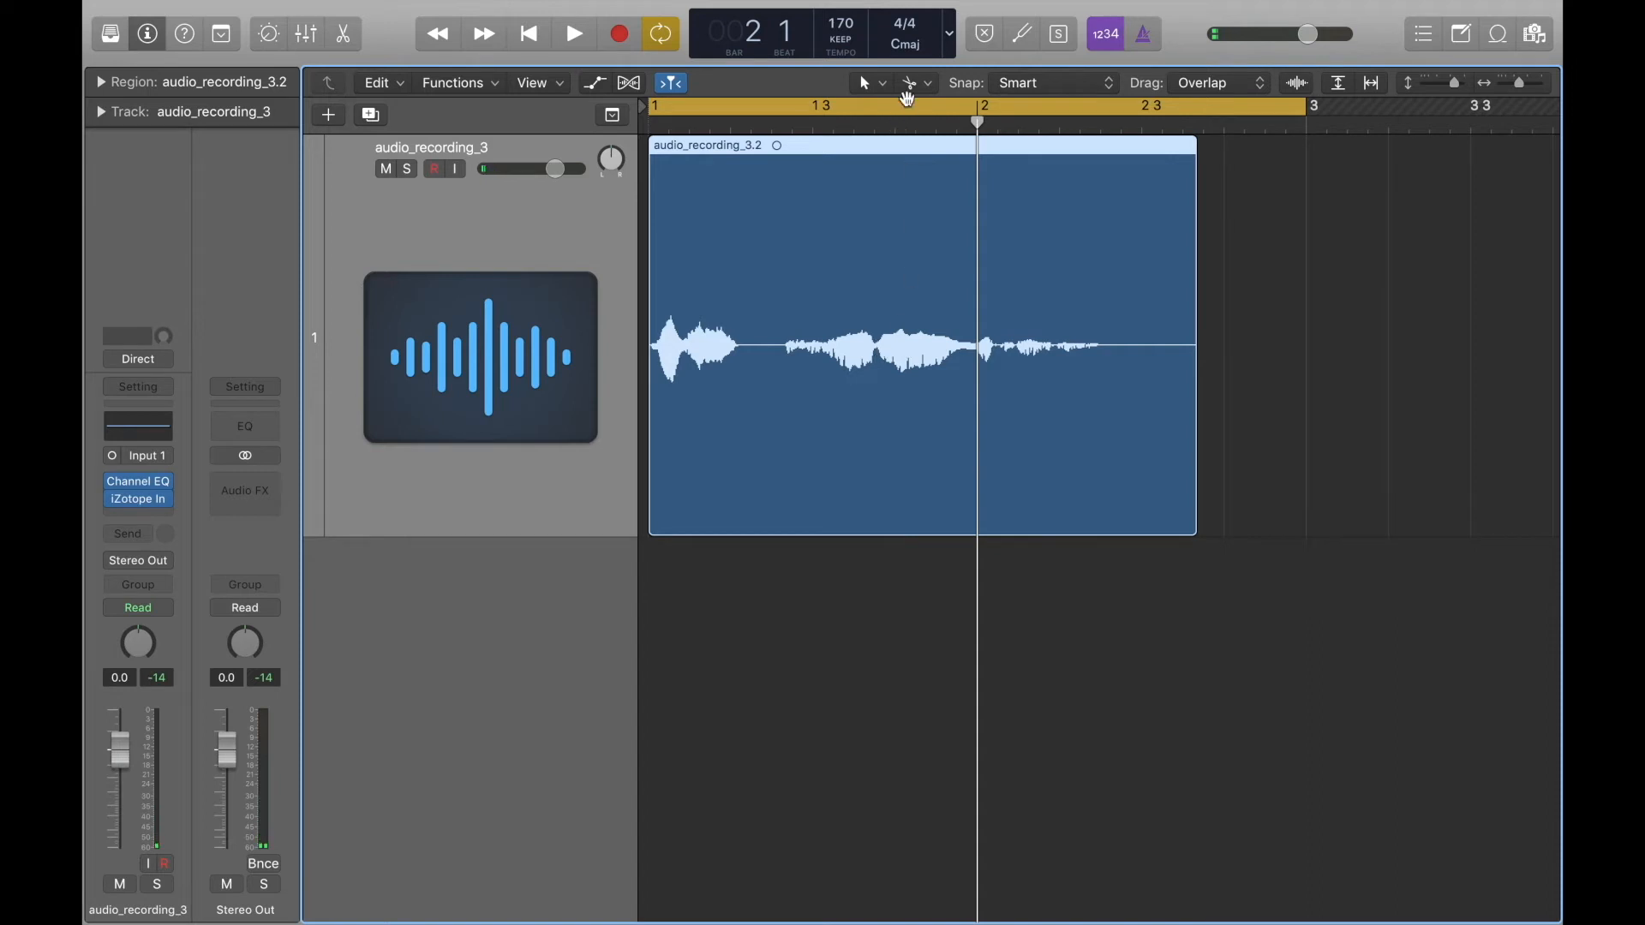
Isolate the sound between just before beat 4 of bar 1 and just before bar 2, delete the rest, and move it to bar 1.
left_click(879, 364, "super")
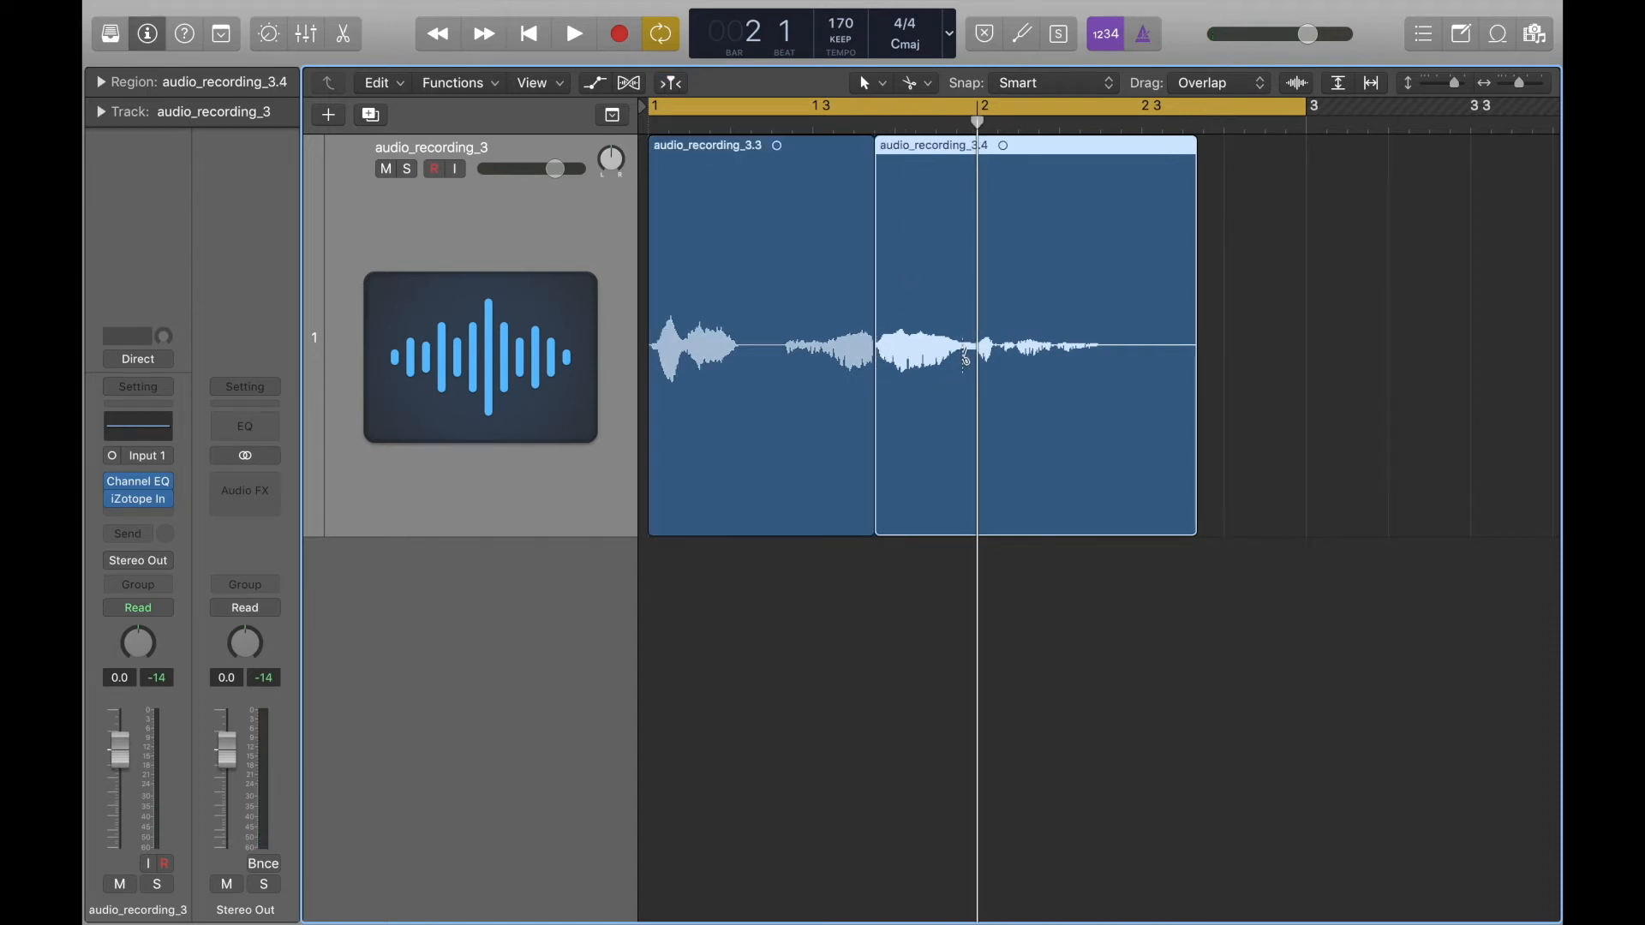
left_click(966, 358, "super")
left_click(727, 253)
key("Delete")
left_click(1106, 292)
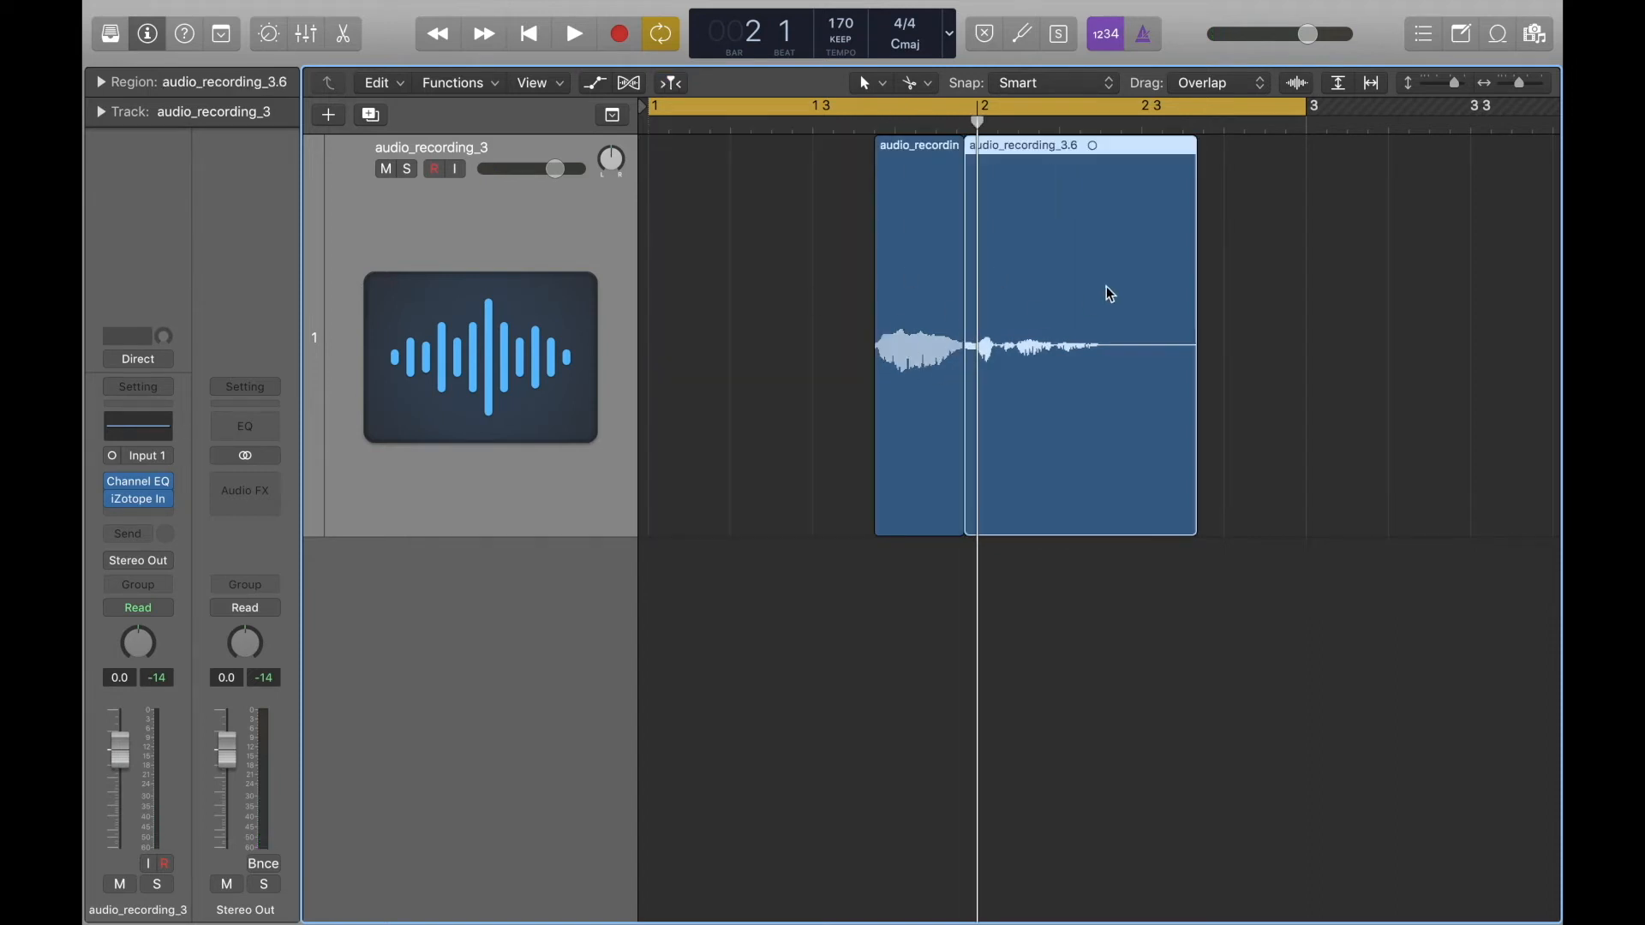
key("Delete")
left_click_drag(914, 279, 689, 260)
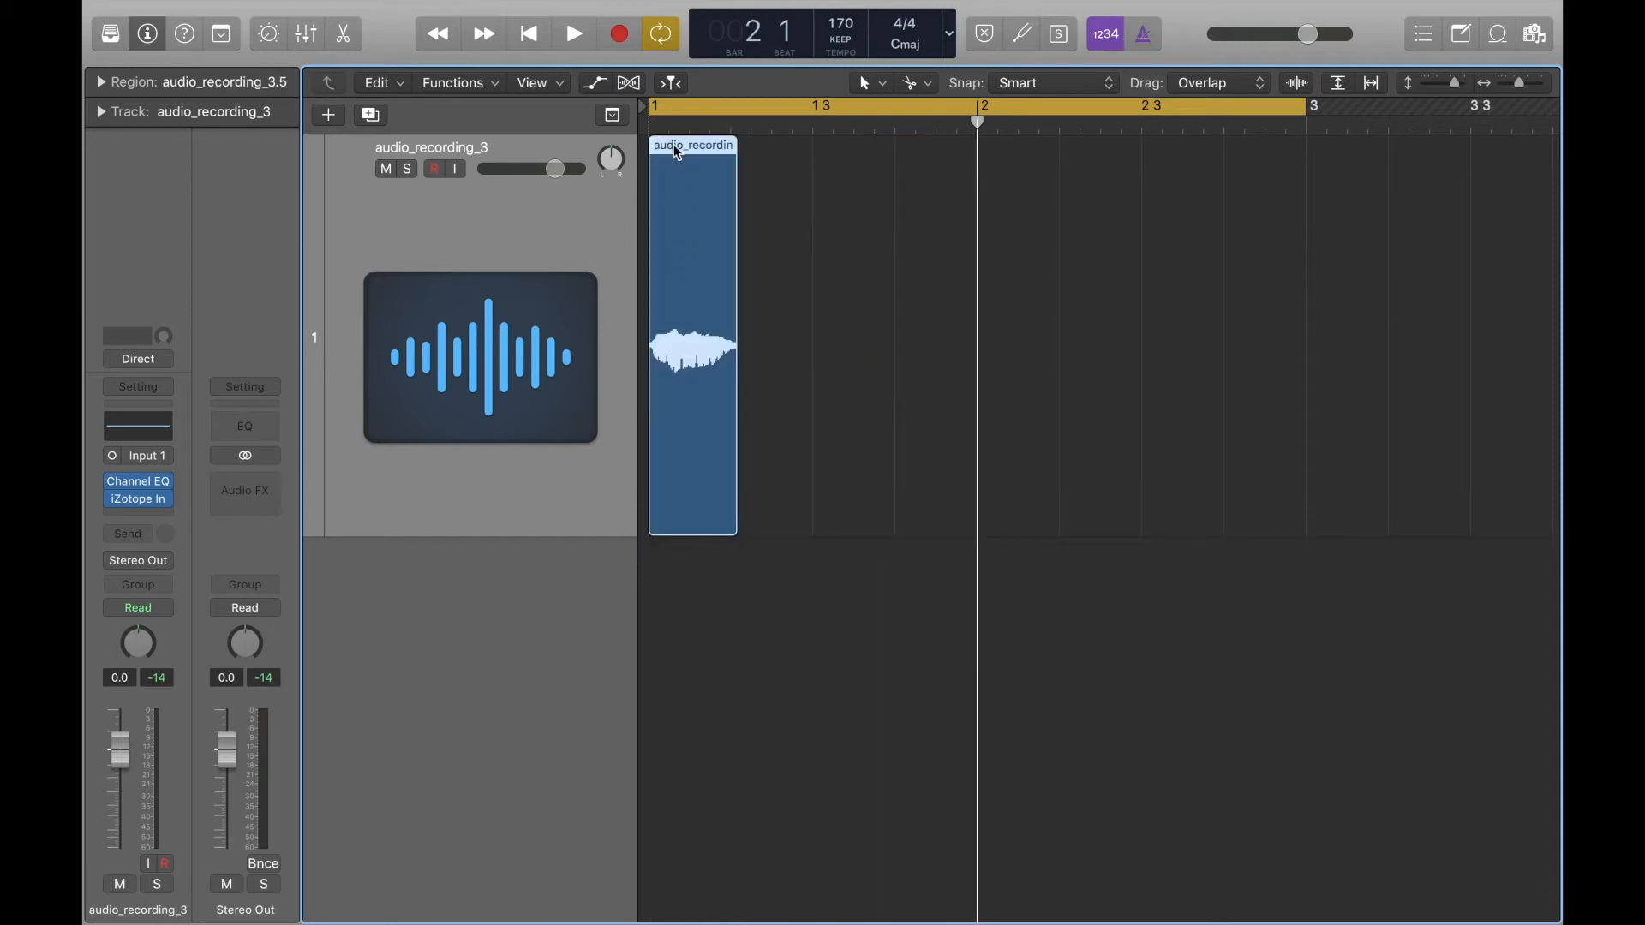
Set the tempo to 100, copy the short region onto beats 2, 3 and 4 of bar 1, and play the pattern.
left_click_drag(676, 154, 756, 169)
left_click_drag(837, 25, 839, 68)
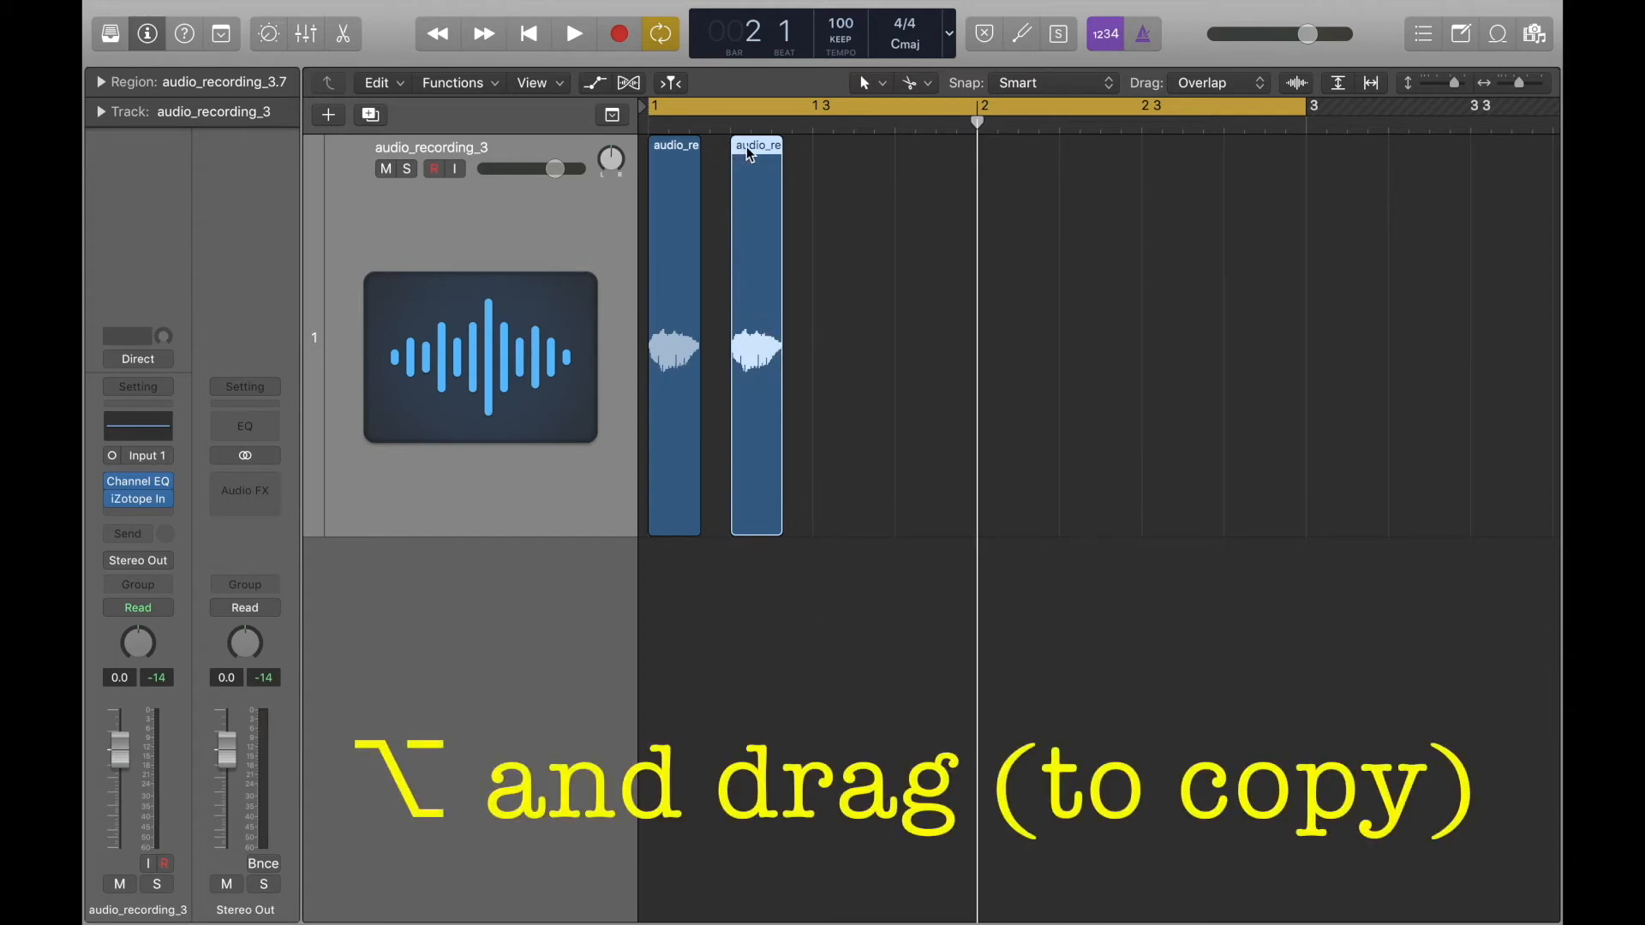
left_click_drag(749, 147, 915, 153)
key("space")
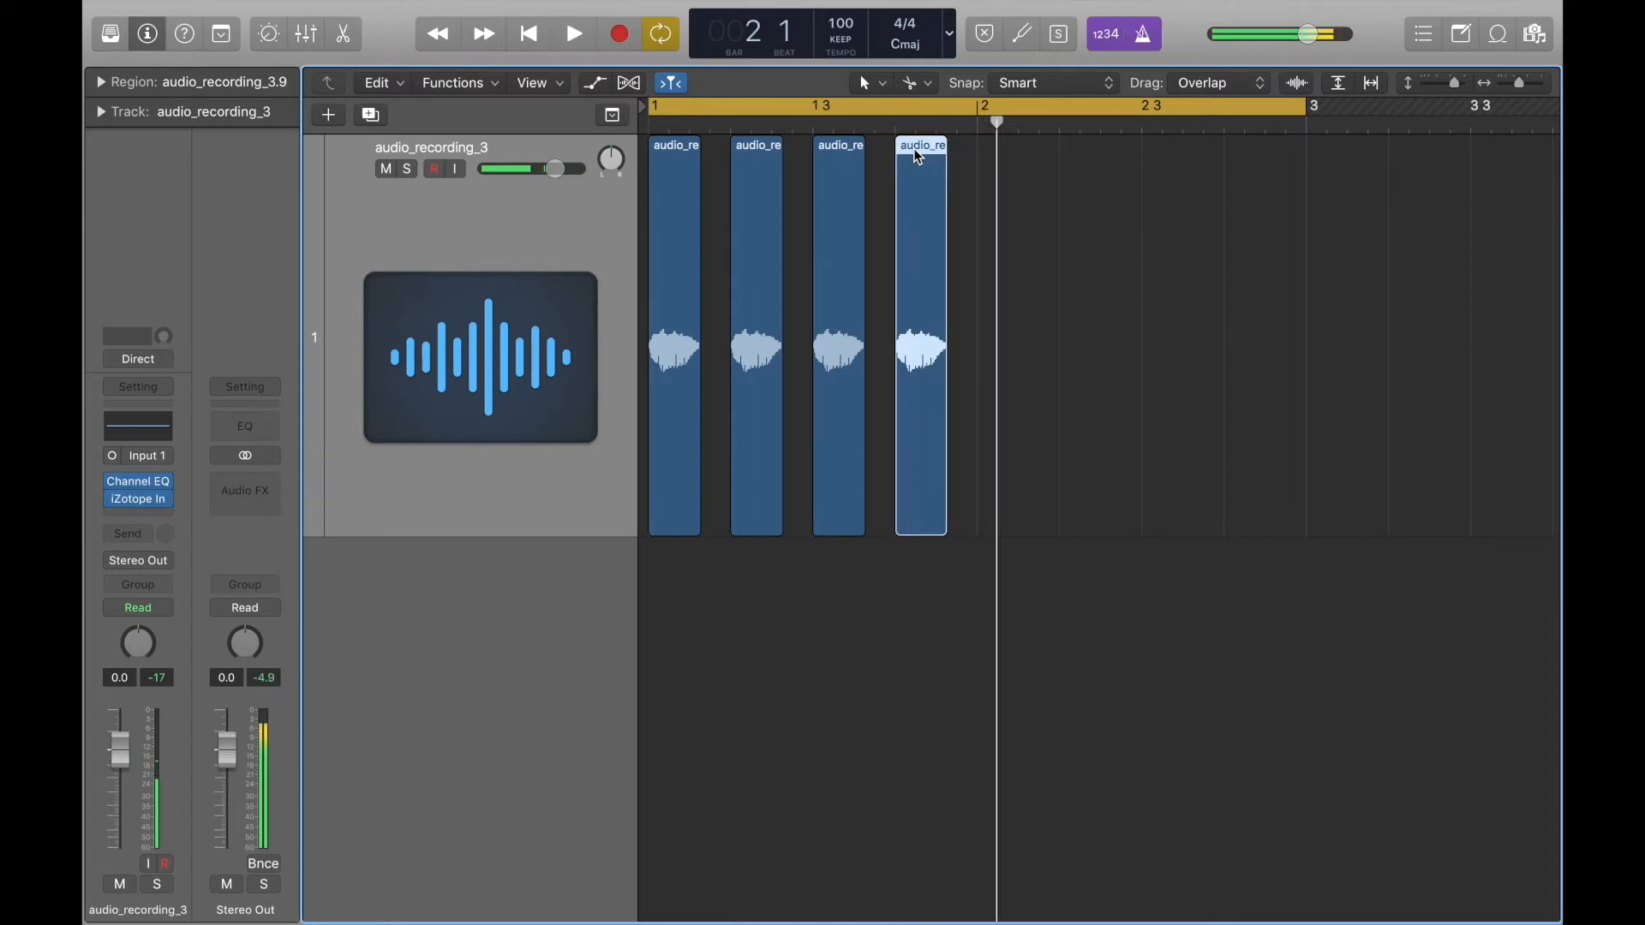
Copy the four regions of bar 1 to the start of bar 2 and play the two-bar pattern.
mouse_move(965, 188)
left_mouse_down()
mouse_move(667, 167)
mouse_move(996, 195)
left_mouse_up()
key("space")
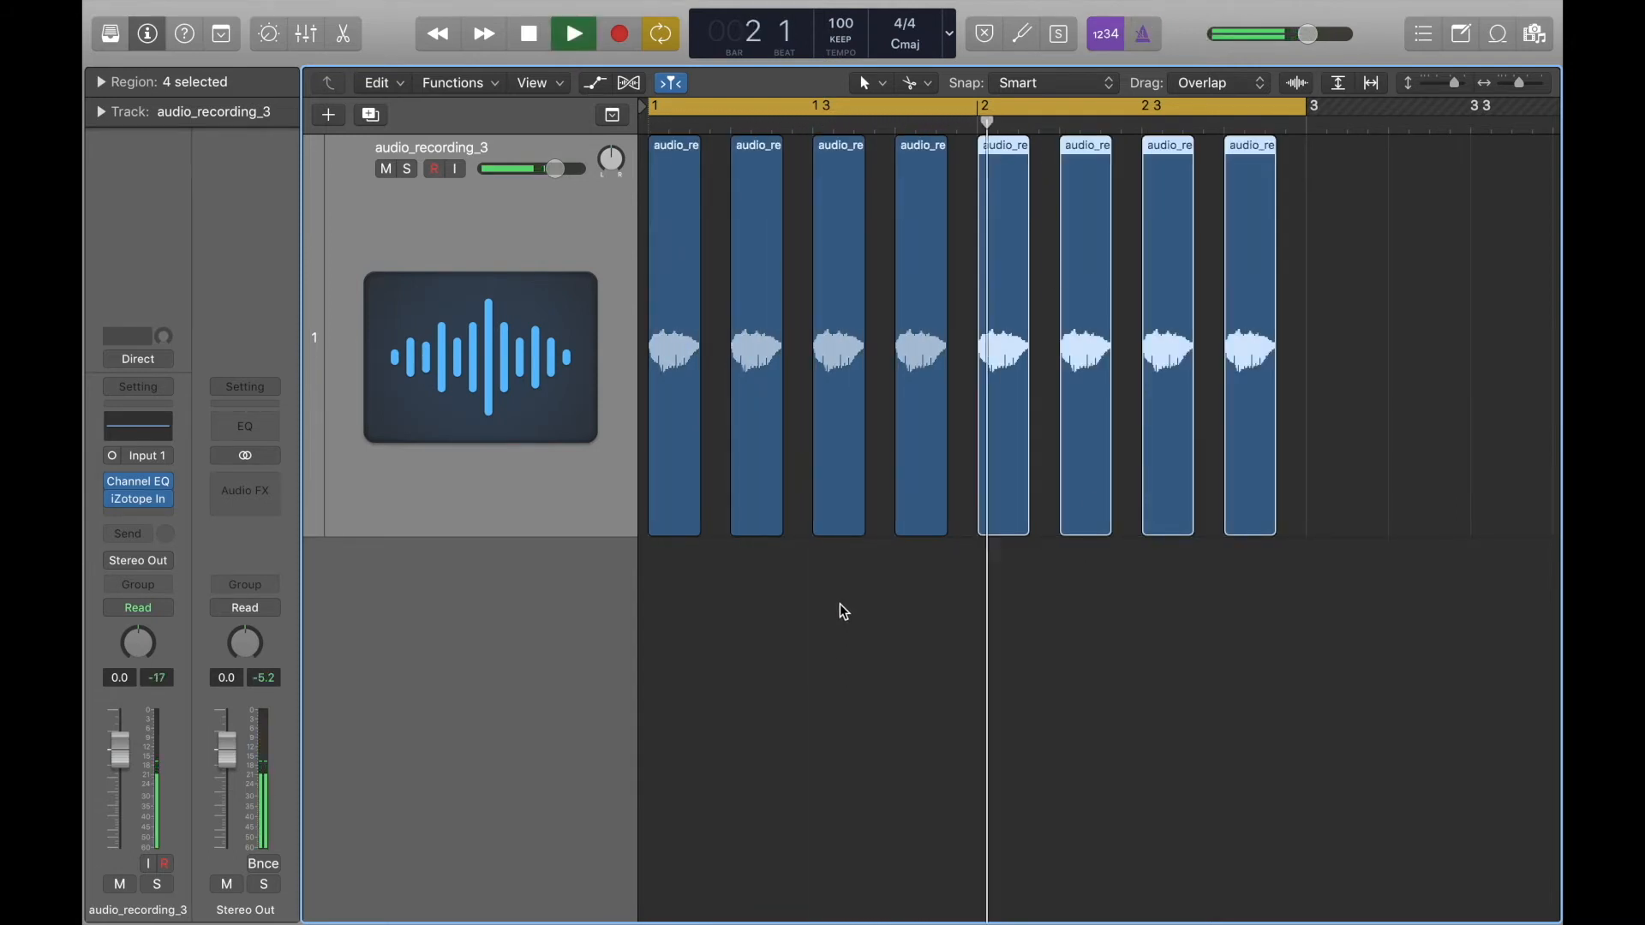
key("space")
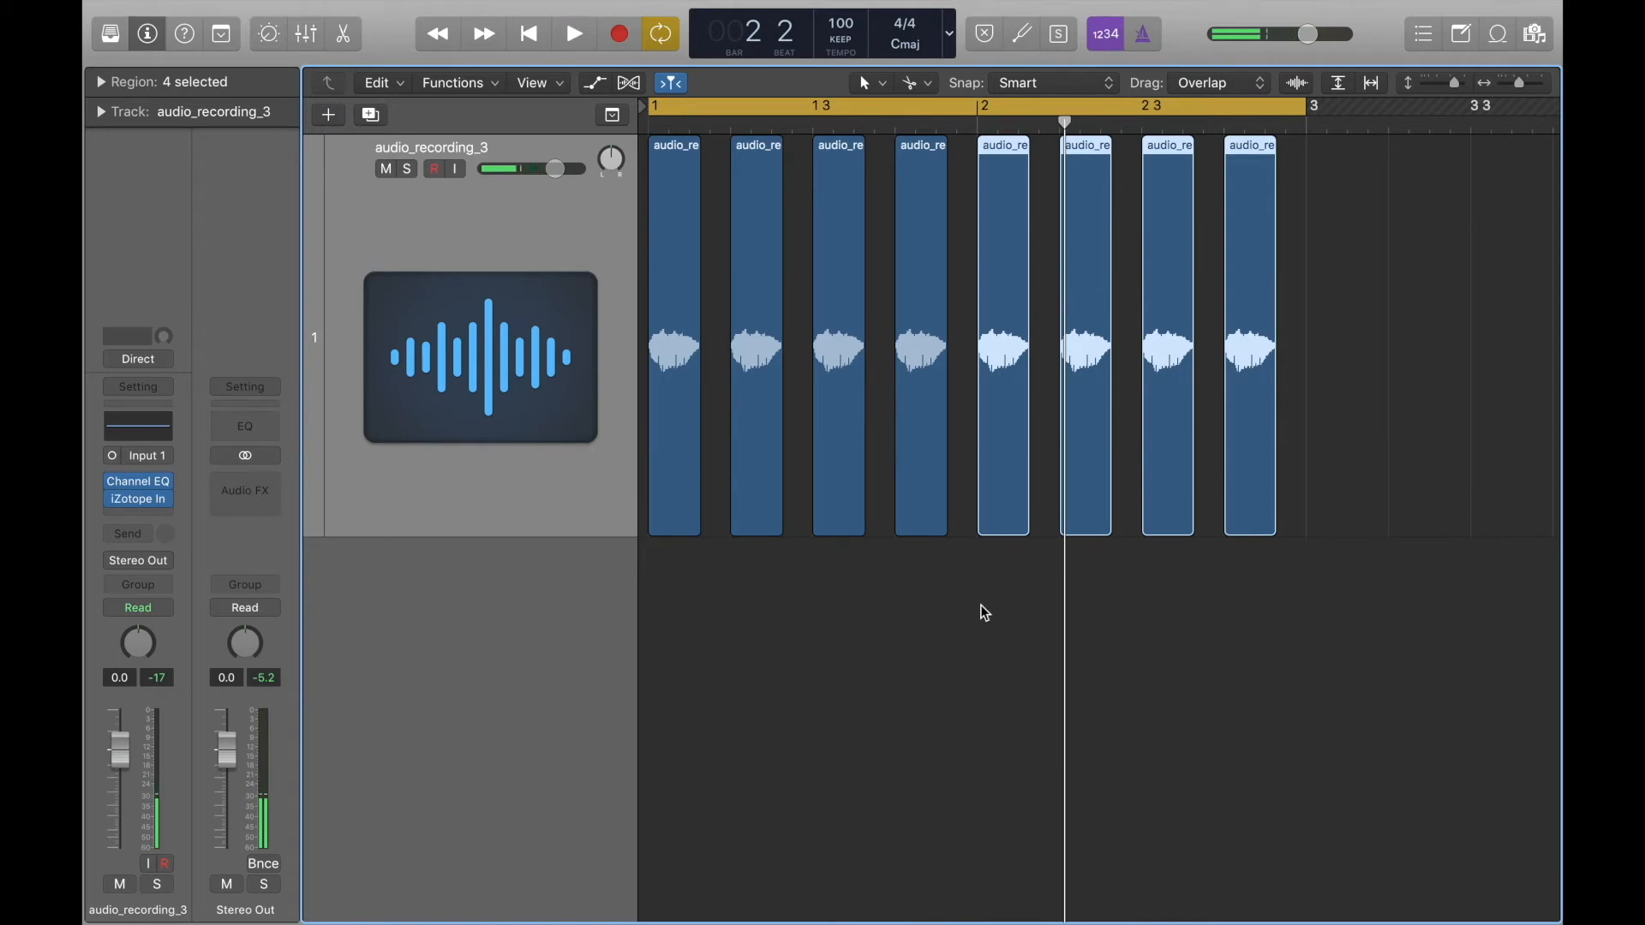
key("space")
key("space")
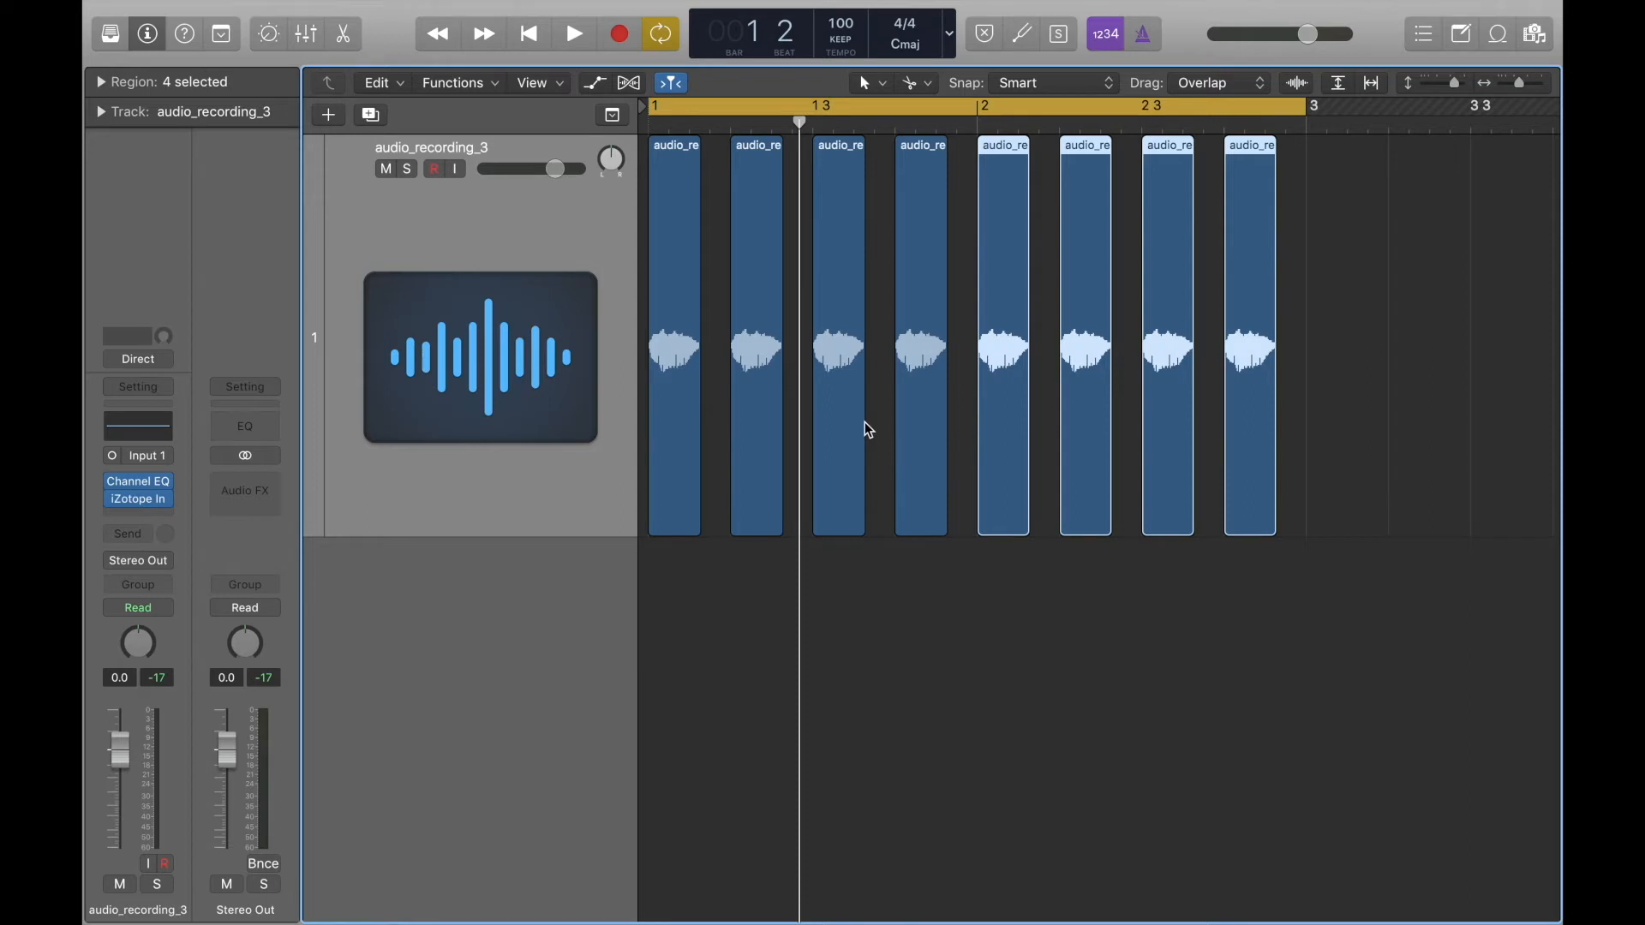
key("space")
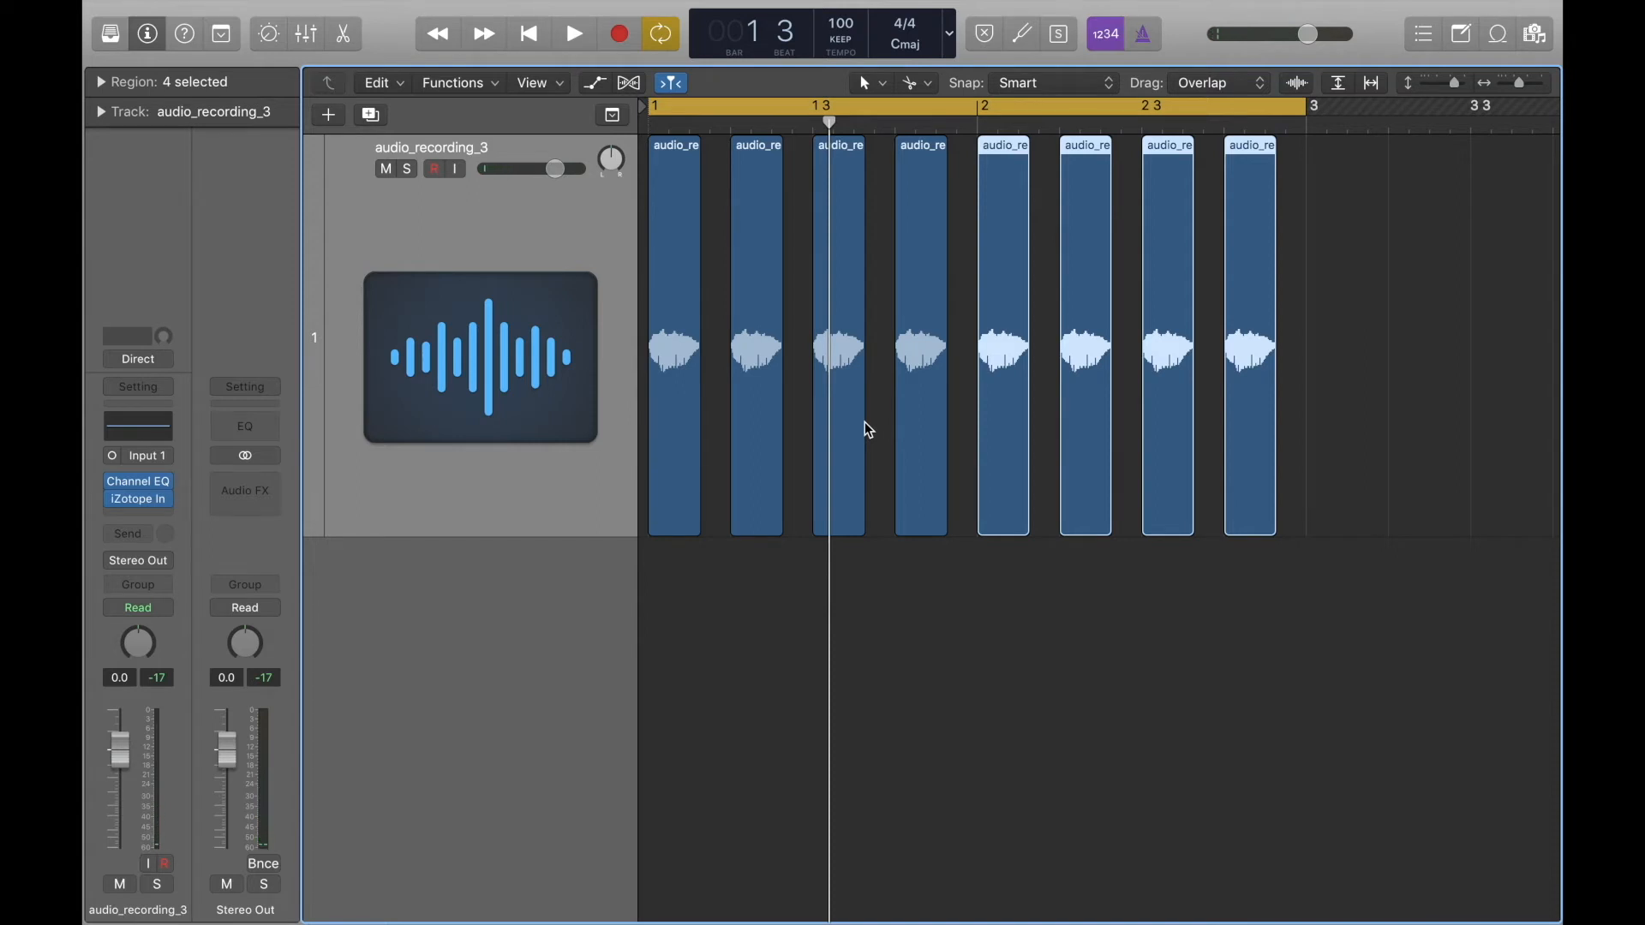
Add a very short fade-in, about 5 ticks long, to the start of all eight regions at once.
left_click_drag(665, 569, 1261, 474)
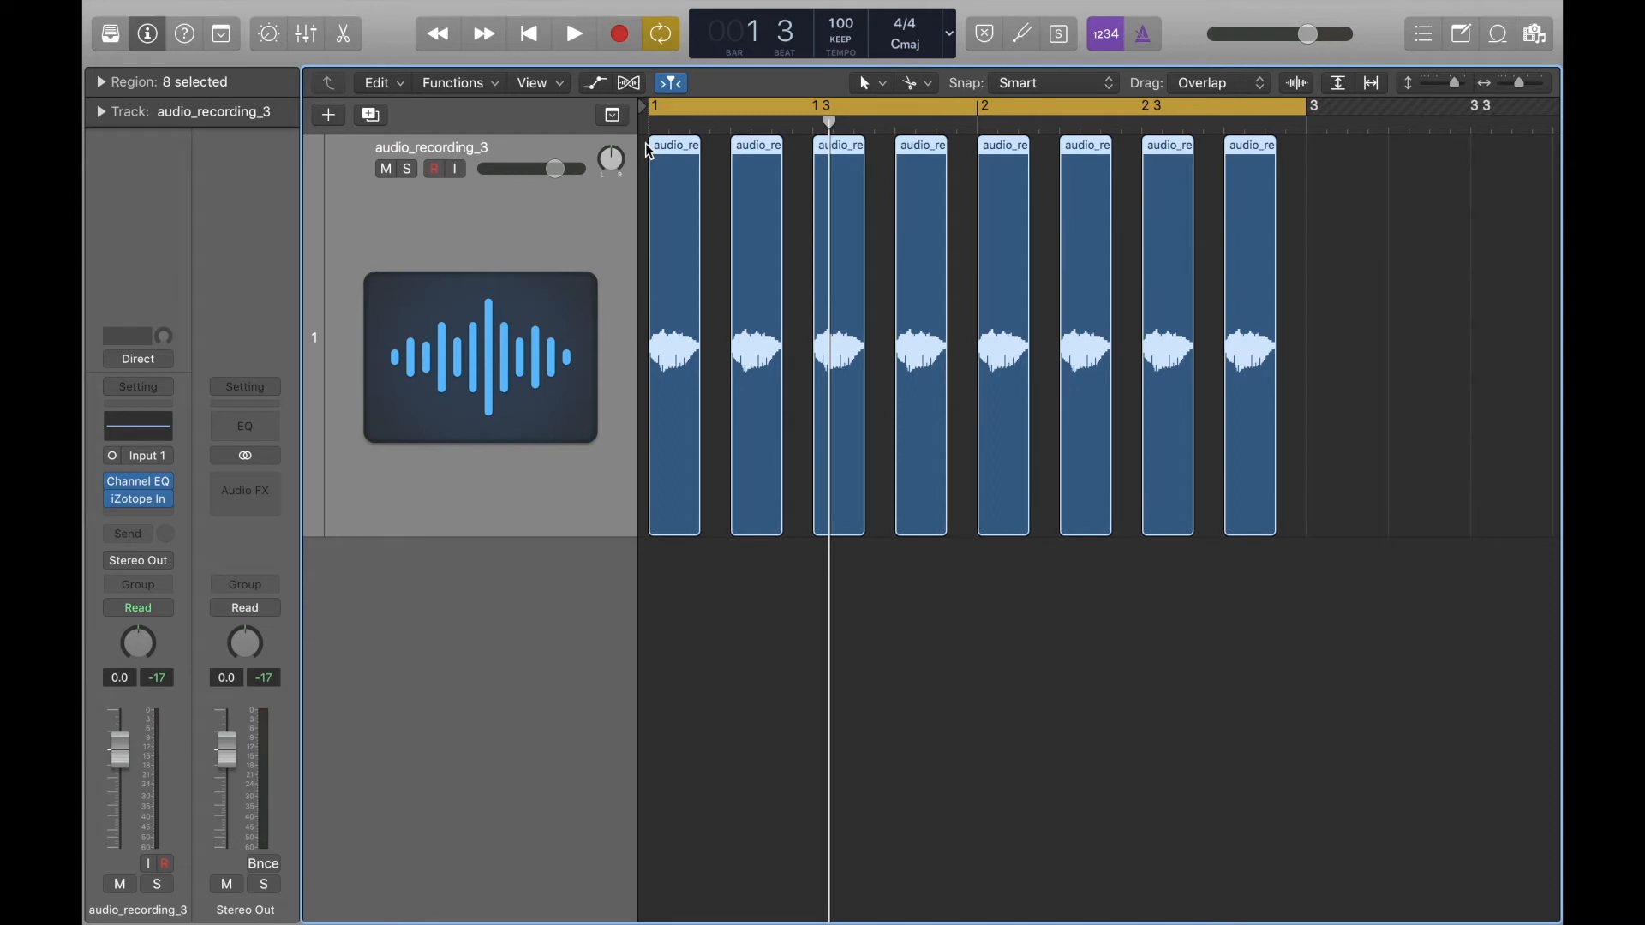
mouse_move(652, 147)
left_mouse_down()
mouse_move(675, 157)
mouse_move(655, 156)
left_mouse_up()
left_click_drag(656, 361, 661, 367)
left_click_drag(650, 476, 672, 548)
left_click_drag(655, 451, 683, 481)
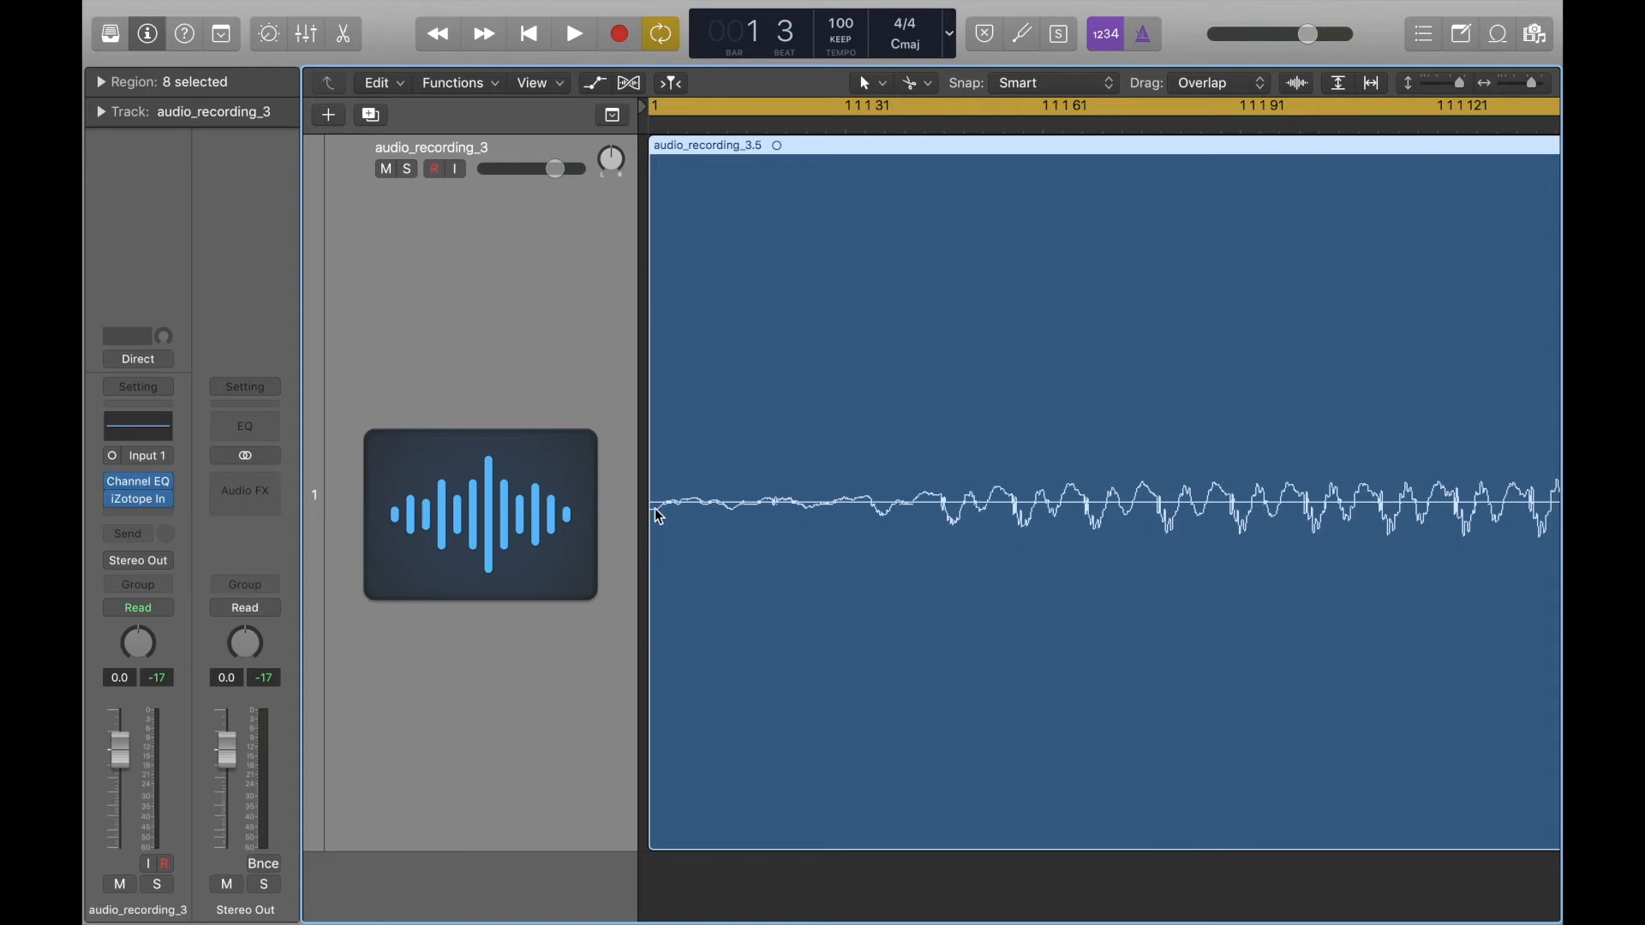
left_click(664, 154)
left_click_drag(665, 154, 680, 158)
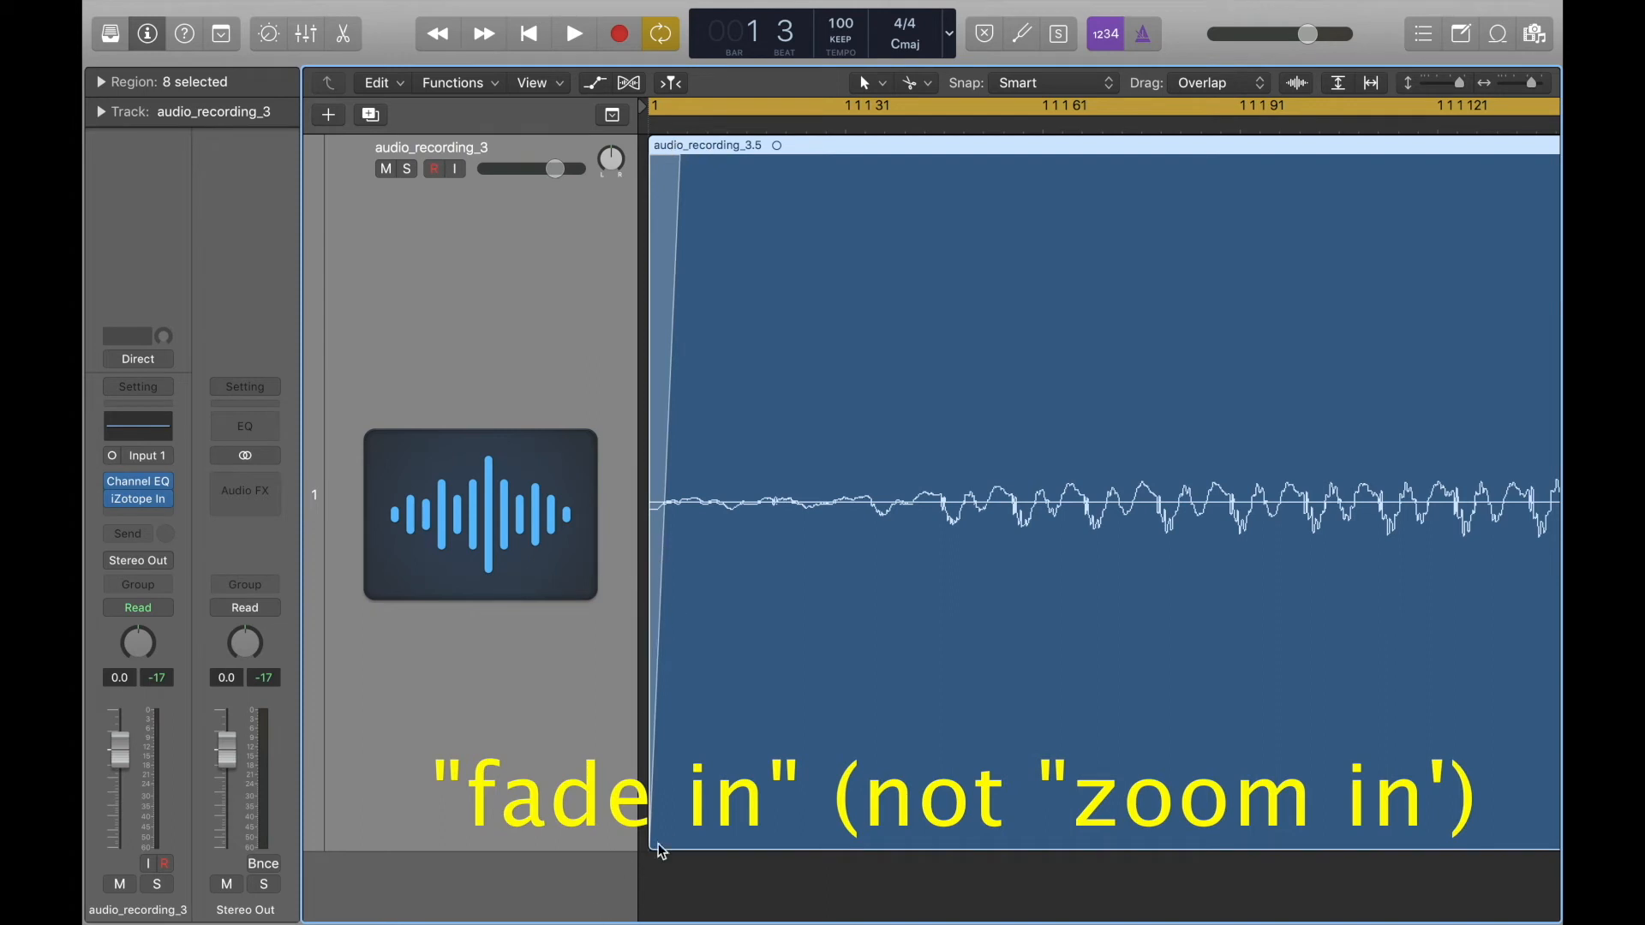
Play the pattern and listen to the faded starts of the eight regions.
key("space")
left_click(709, 809, "ctrl+alt")
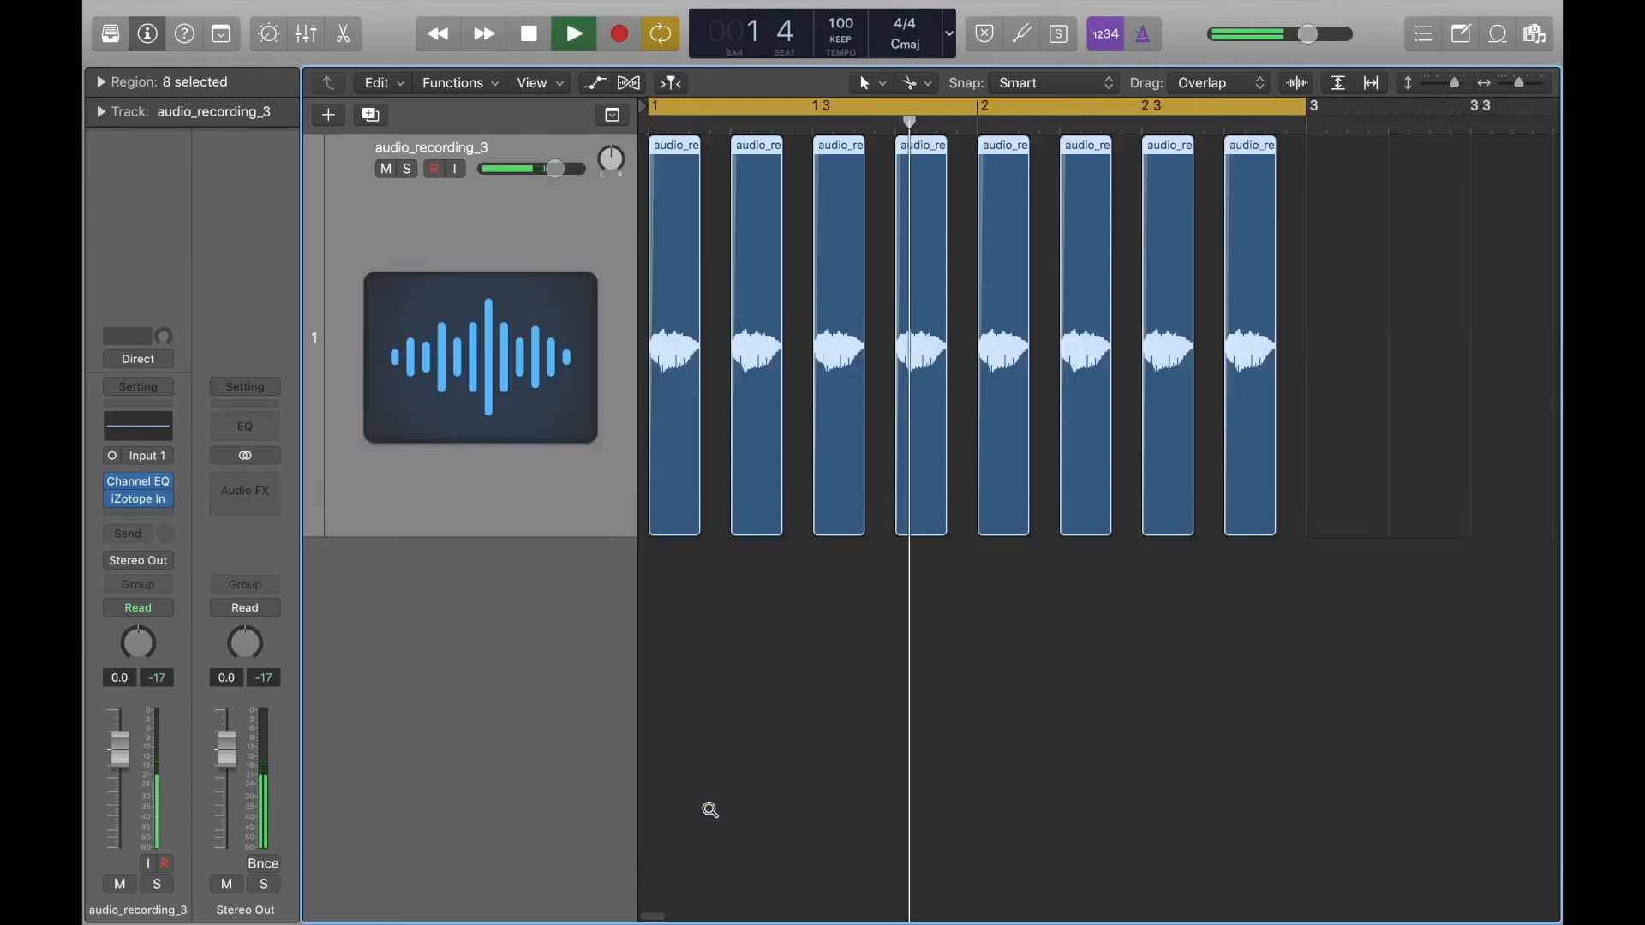
key("space")
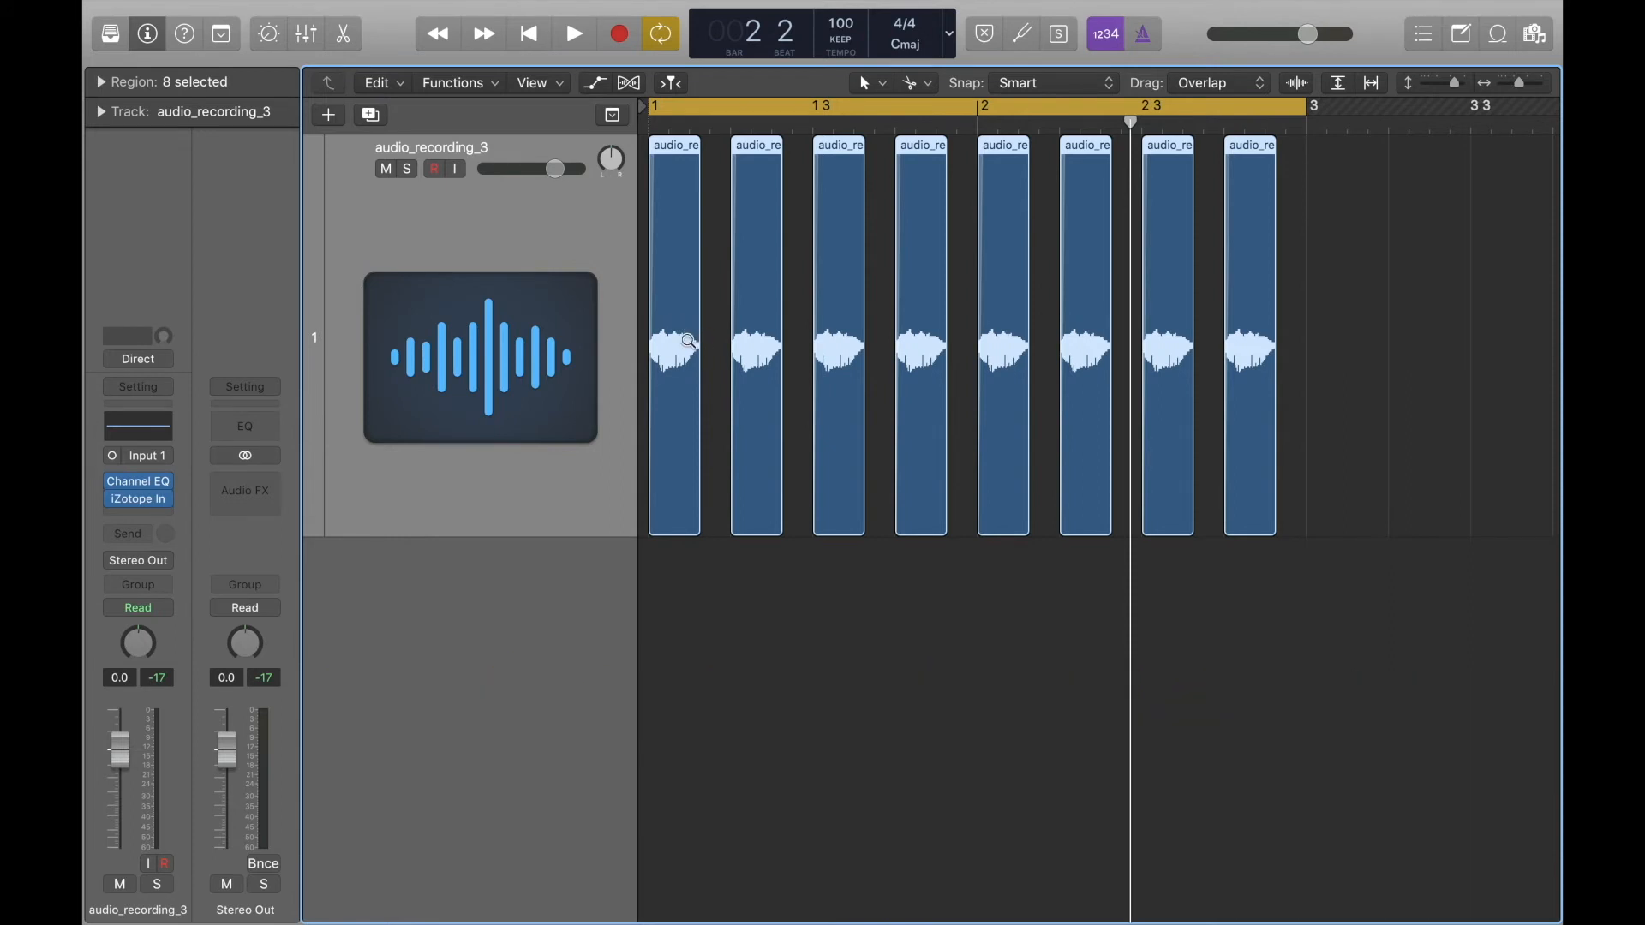
Add a very short fade-out, about 3 ticks long, to the end of all eight selected regions.
left_click(688, 330)
left_click_drag(688, 330, 714, 366)
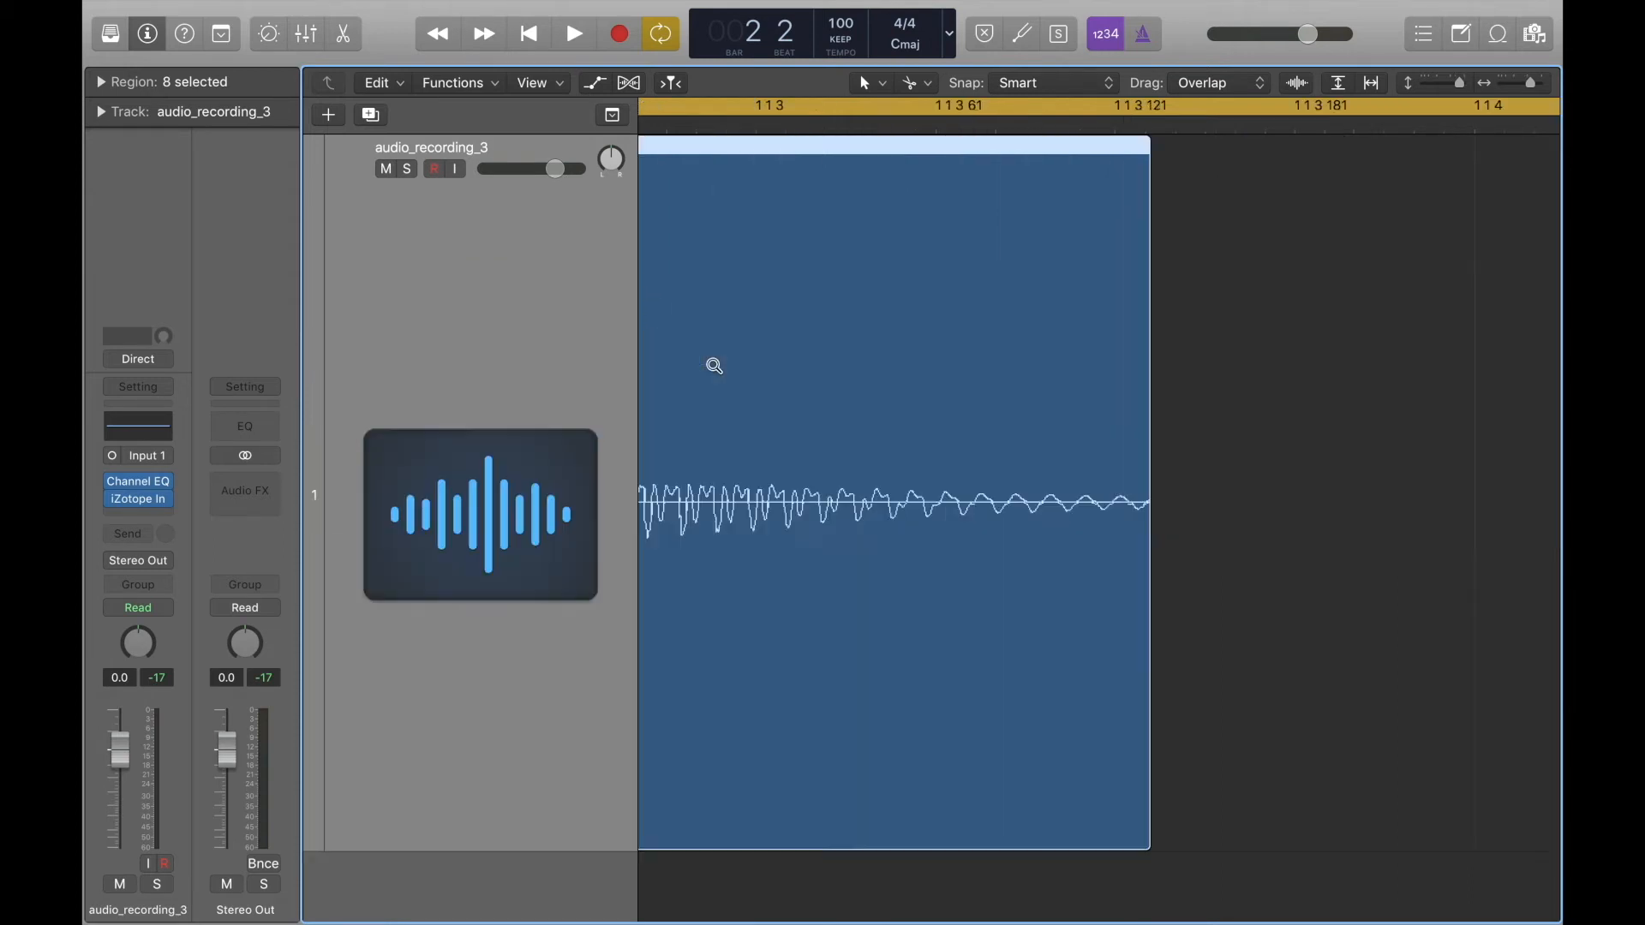
left_click_drag(1110, 473, 1200, 589)
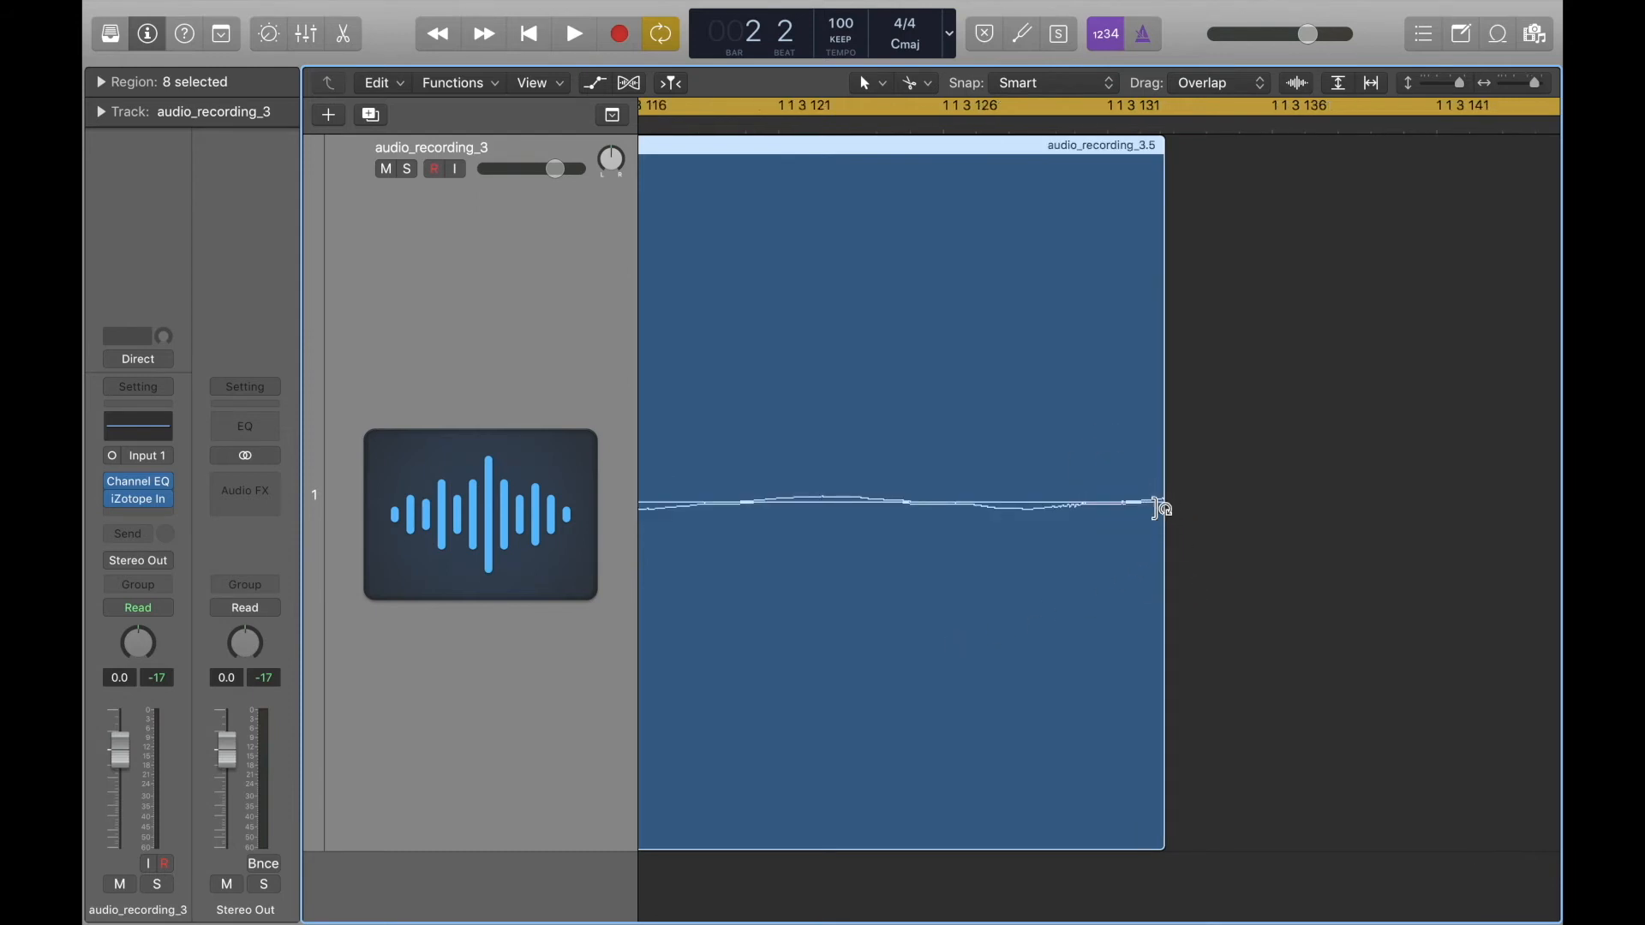
left_click(1164, 158)
left_click_drag(1164, 158, 1017, 163)
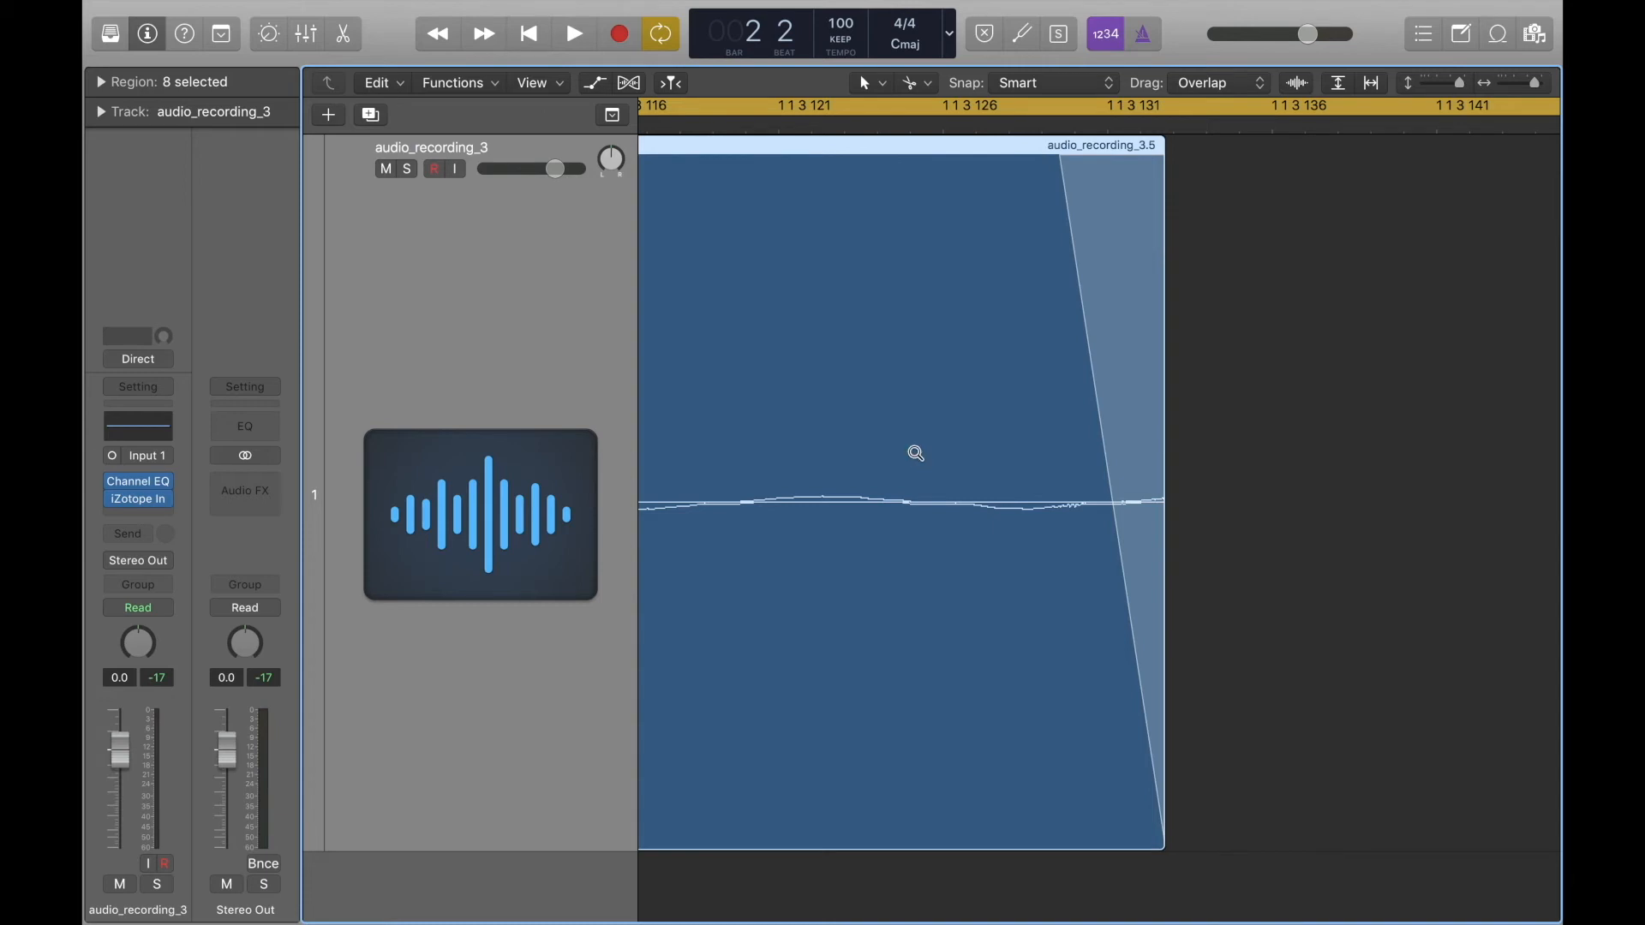
Play the pattern and lengthen the fade-ins and fade-outs of all eight selected regions.
left_click(921, 400, "ctrl+alt")
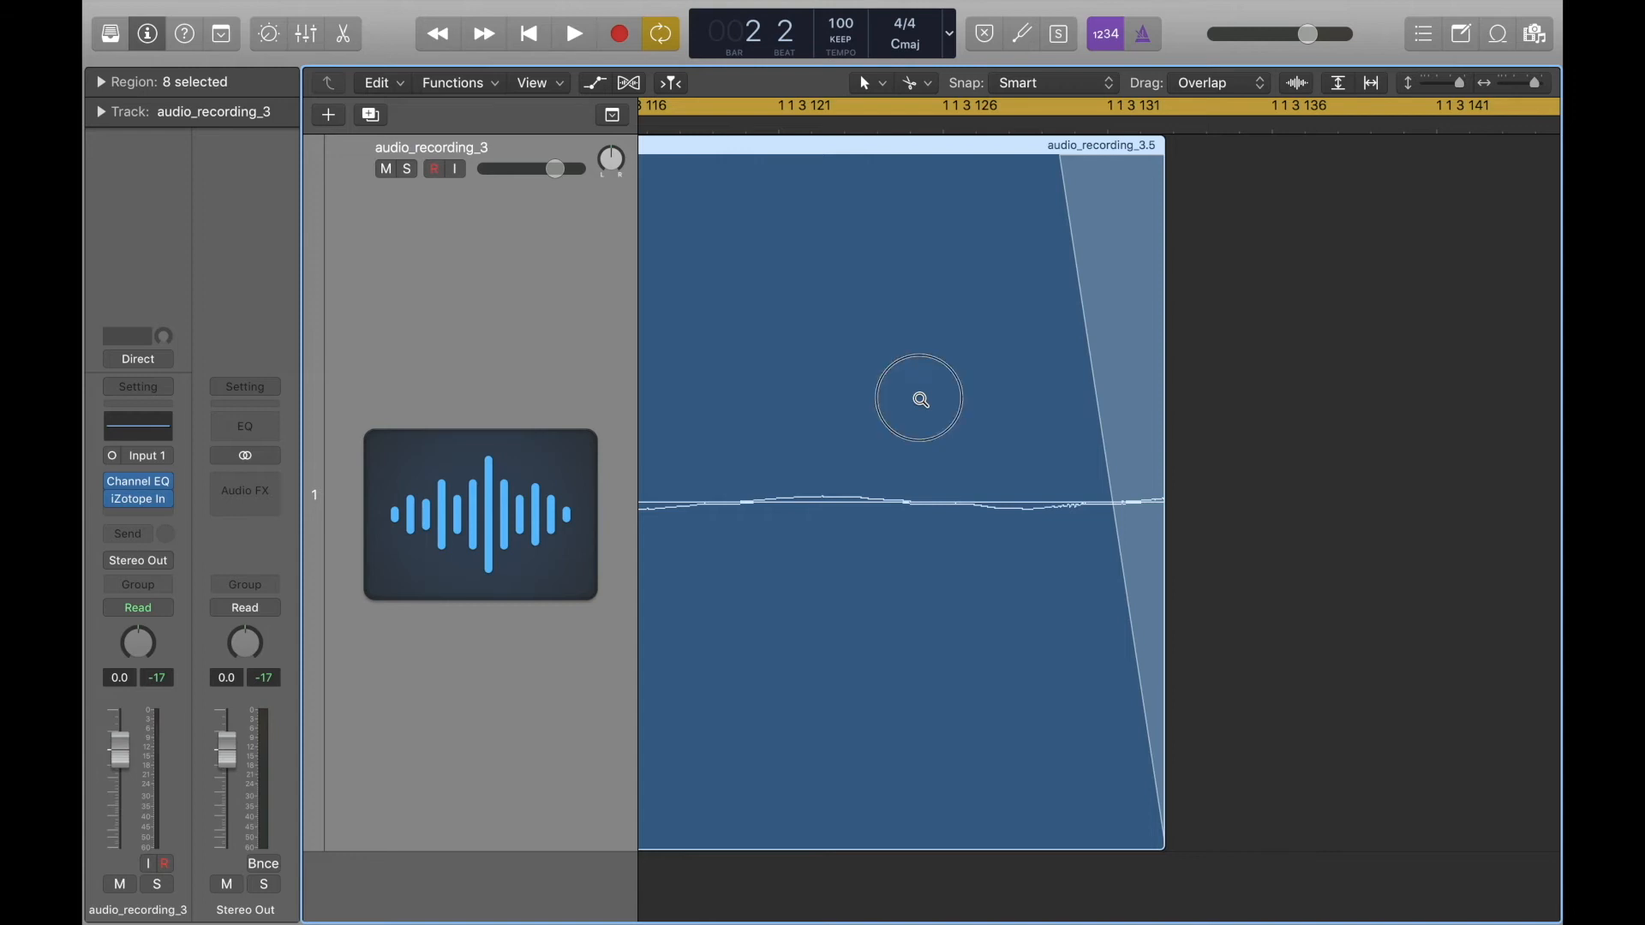
left_click(921, 400, "ctrl+alt")
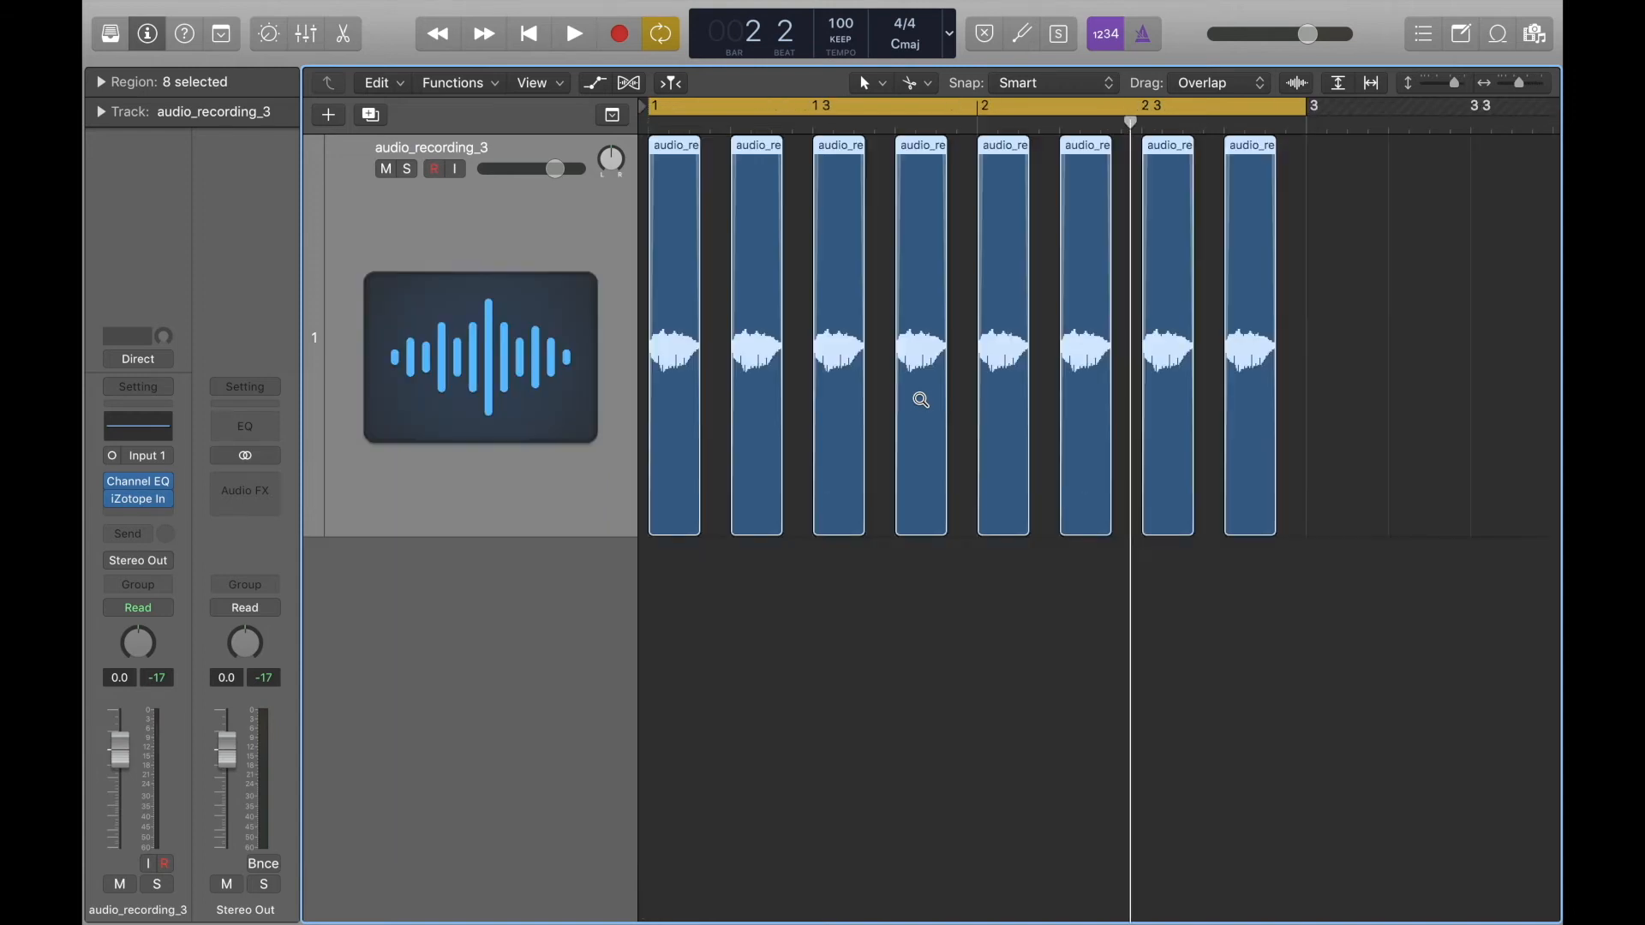
key("space")
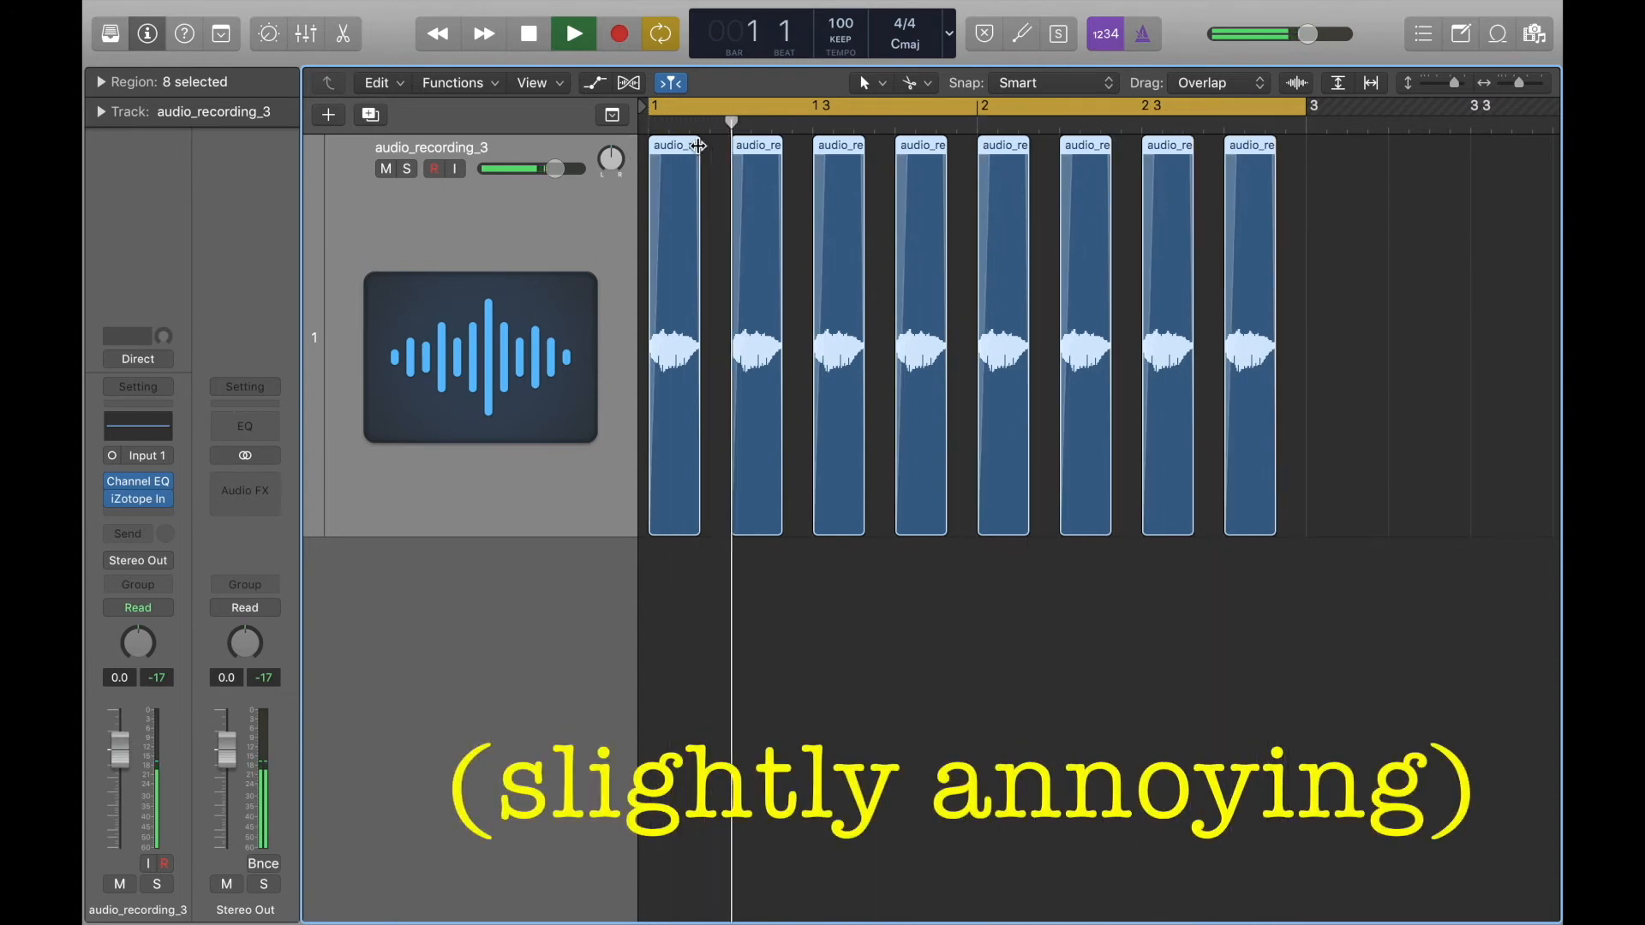
left_click(689, 171)
key("space")
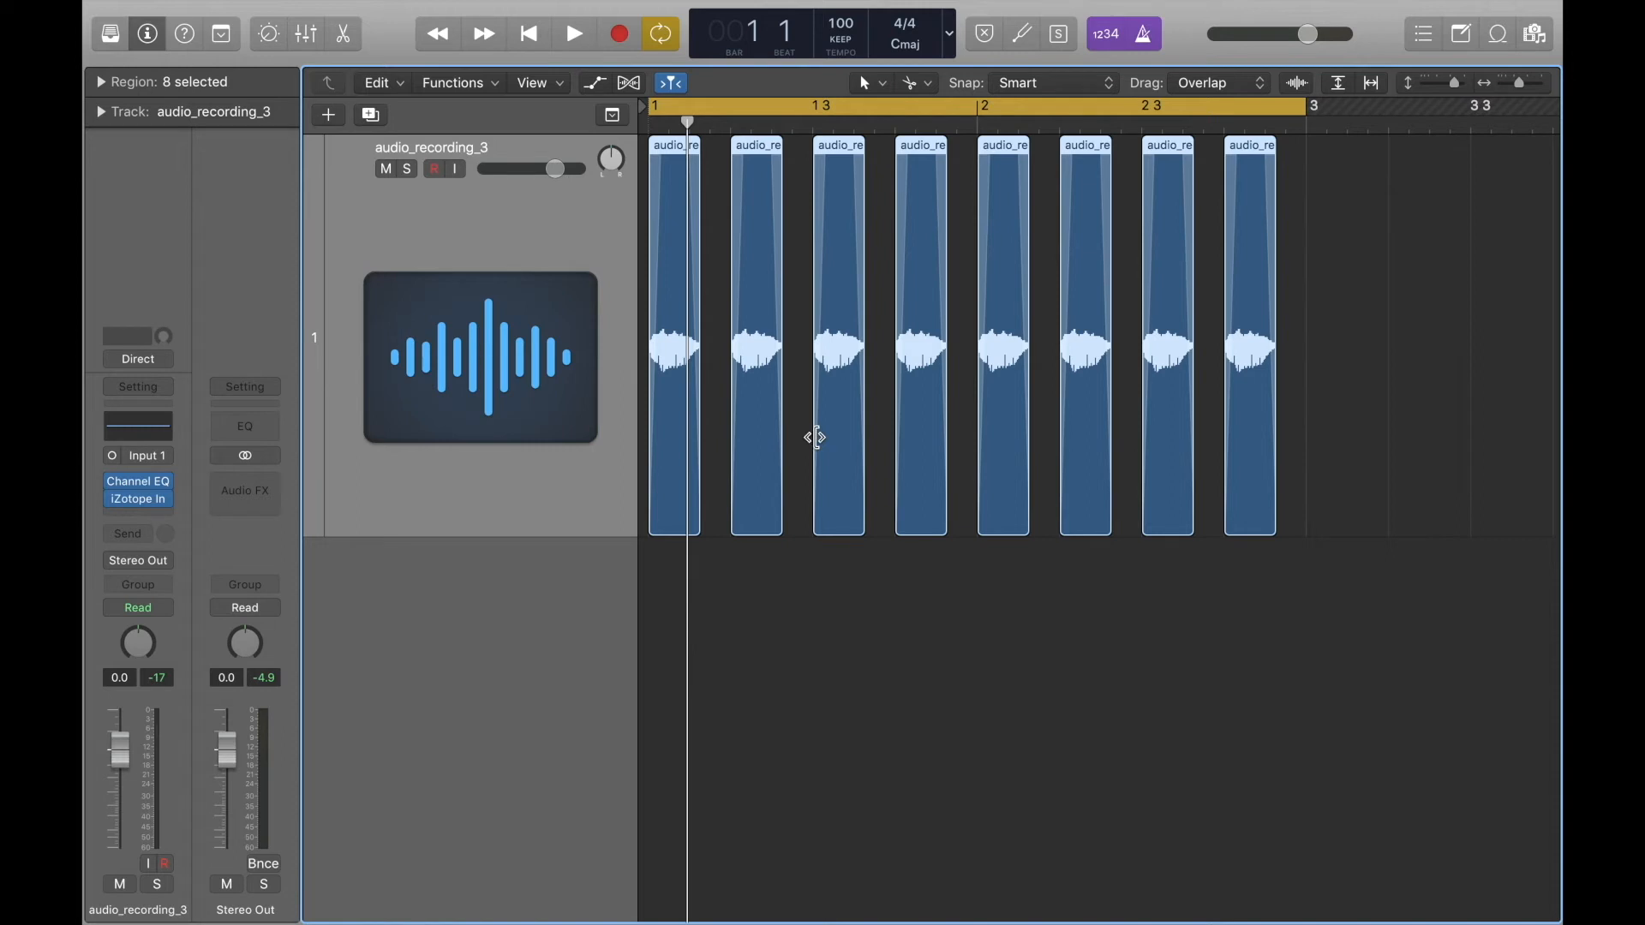
left_click(801, 598)
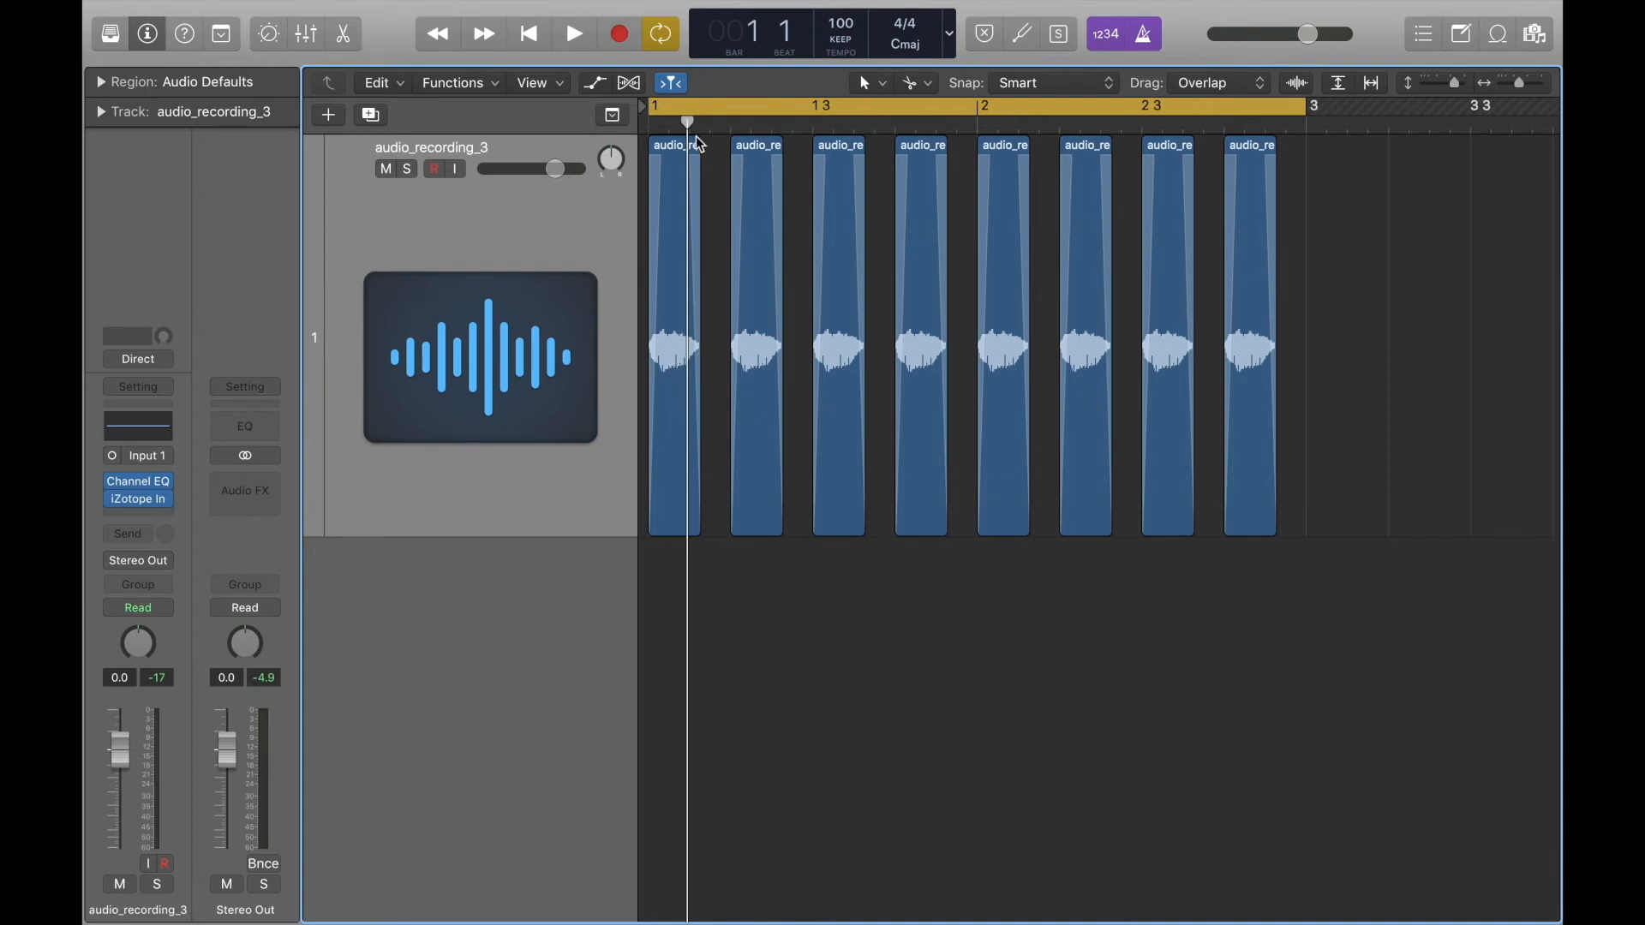
Open the first region of bar 1 in the audio file editor and enlarge the editor.
left_click(678, 174)
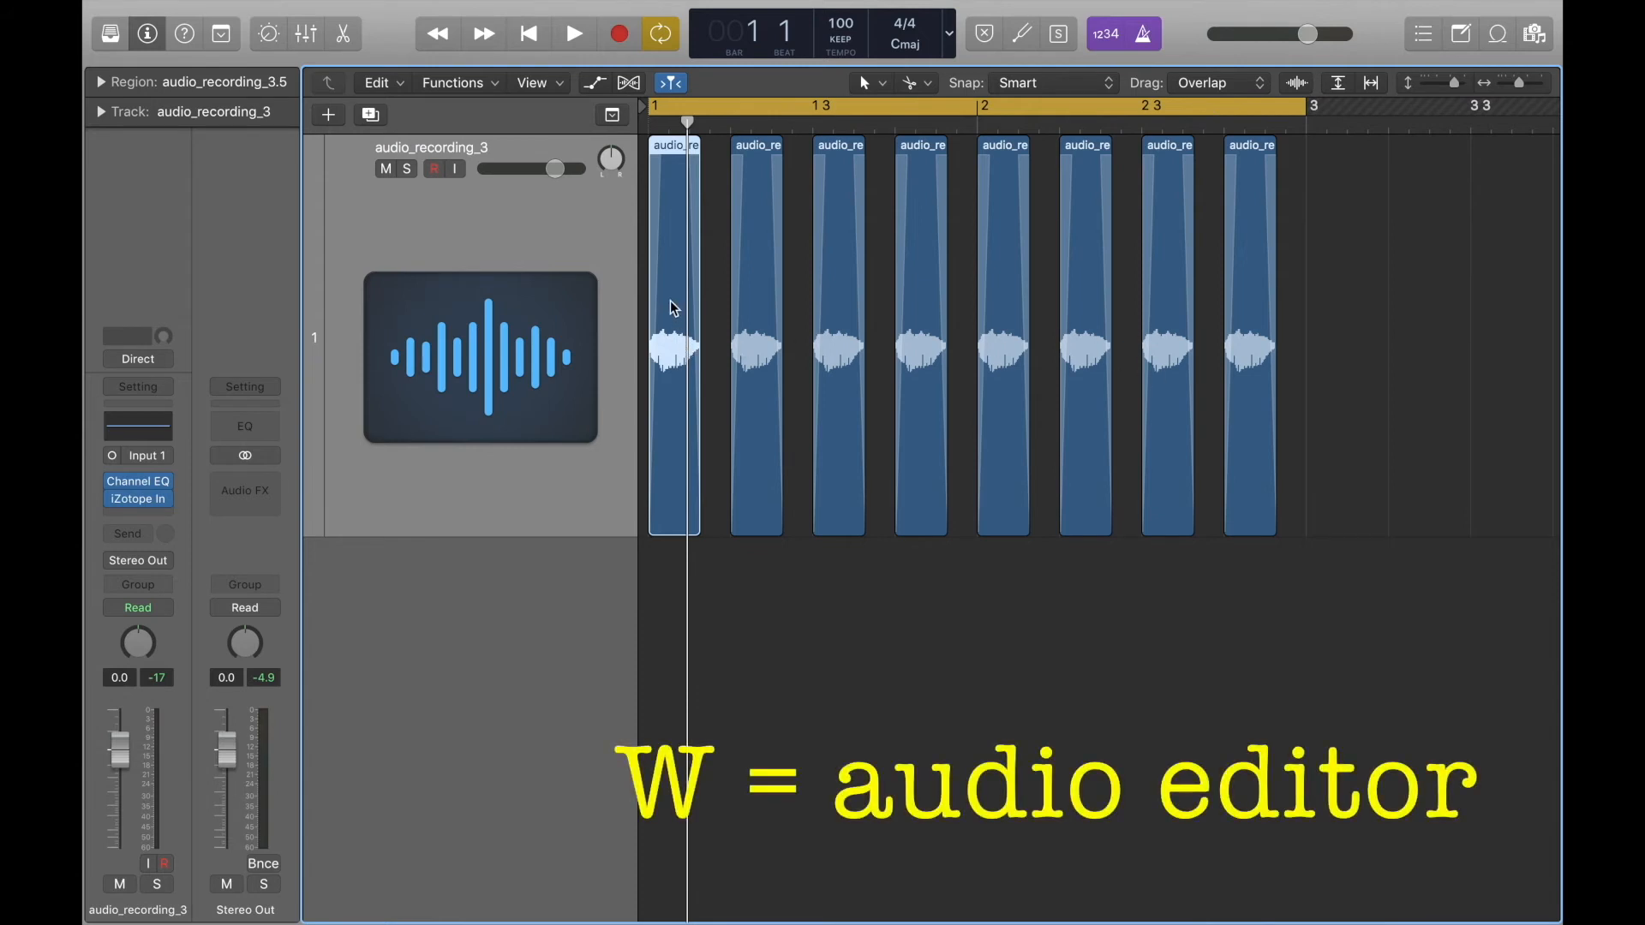
key("w")
key("w")
key("w")
left_click_drag(648, 638, 648, 312)
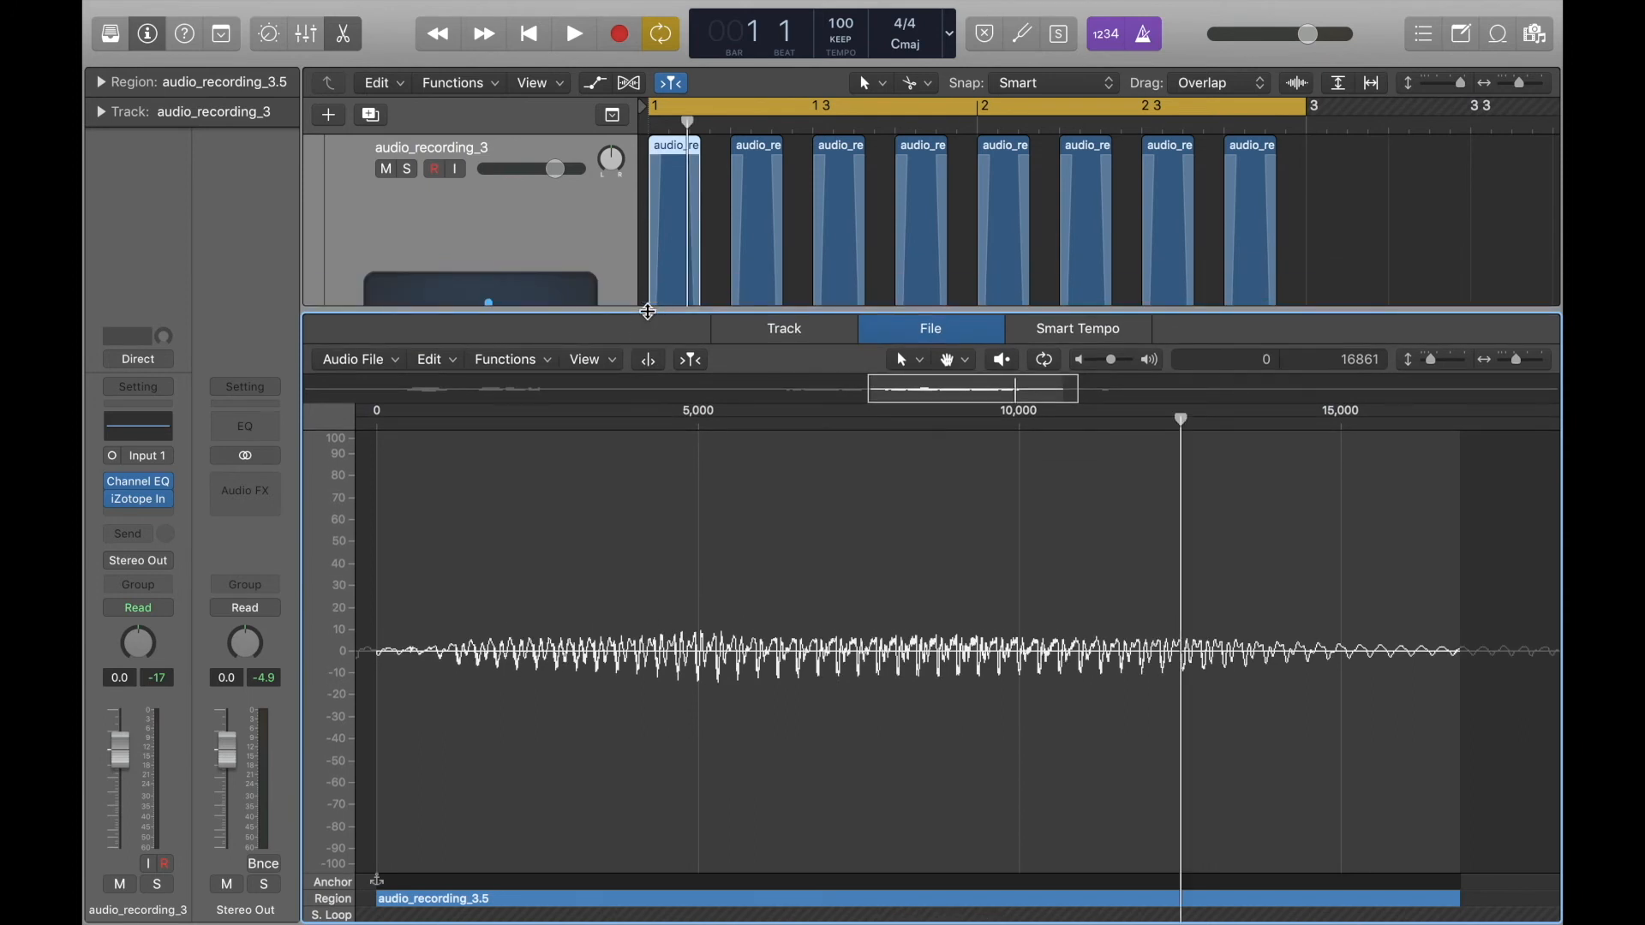
Reverse the whole sound of the opened region with the Reverse function.
key("w")
key("w")
left_click(514, 360)
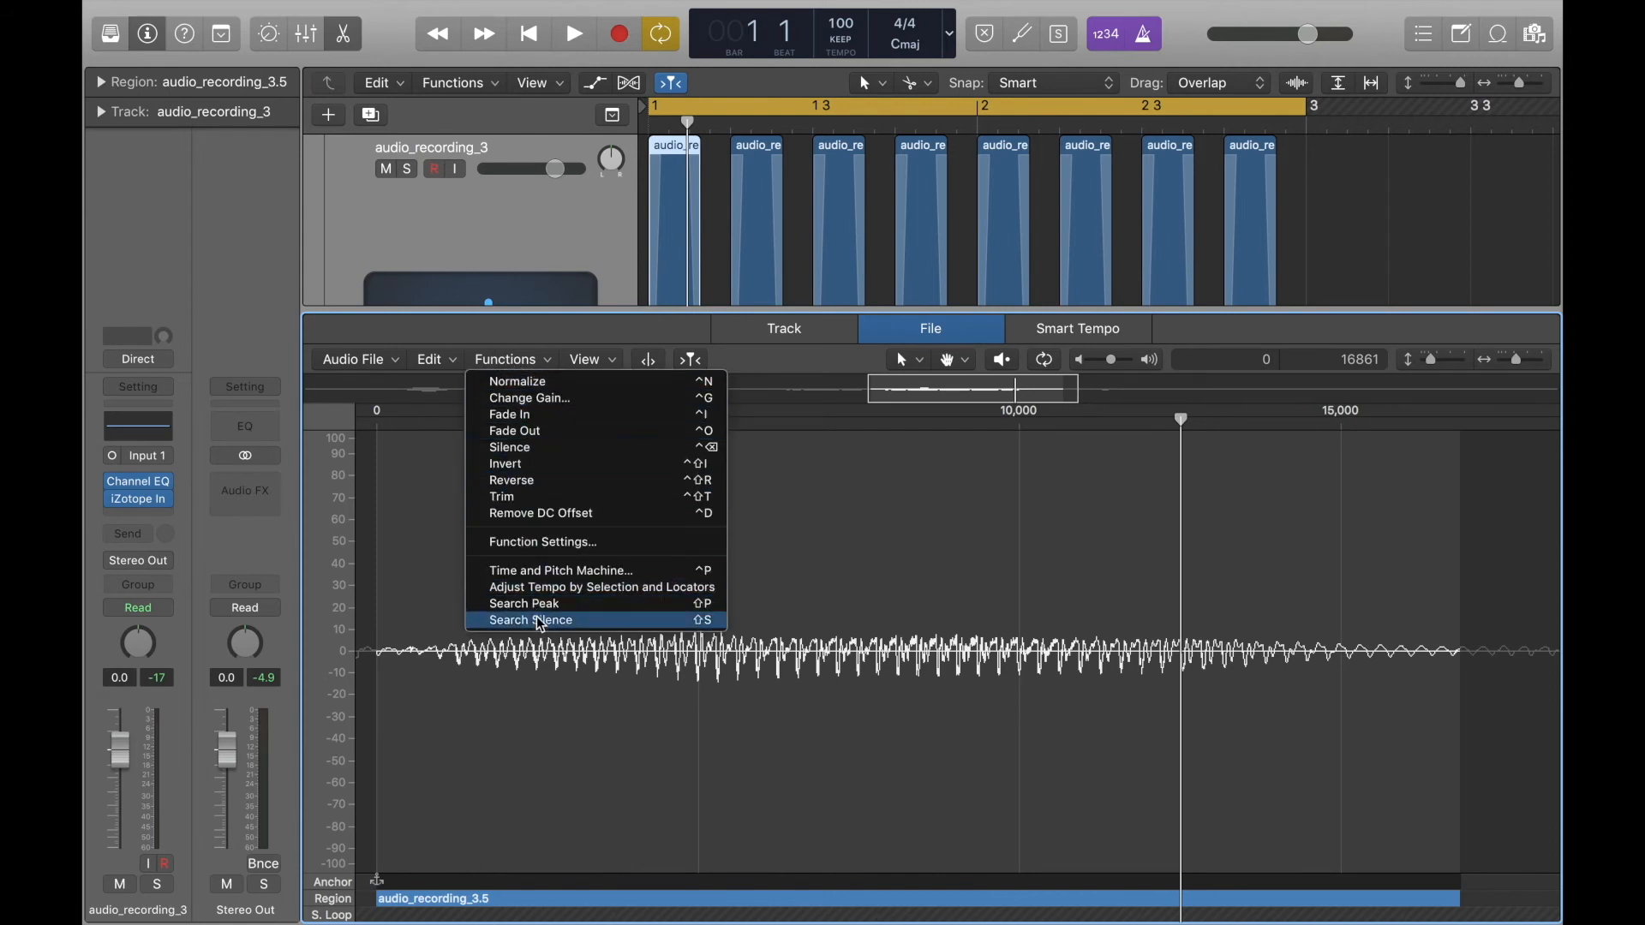
left_click(514, 485)
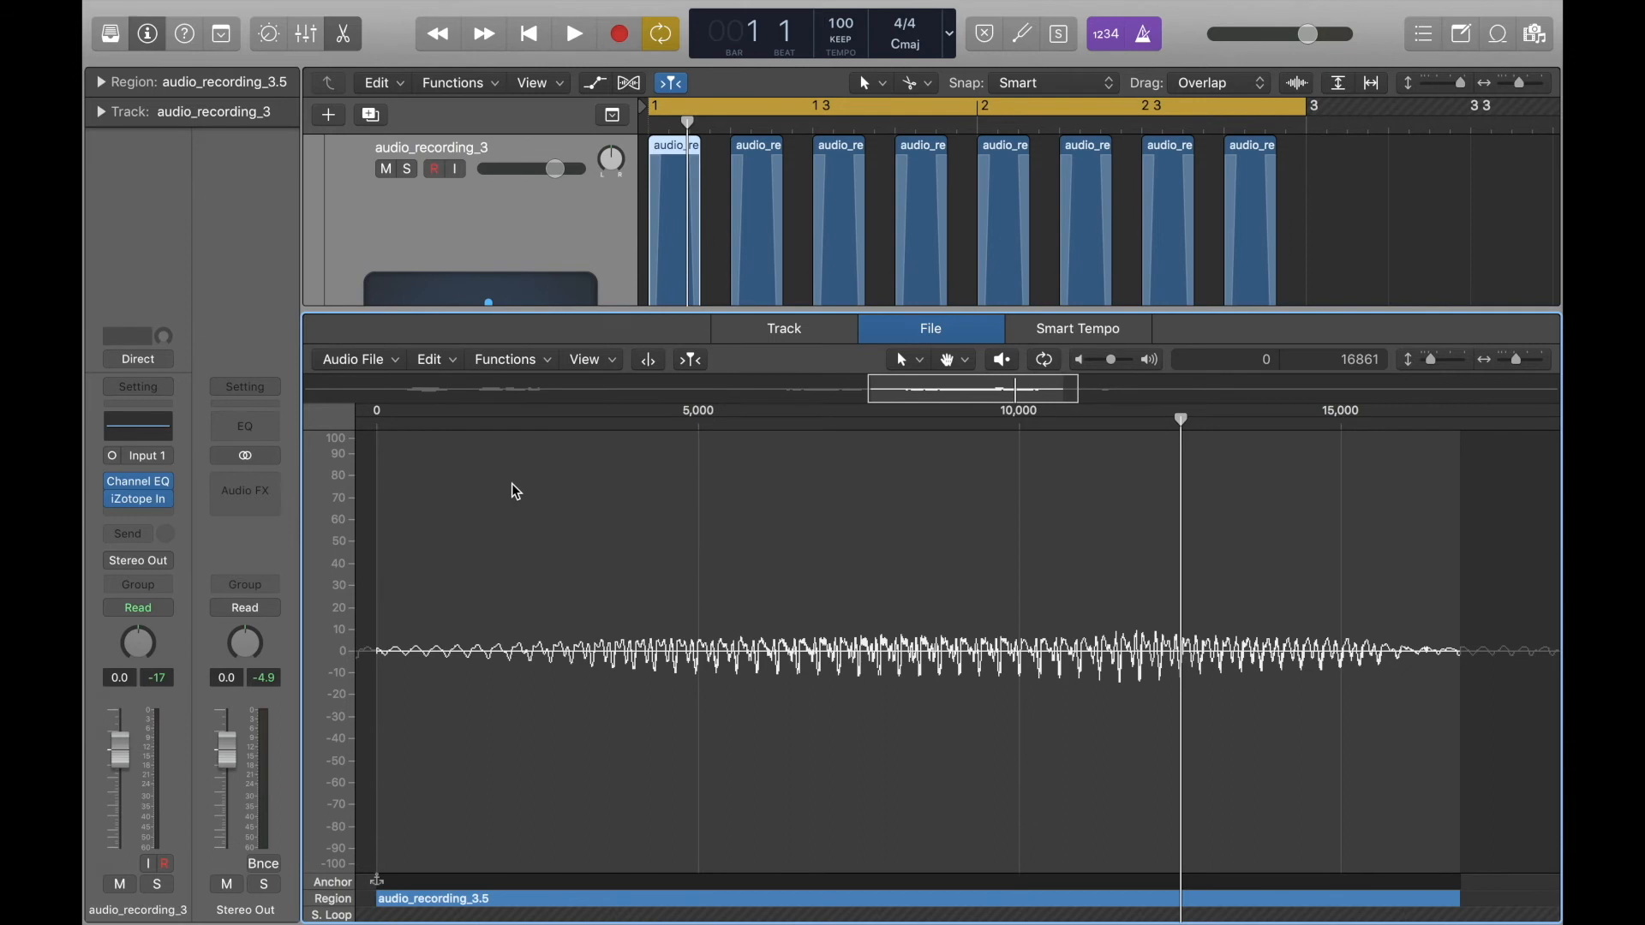
Play the reversed sound in the arrangement and shorten the fade-outs of all eight regions.
key("e")
key("space")
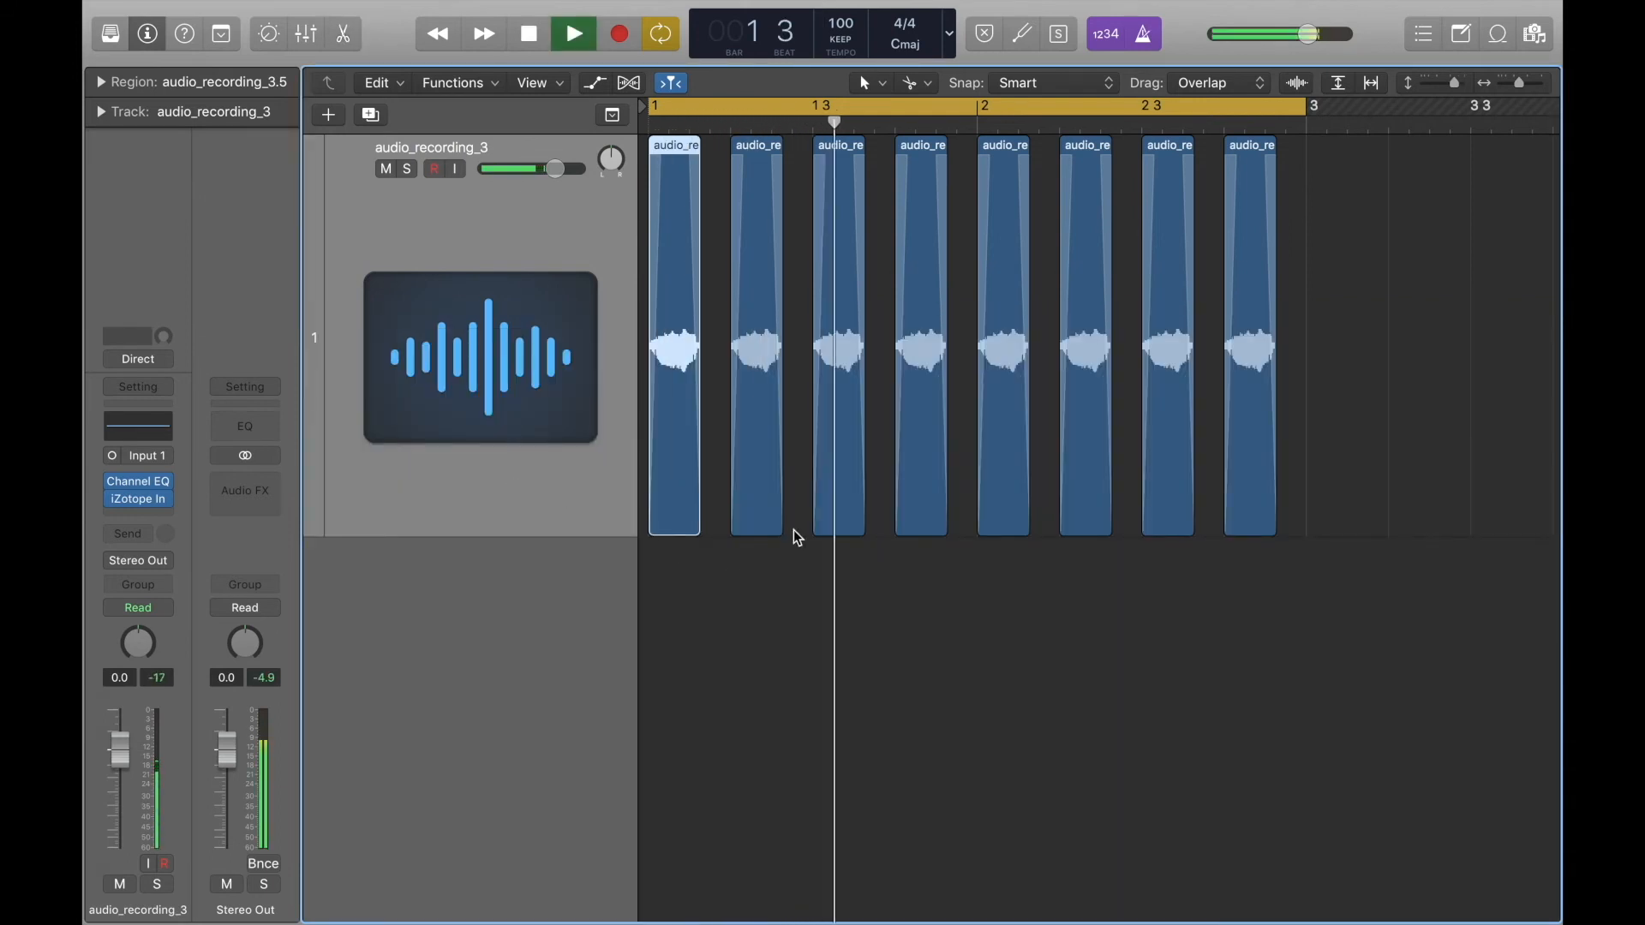
key("space")
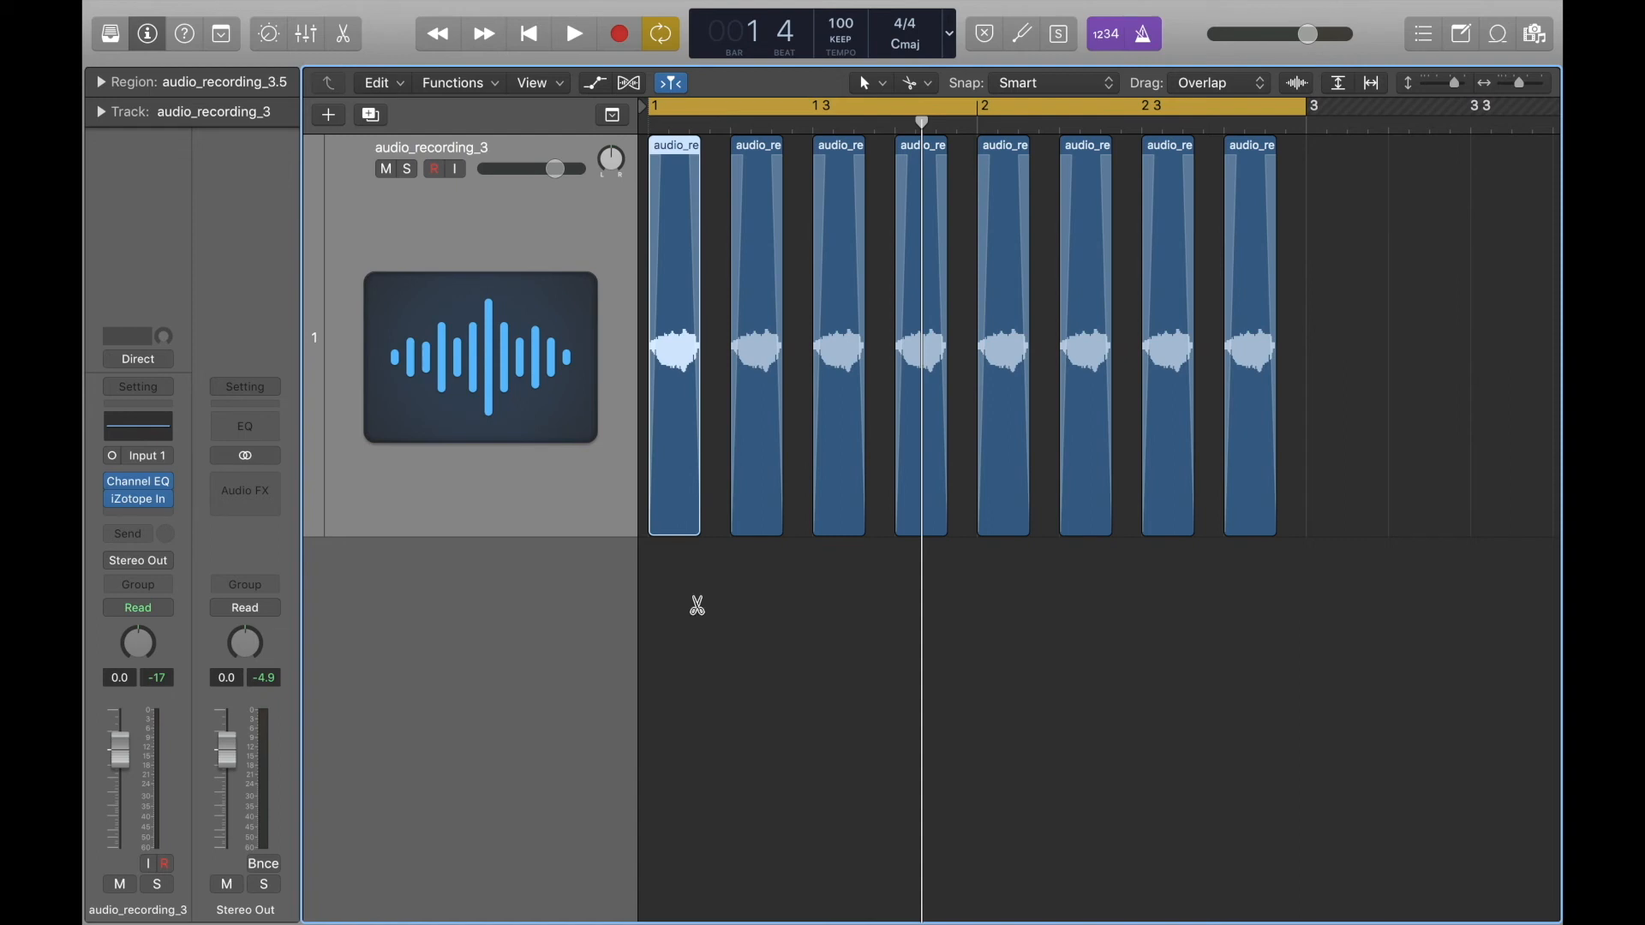
key("super+a")
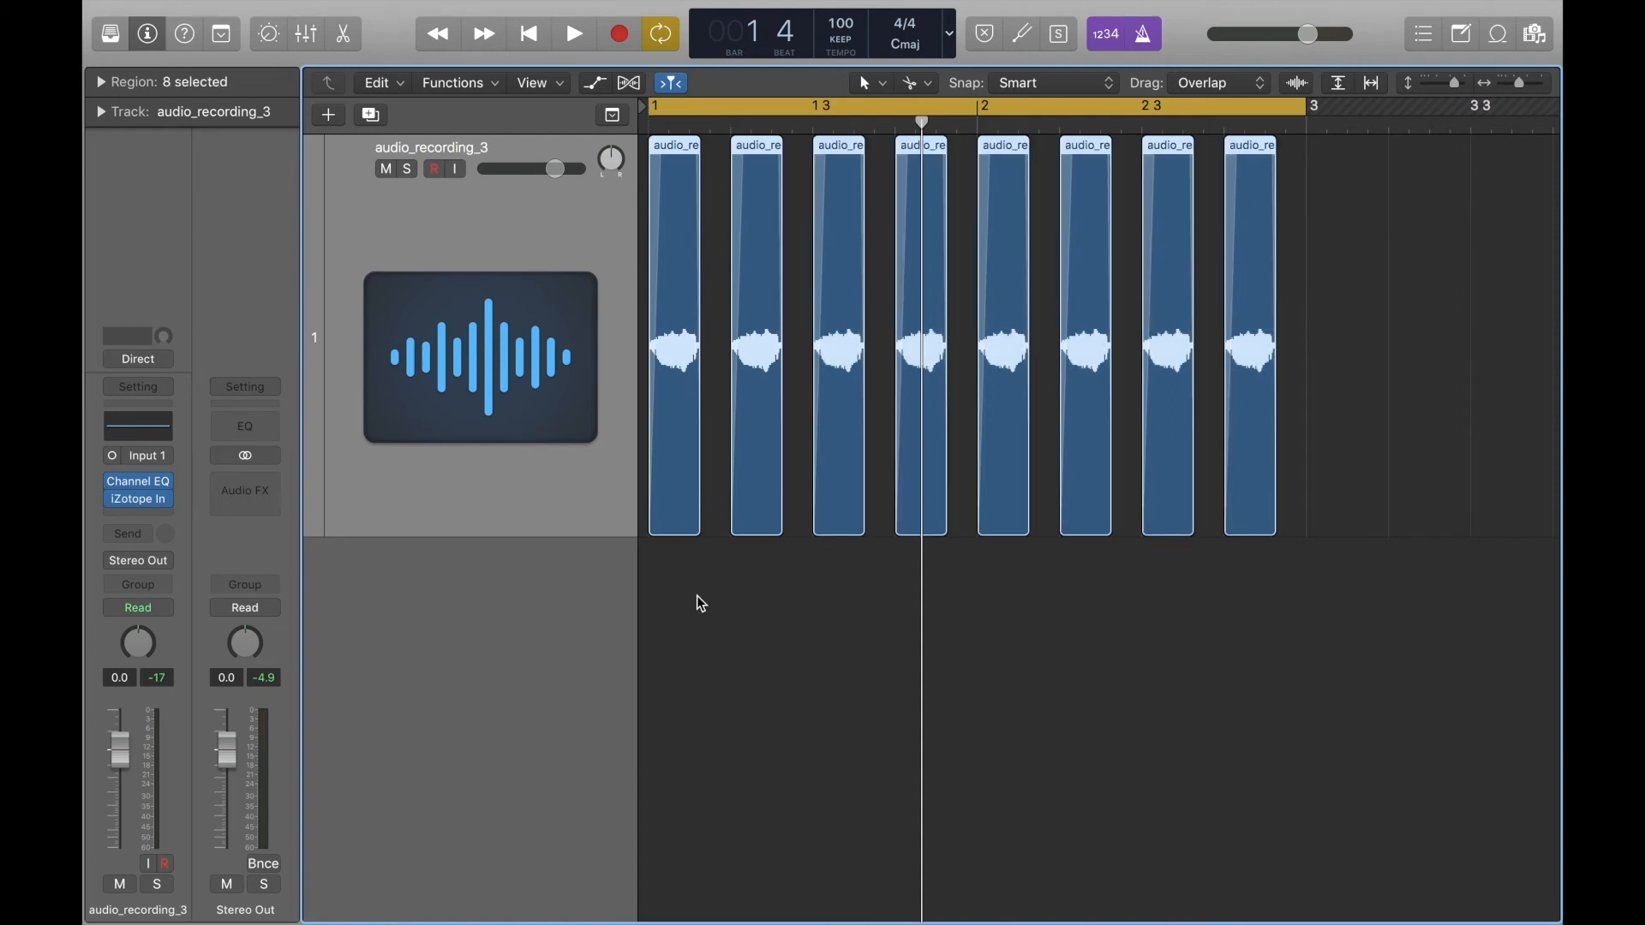
left_click(721, 613)
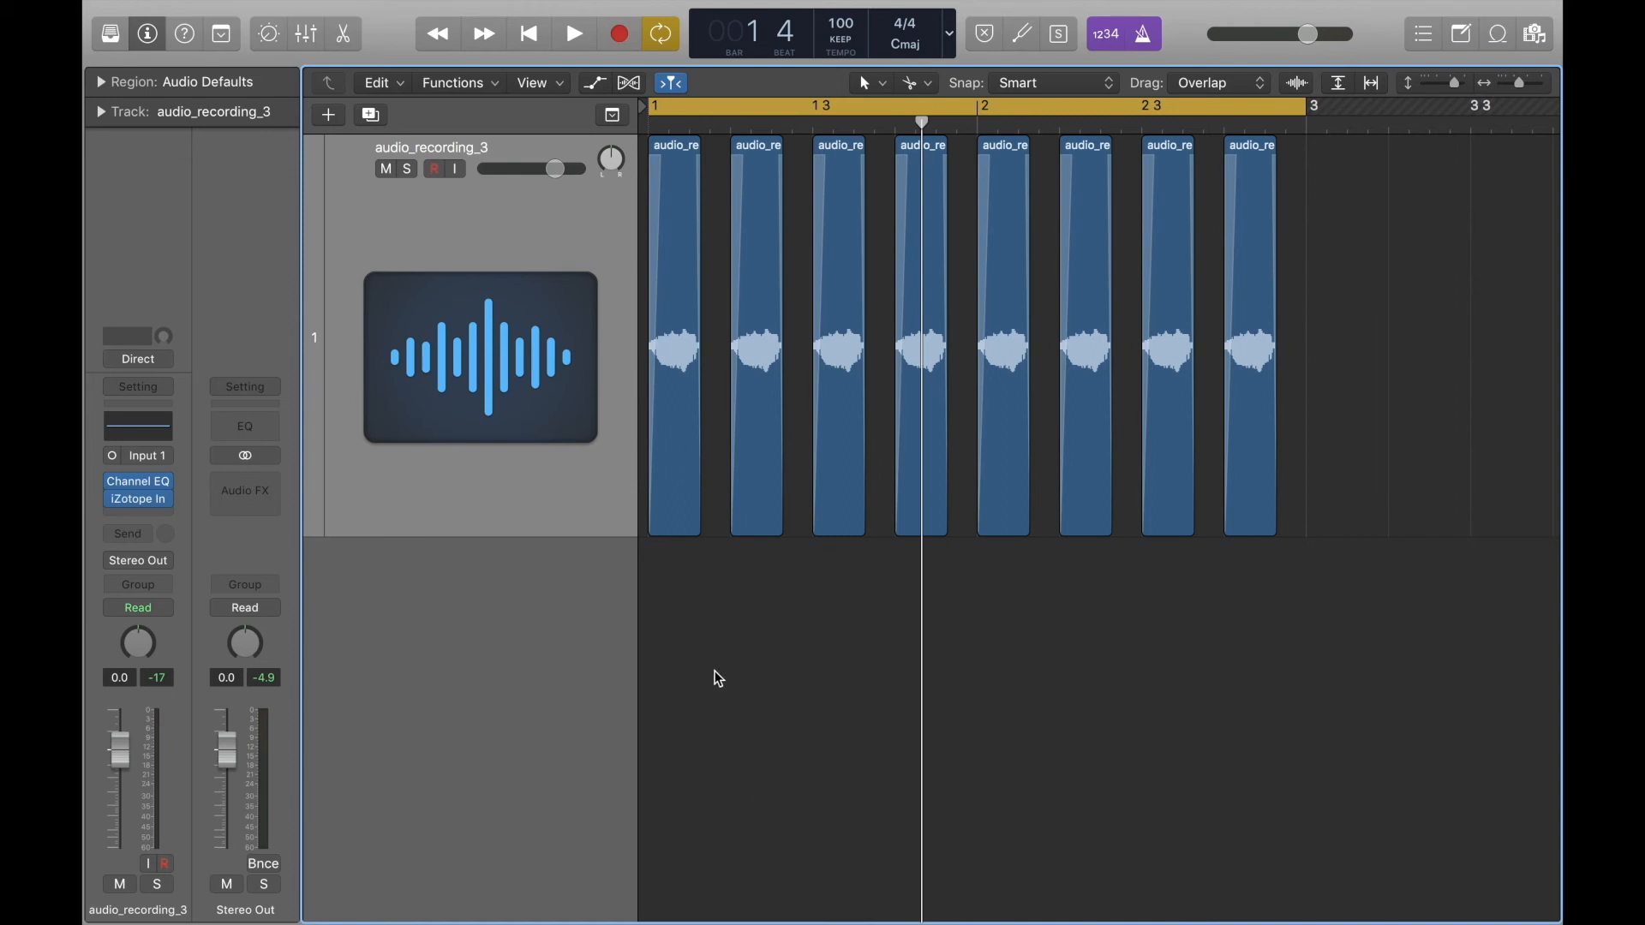
Save the first region as a separate AIFF file named audio_recording_rev in the Audio Files folder.
left_click(681, 266)
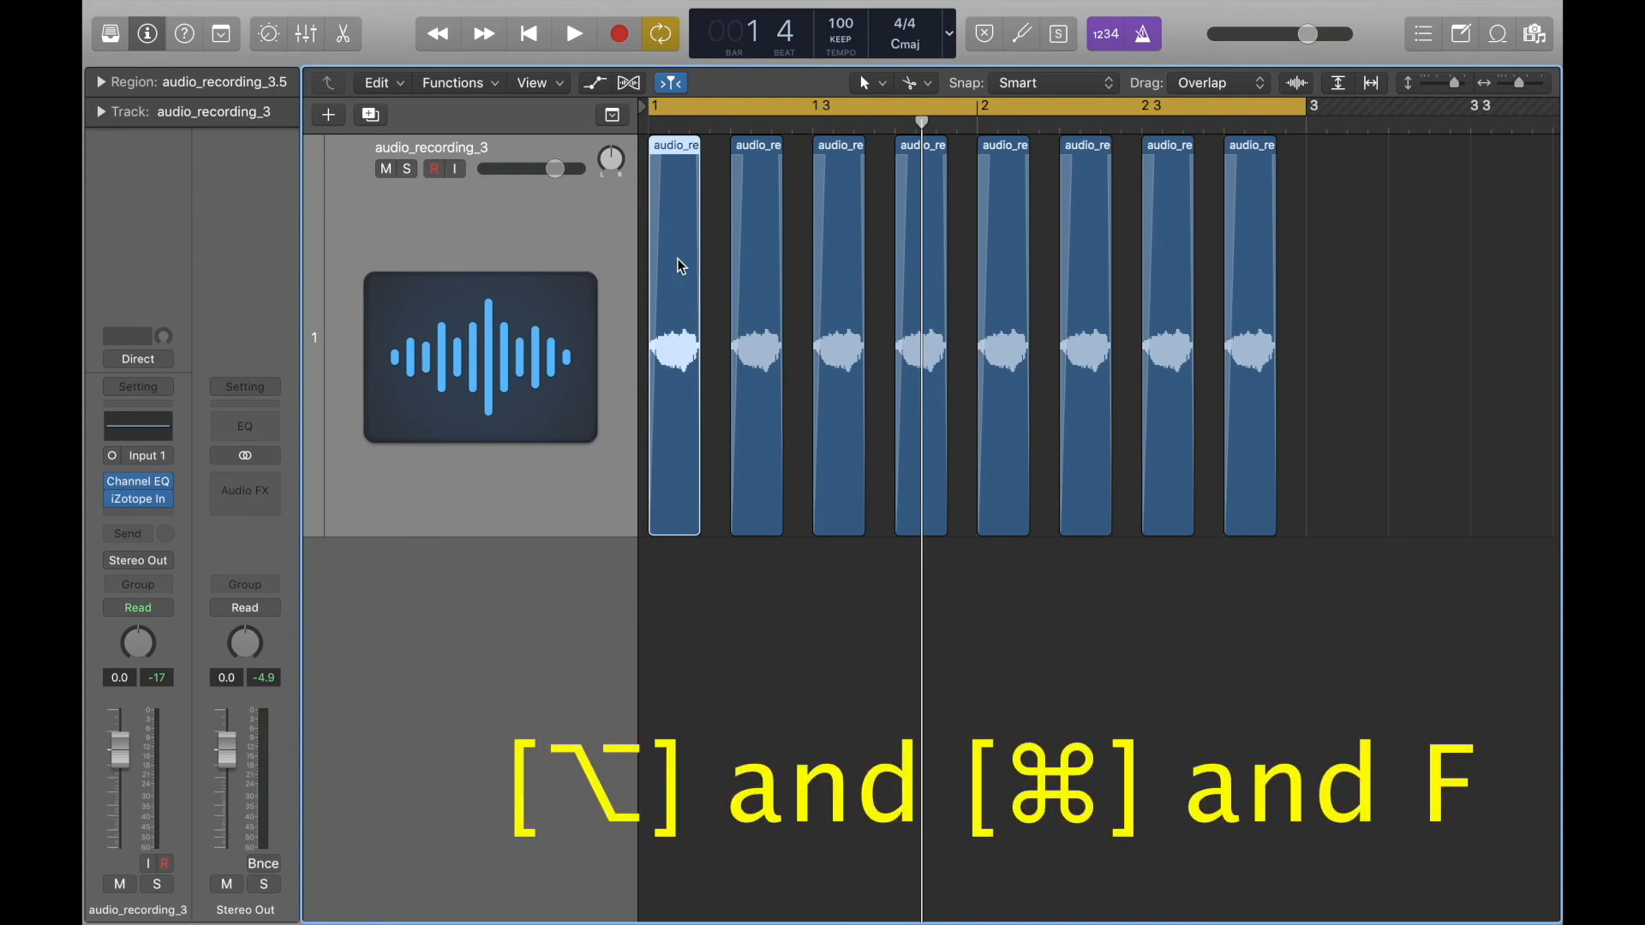
key("alt+super+f")
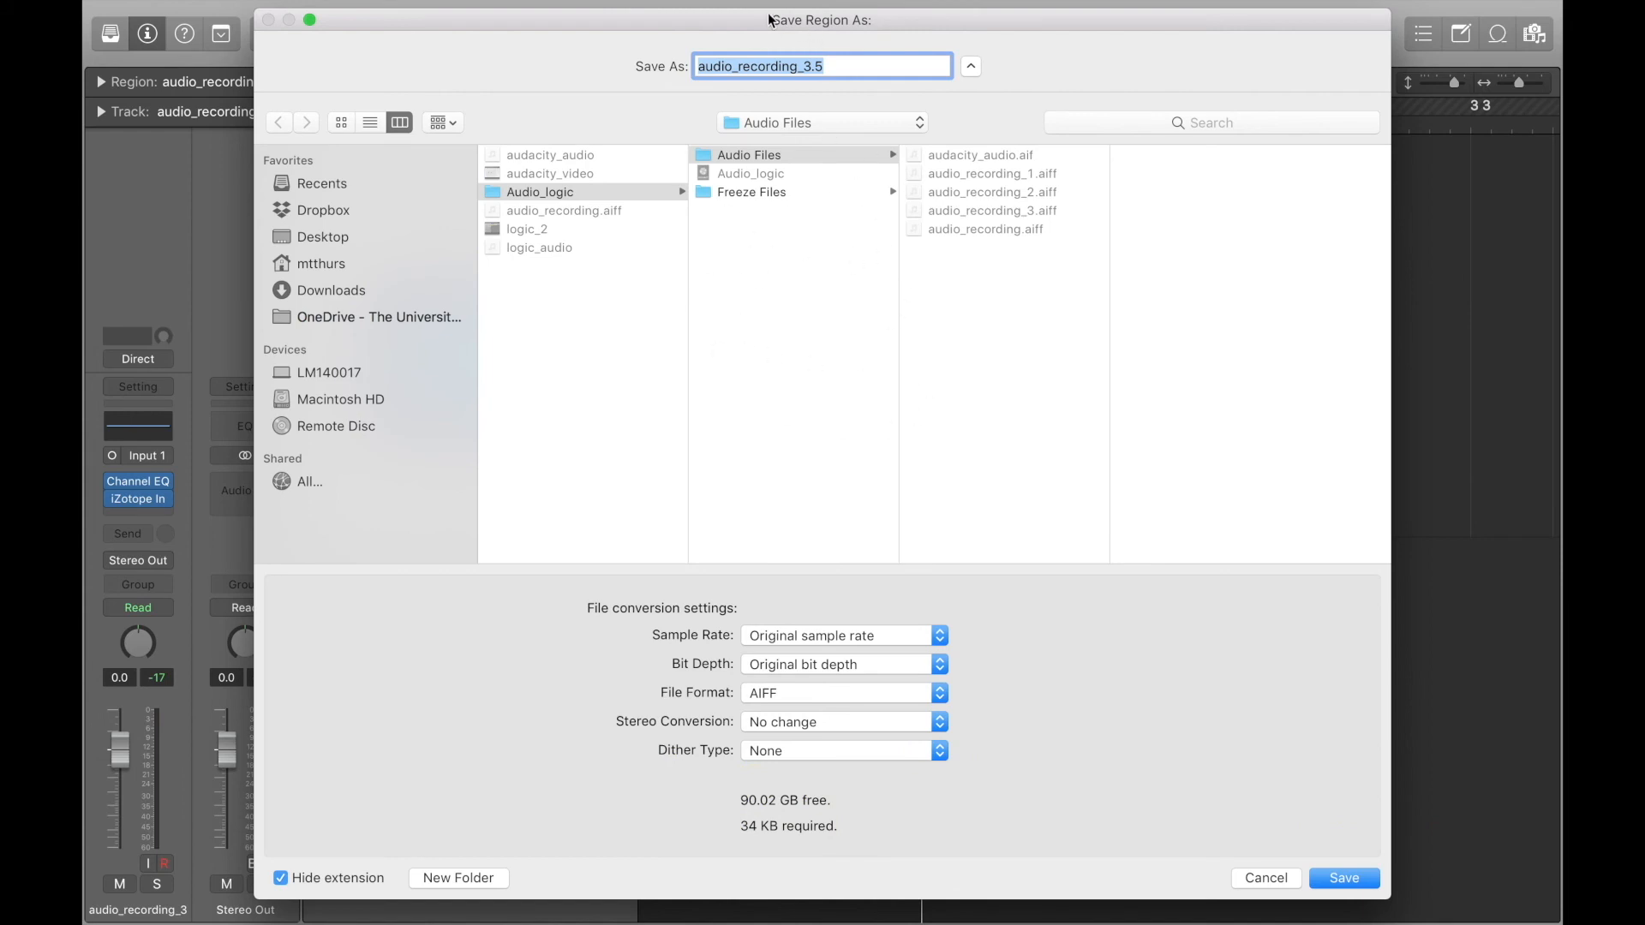
left_click_drag(753, 35, 848, 503)
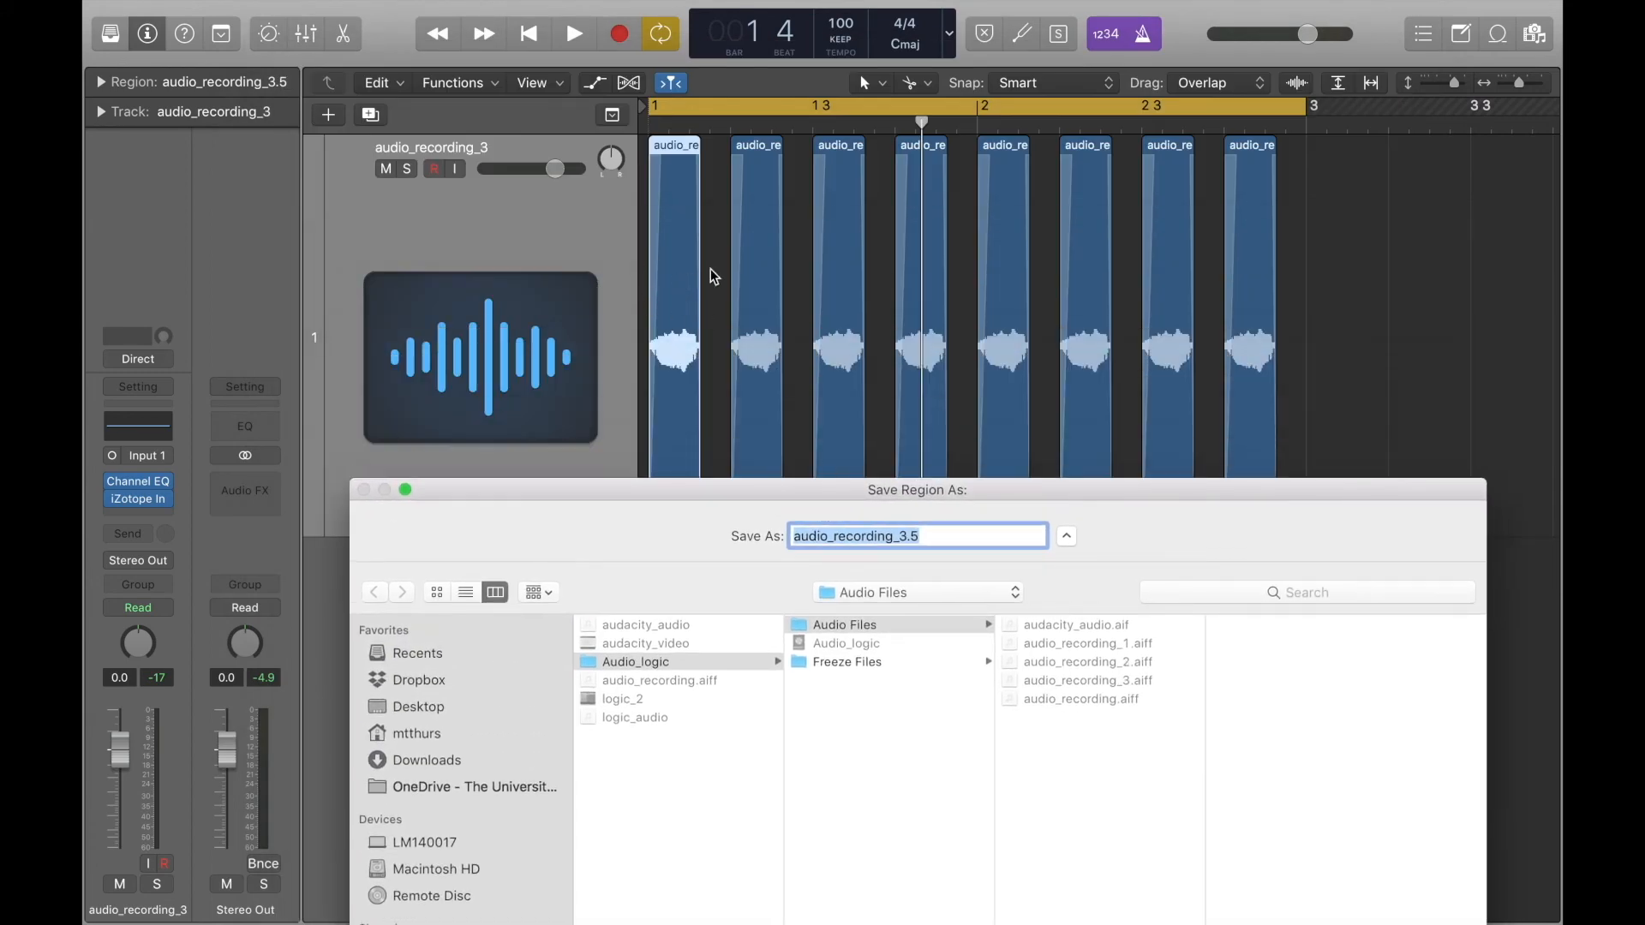
left_click_drag(667, 490, 535, 26)
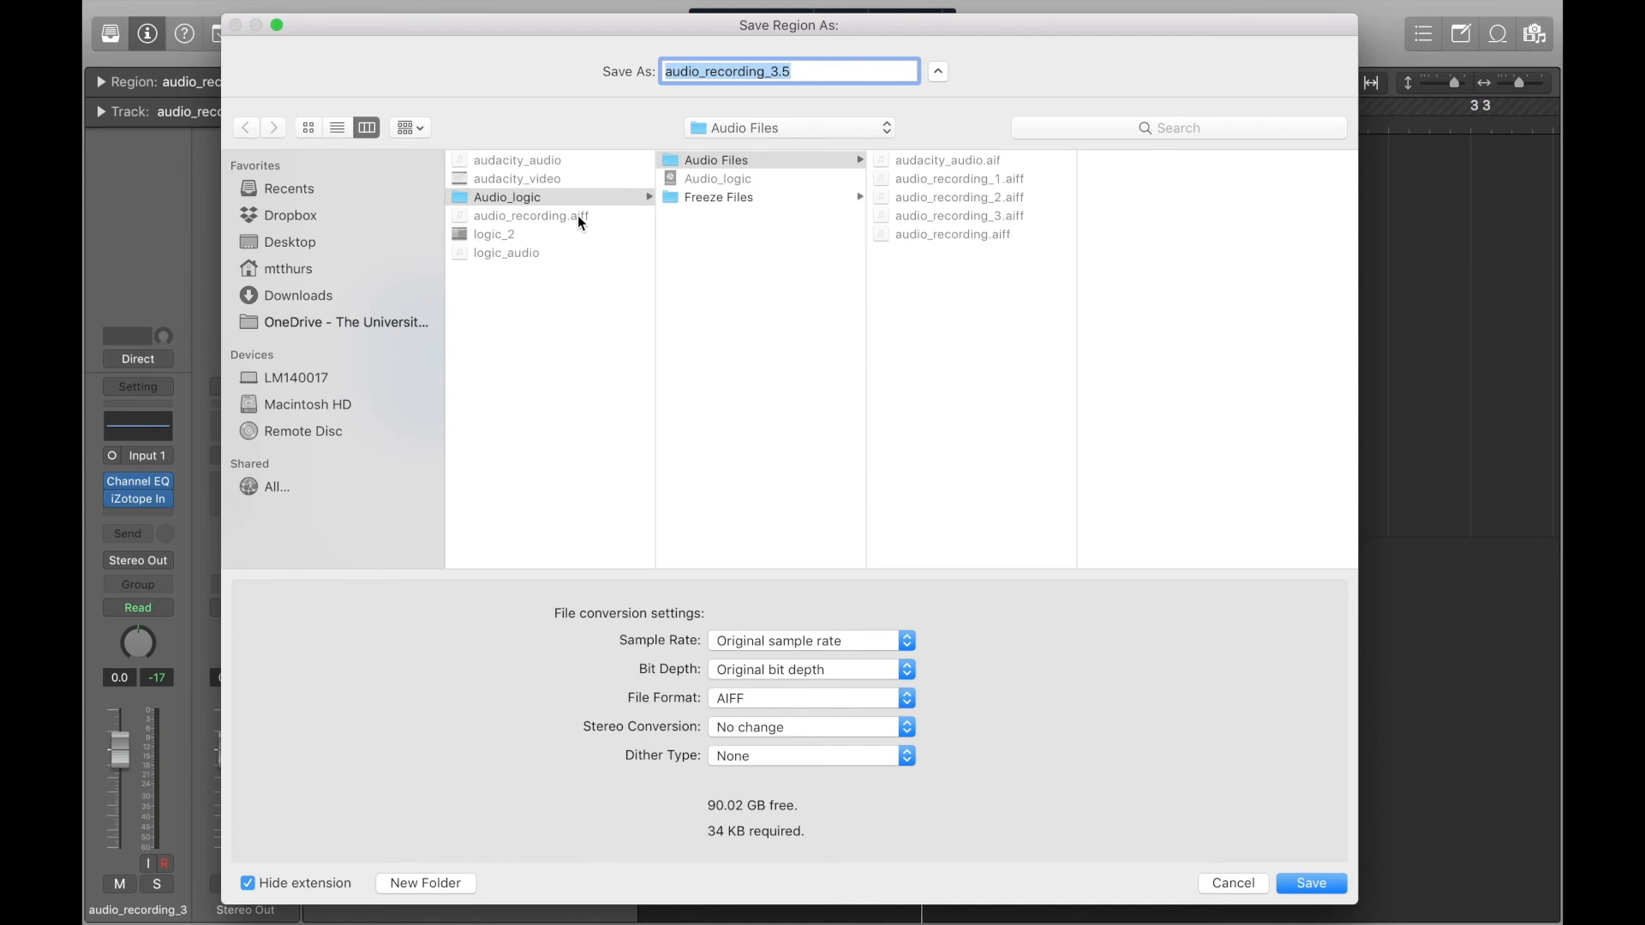
left_click(805, 72)
key("BackSpace")
key("BackSpace")
key("BackSpace")
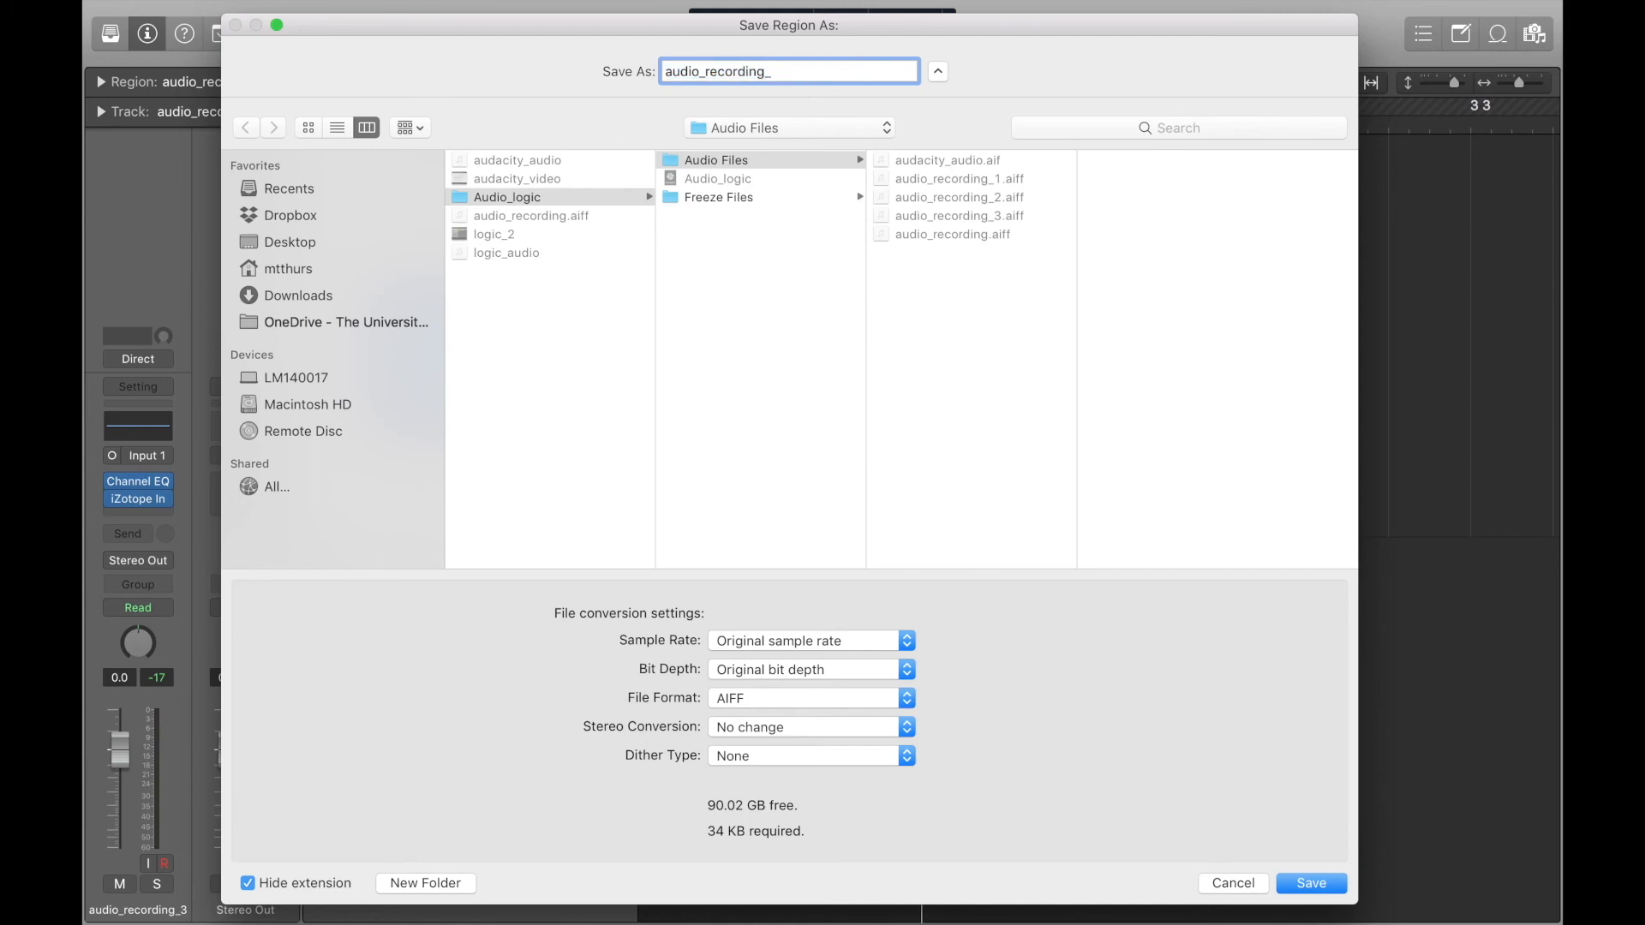
type("rev")
left_click(1296, 888)
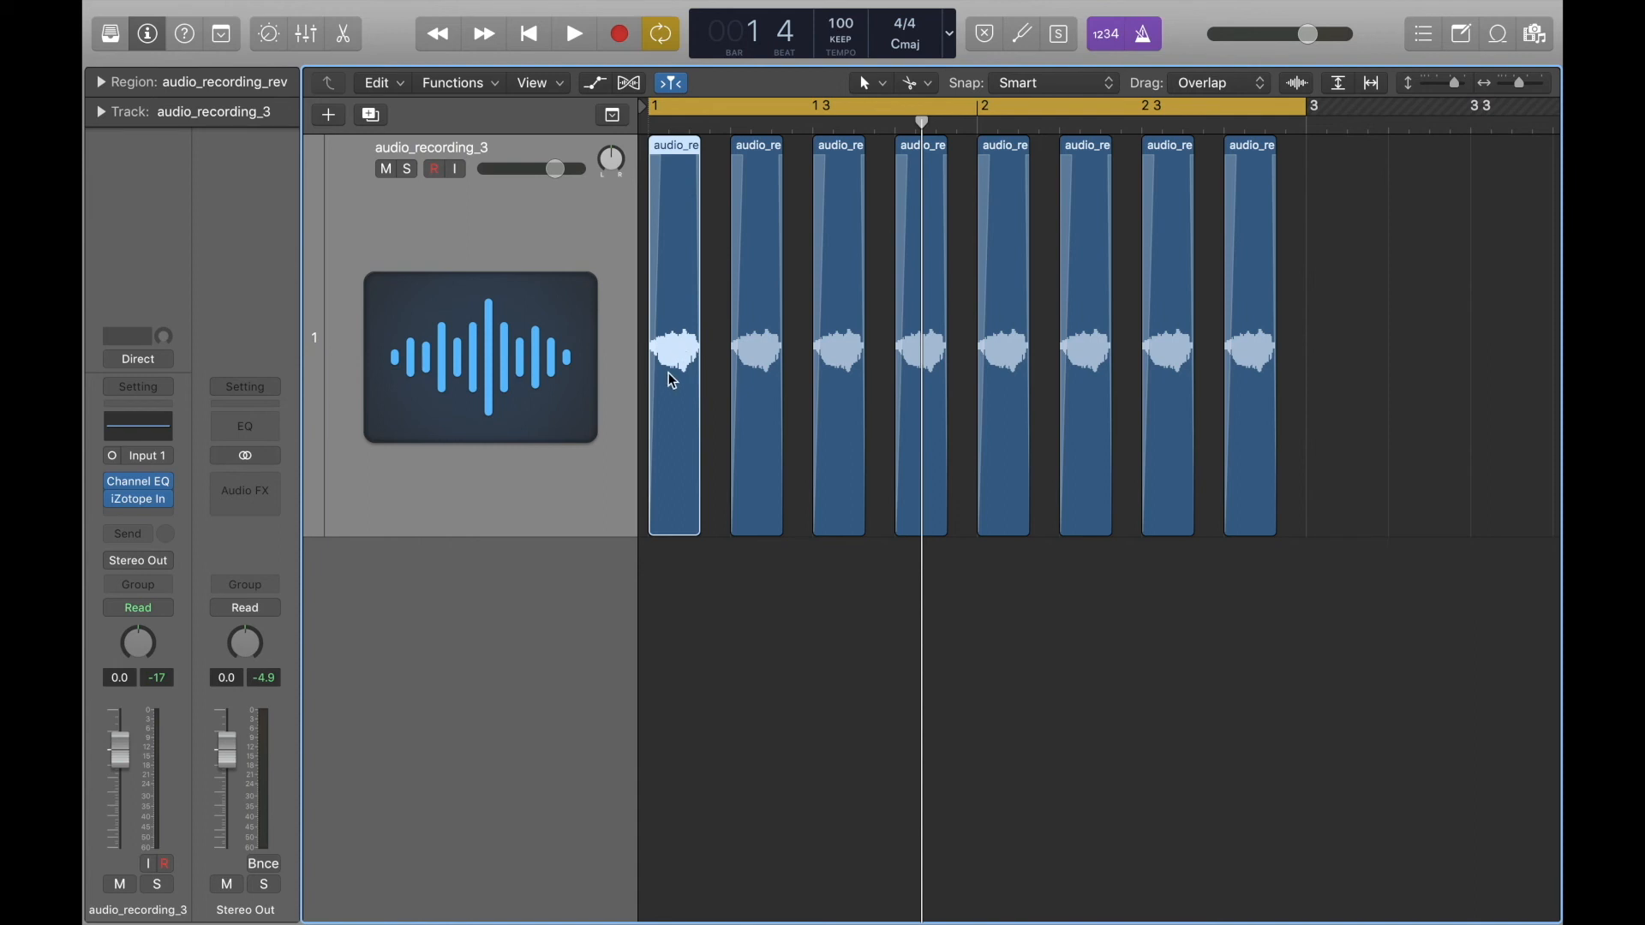
left_click(702, 612)
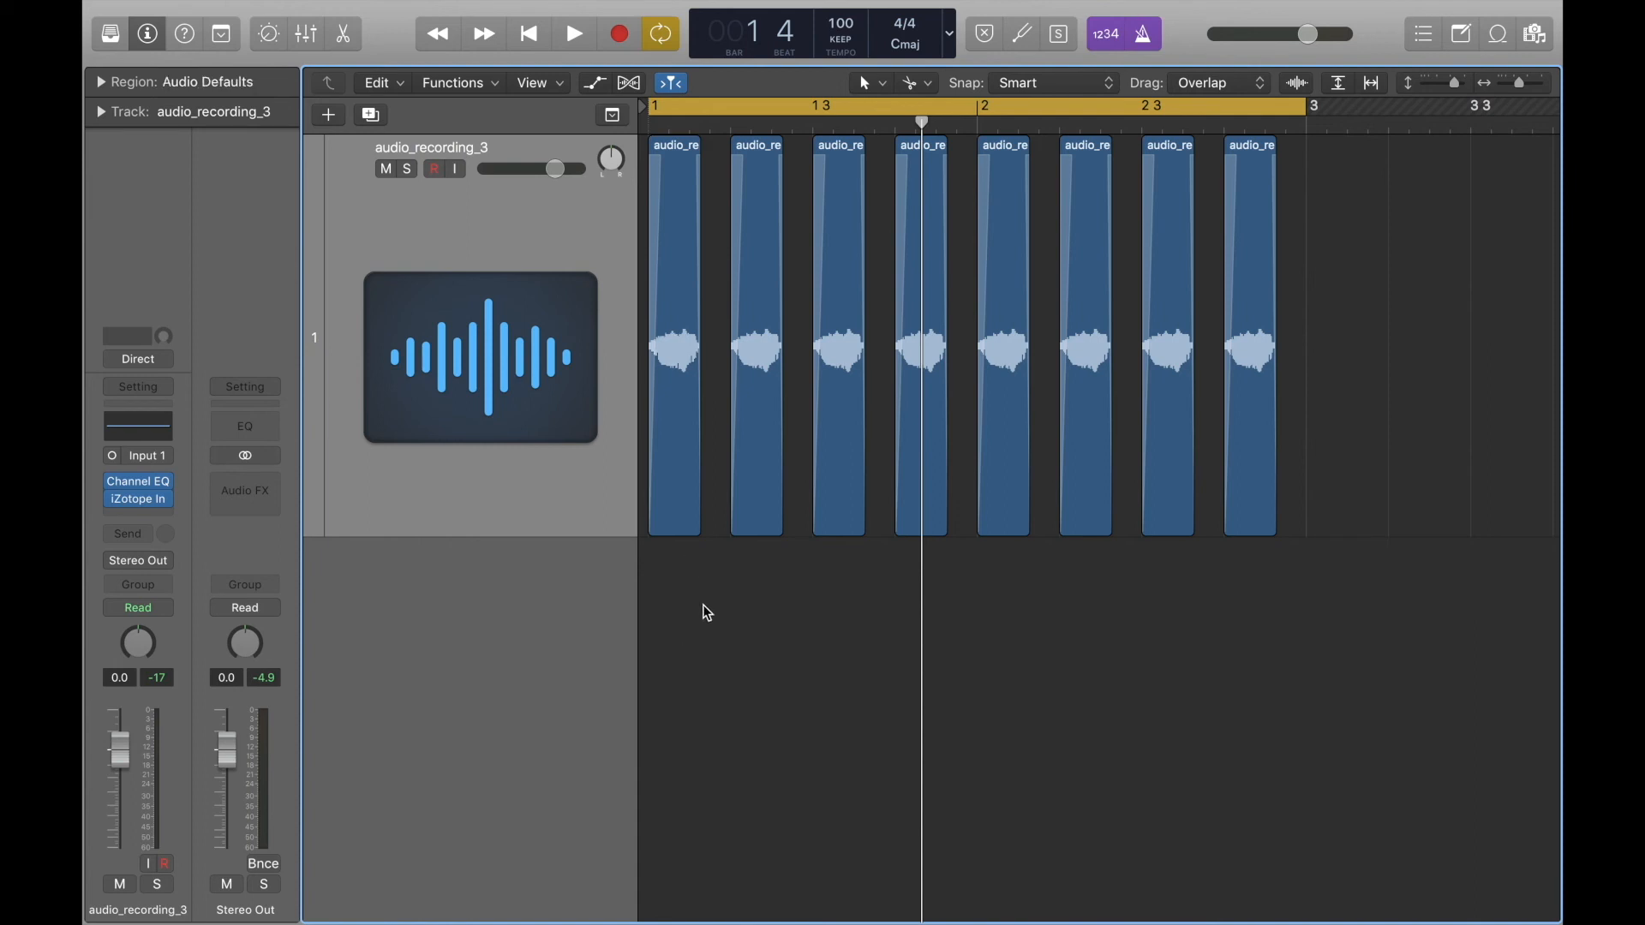
Reverse the sound of the newly saved first region in the audio file editor and close the editor.
left_click(673, 147)
double_click(674, 147)
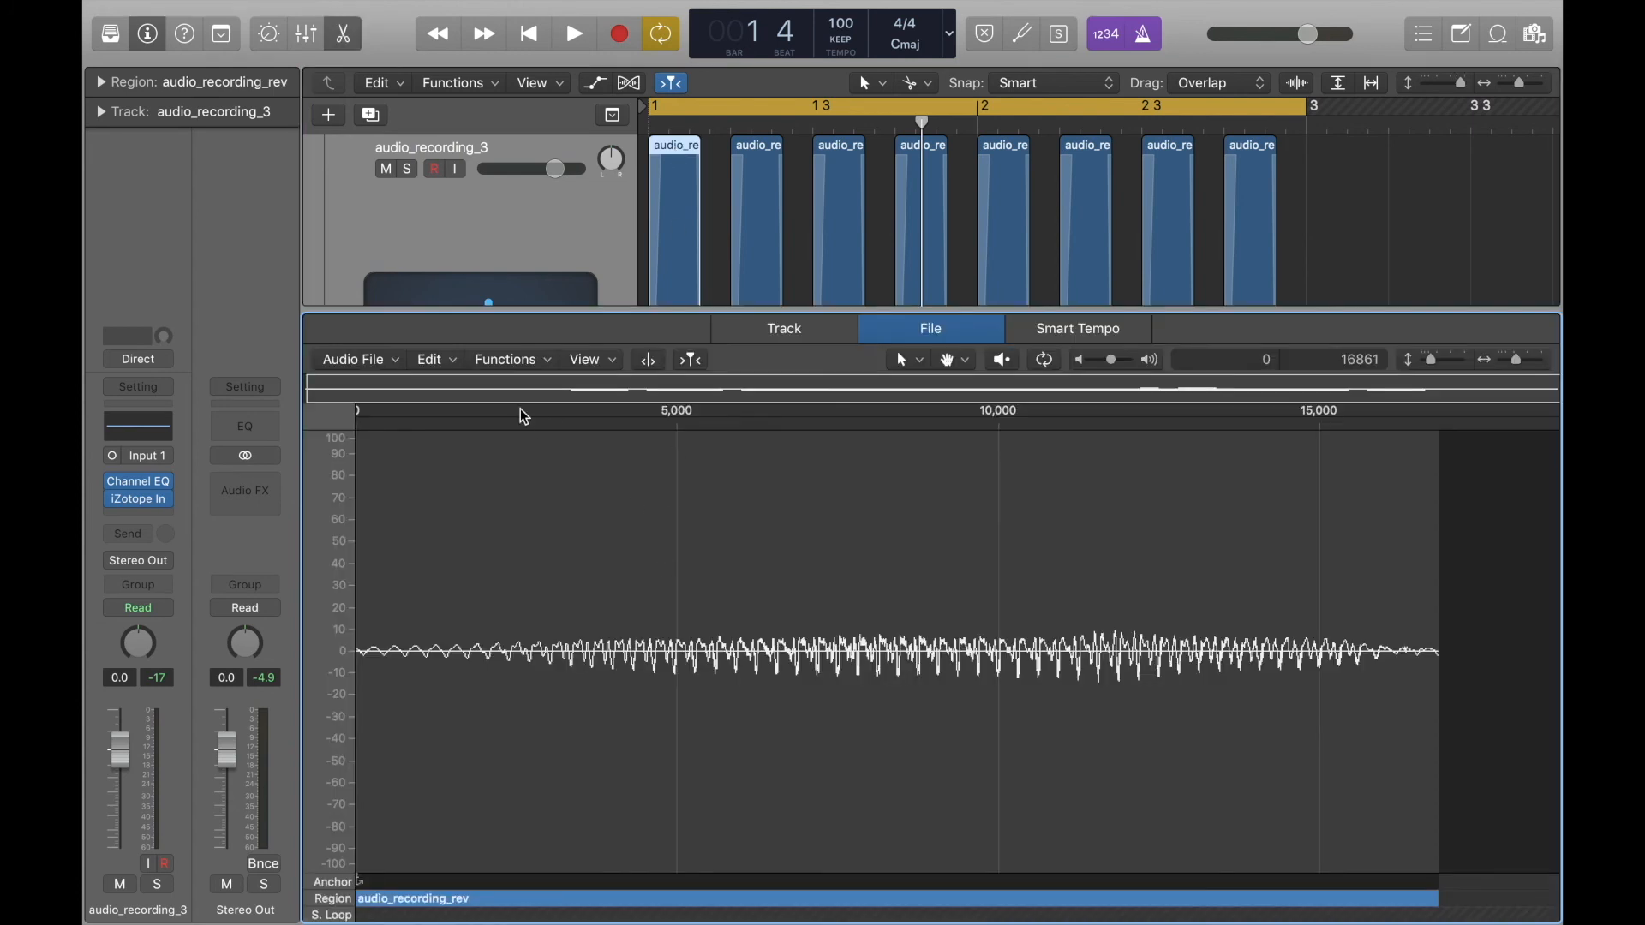
left_click(511, 359)
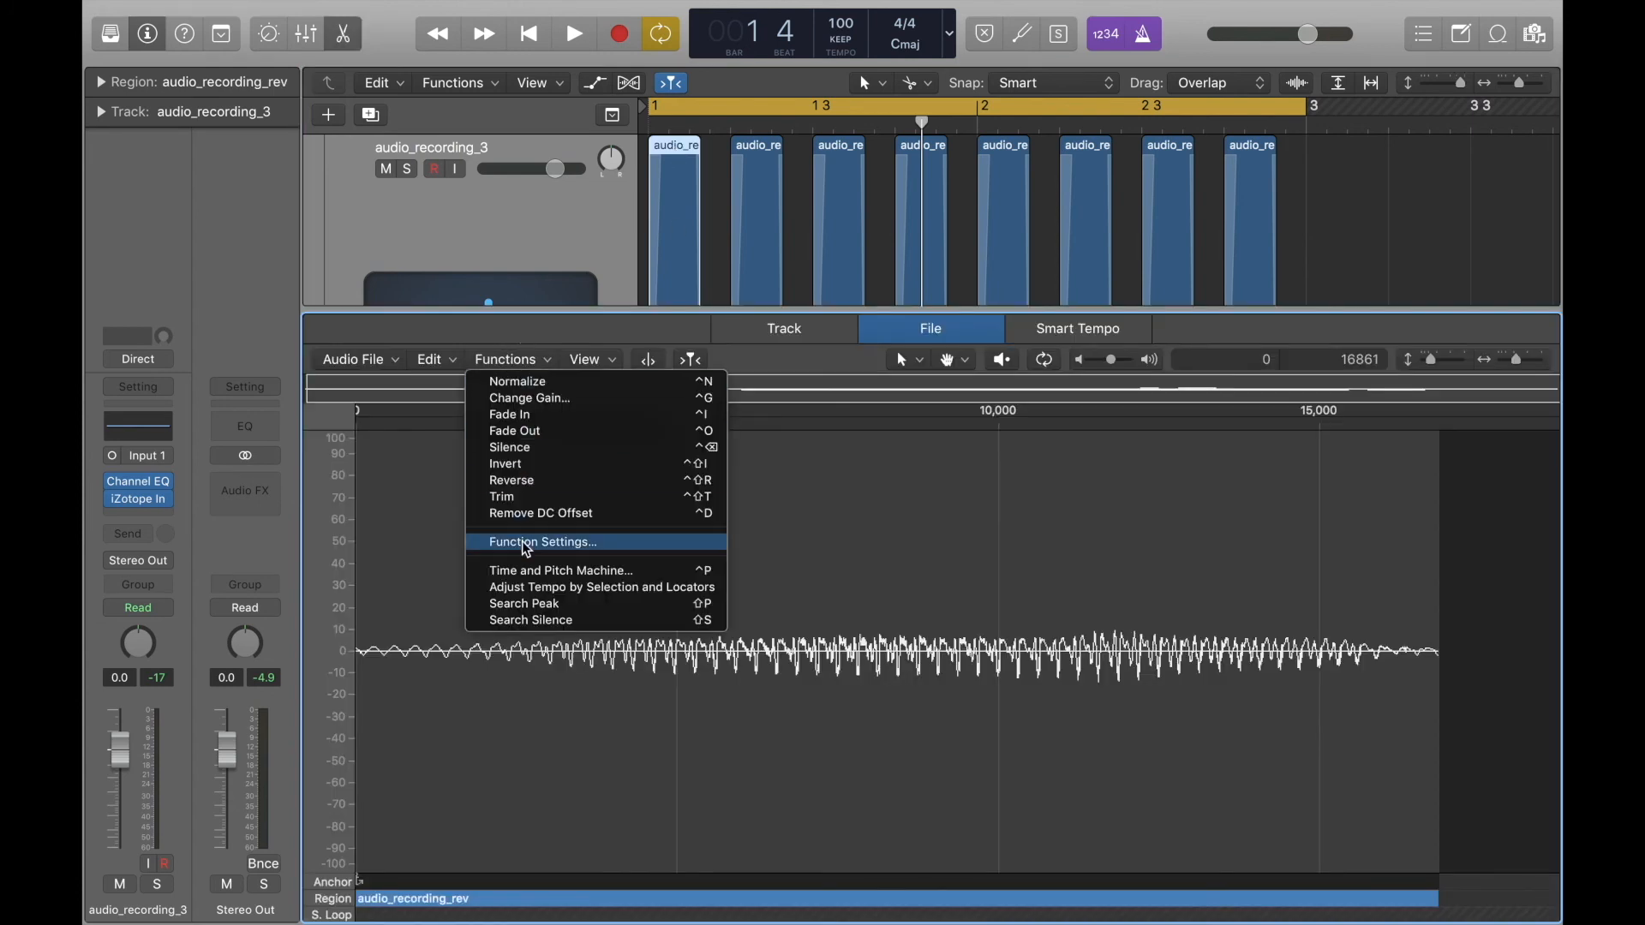
left_click(521, 486)
key("e")
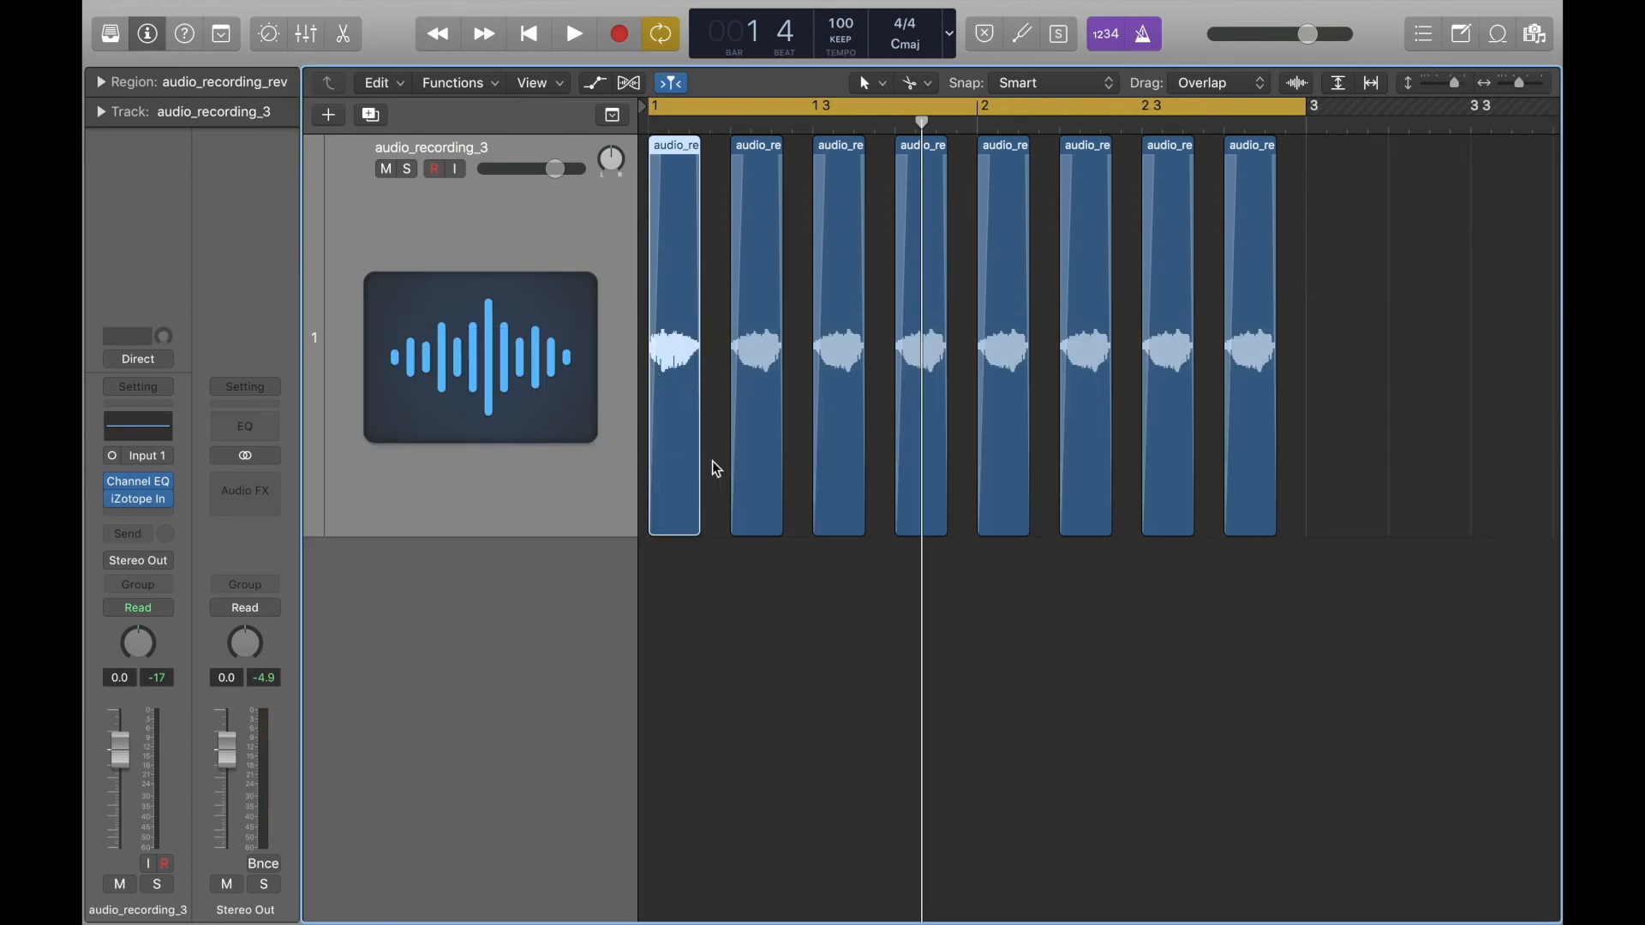
Play the pattern twice to compare the first region with the ones that follow it.
key("space")
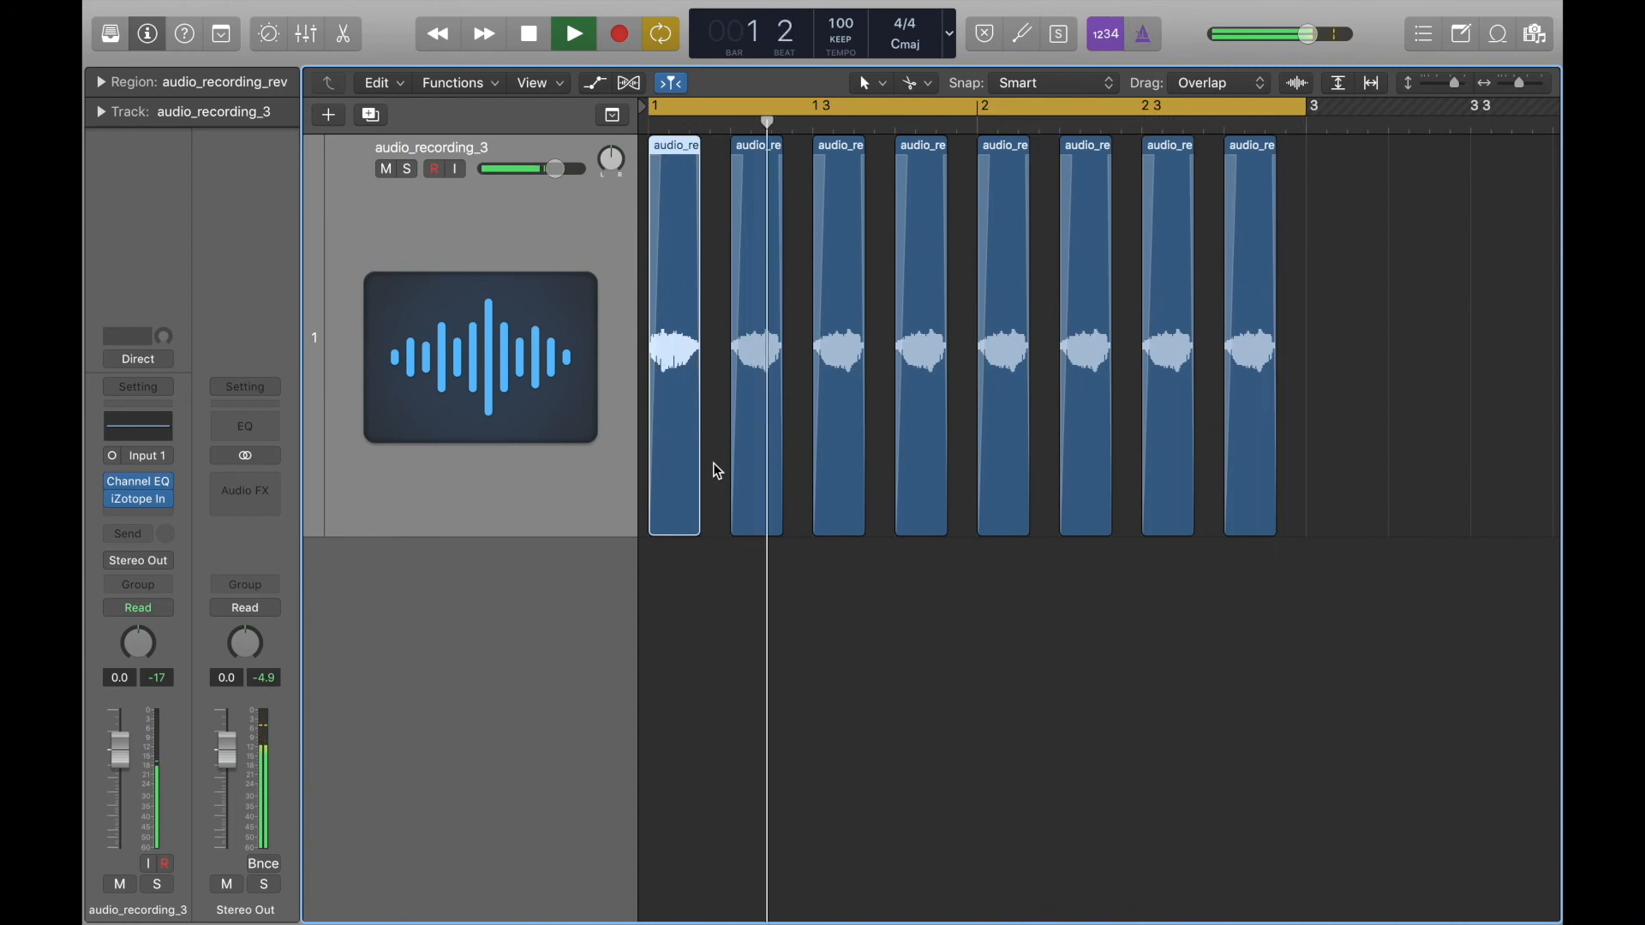
key("space")
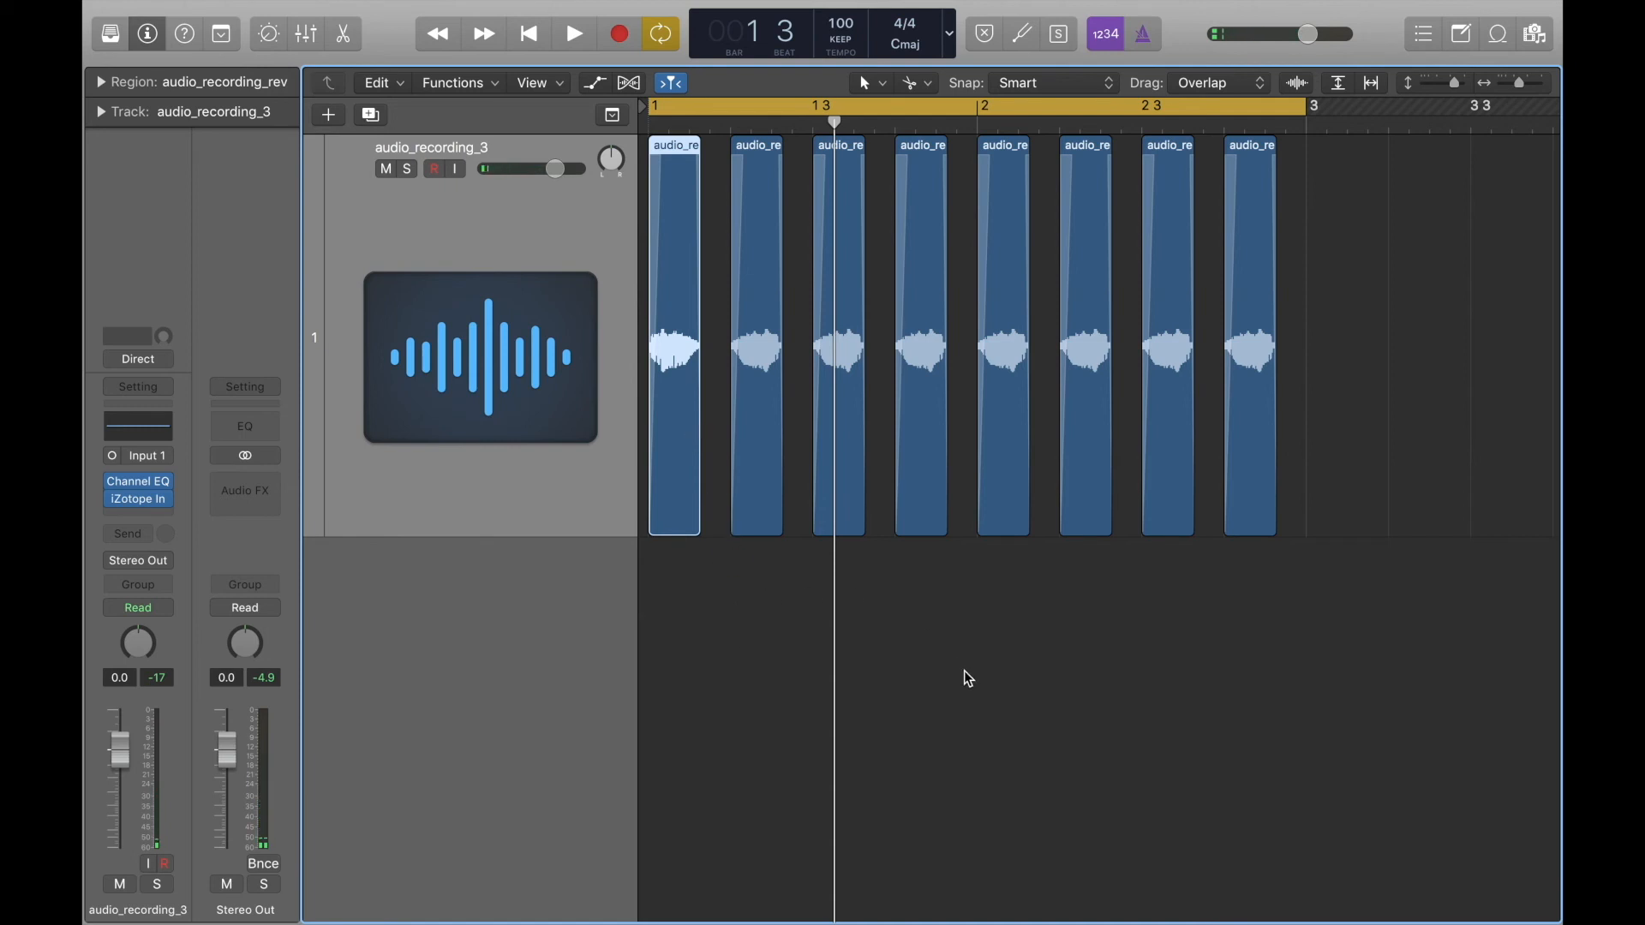
key("space")
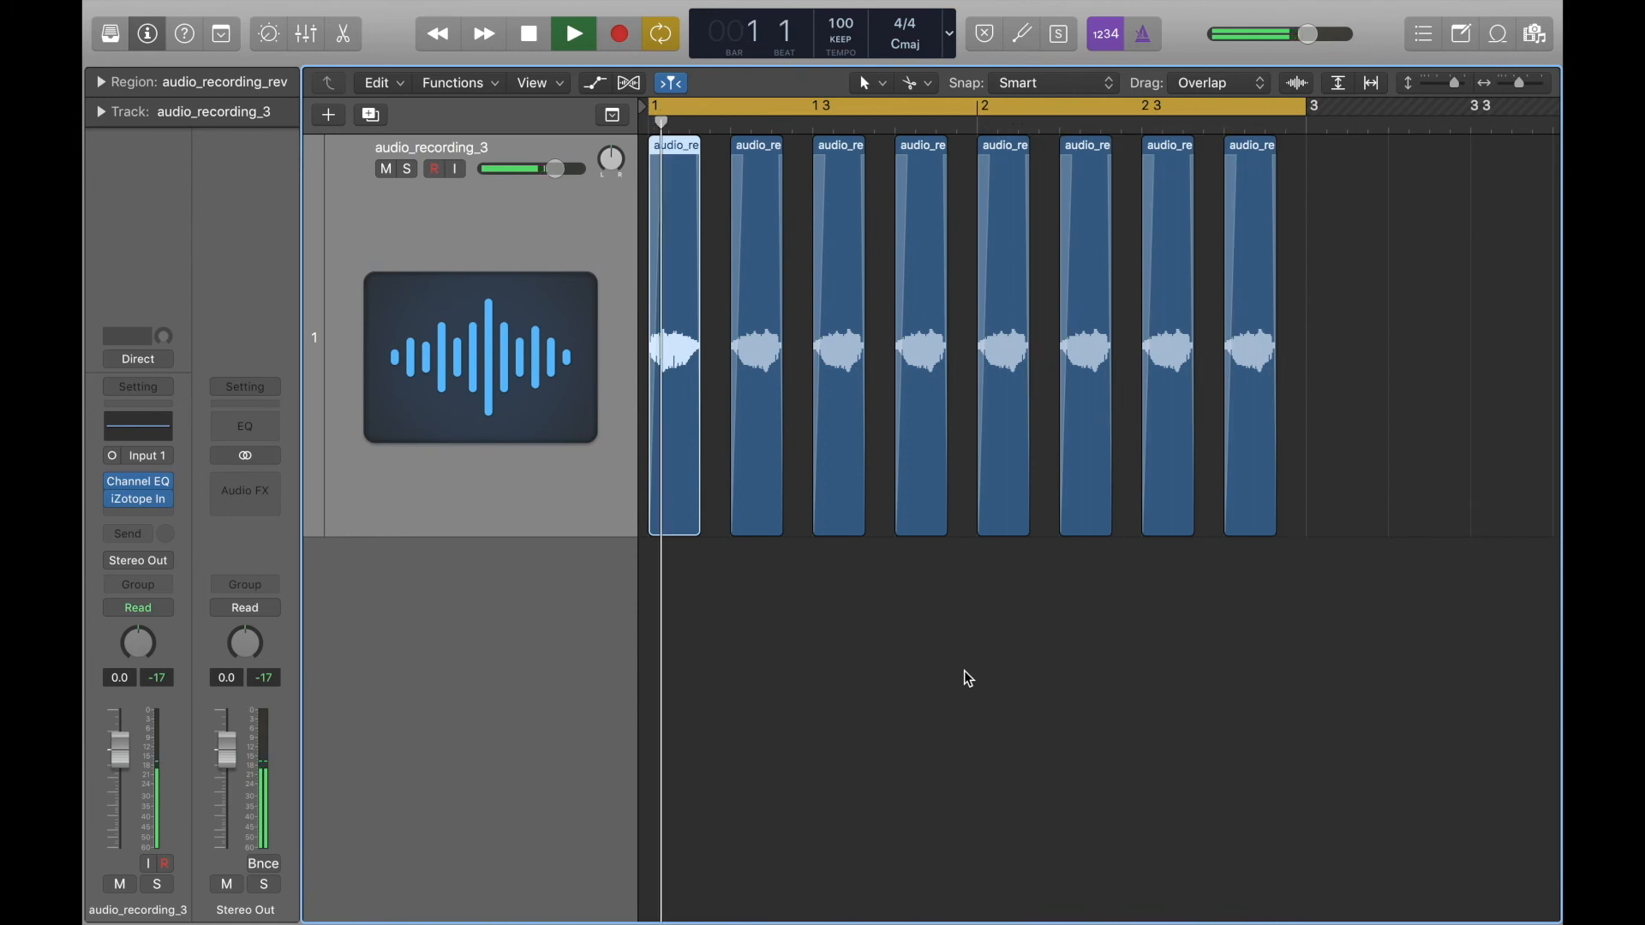
key("space")
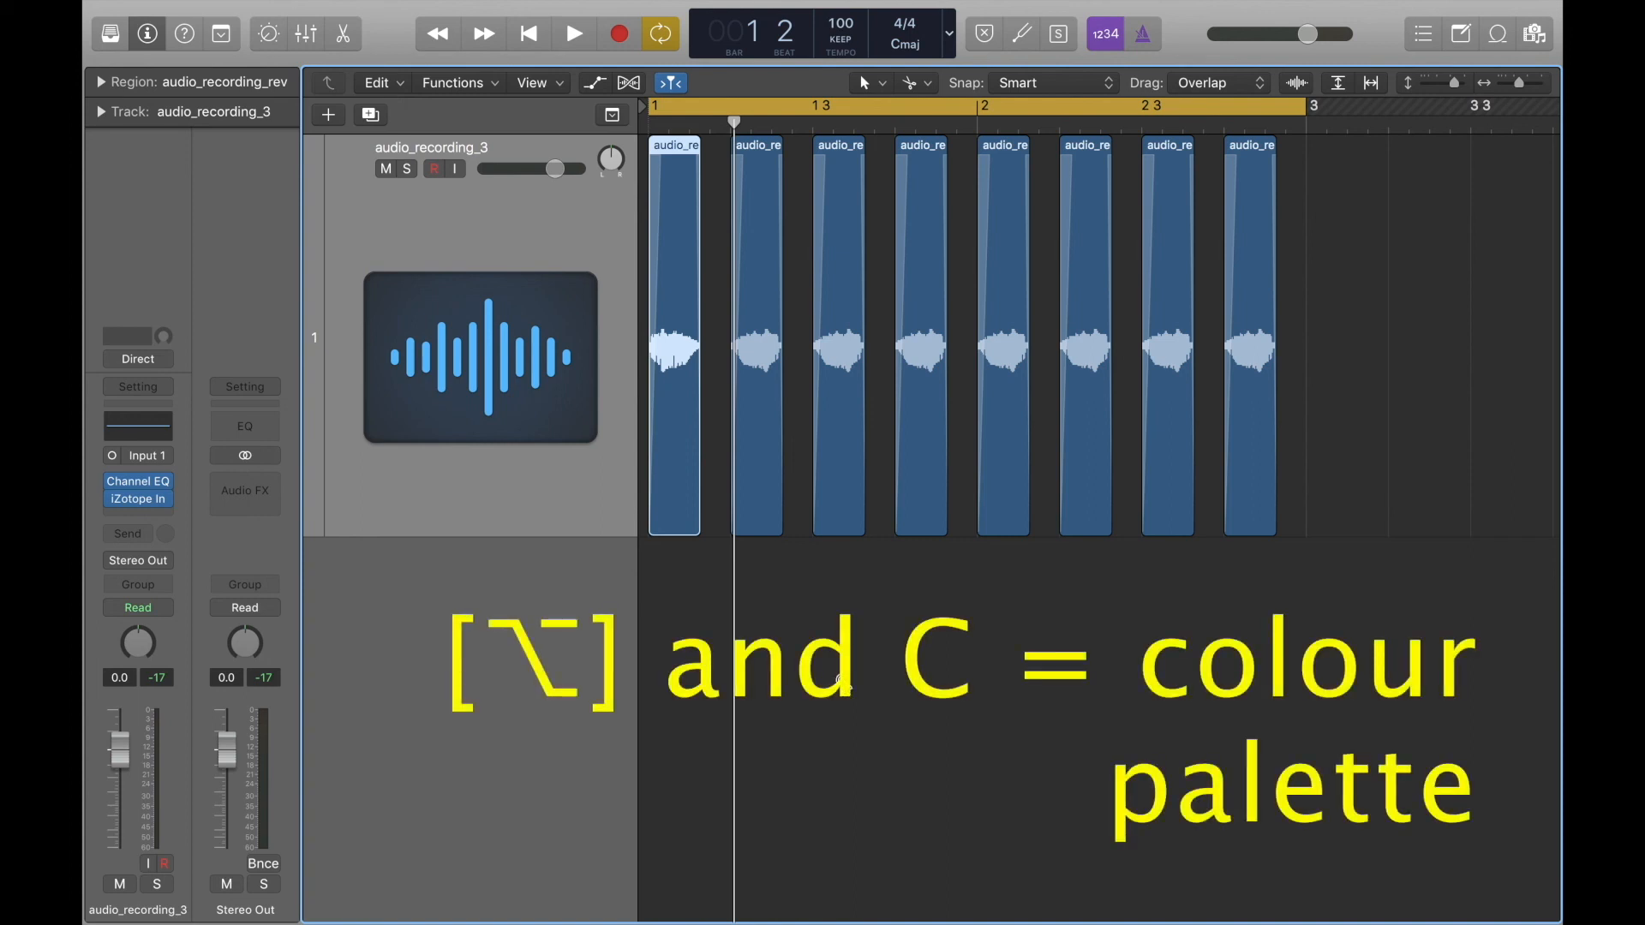
Colour the first region bright violet-blue and play the pattern.
key("alt+c")
left_click_drag(910, 183, 769, 585)
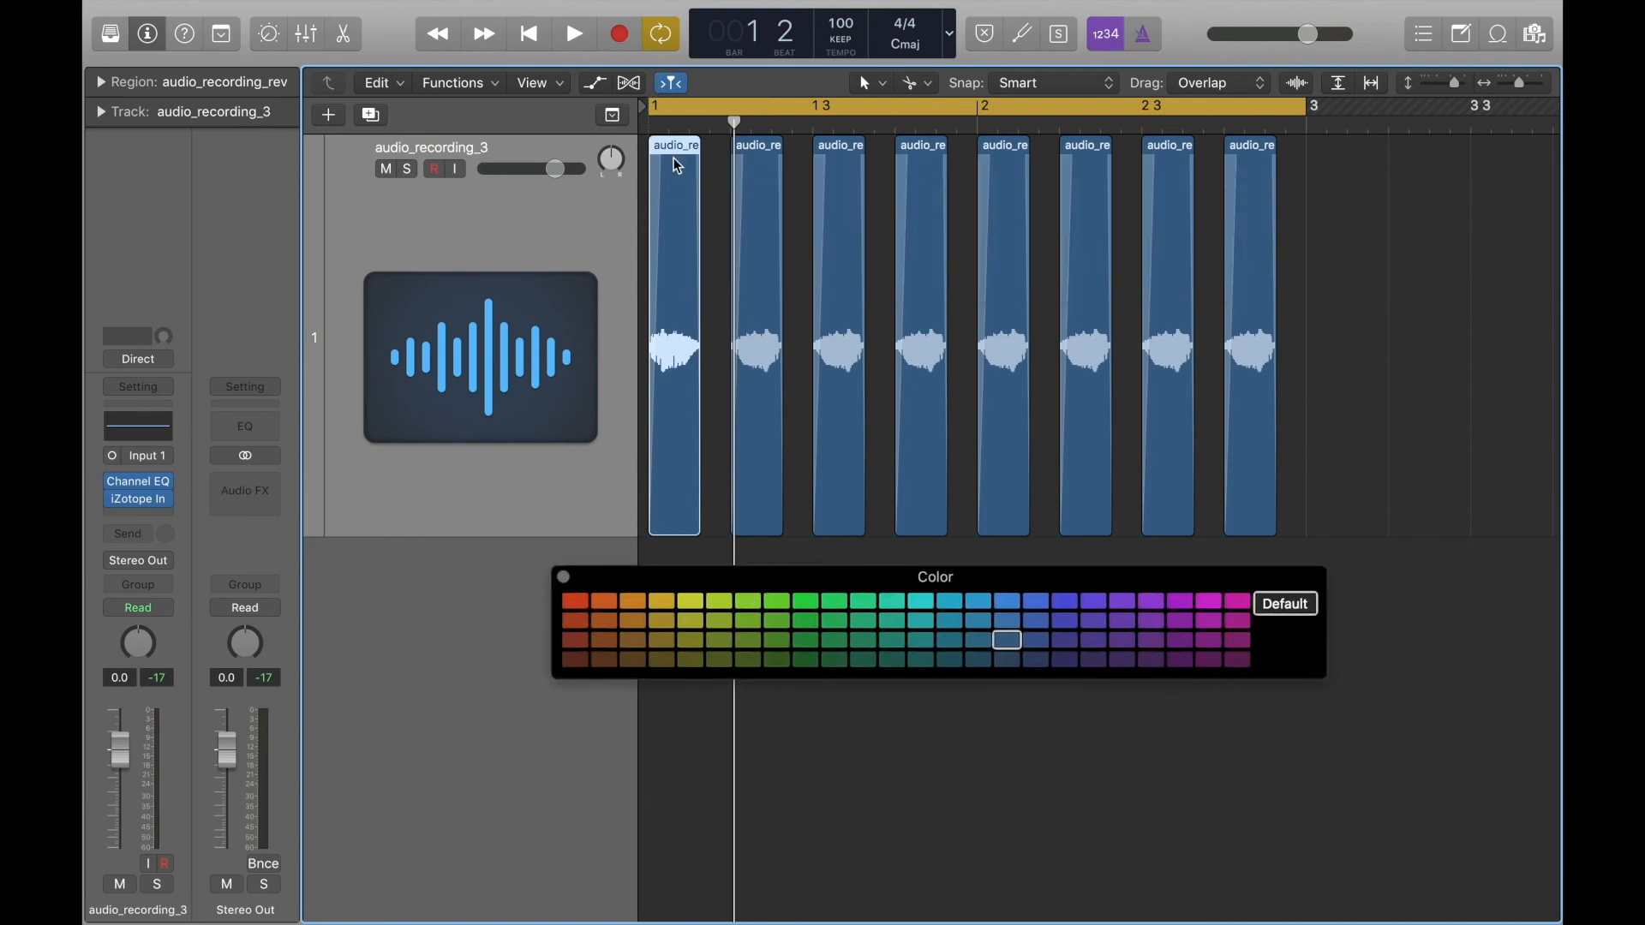
left_click(1067, 604)
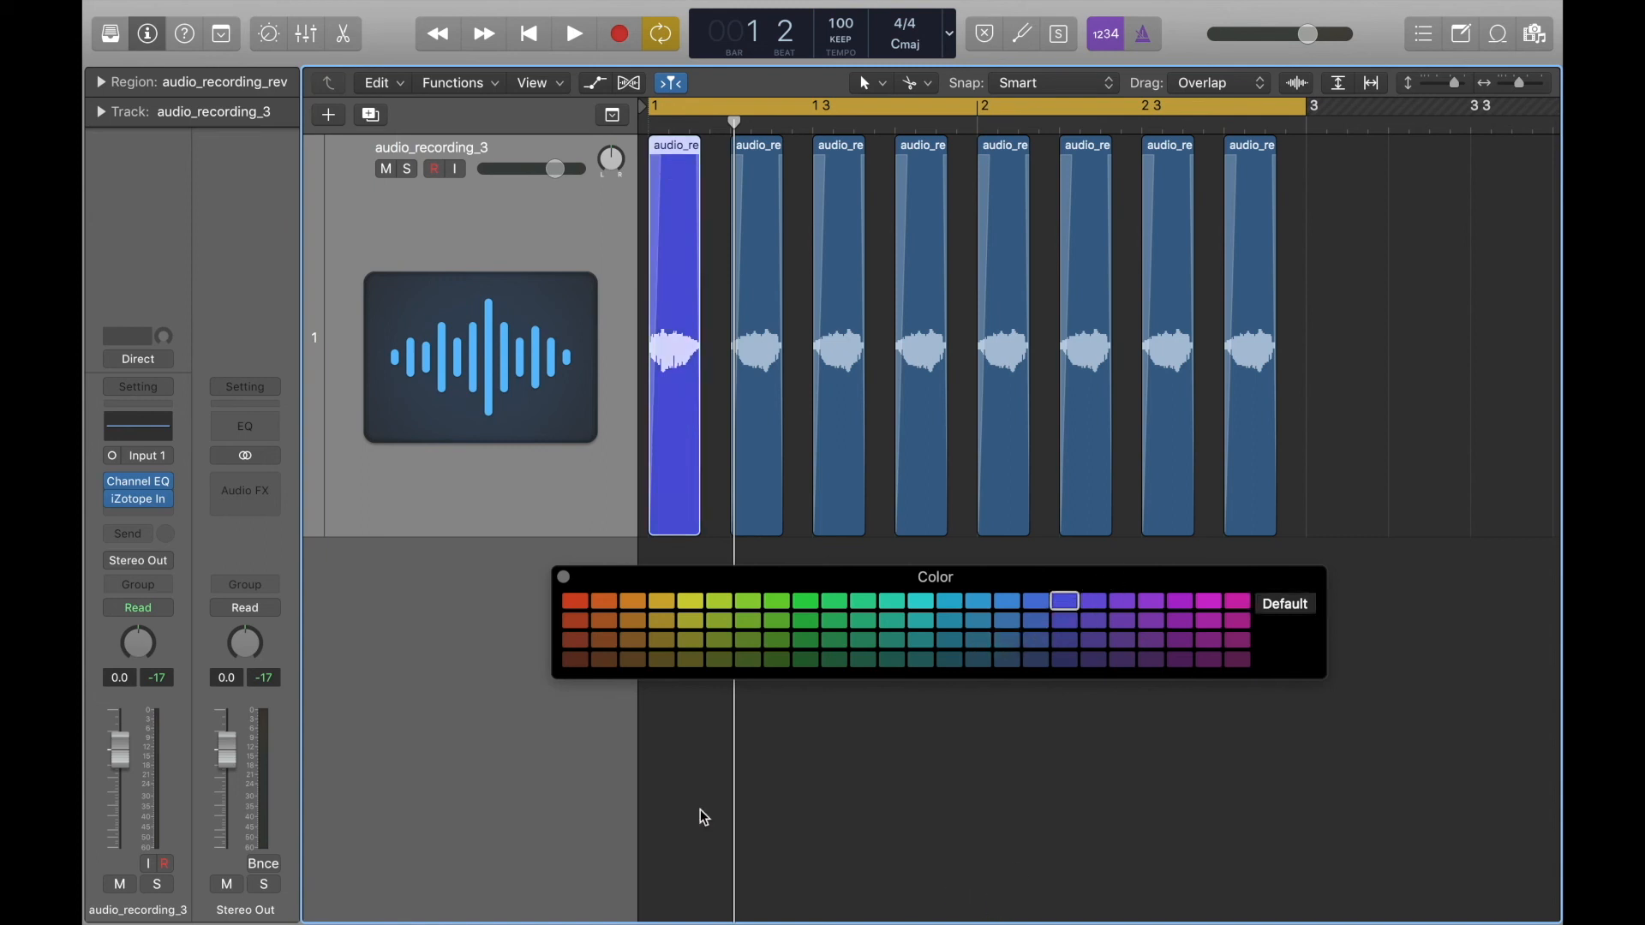
left_click(563, 576)
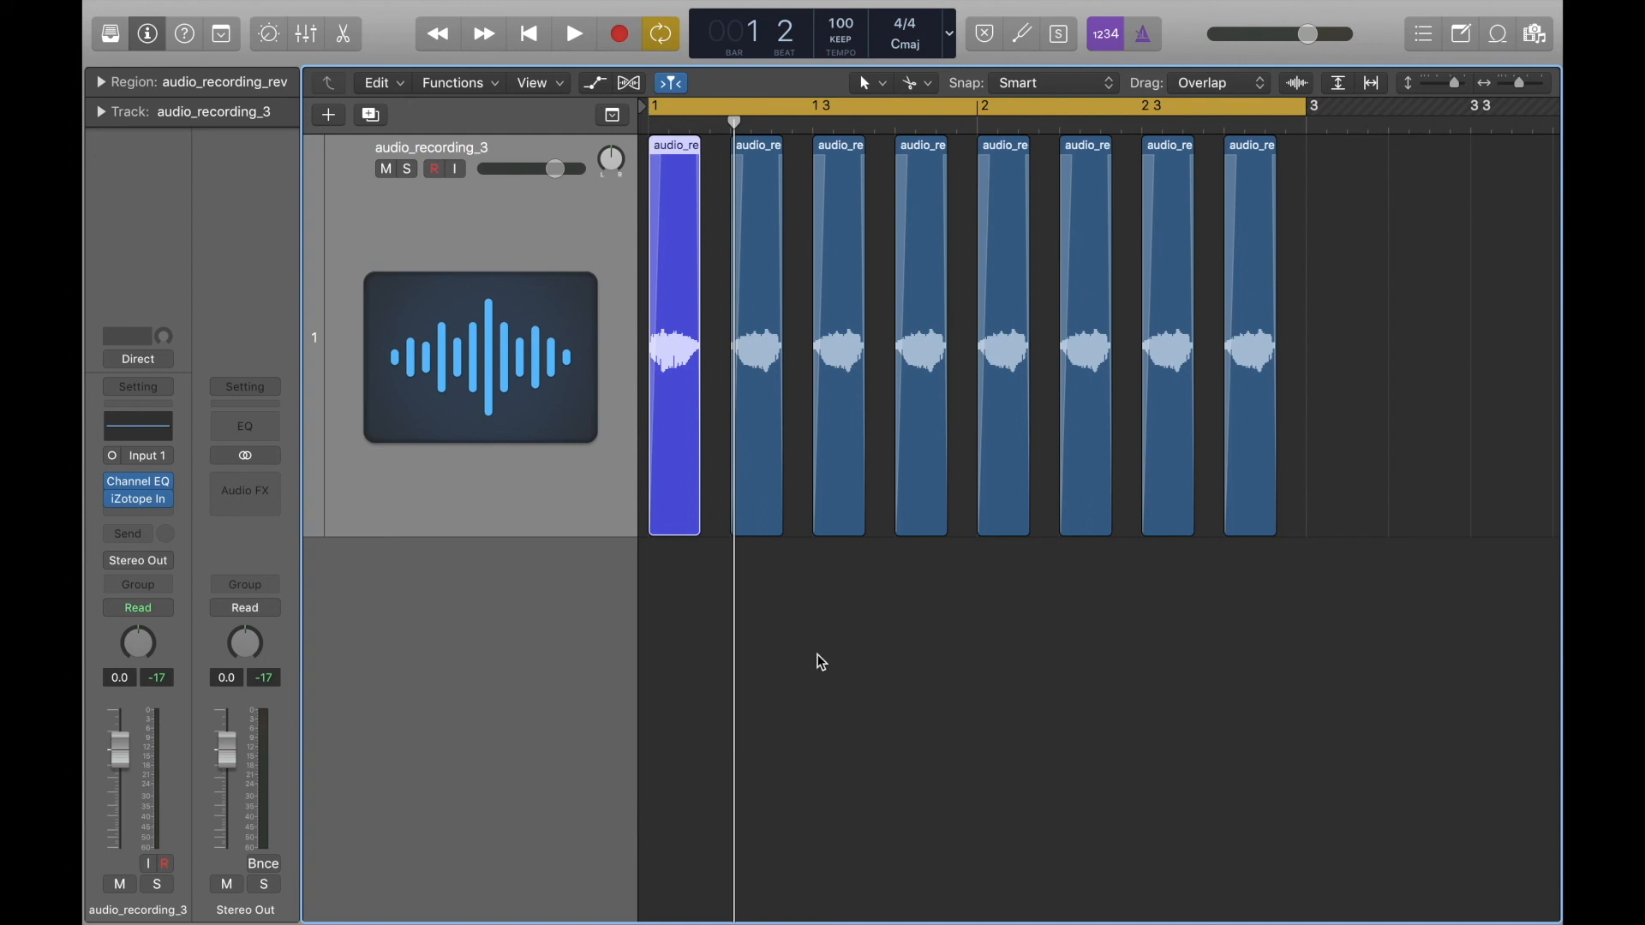
key("space")
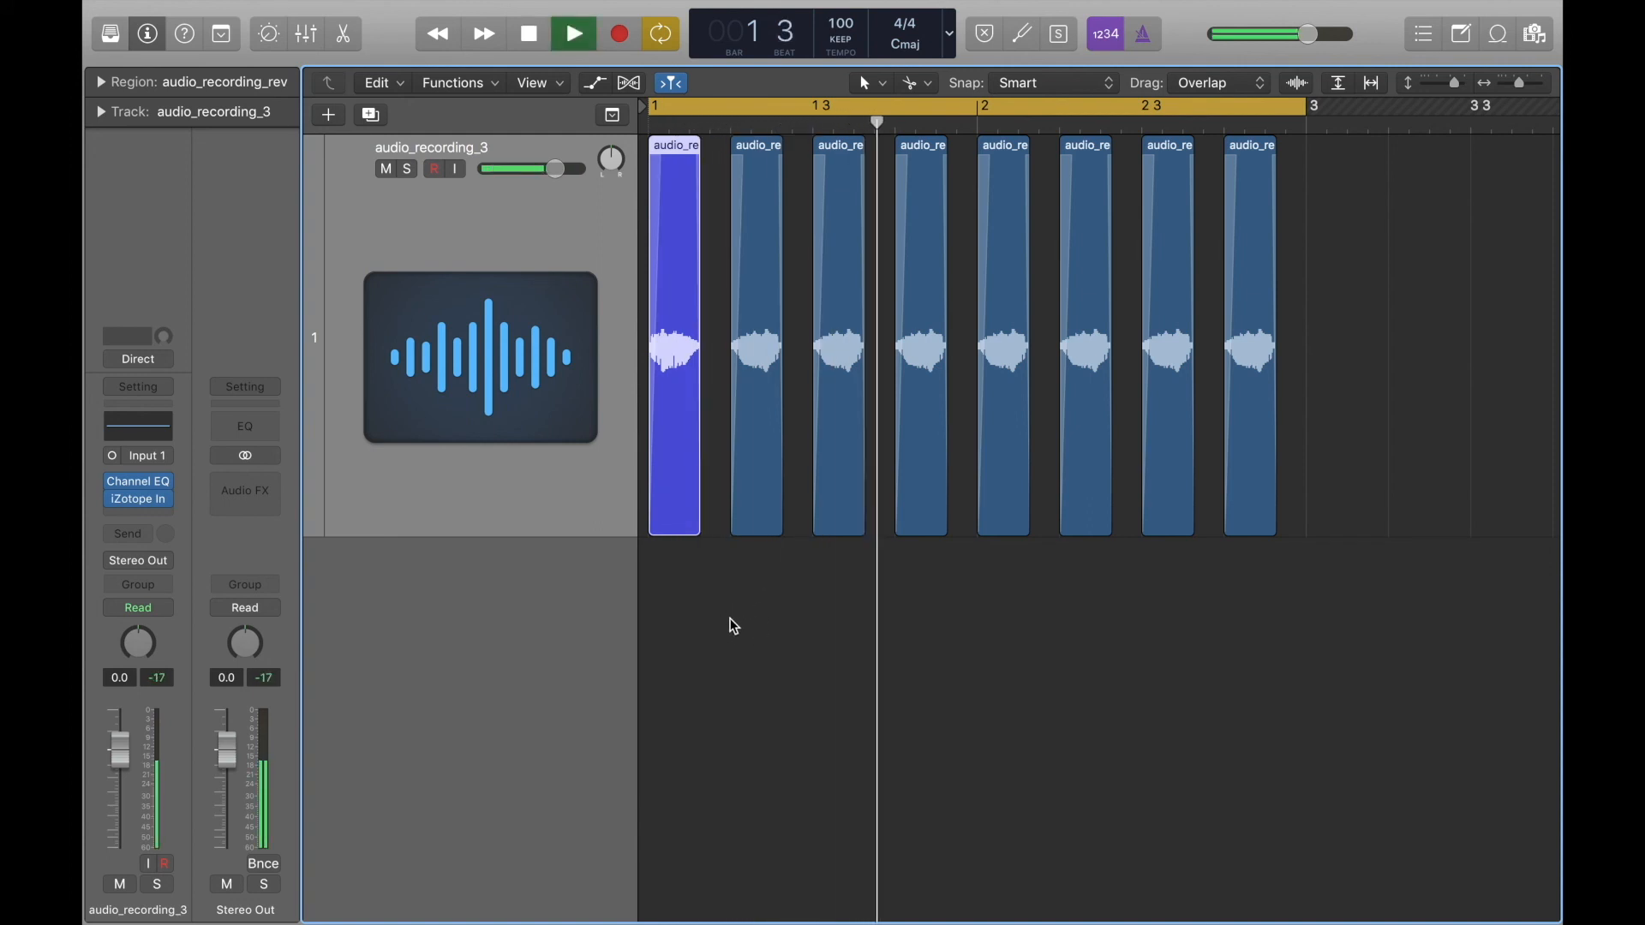
key("space")
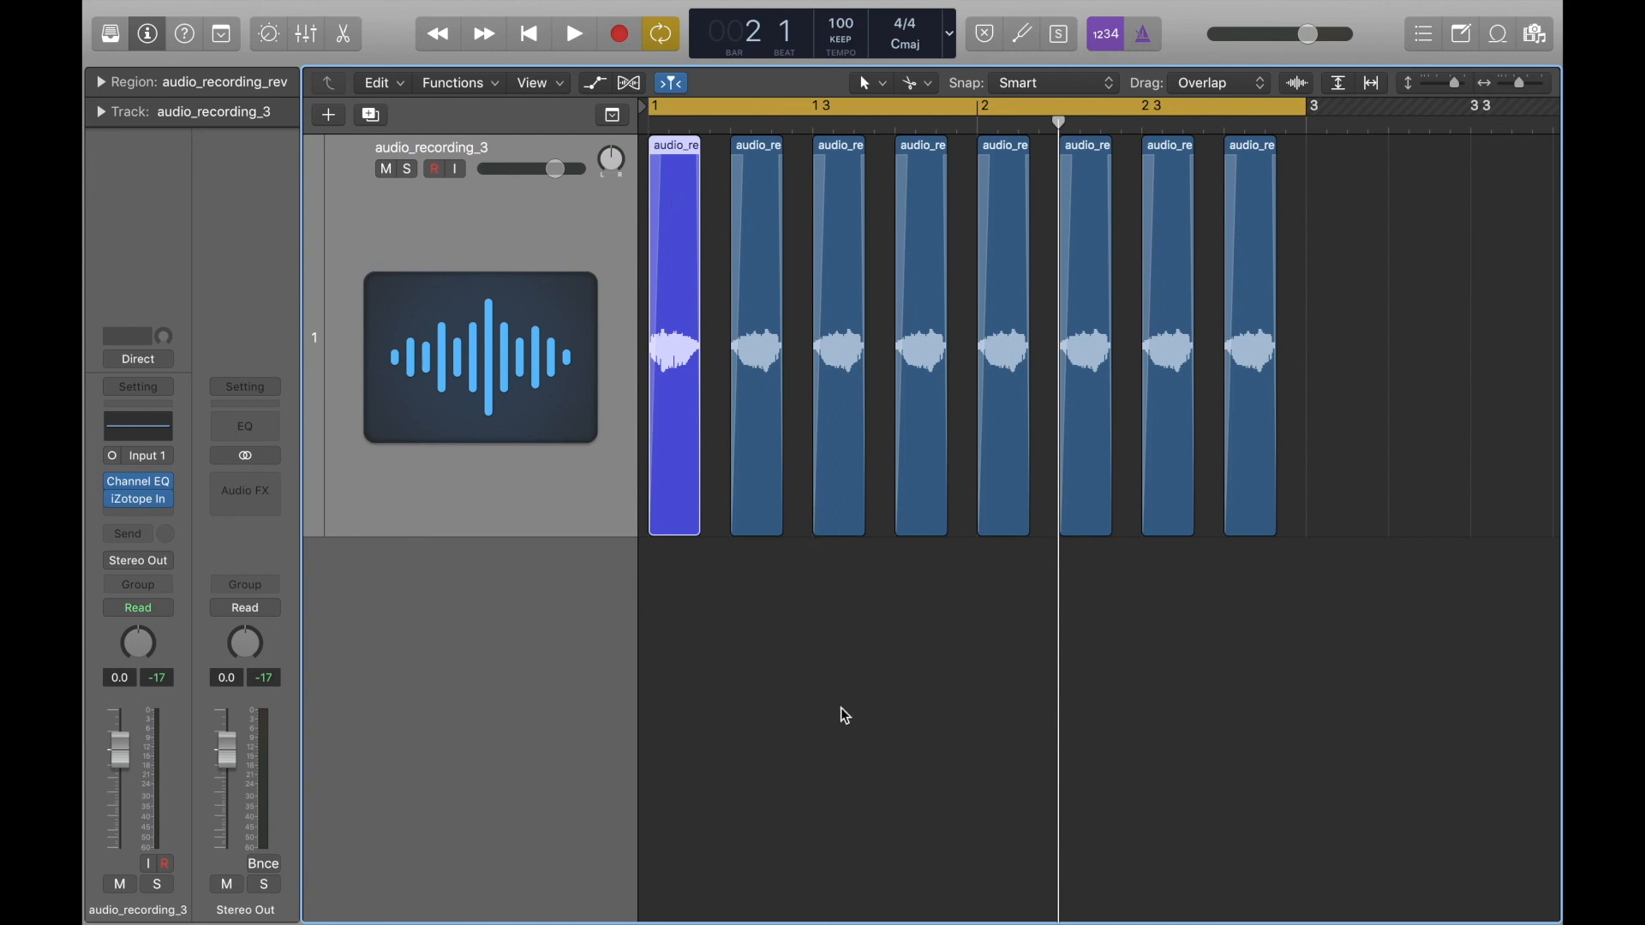
Delete the regions on beat 3 of bar 1 and on beats 1 and 3 of bar 2.
left_click(840, 319)
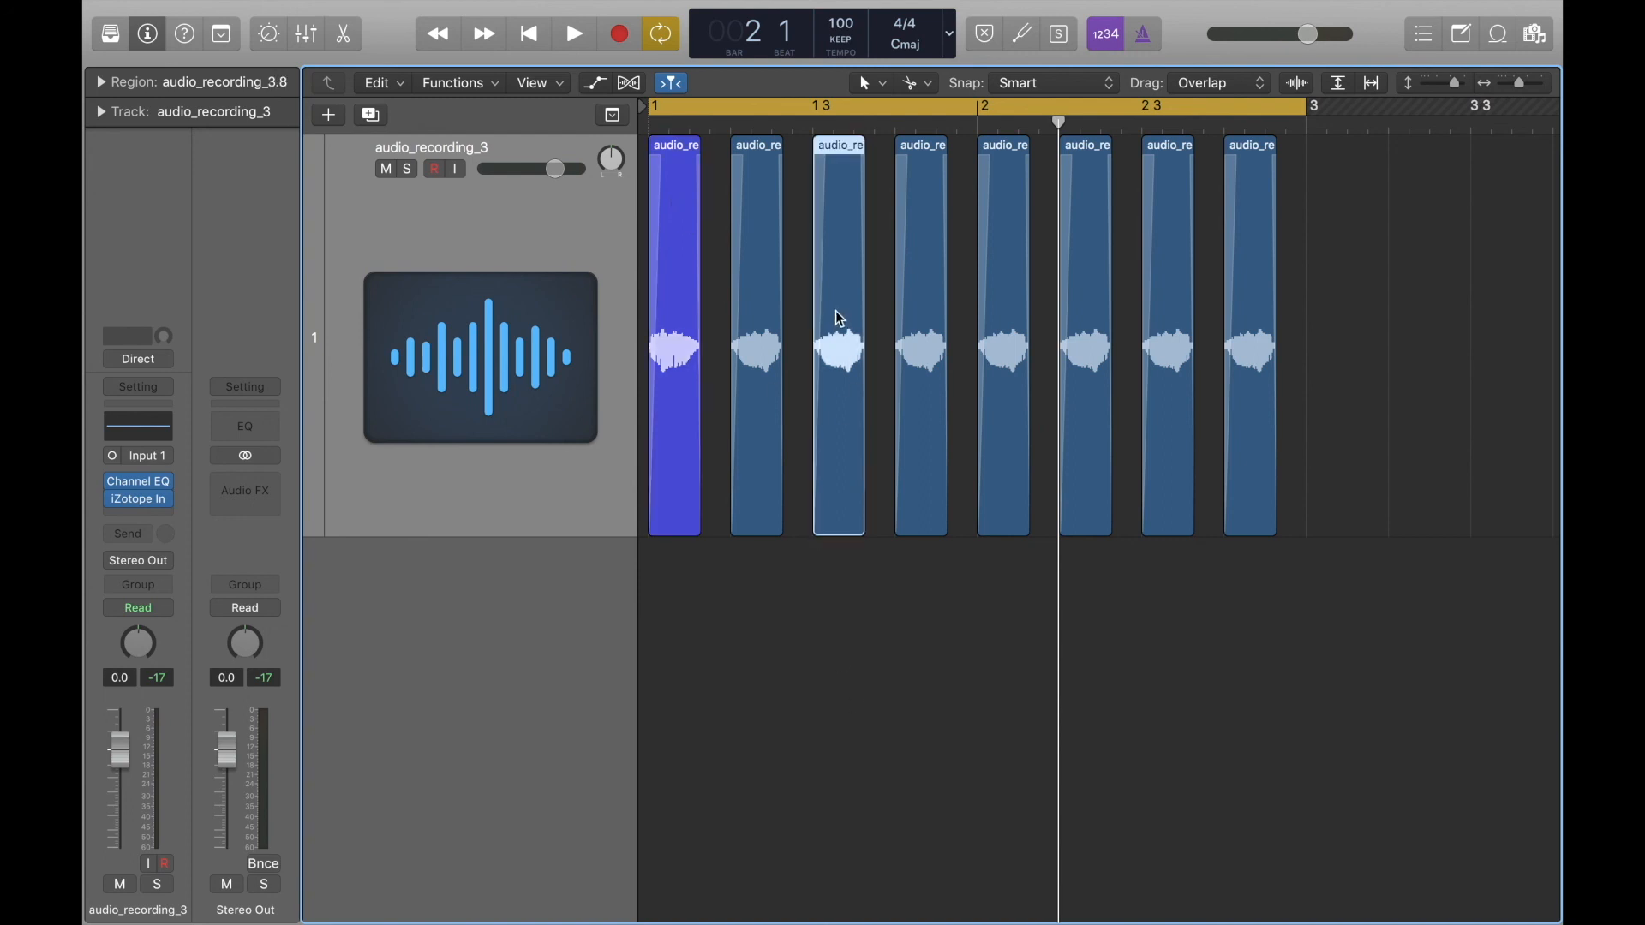
key("Delete")
left_click(1000, 148)
key("Delete")
left_click(1173, 178)
key("Delete")
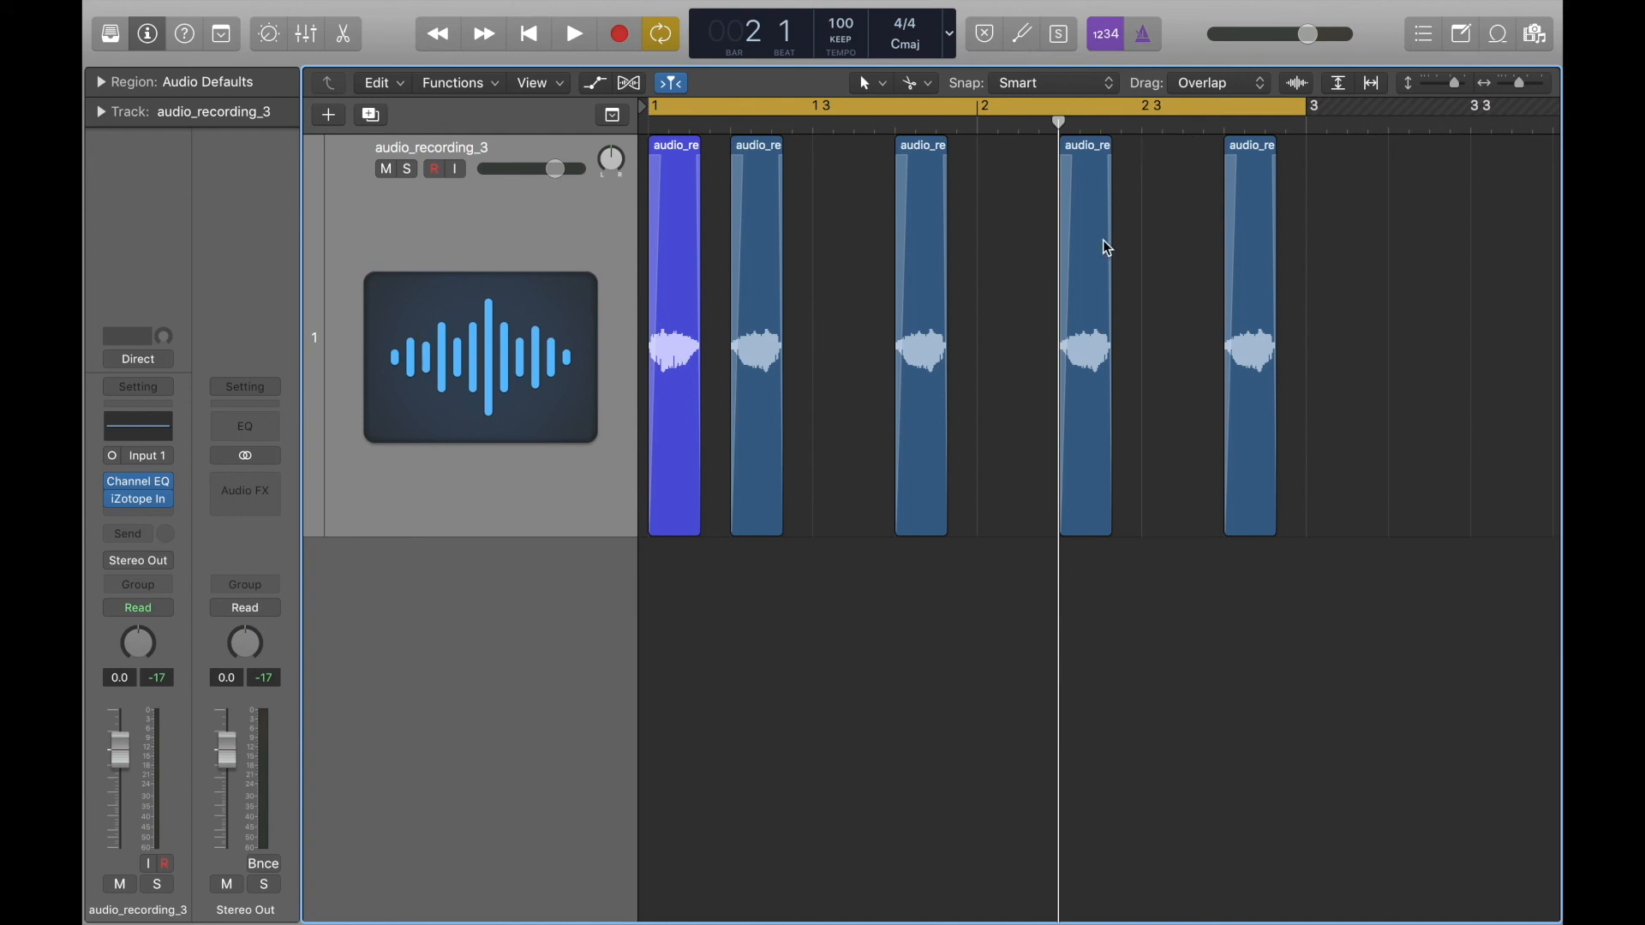
Copy the violet-blue region to beat 3 of bar 1 and beats 1 and 3 of bar 2, and play the pattern.
left_click_drag(672, 160, 837, 164)
left_click(675, 147, "shift")
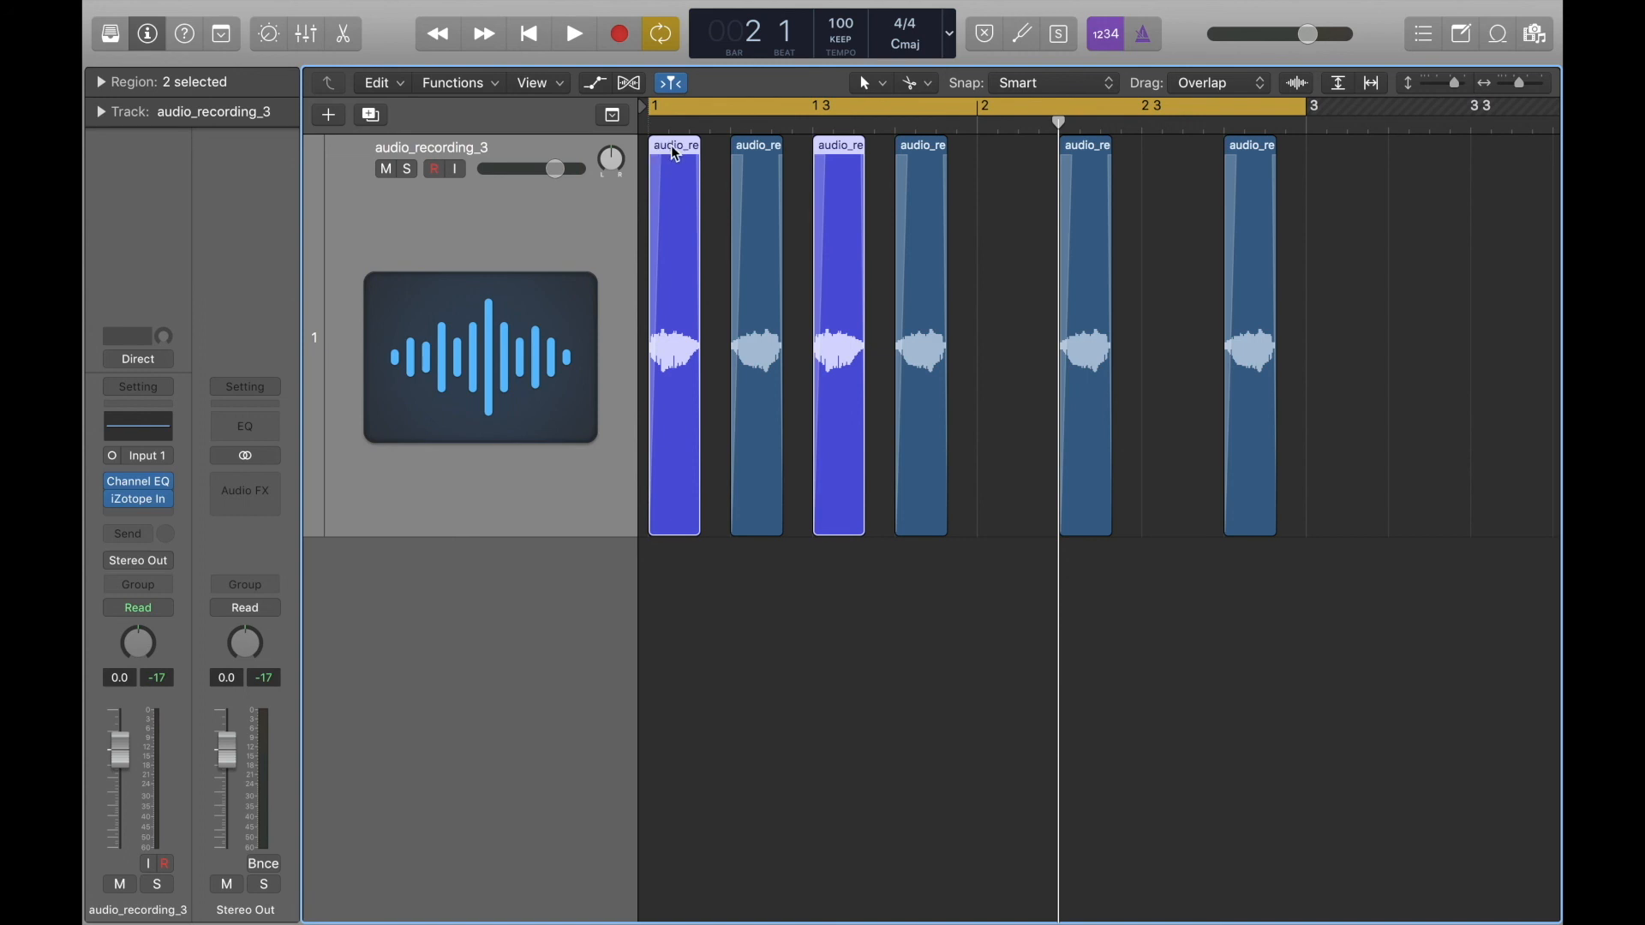
left_click_drag(663, 155, 1006, 163)
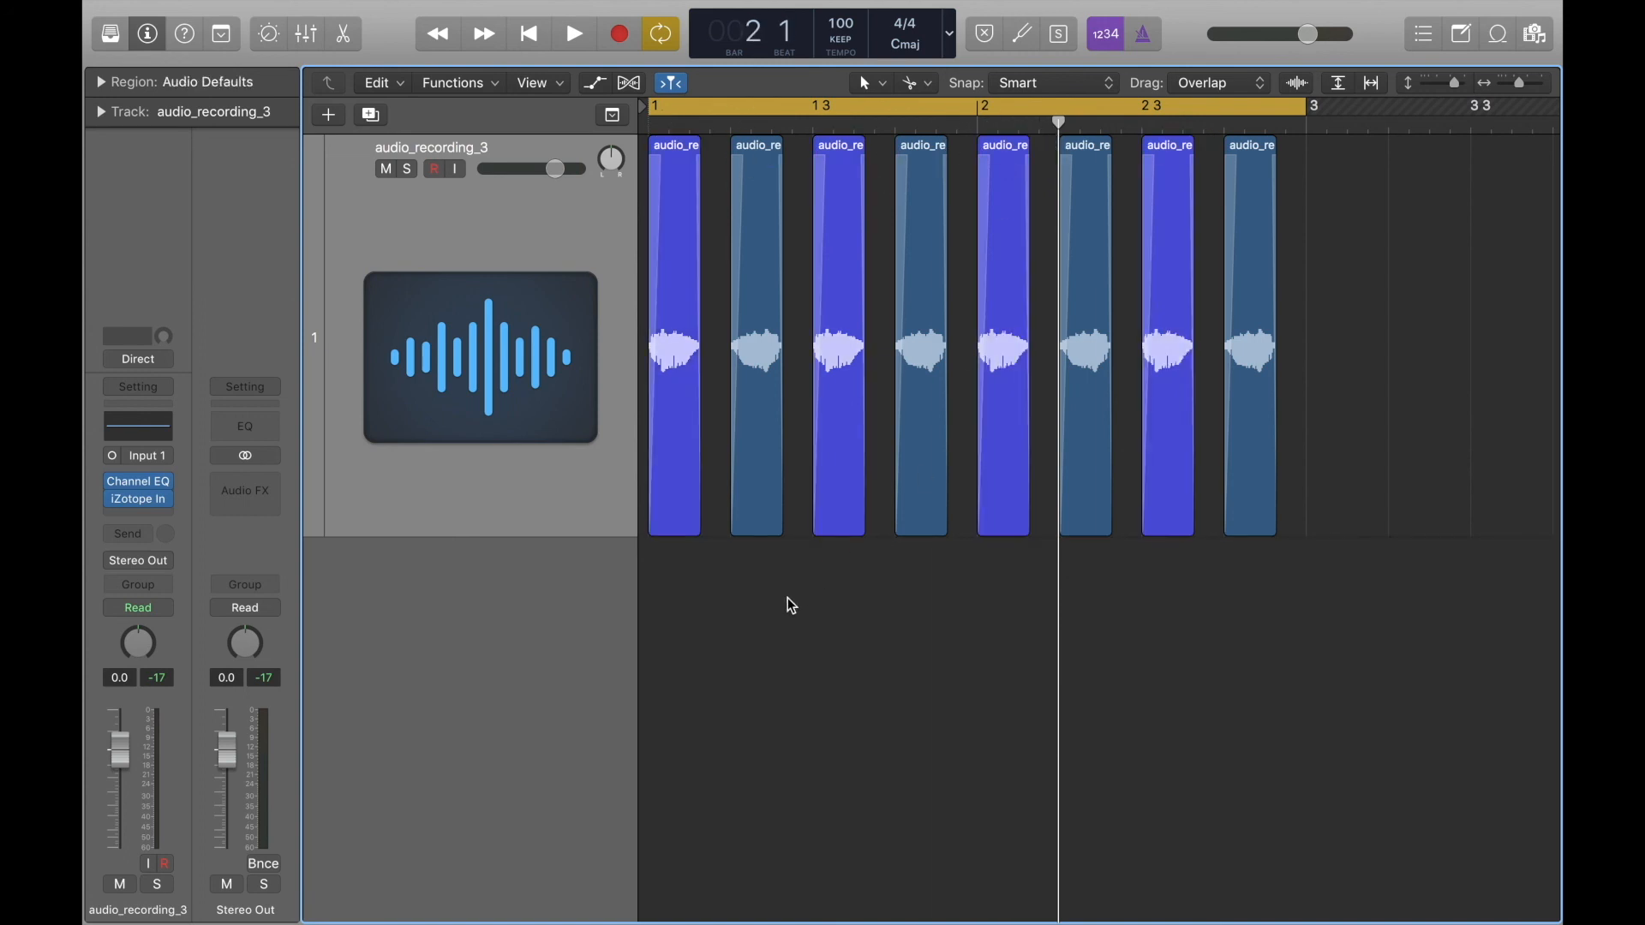
key("space")
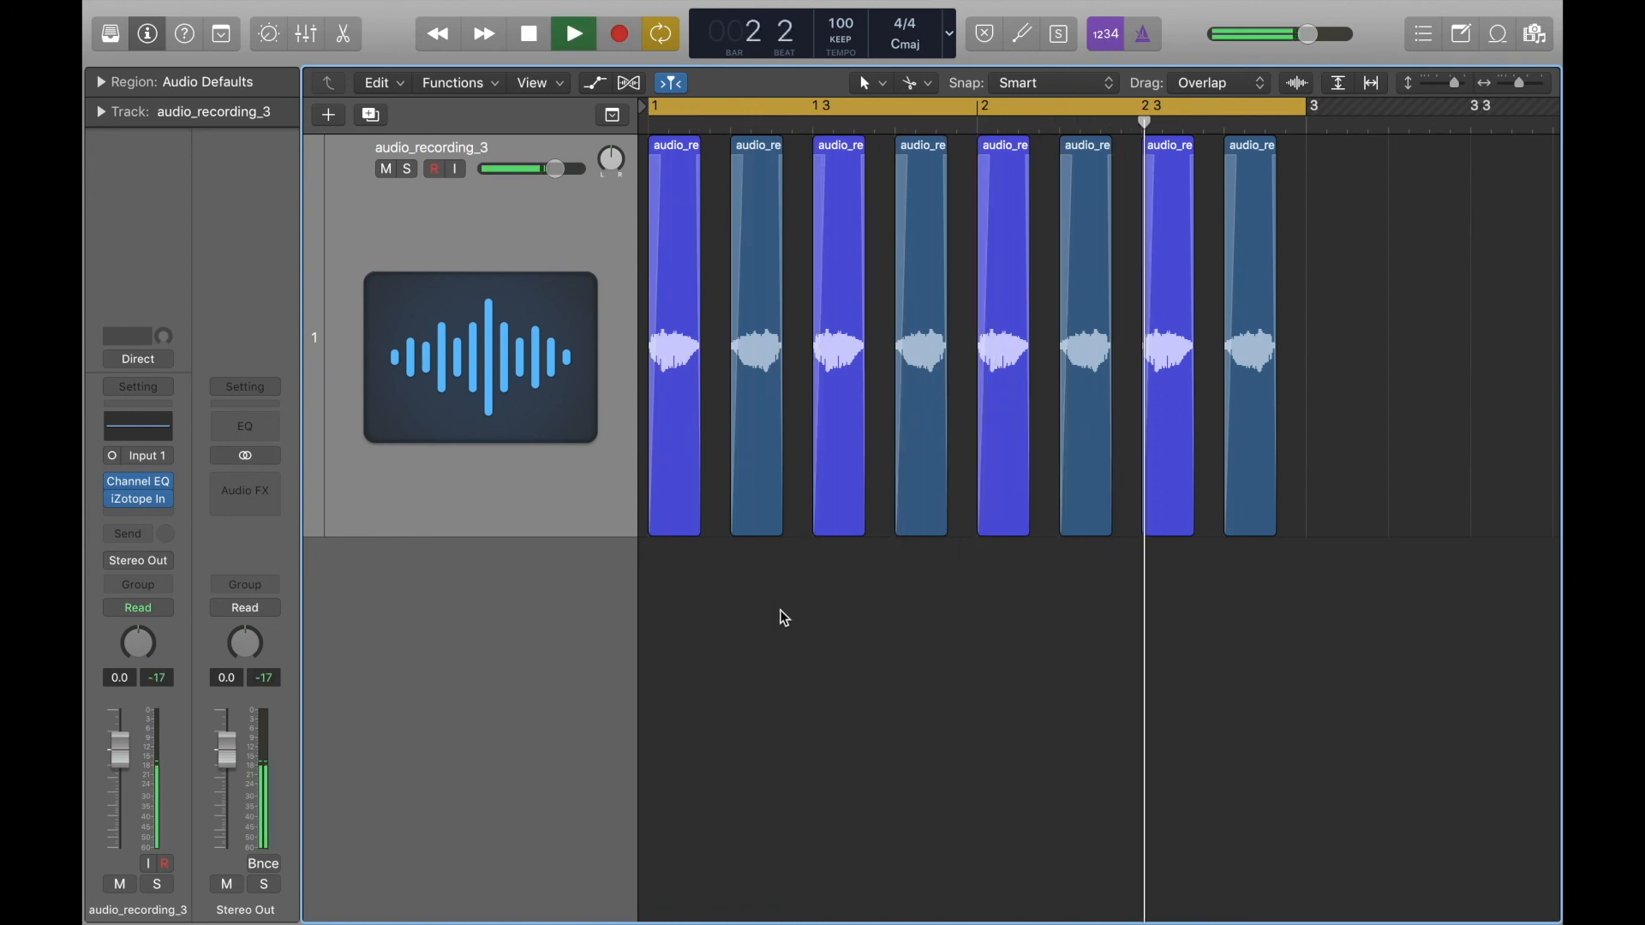
key("space")
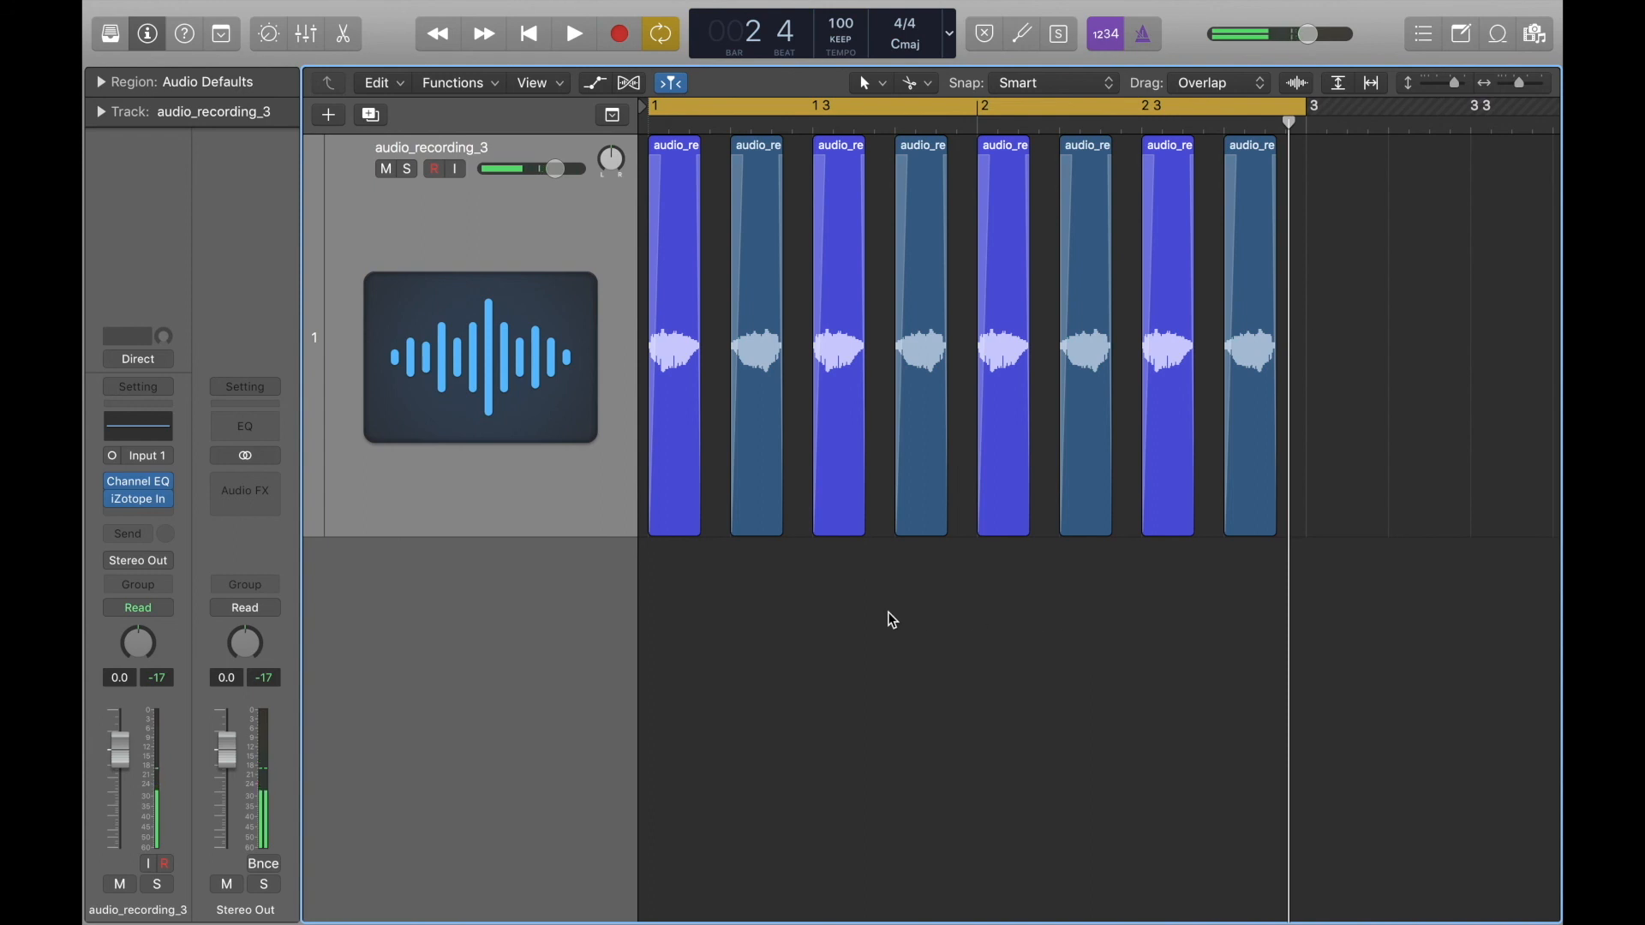
Look at the track's volume automation display and its flex mode setting.
key("super+Up")
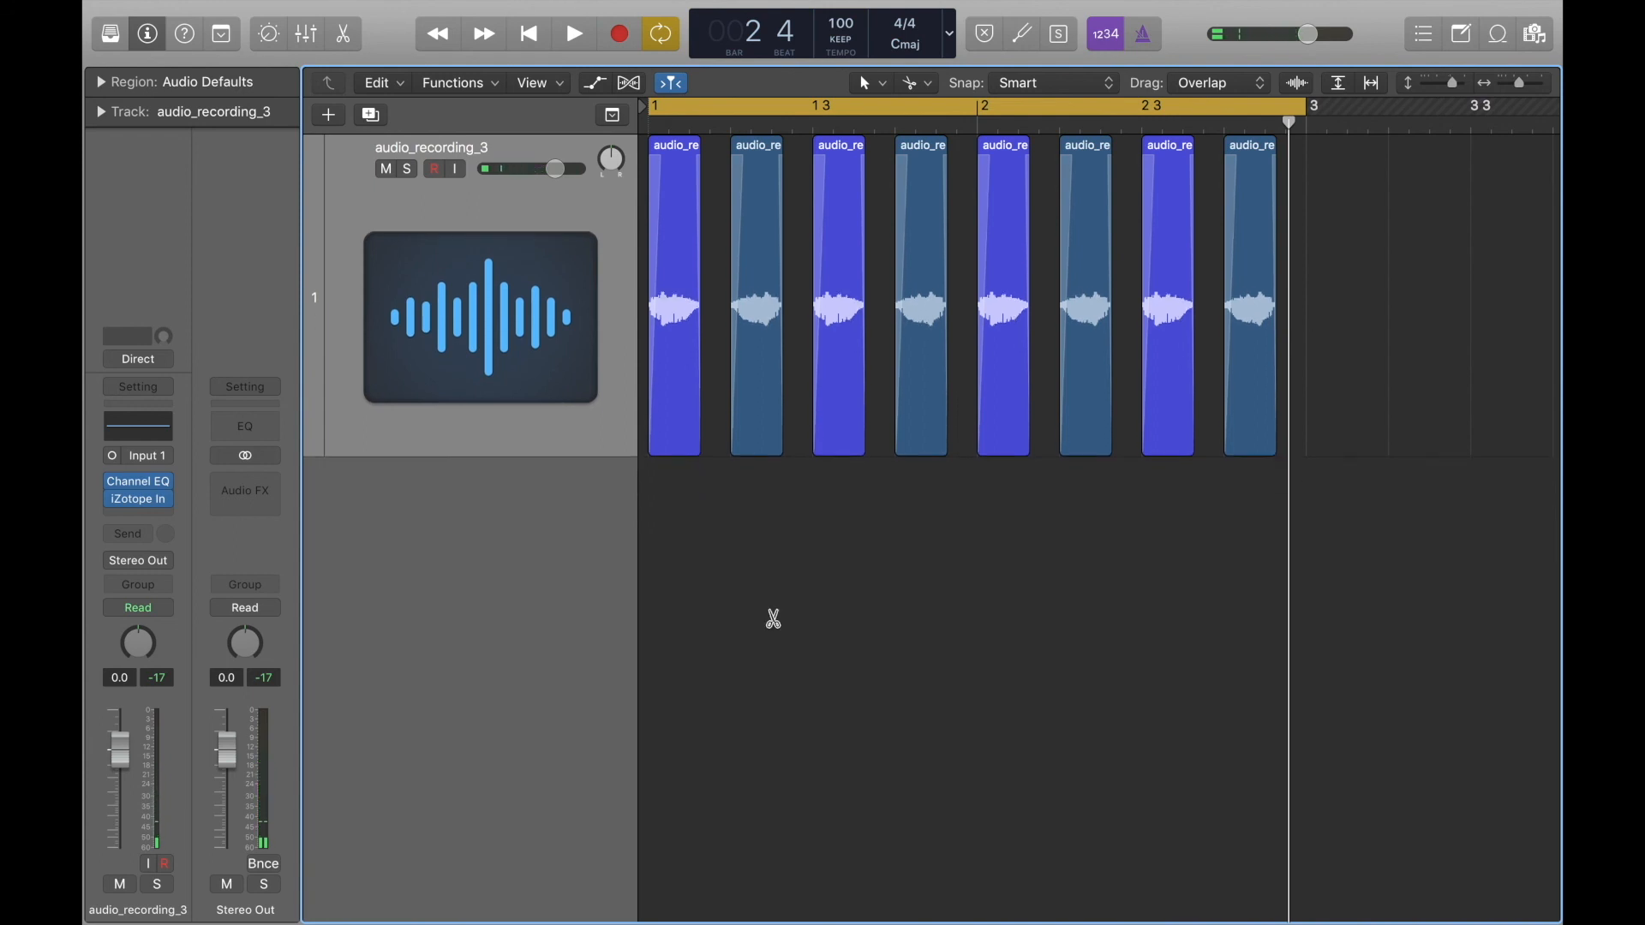
key("super+Up")
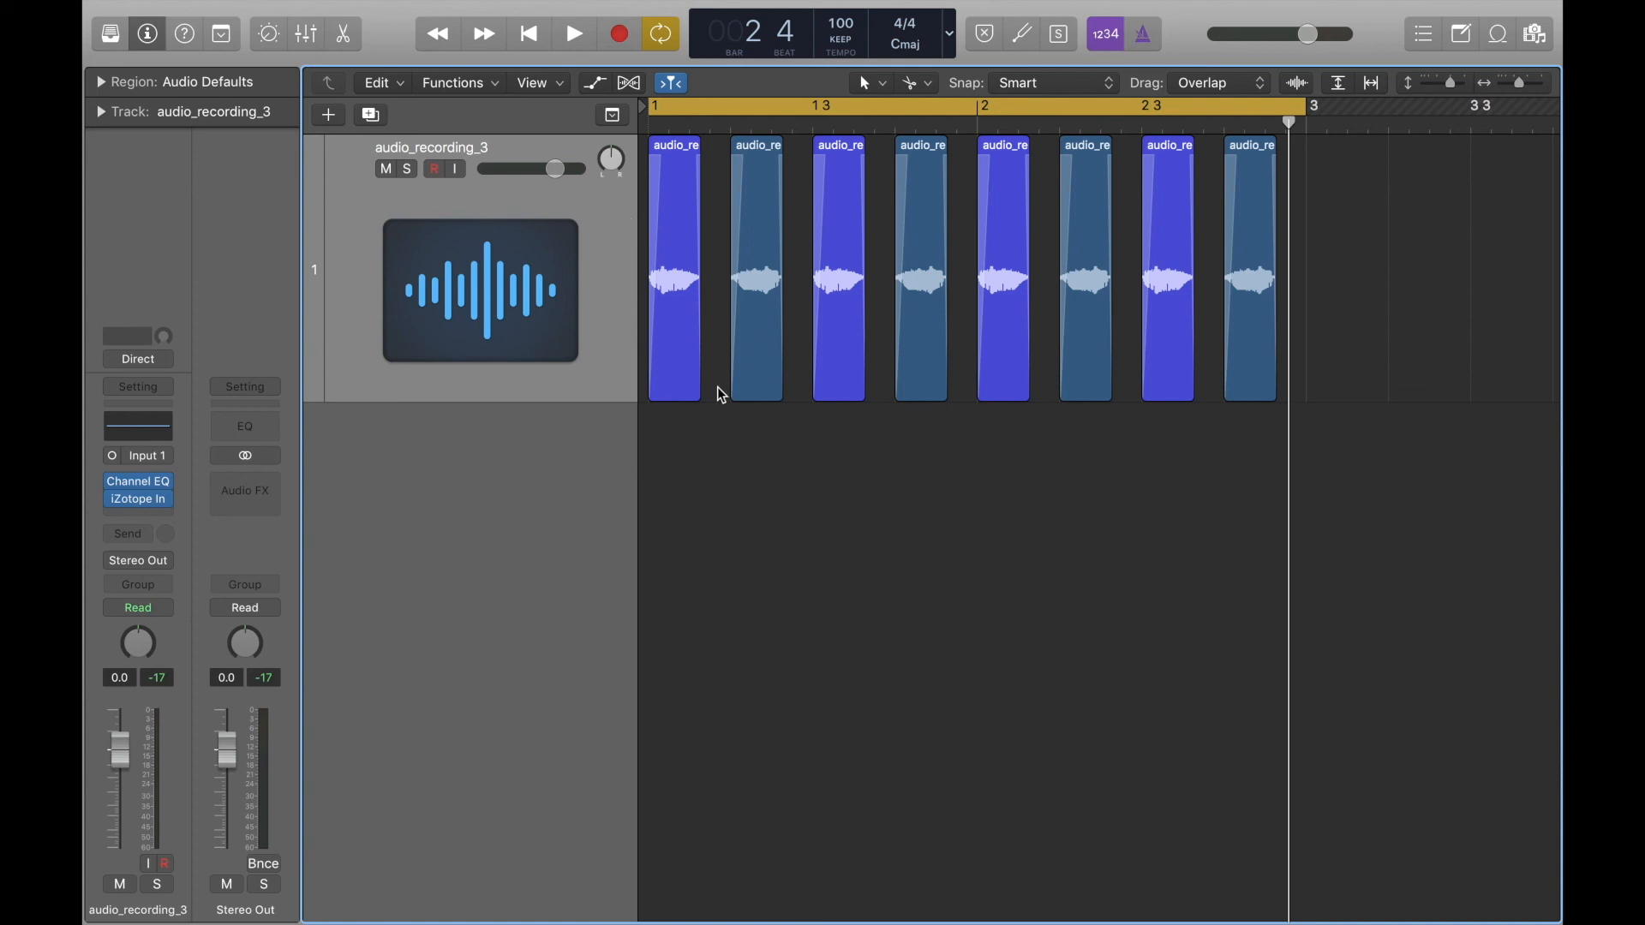
left_click(596, 85)
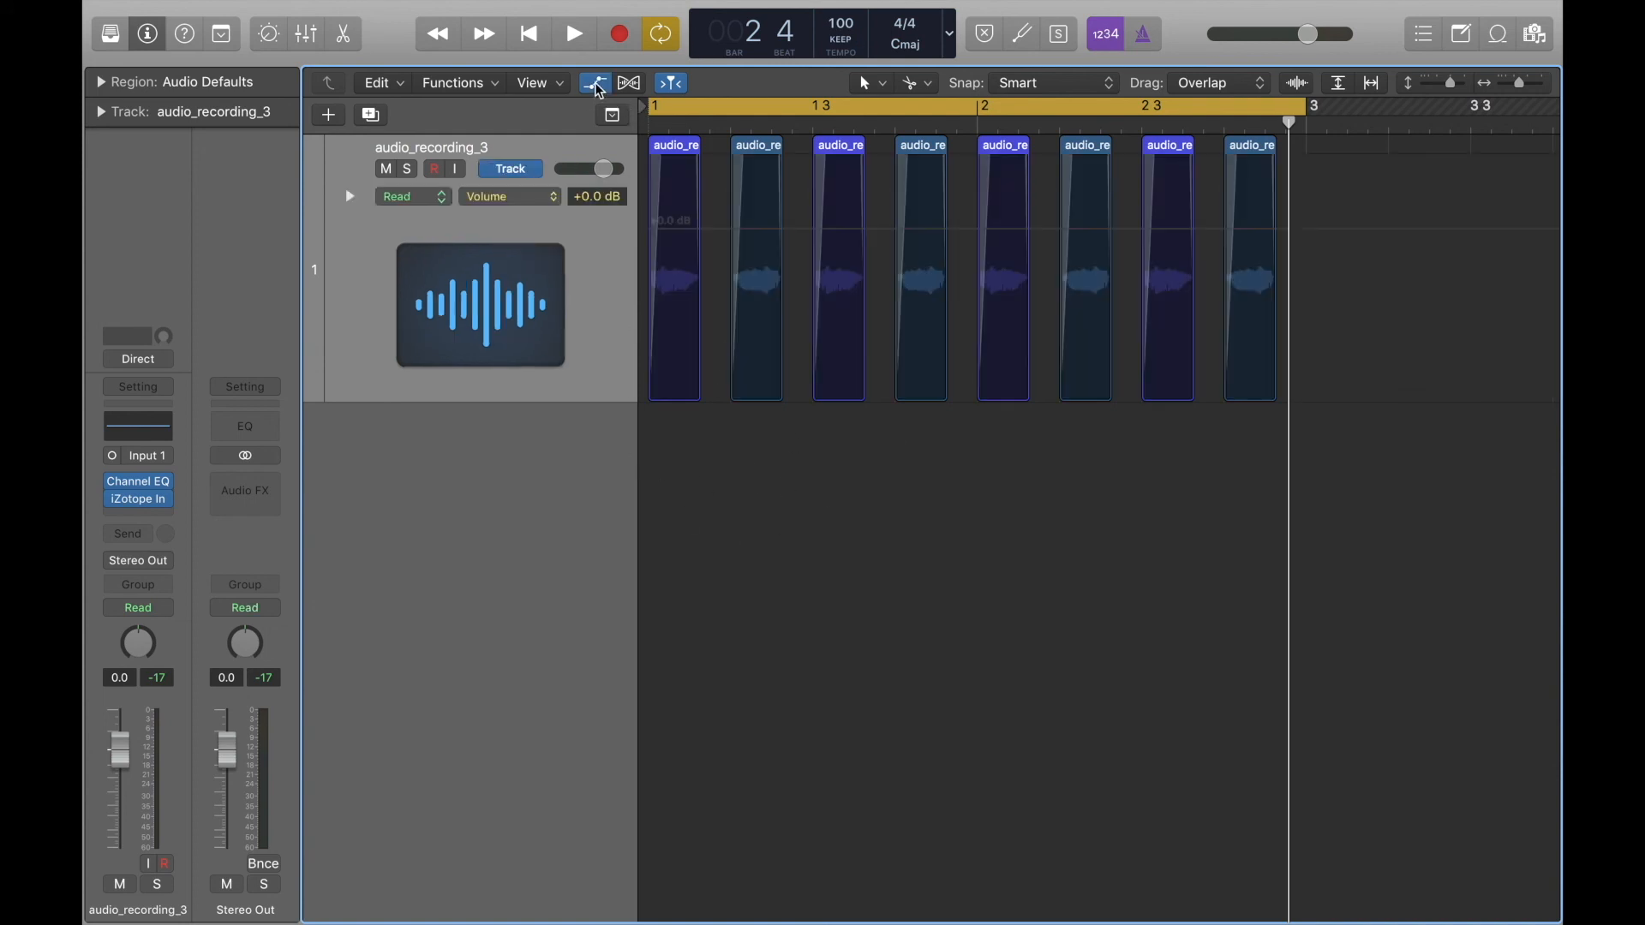
left_click(598, 89)
left_click(629, 83)
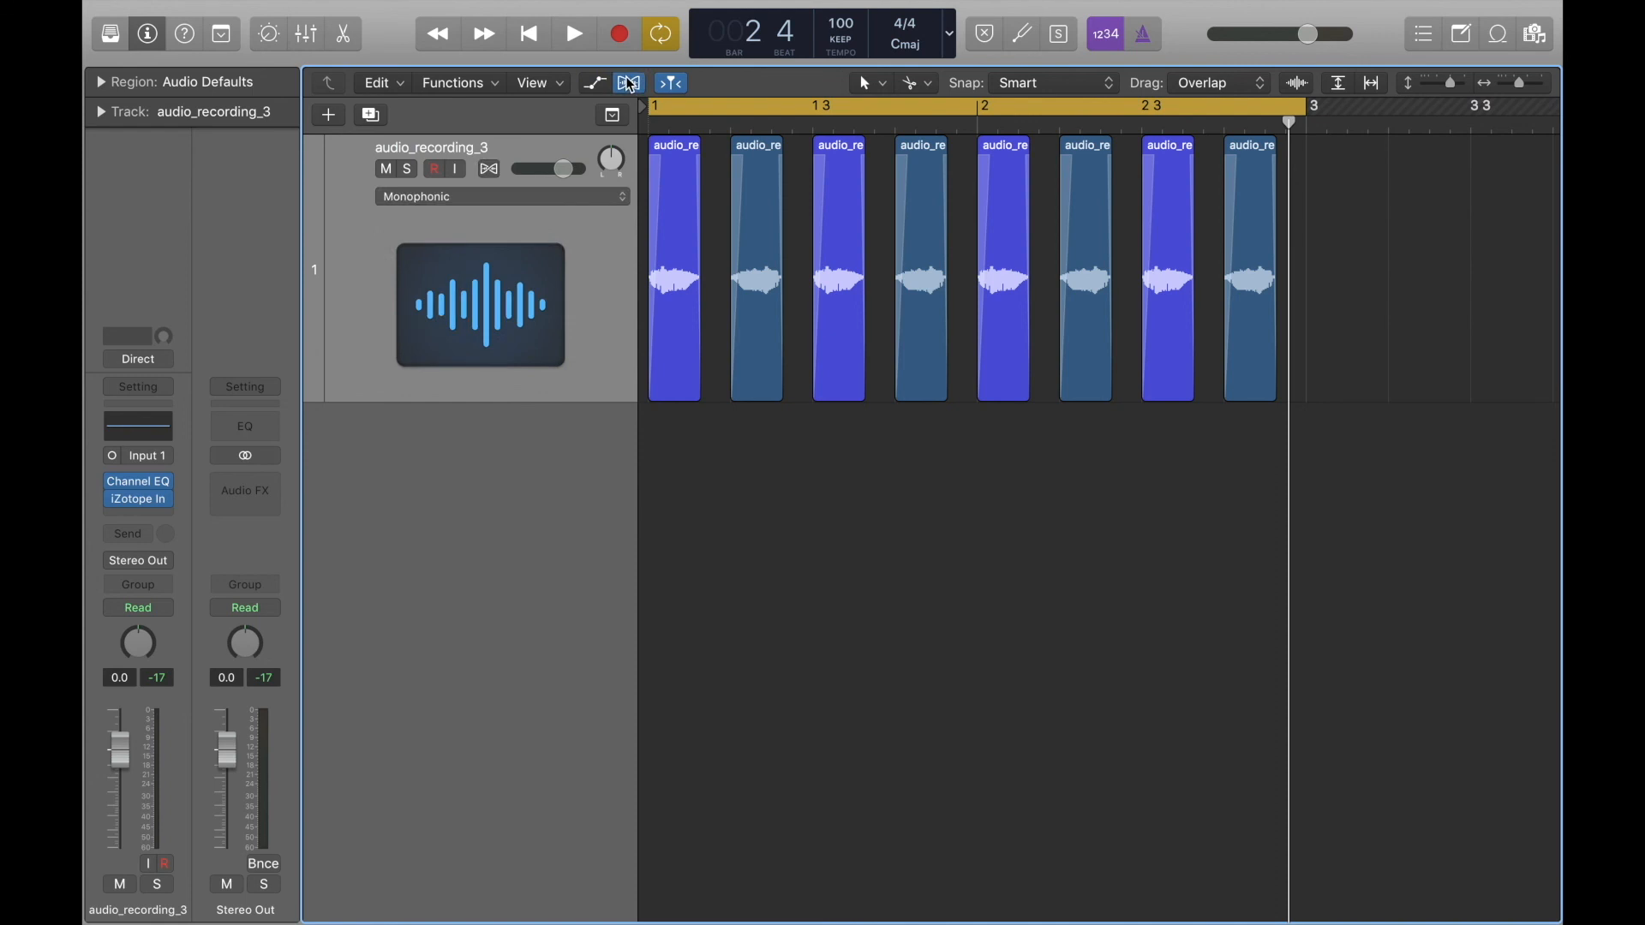
left_click(506, 198)
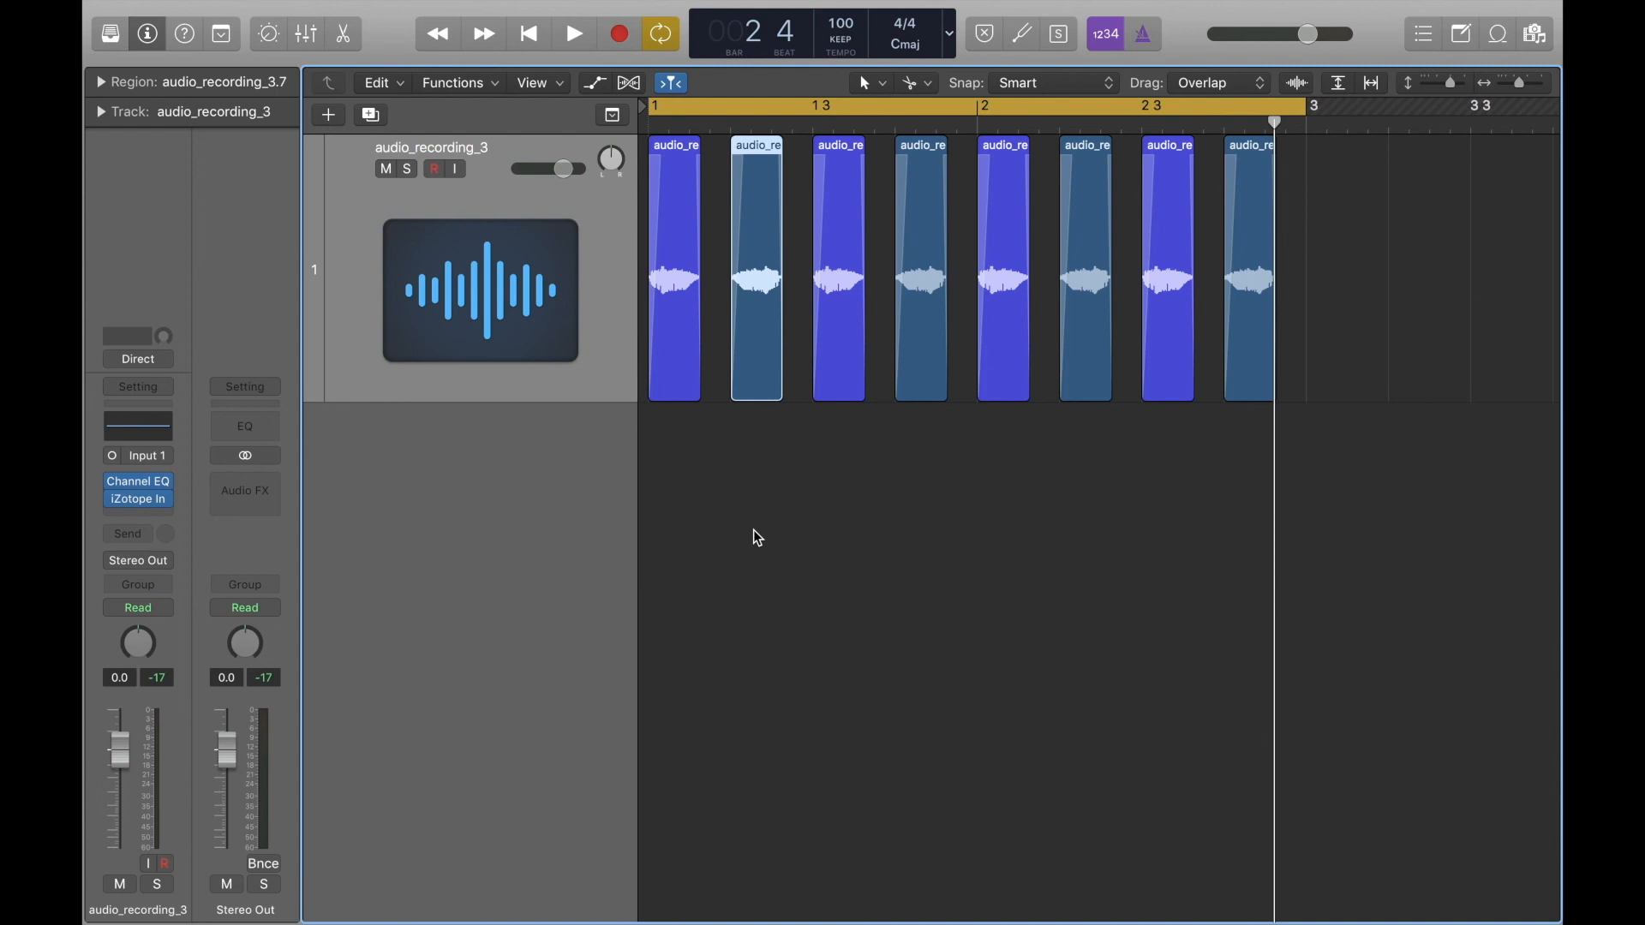
Select the four violet-blue regions on beats 1 and 3 of both bars.
left_click(825, 533)
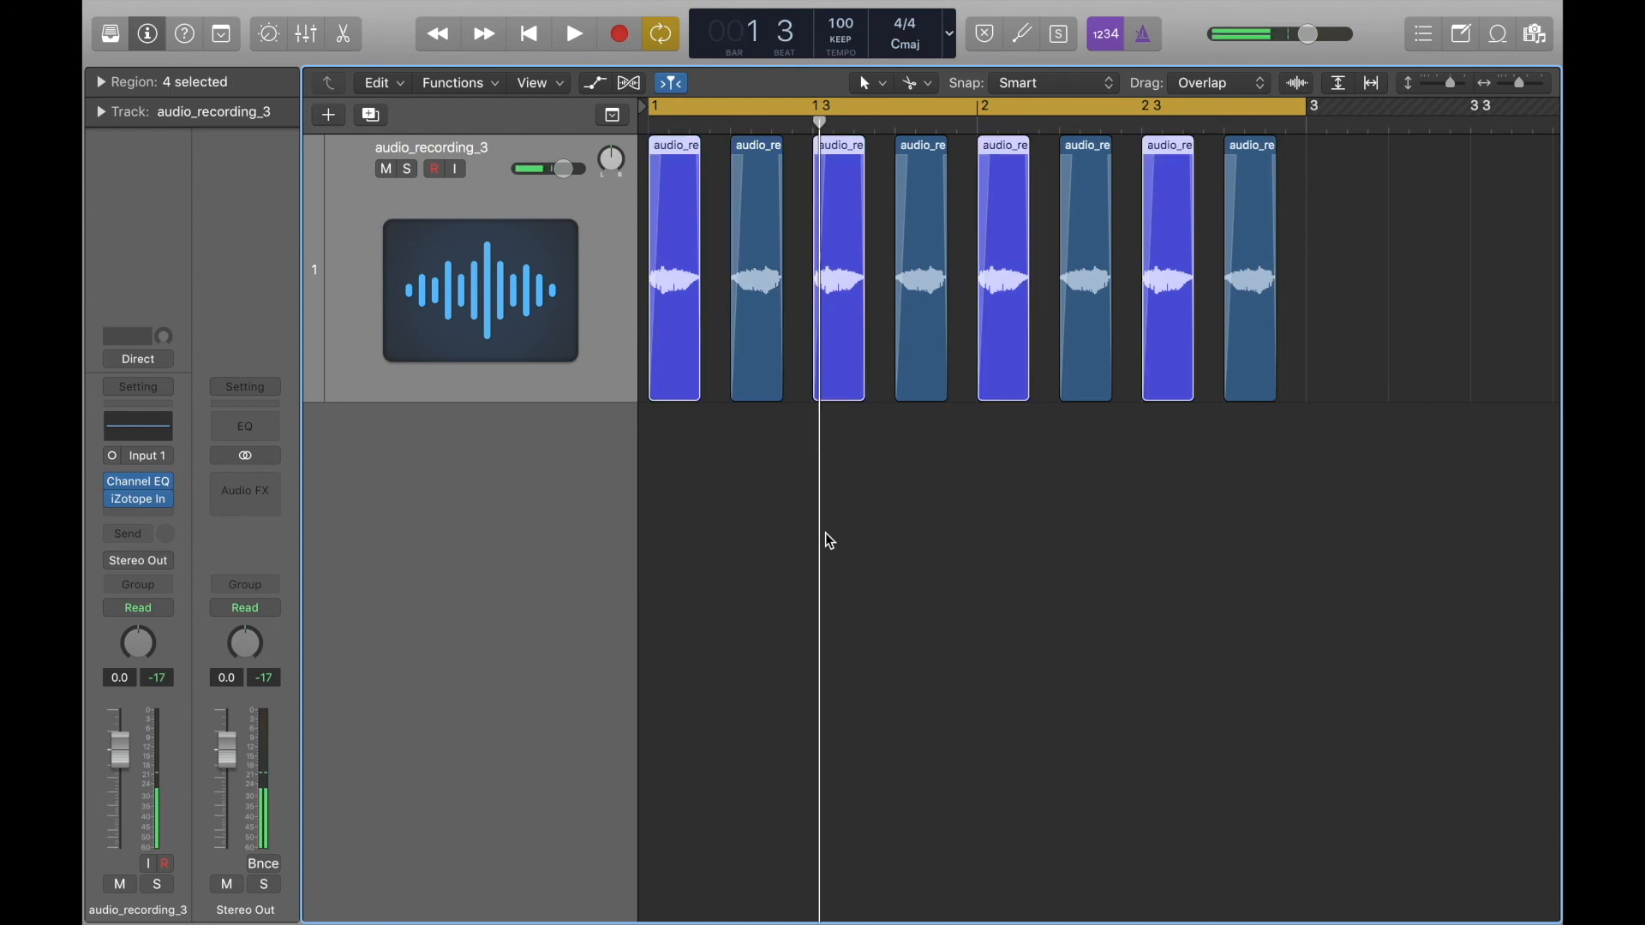